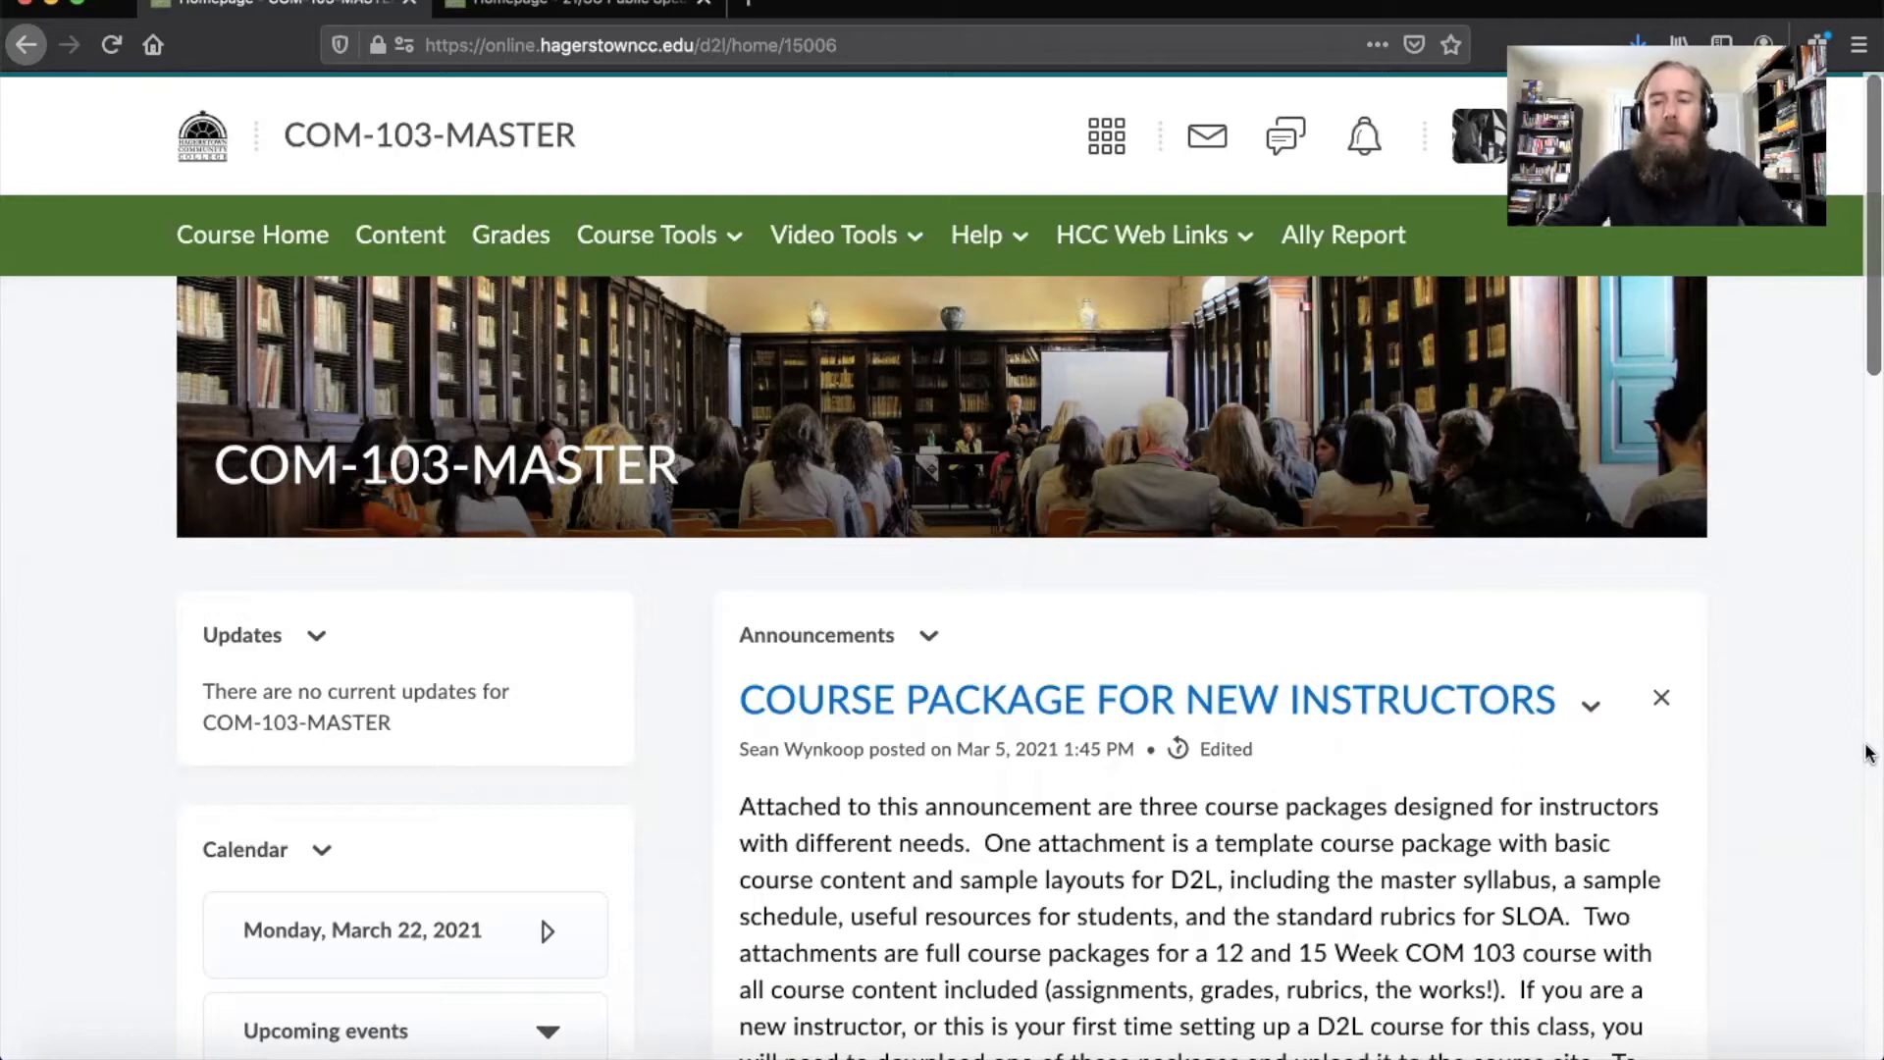
# Examine the announcement on course packages for new instructors and its attached zip files on the COM-103-MASTER homepage
pyautogui.scroll(-4, 1784, 836)
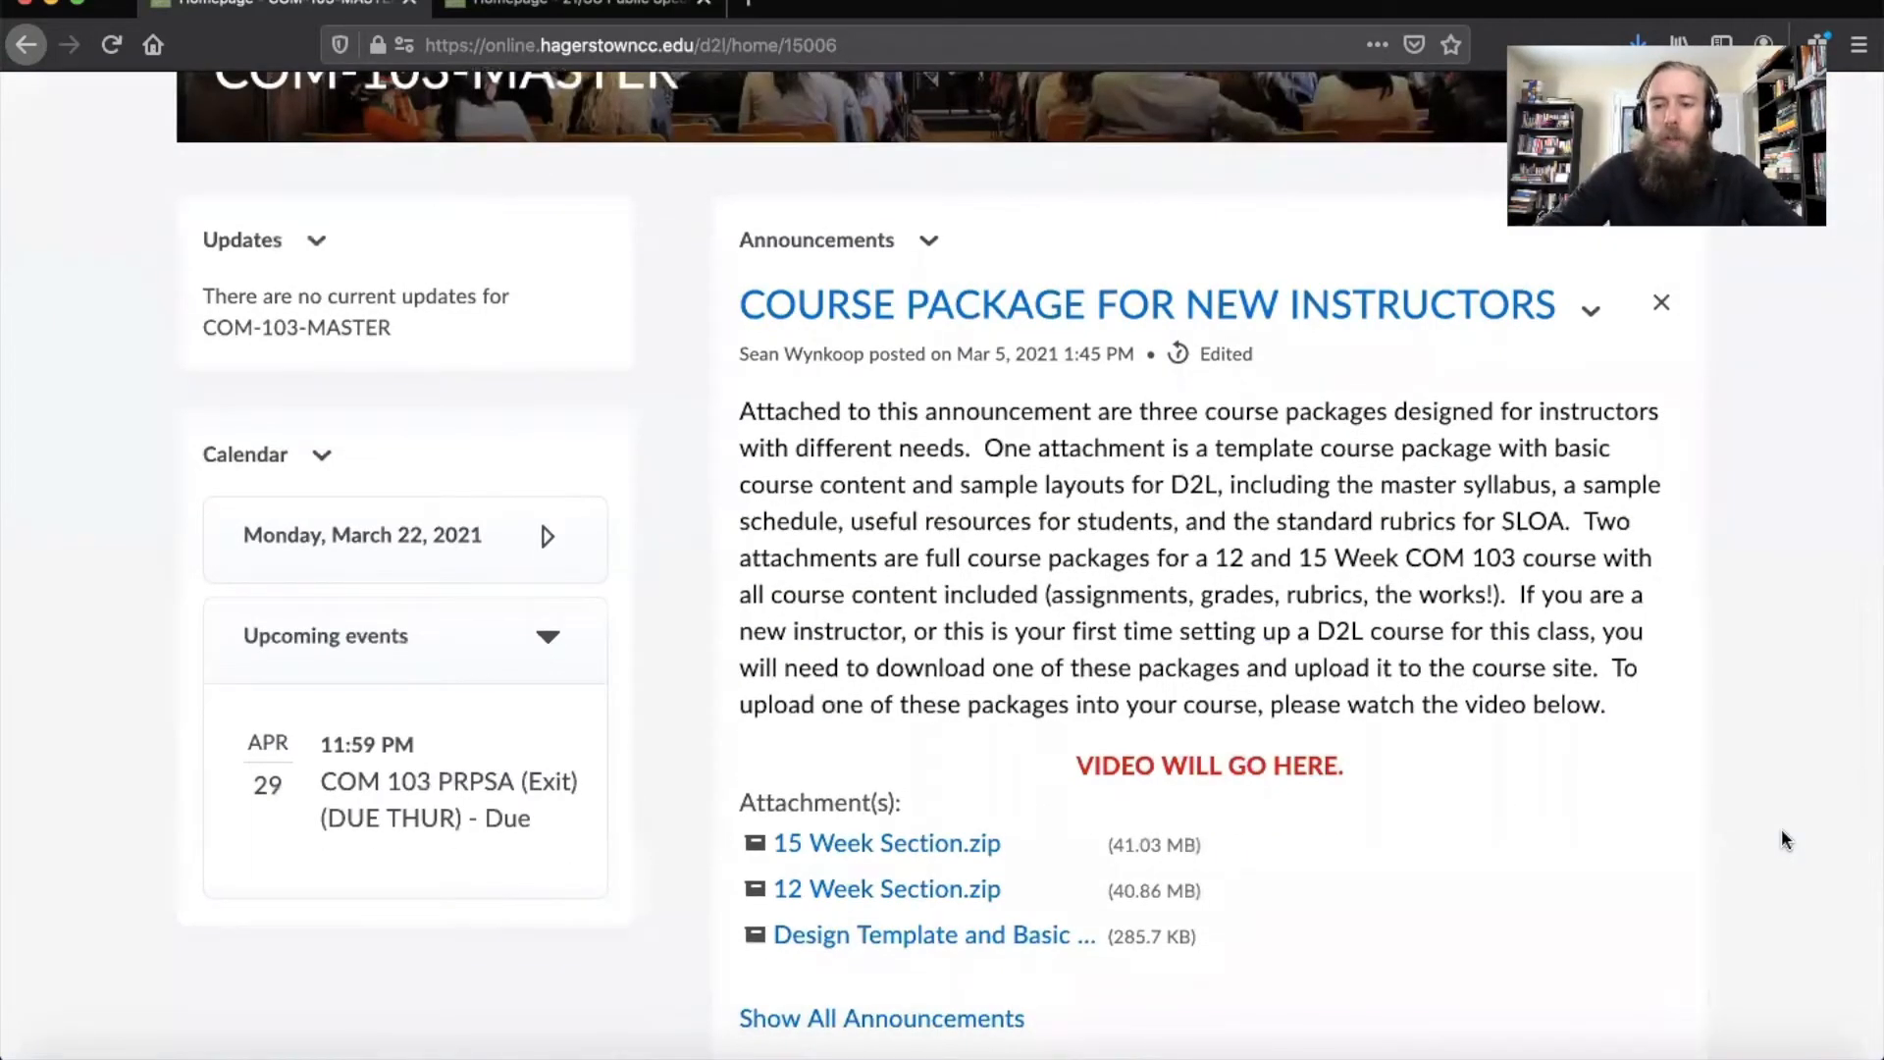
pyautogui.scroll(-1, 1784, 840)
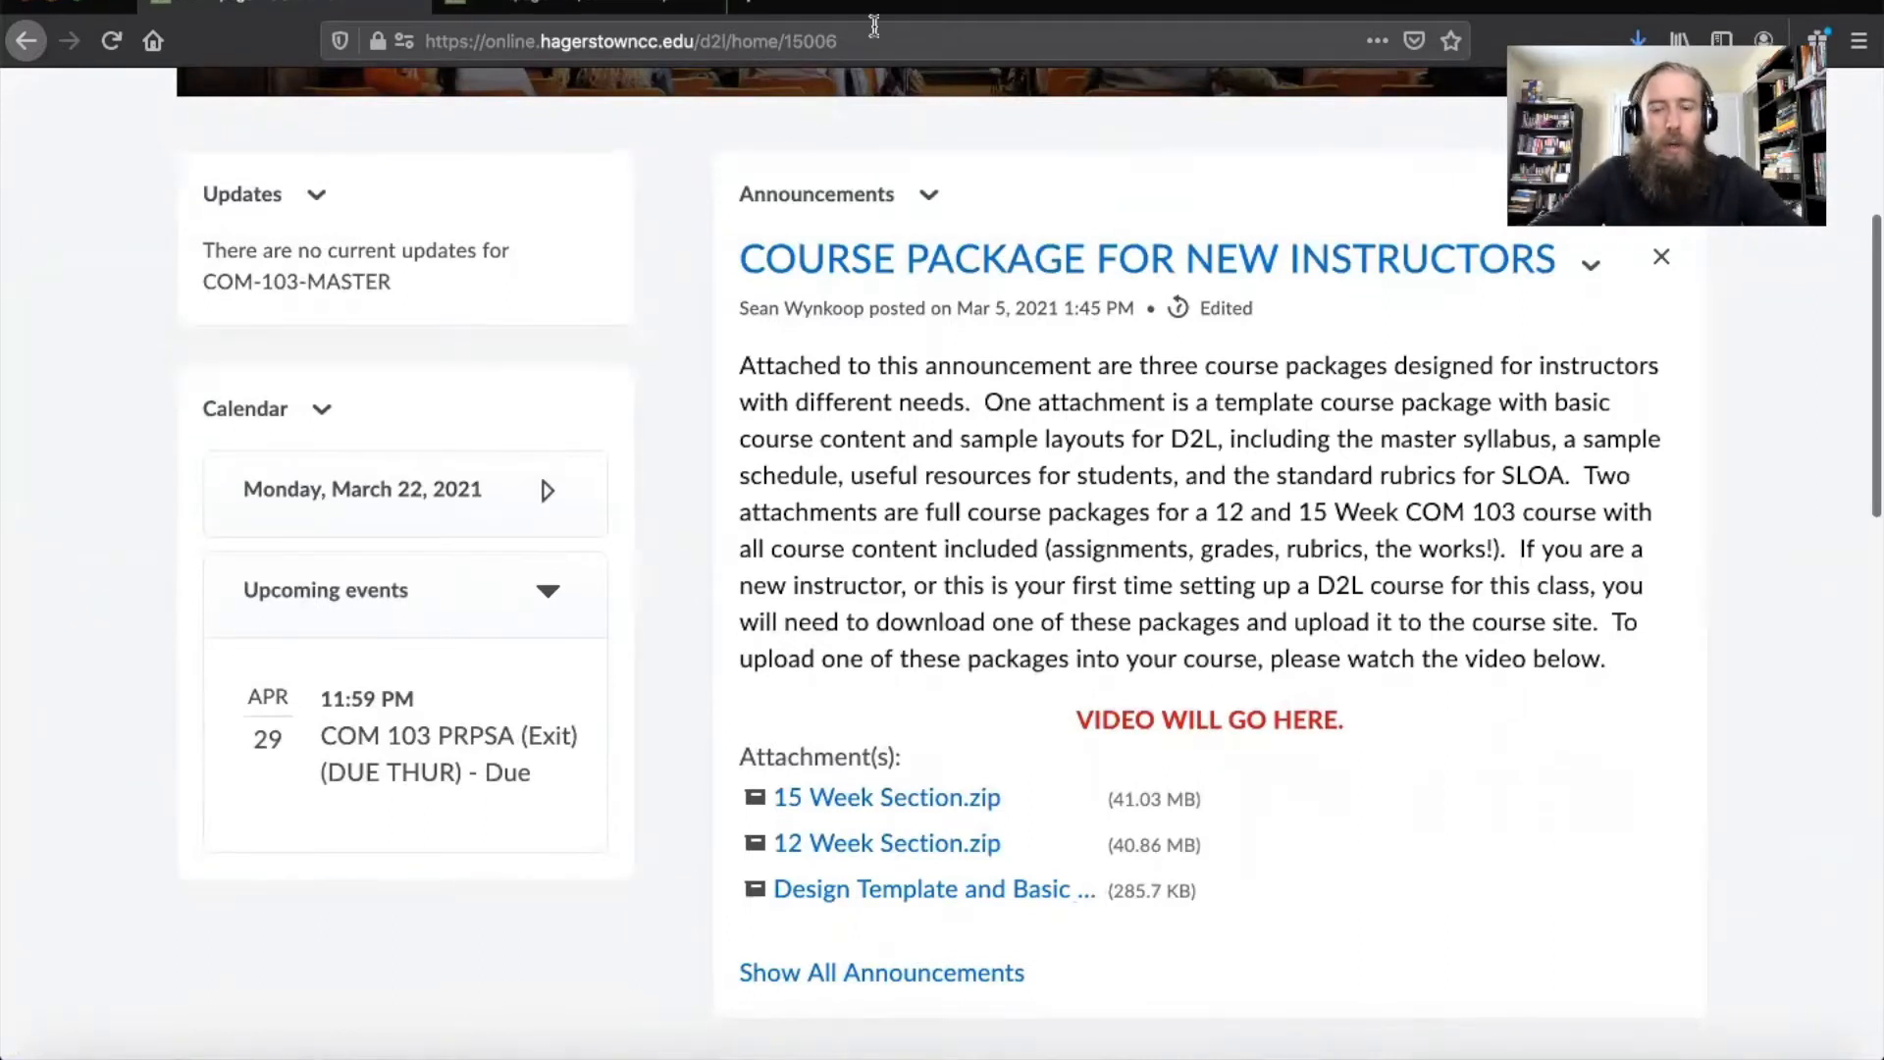
pyautogui.scroll(1, 709, 428)
pyautogui.scroll(5, 709, 432)
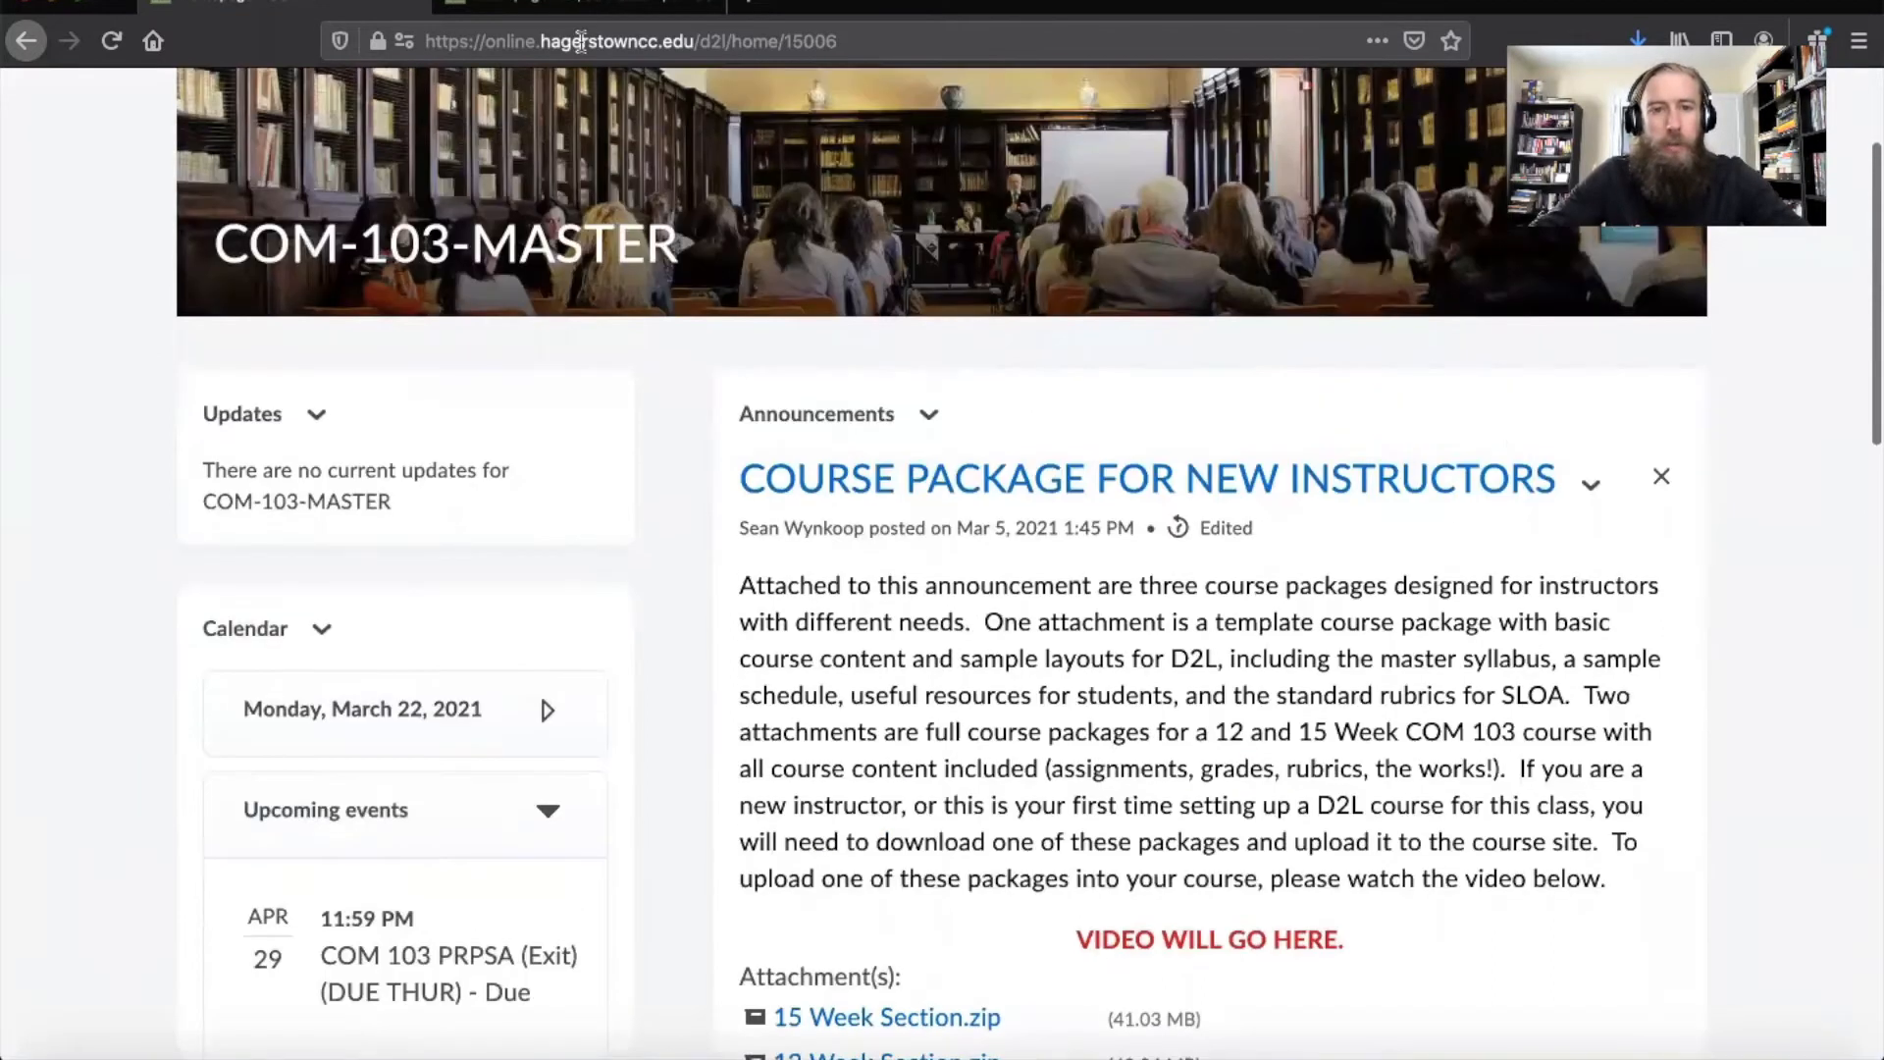
# Switch to the 21/SU Public Speaking (COM-103-W01) course and view the Table of Contents in its content area
pyautogui.click(579, 5)
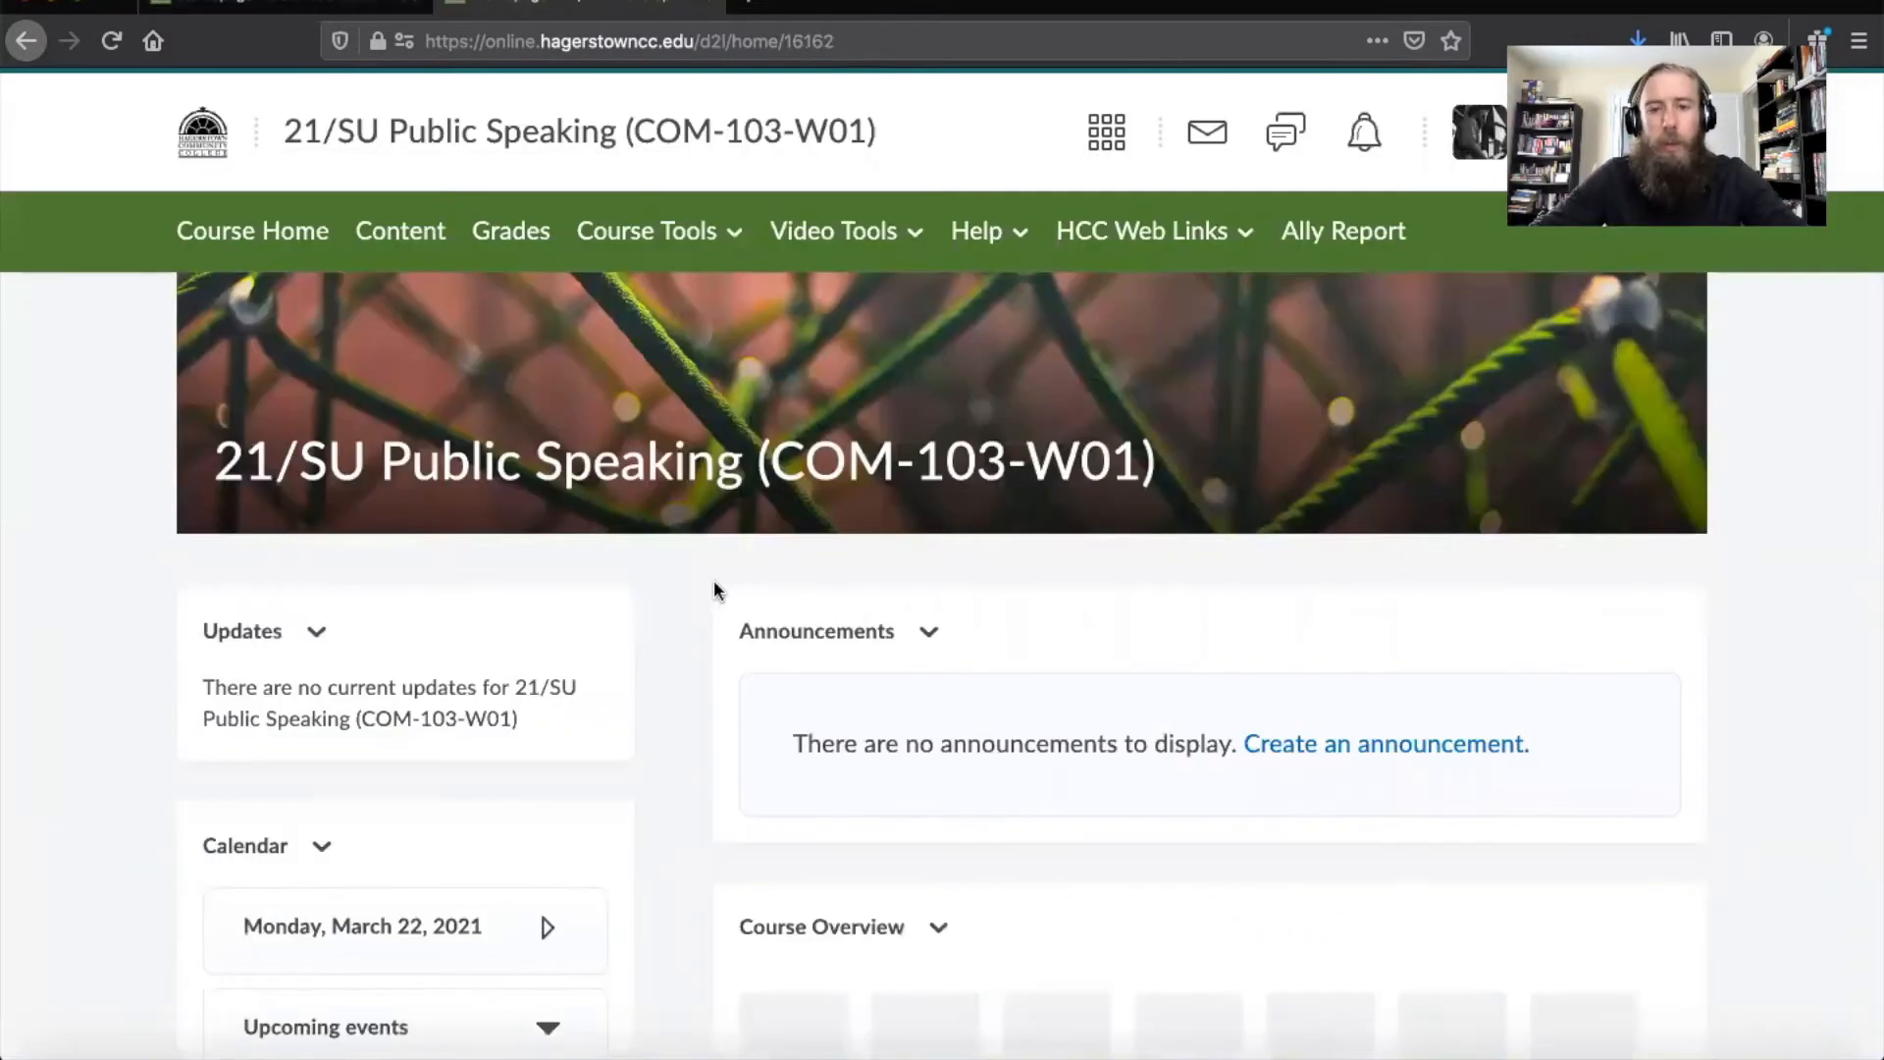
pyautogui.click(401, 231)
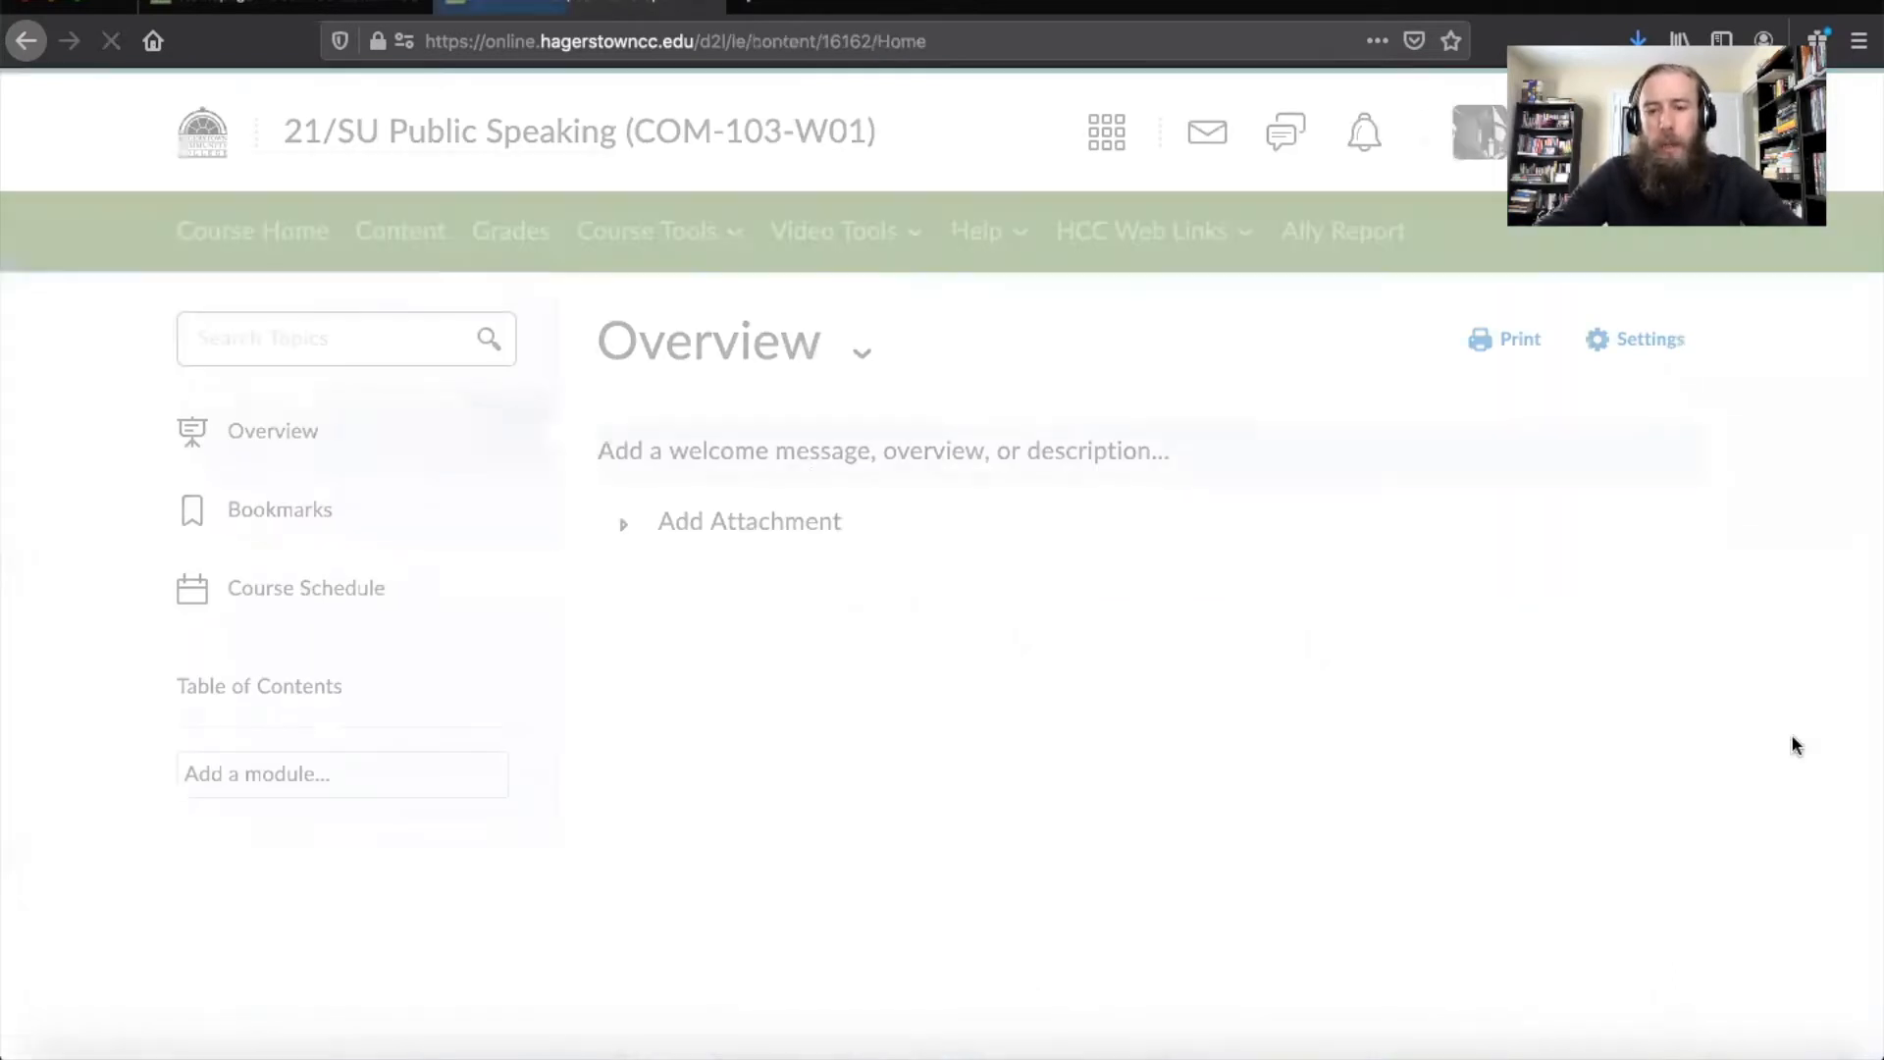
pyautogui.click(260, 679)
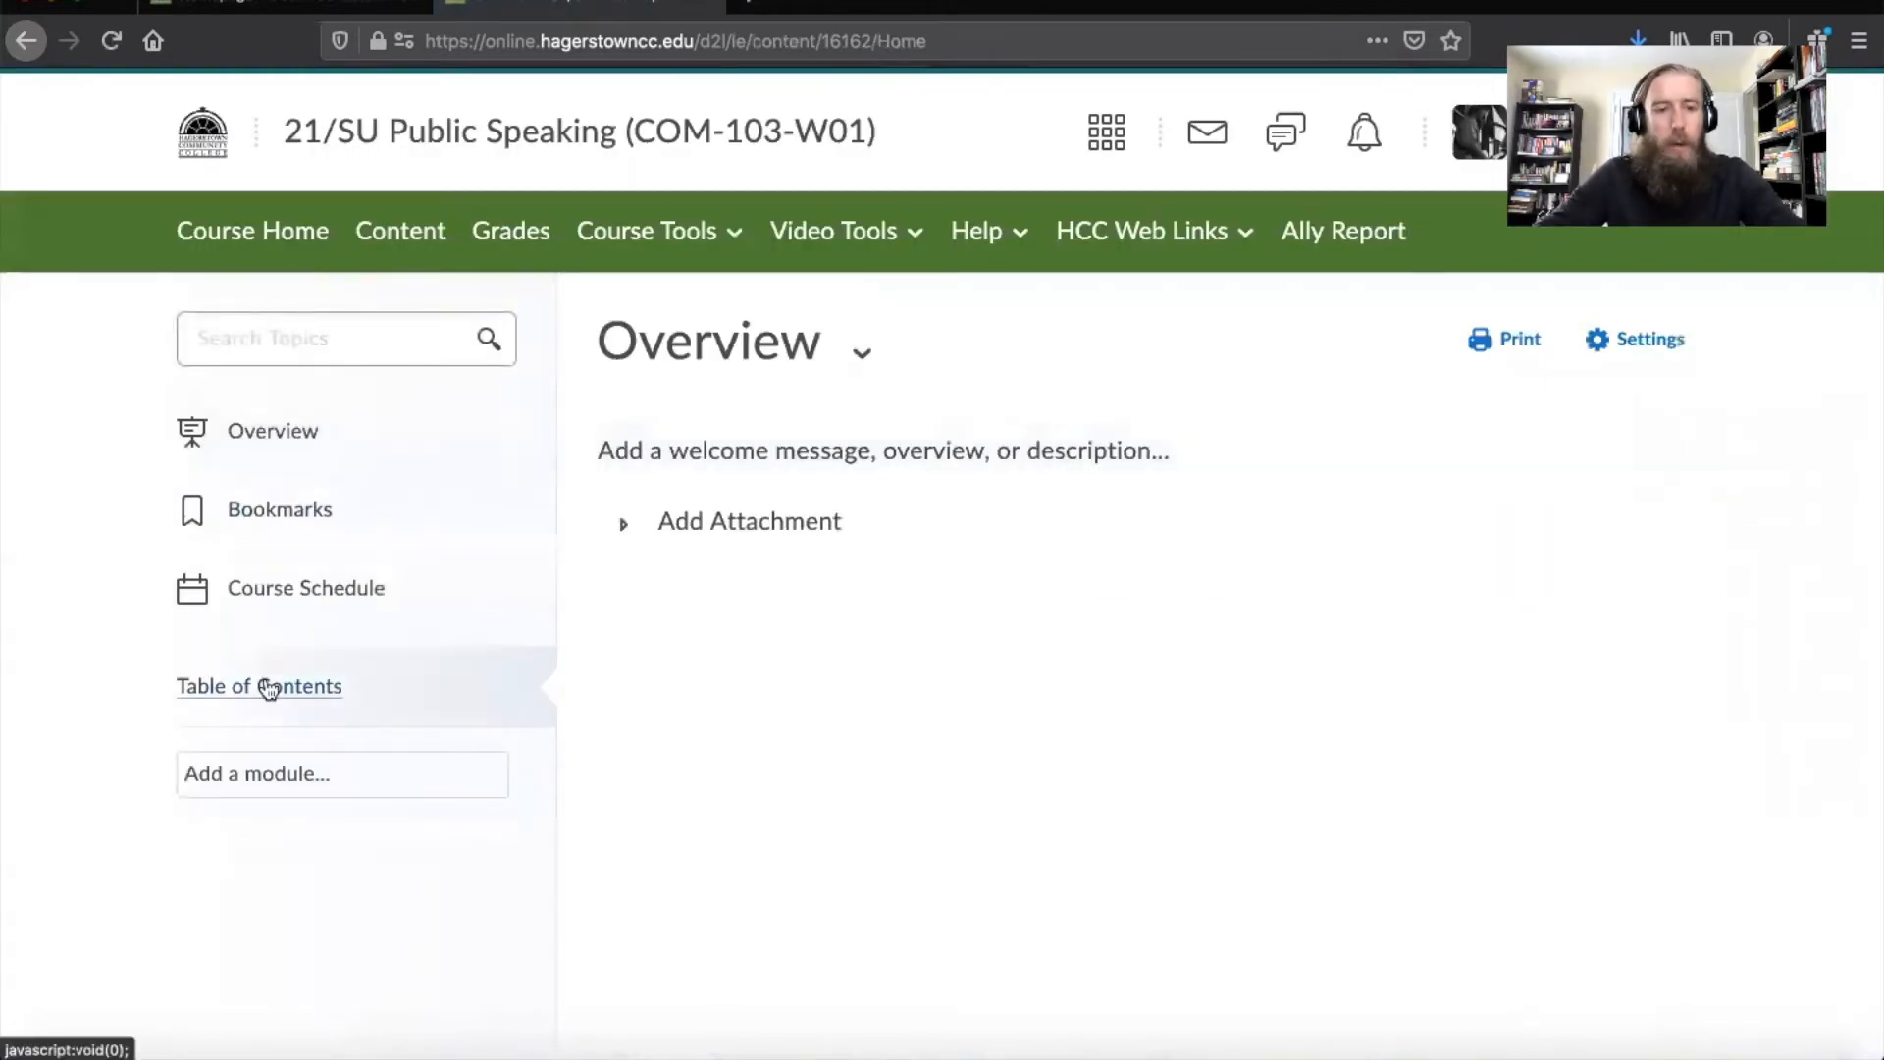
pyautogui.scroll(-1, 1055, 774)
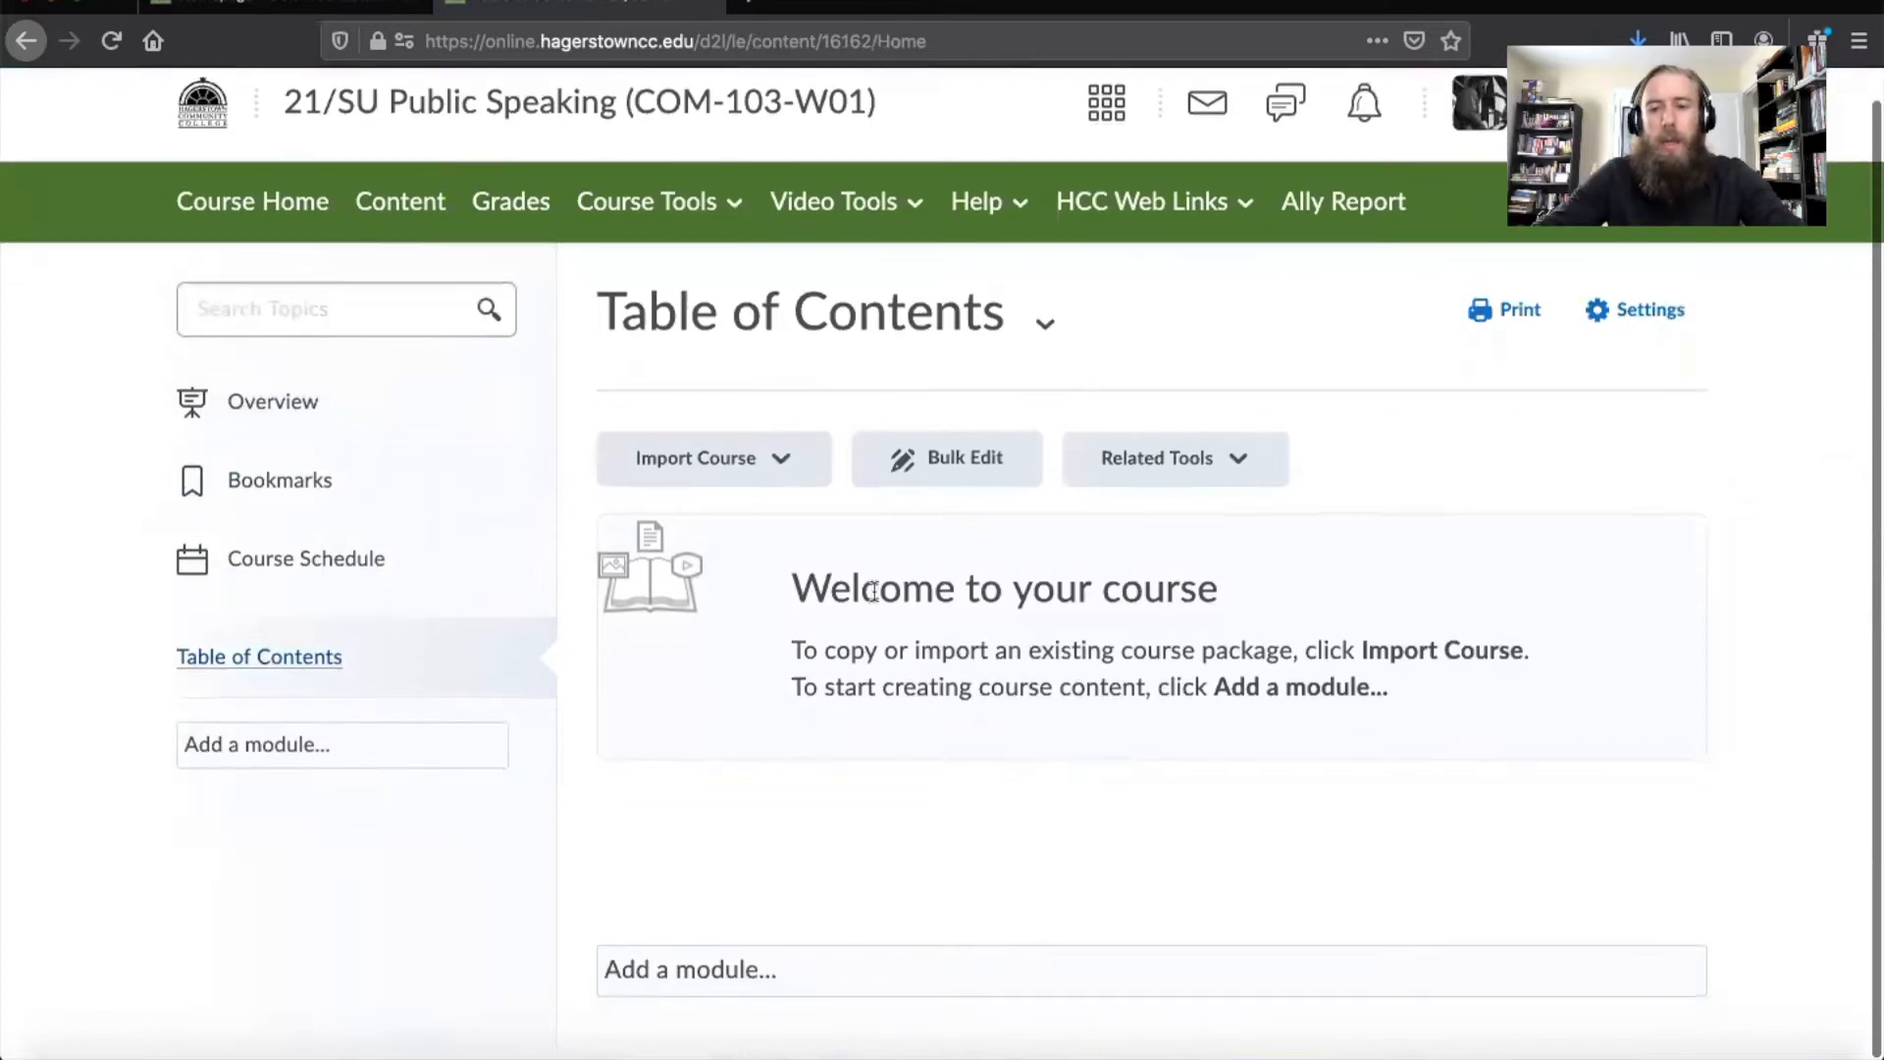
pyautogui.scroll(1, 854, 545)
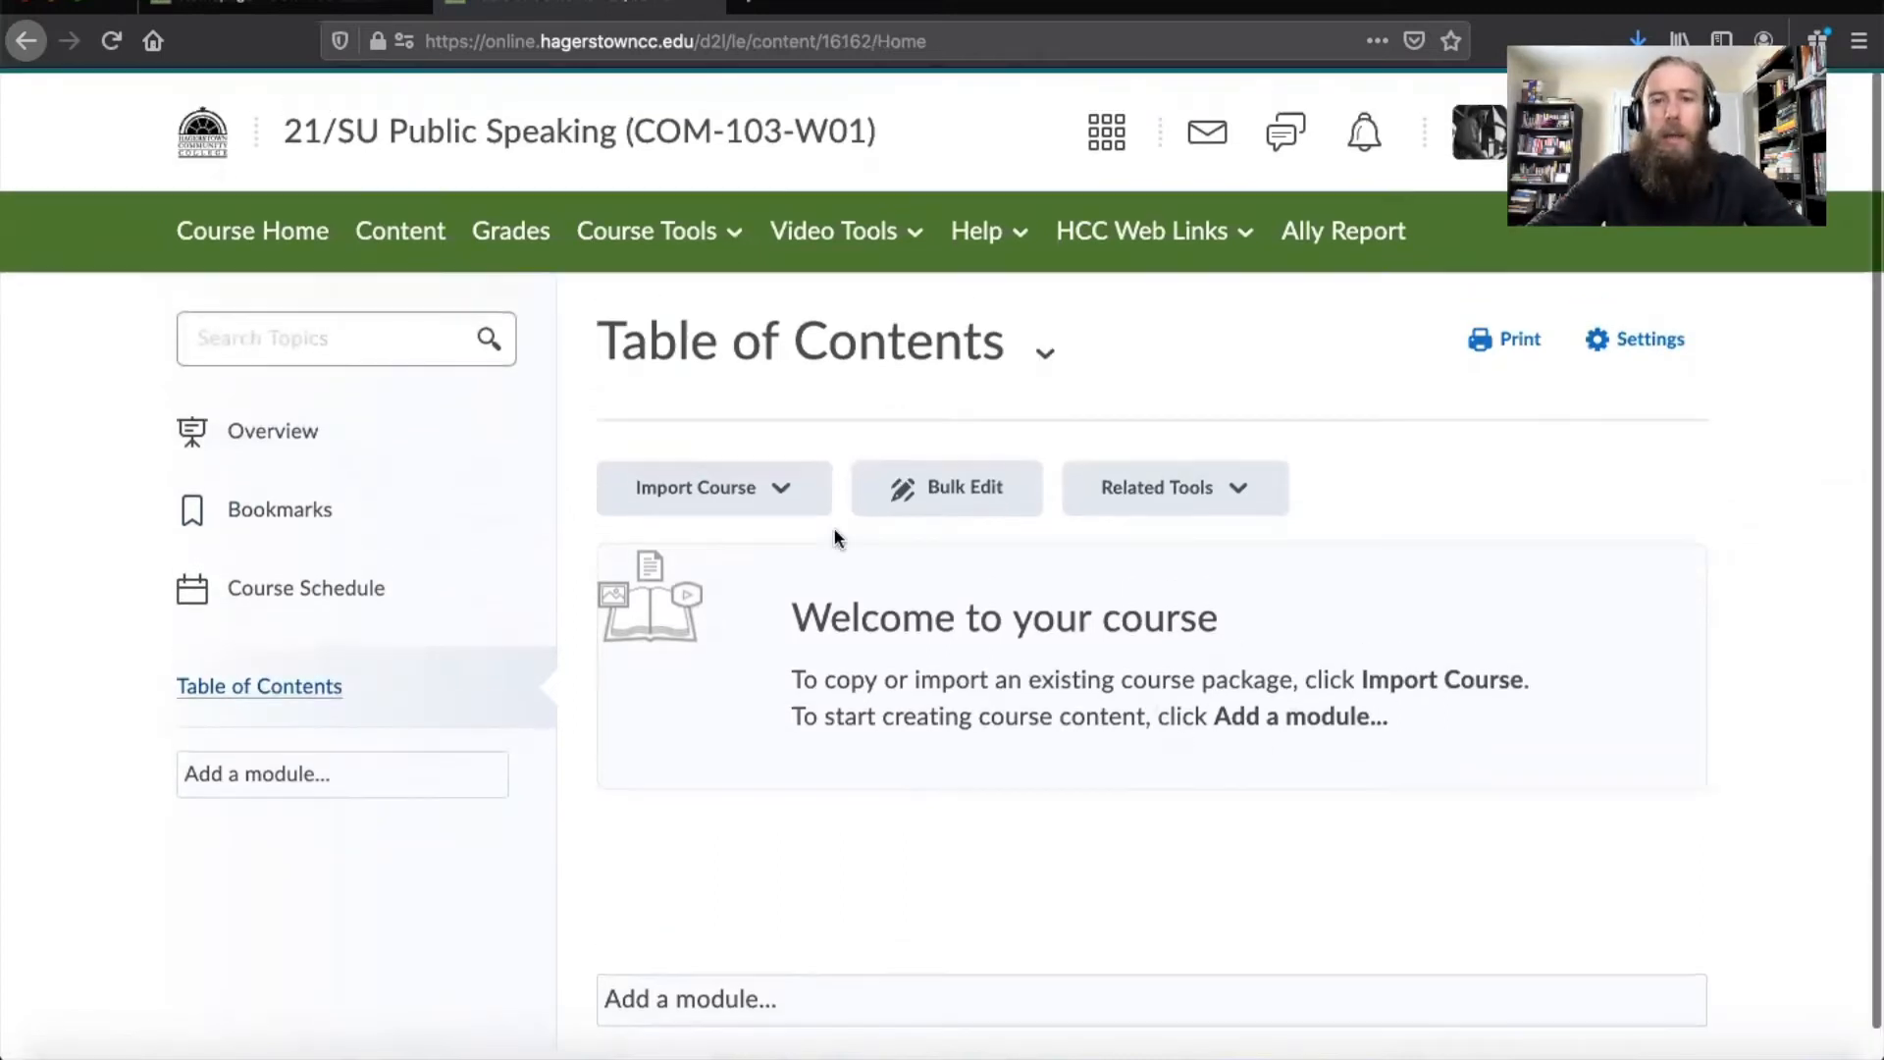
# Return to the COM-103-MASTER homepage and save the attachment Design Template and Basic Content Only.zip from the announcement
pyautogui.click(358, 14)
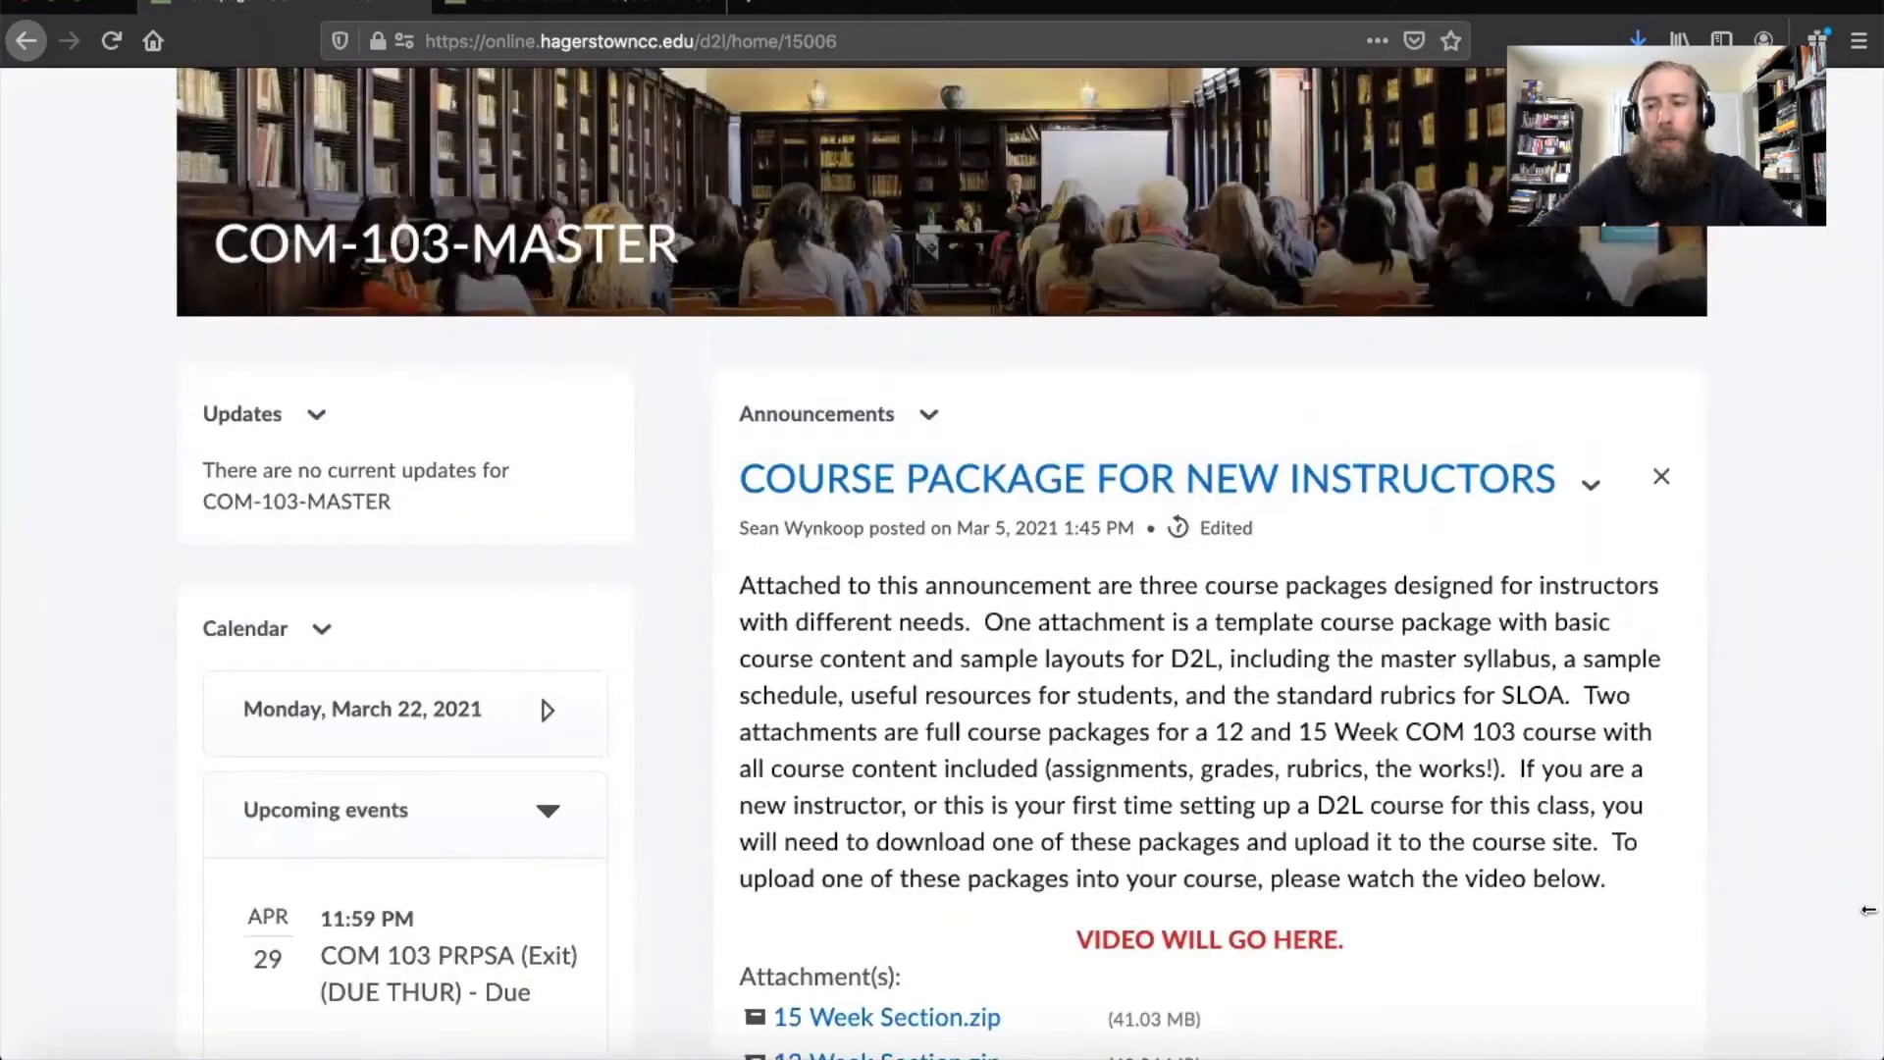
pyautogui.scroll(-4, 1812, 859)
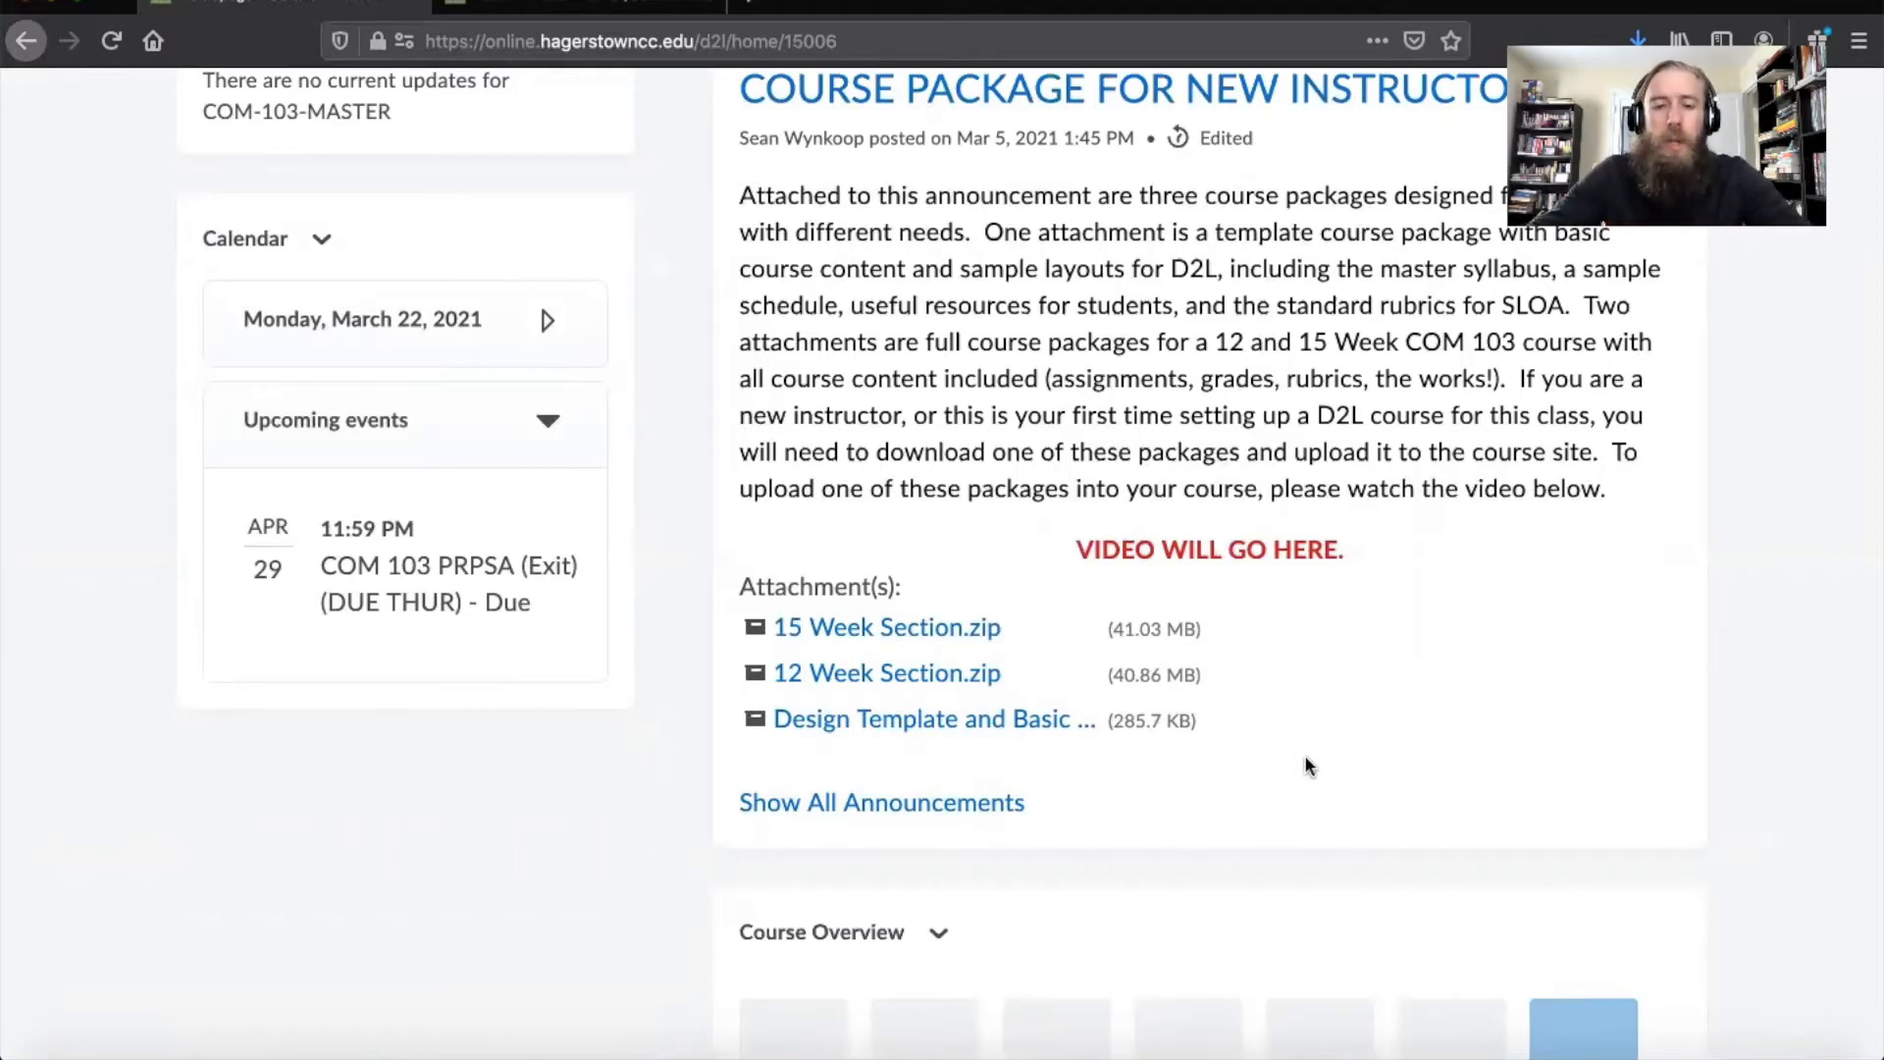
pyautogui.click(821, 727)
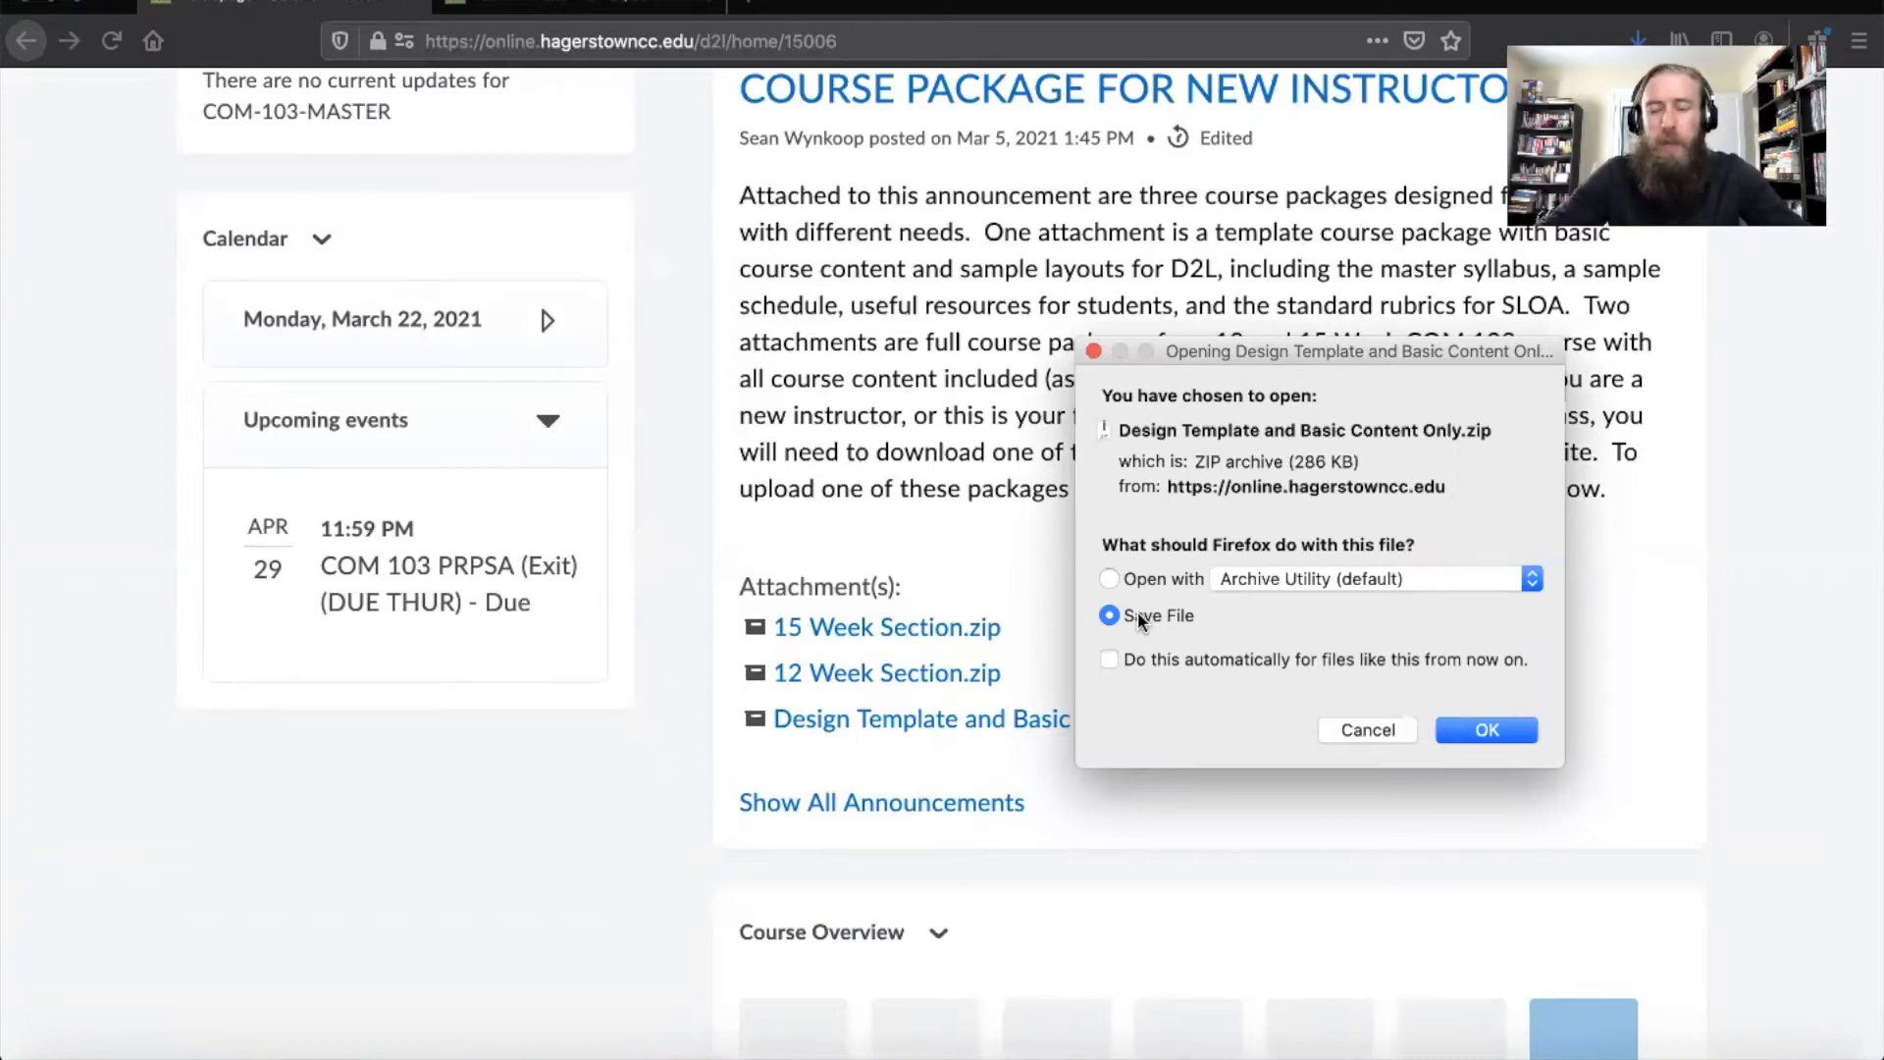
pyautogui.click(1487, 730)
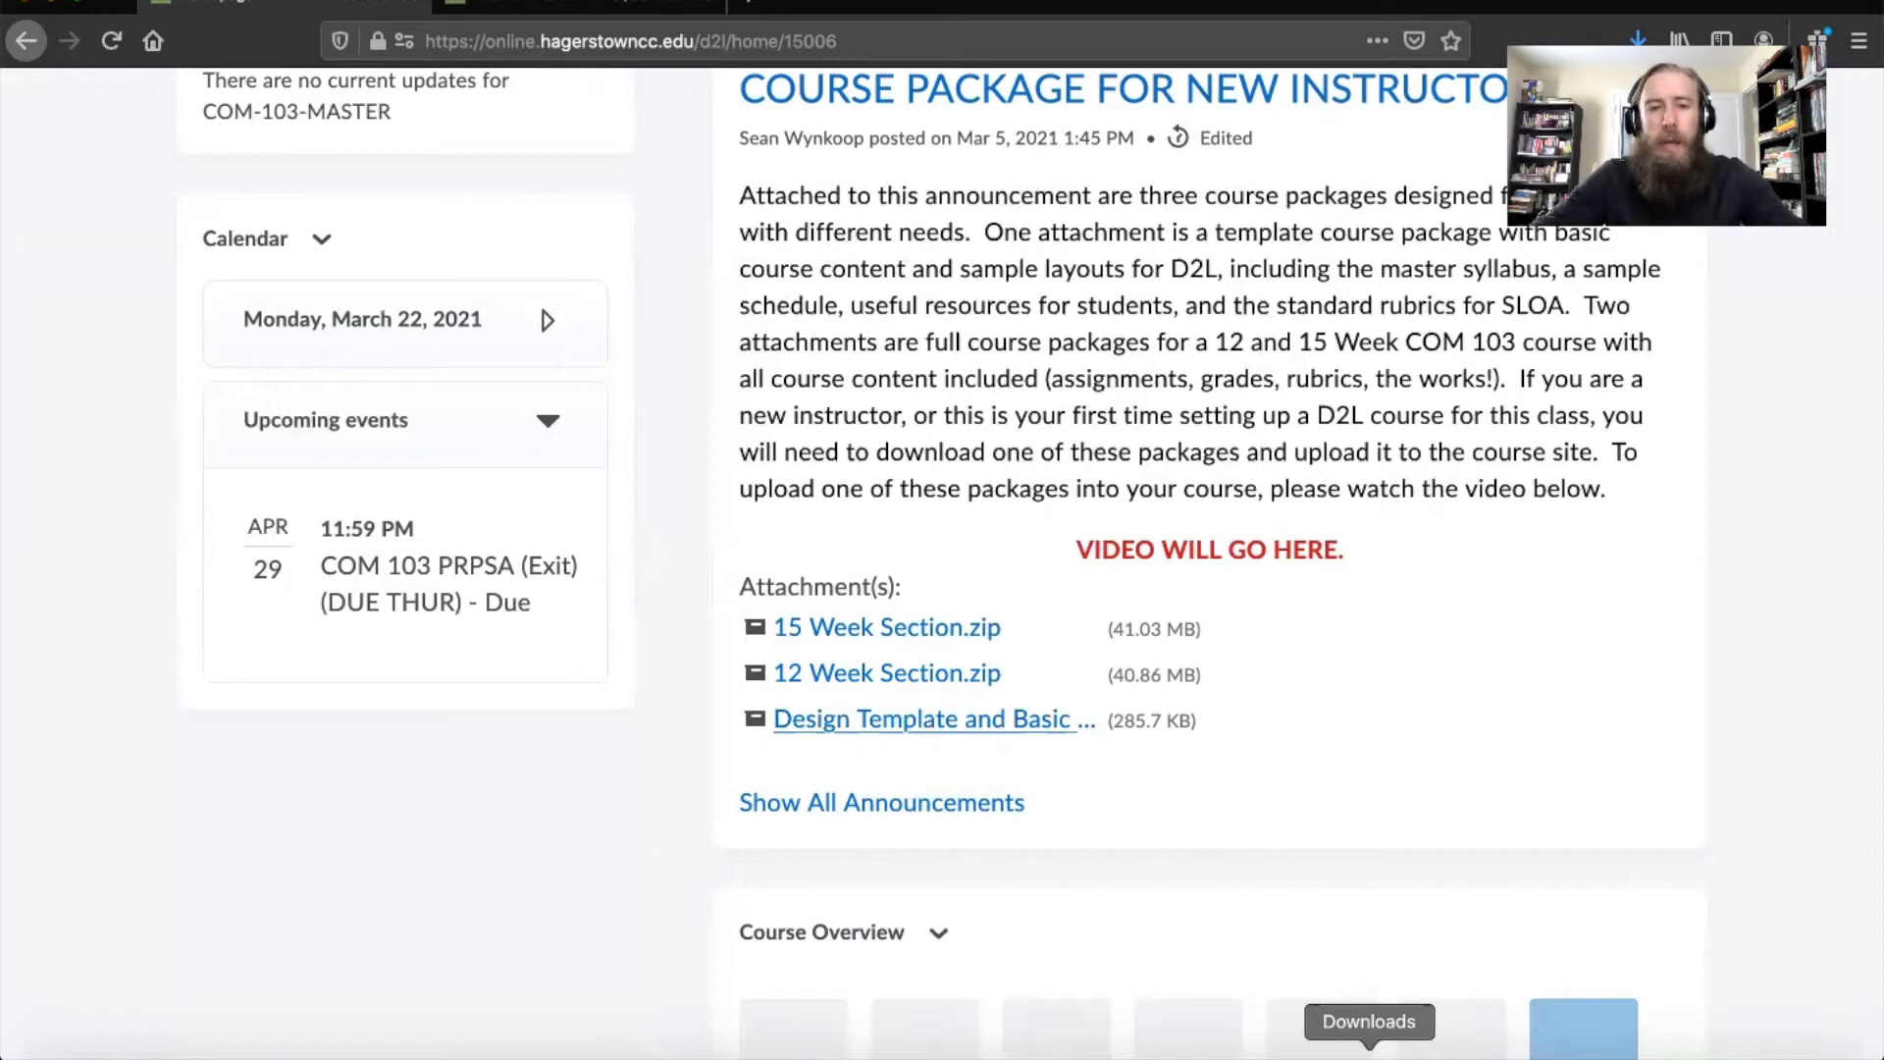
# Open Import/Export/Copy Components for the 21/SU Public Speaking (COM-103-W01) course from its homepage
pyautogui.click(579, 9)
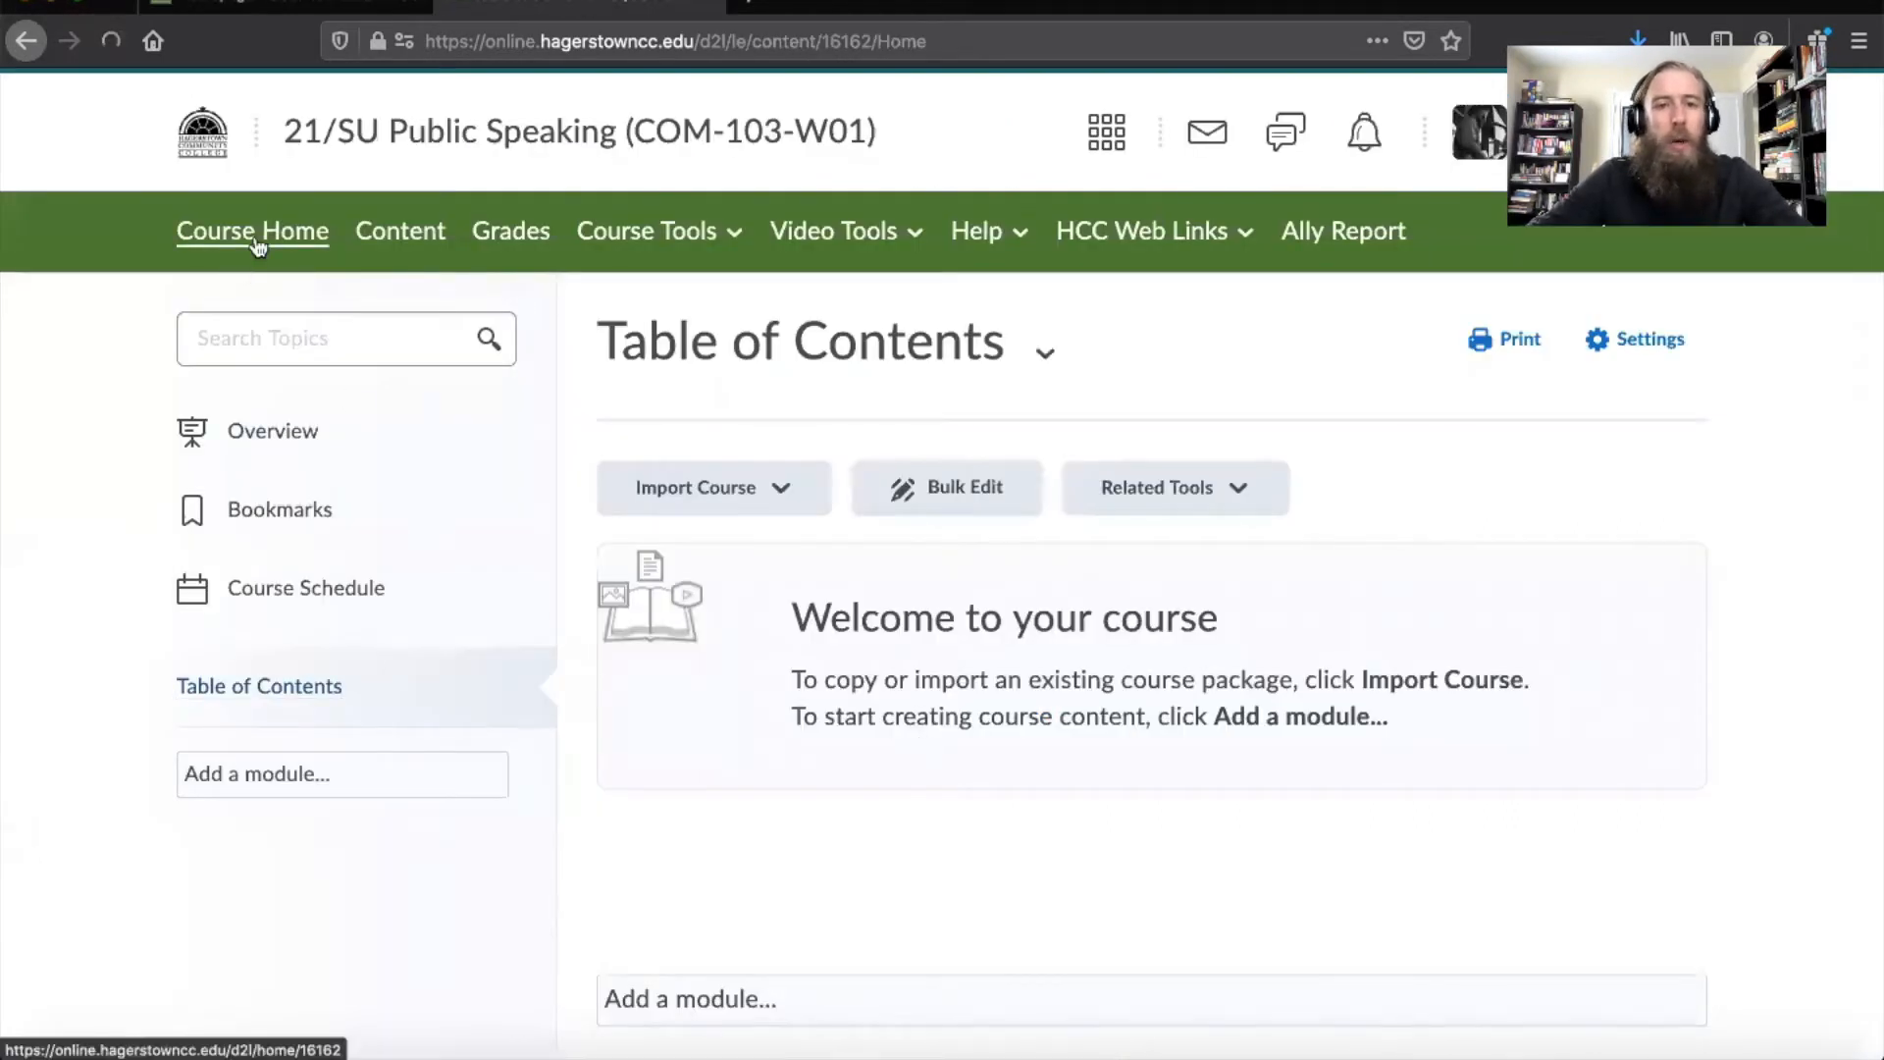
pyautogui.click(256, 243)
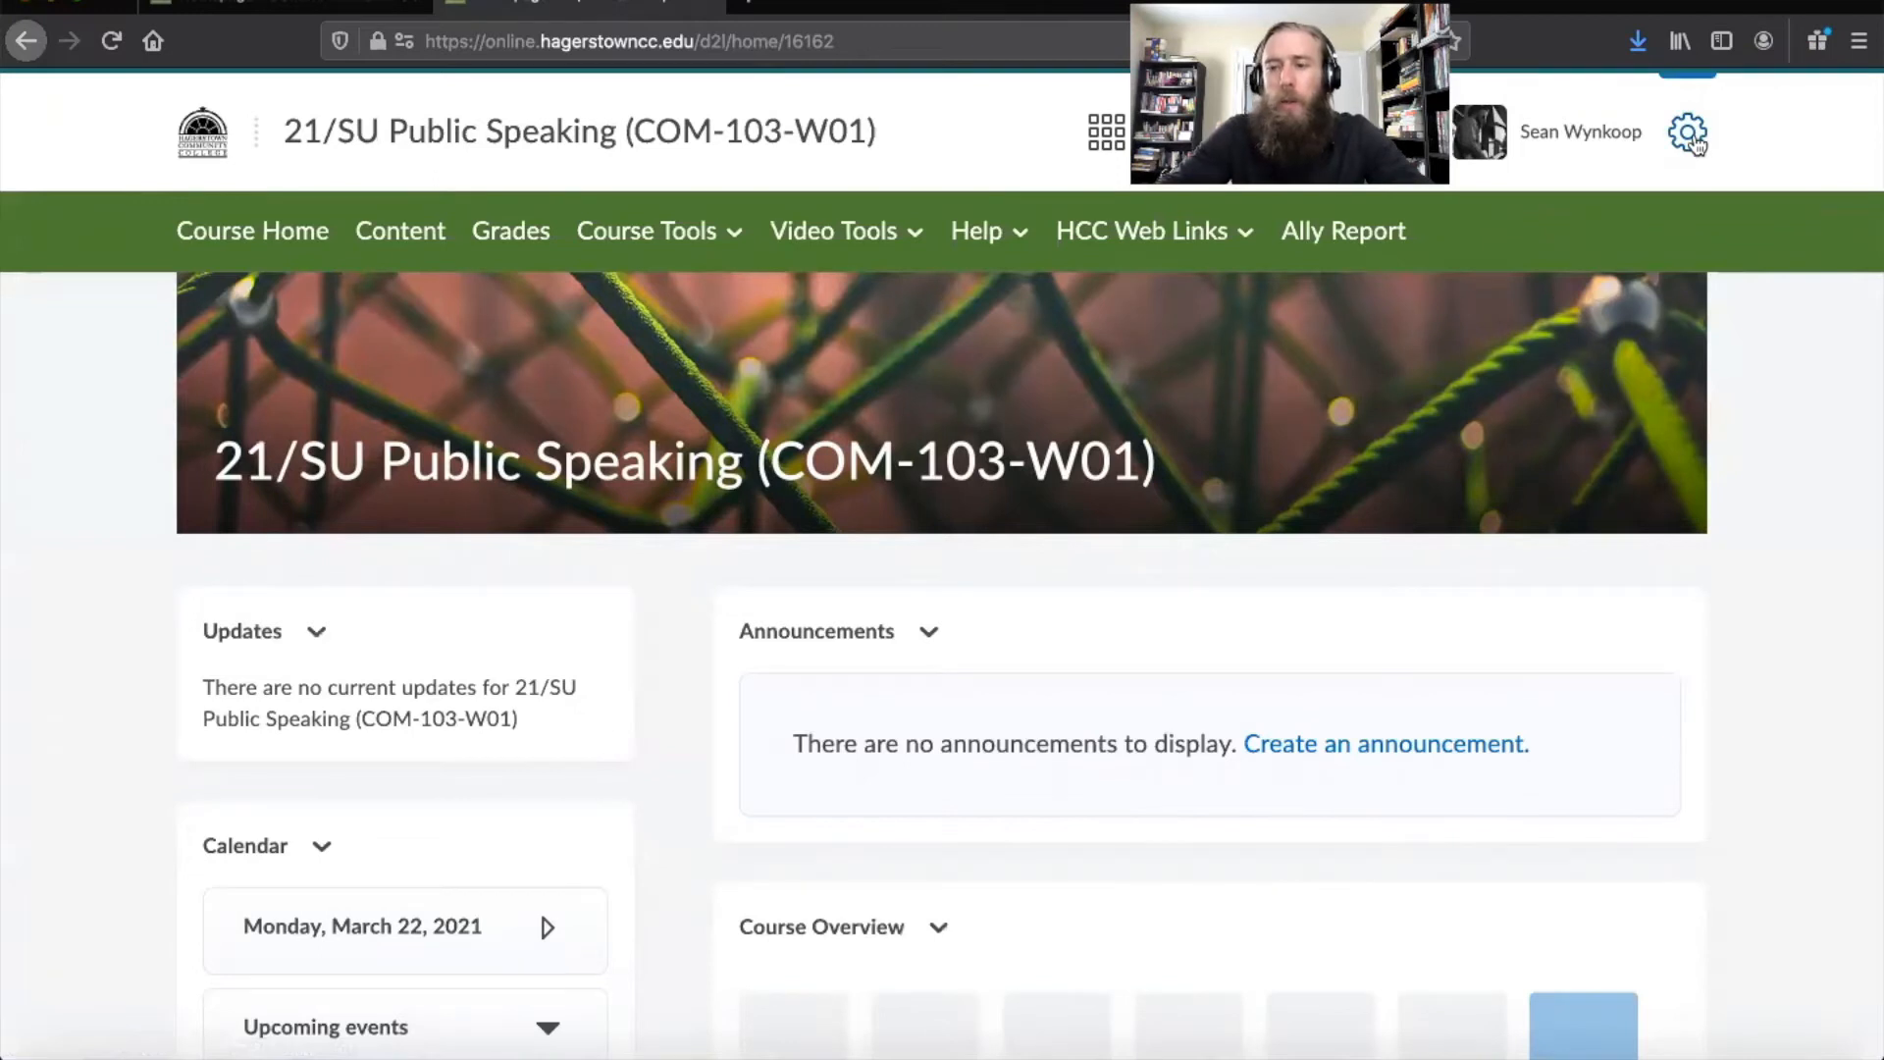
pyautogui.click(1690, 136)
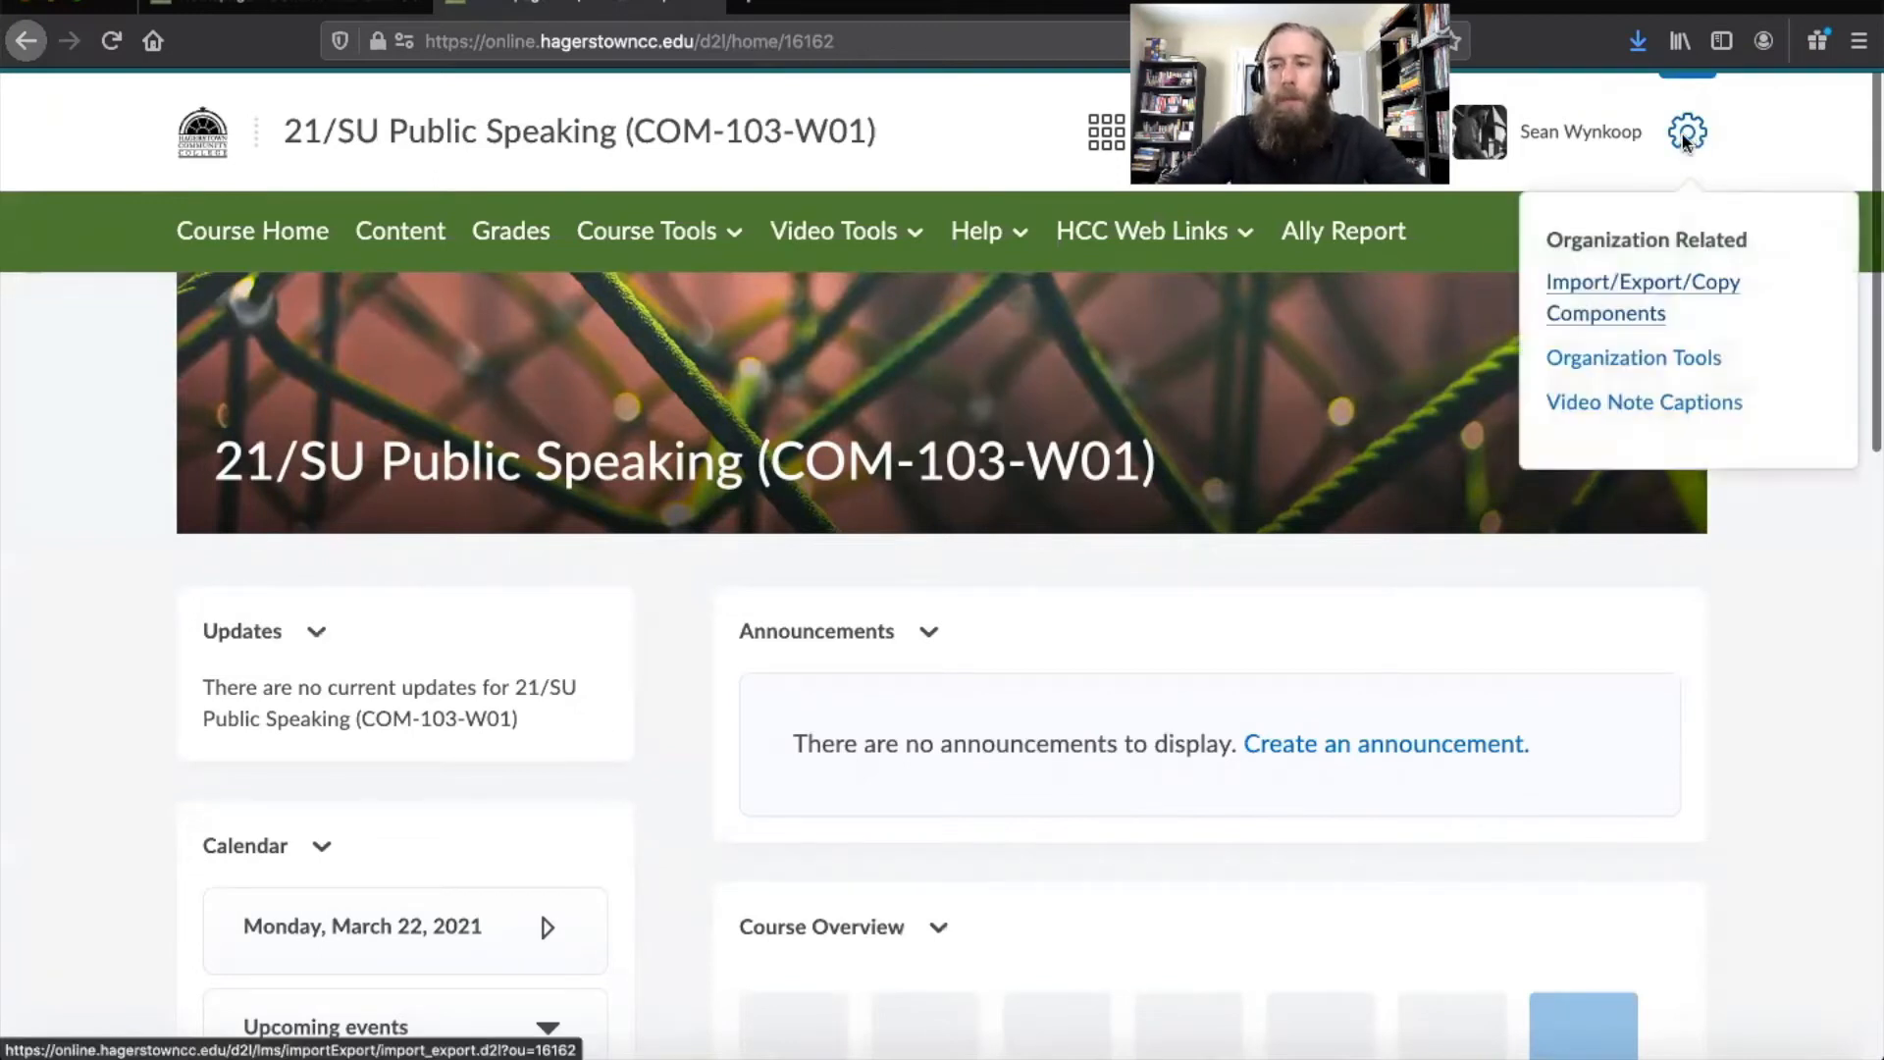
pyautogui.click(1577, 287)
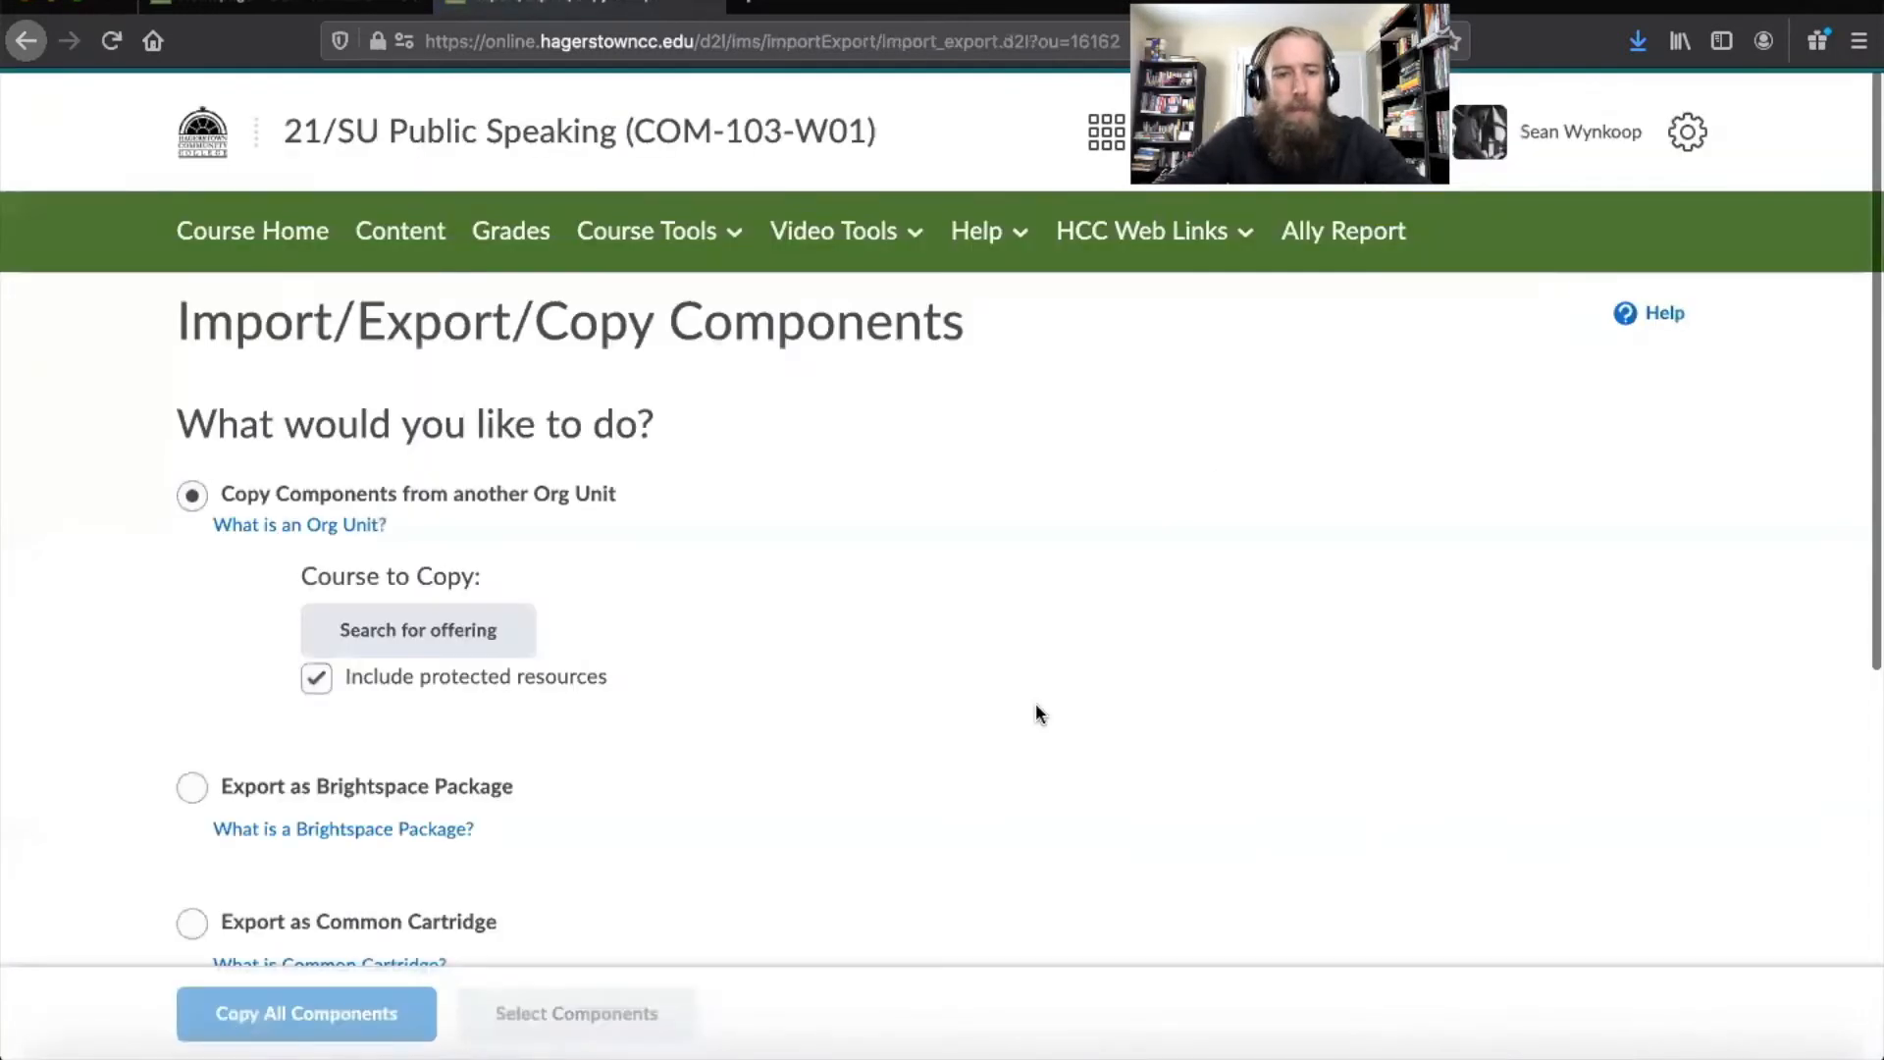
# Choose to import components from a course package and start the import
pyautogui.scroll(-3, 1038, 713)
pyautogui.scroll(-3, 1034, 703)
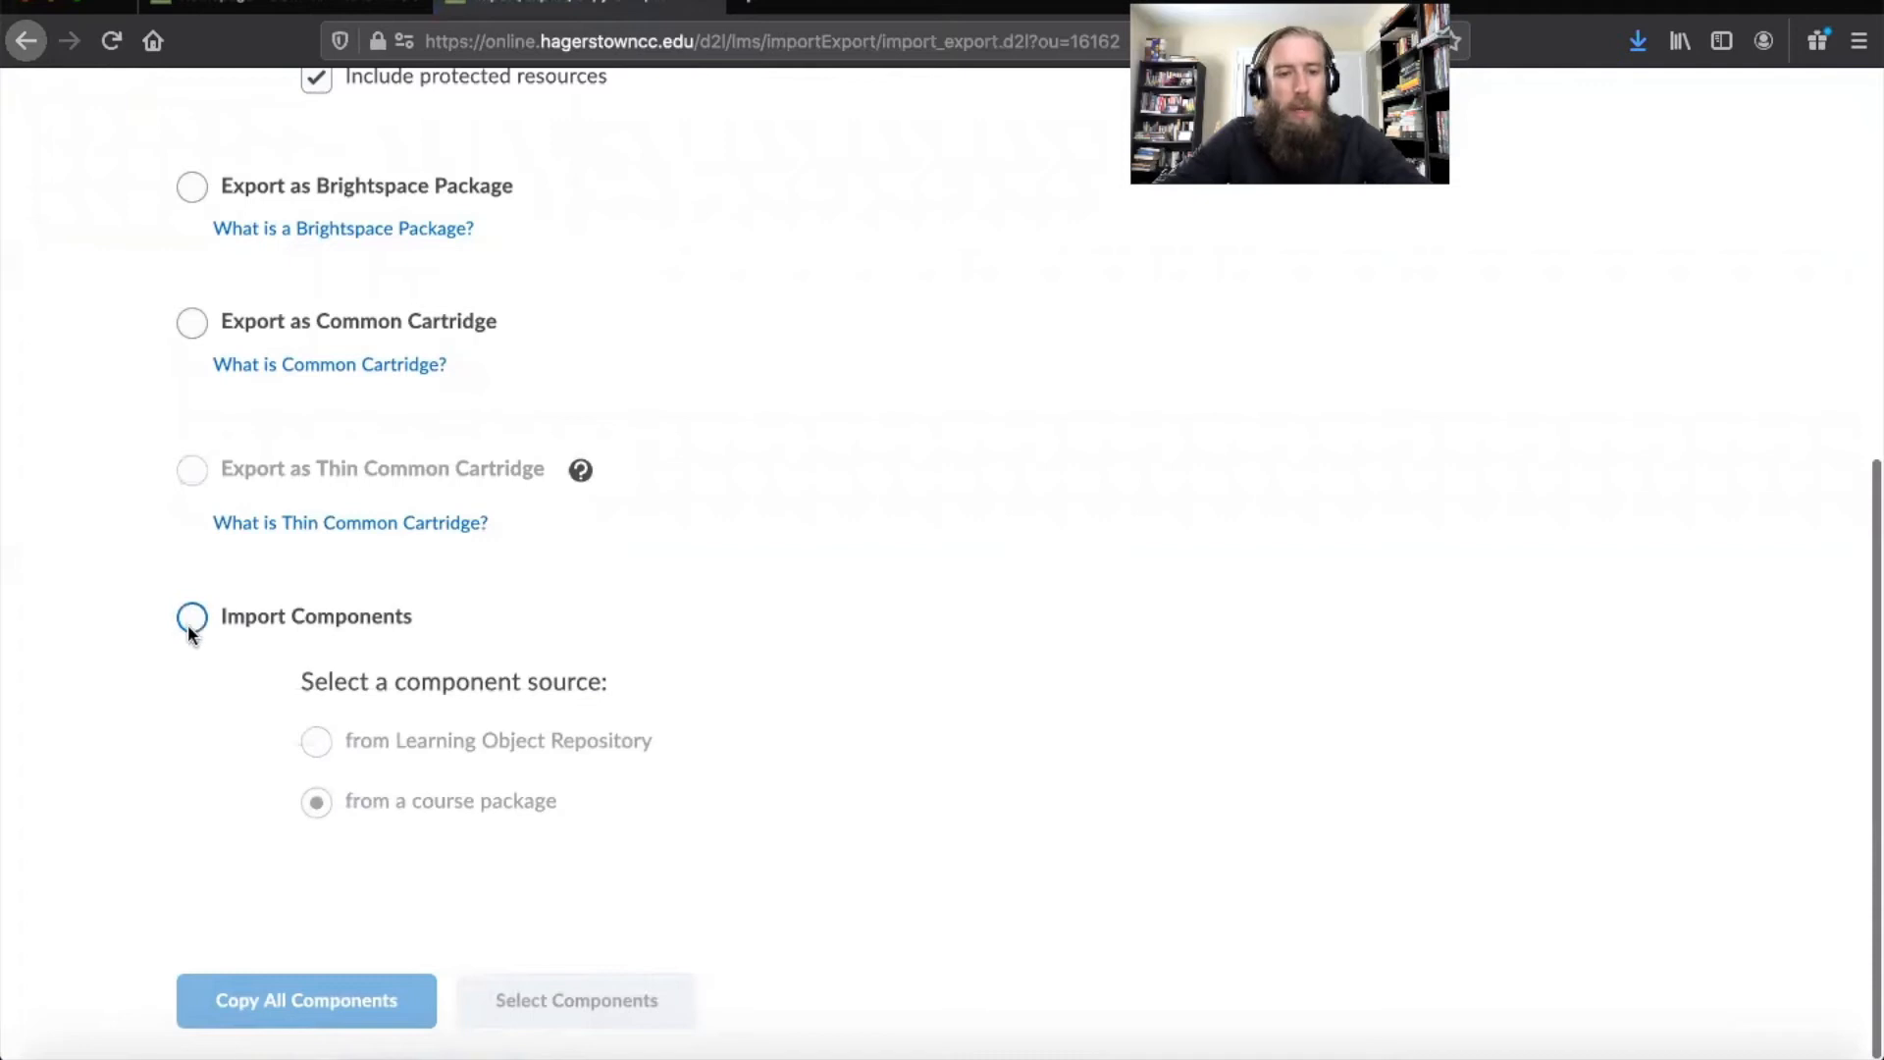
pyautogui.click(189, 618)
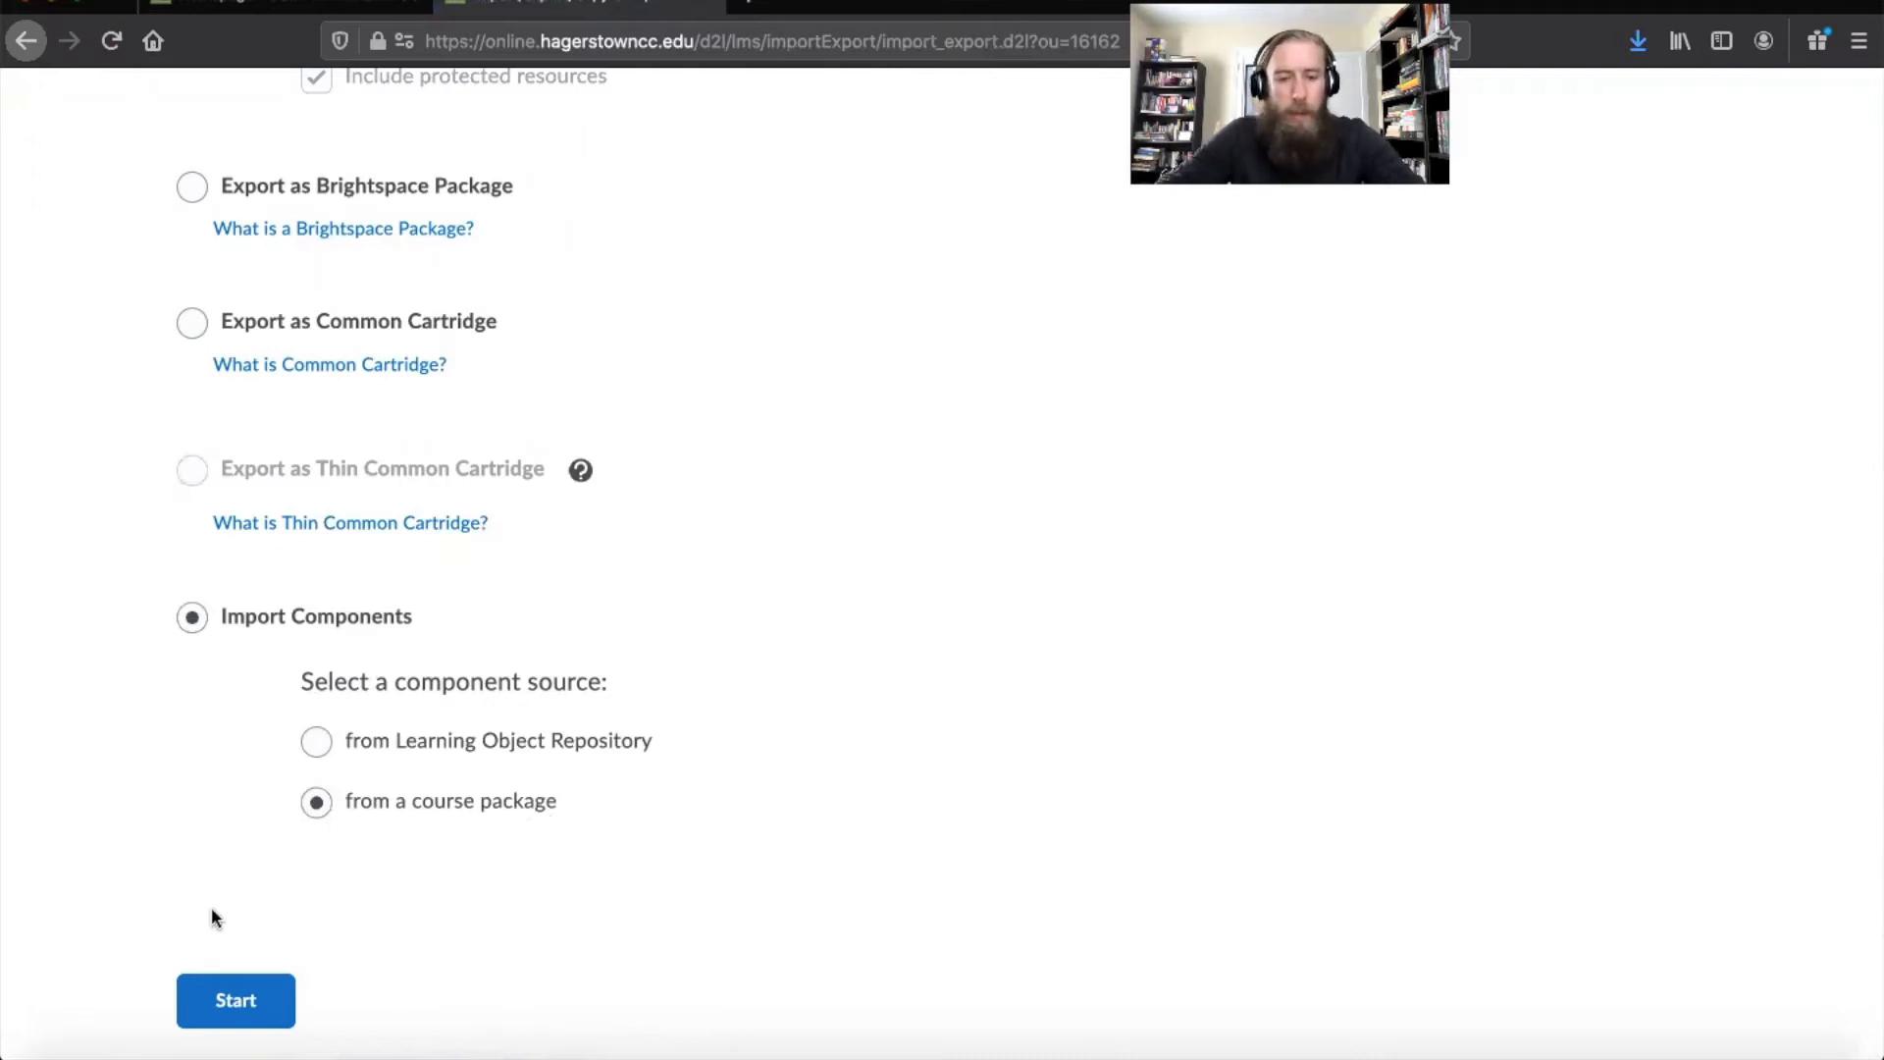
pyautogui.click(233, 999)
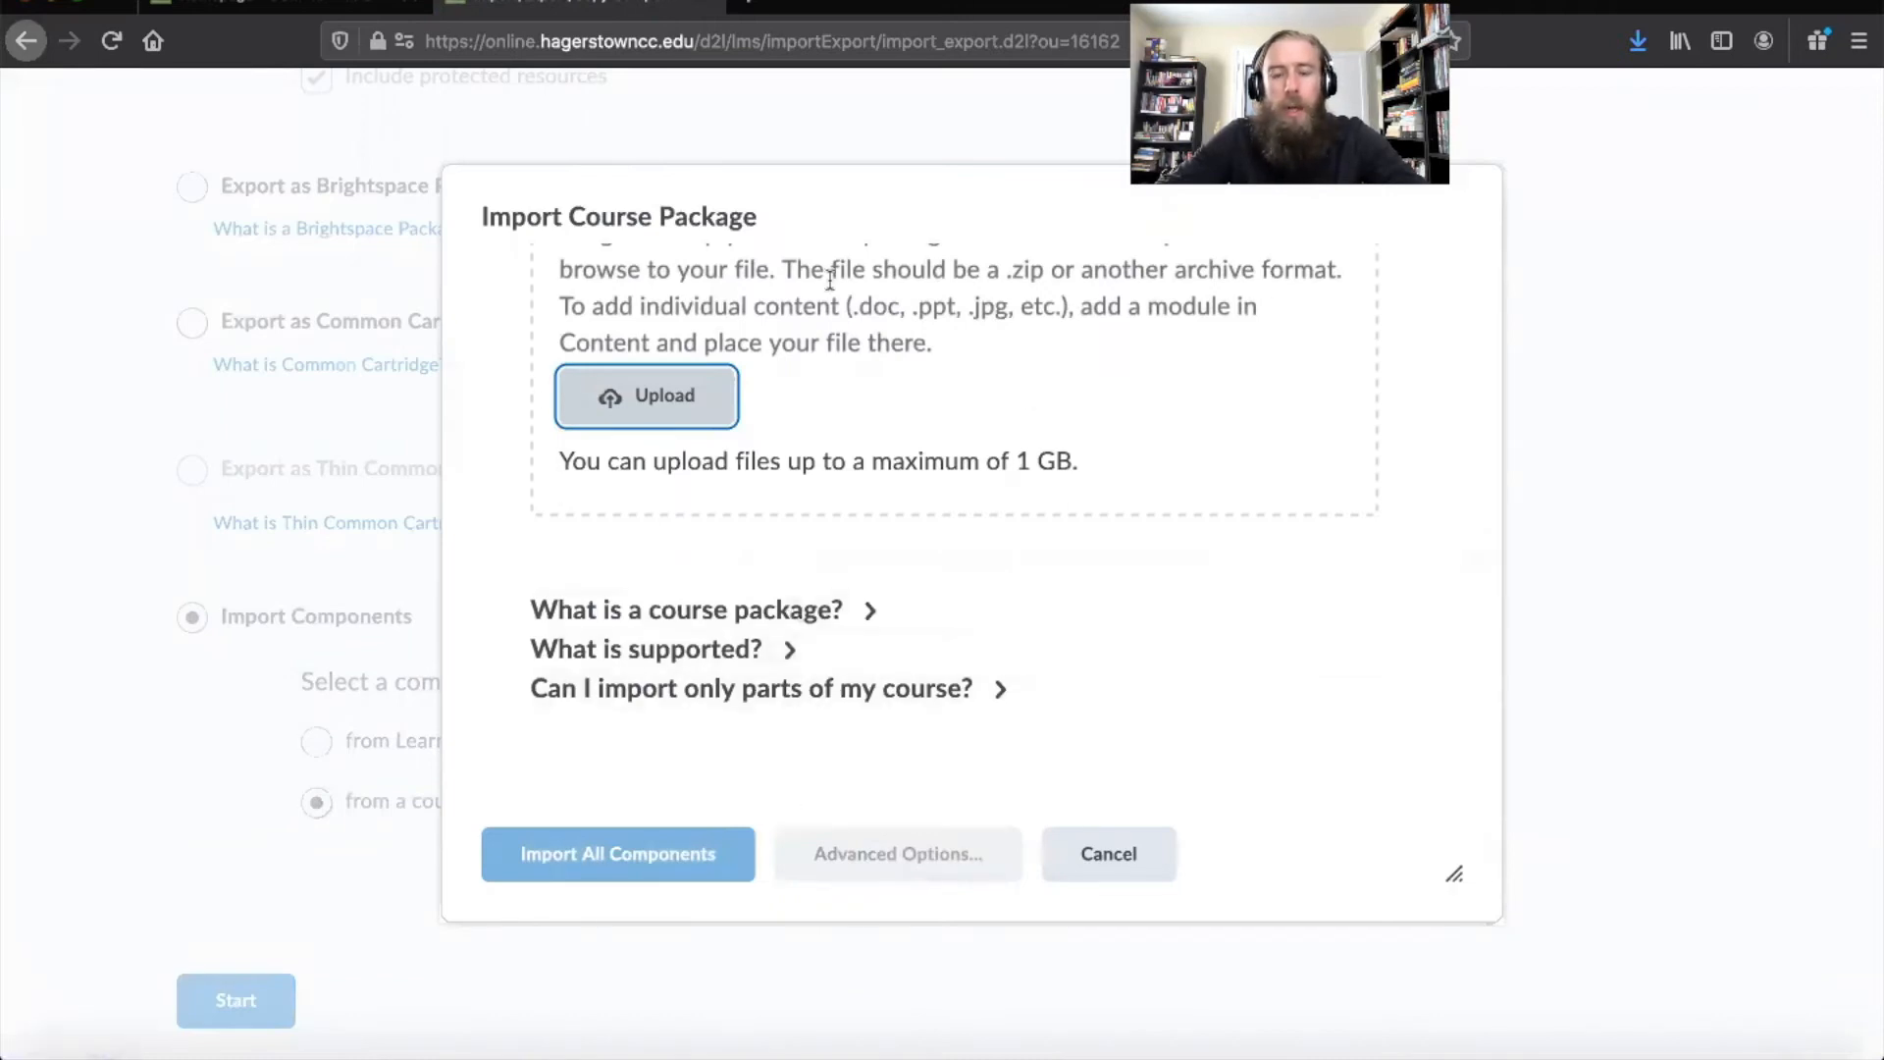
# Upload Design Template and Basic Content Only(1).zip from the downloads and import all of its components into the course
pyautogui.click(1364, 1040)
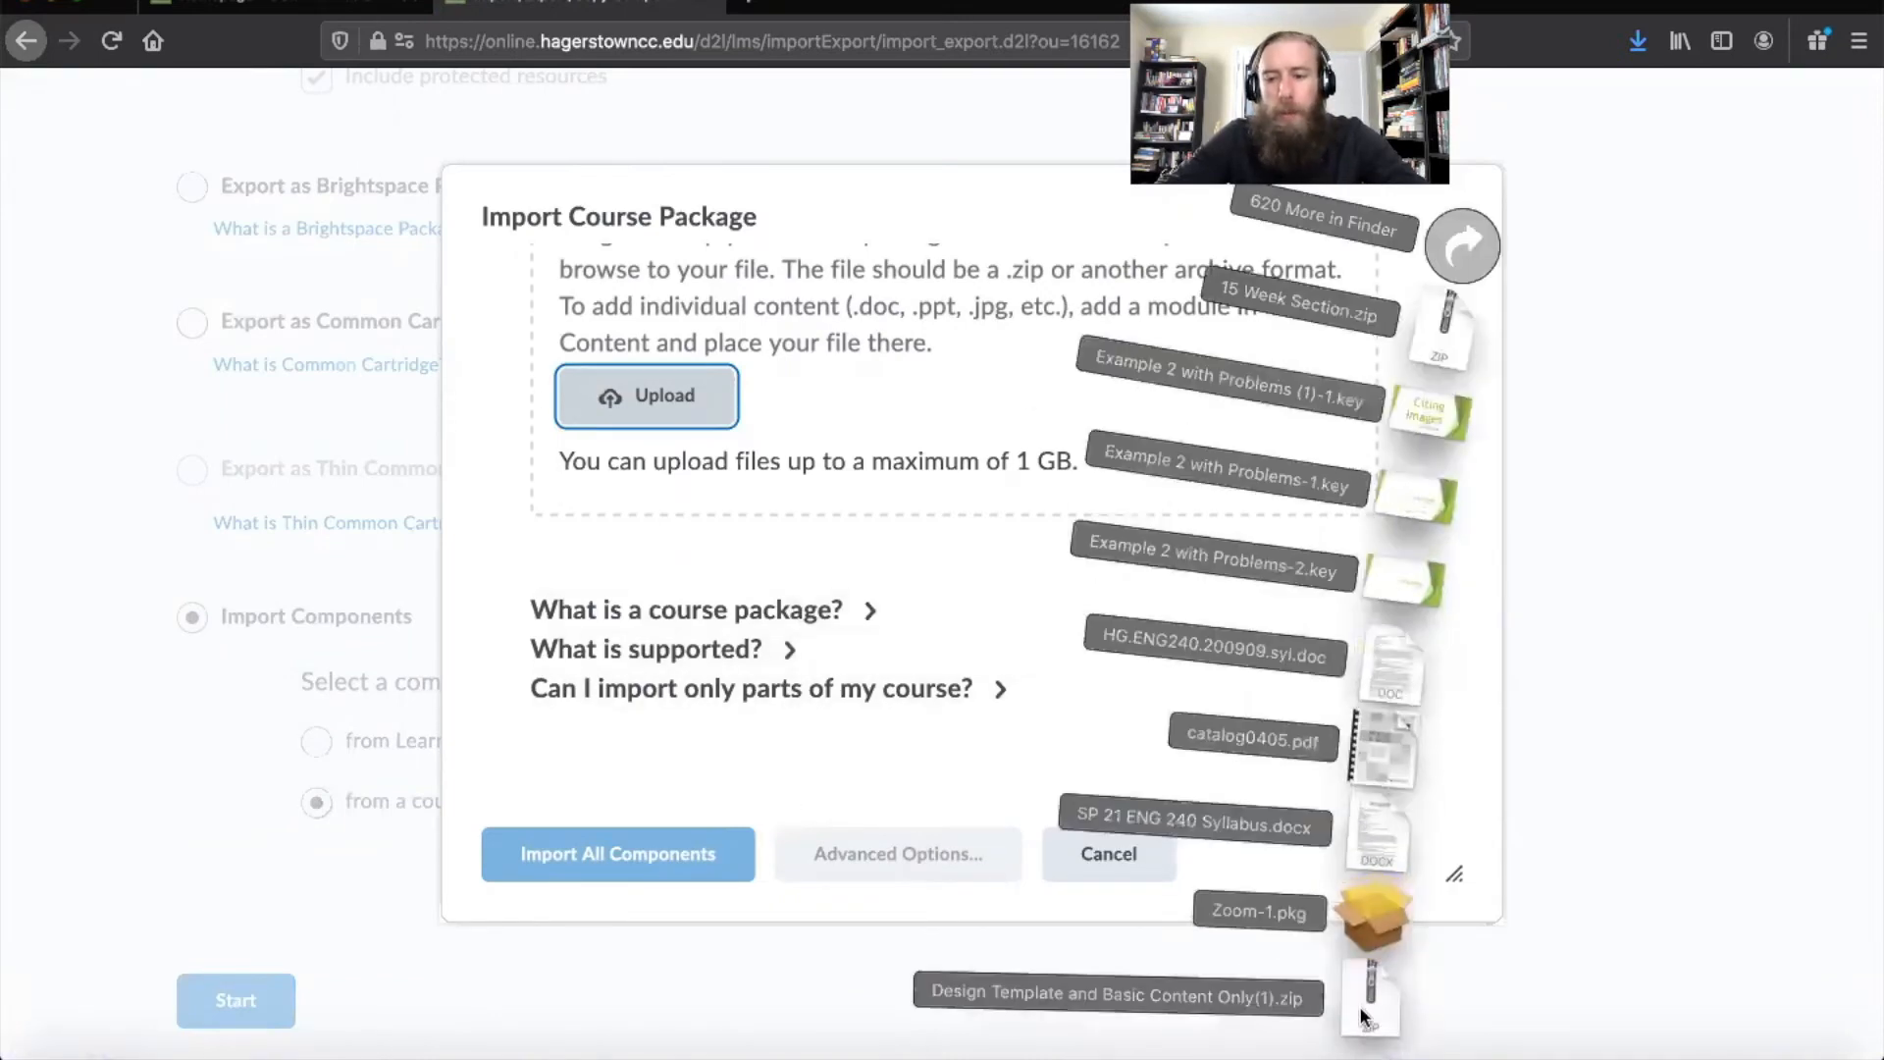
pyautogui.moveTo(1317, 963); pyautogui.dragTo(1001, 397)
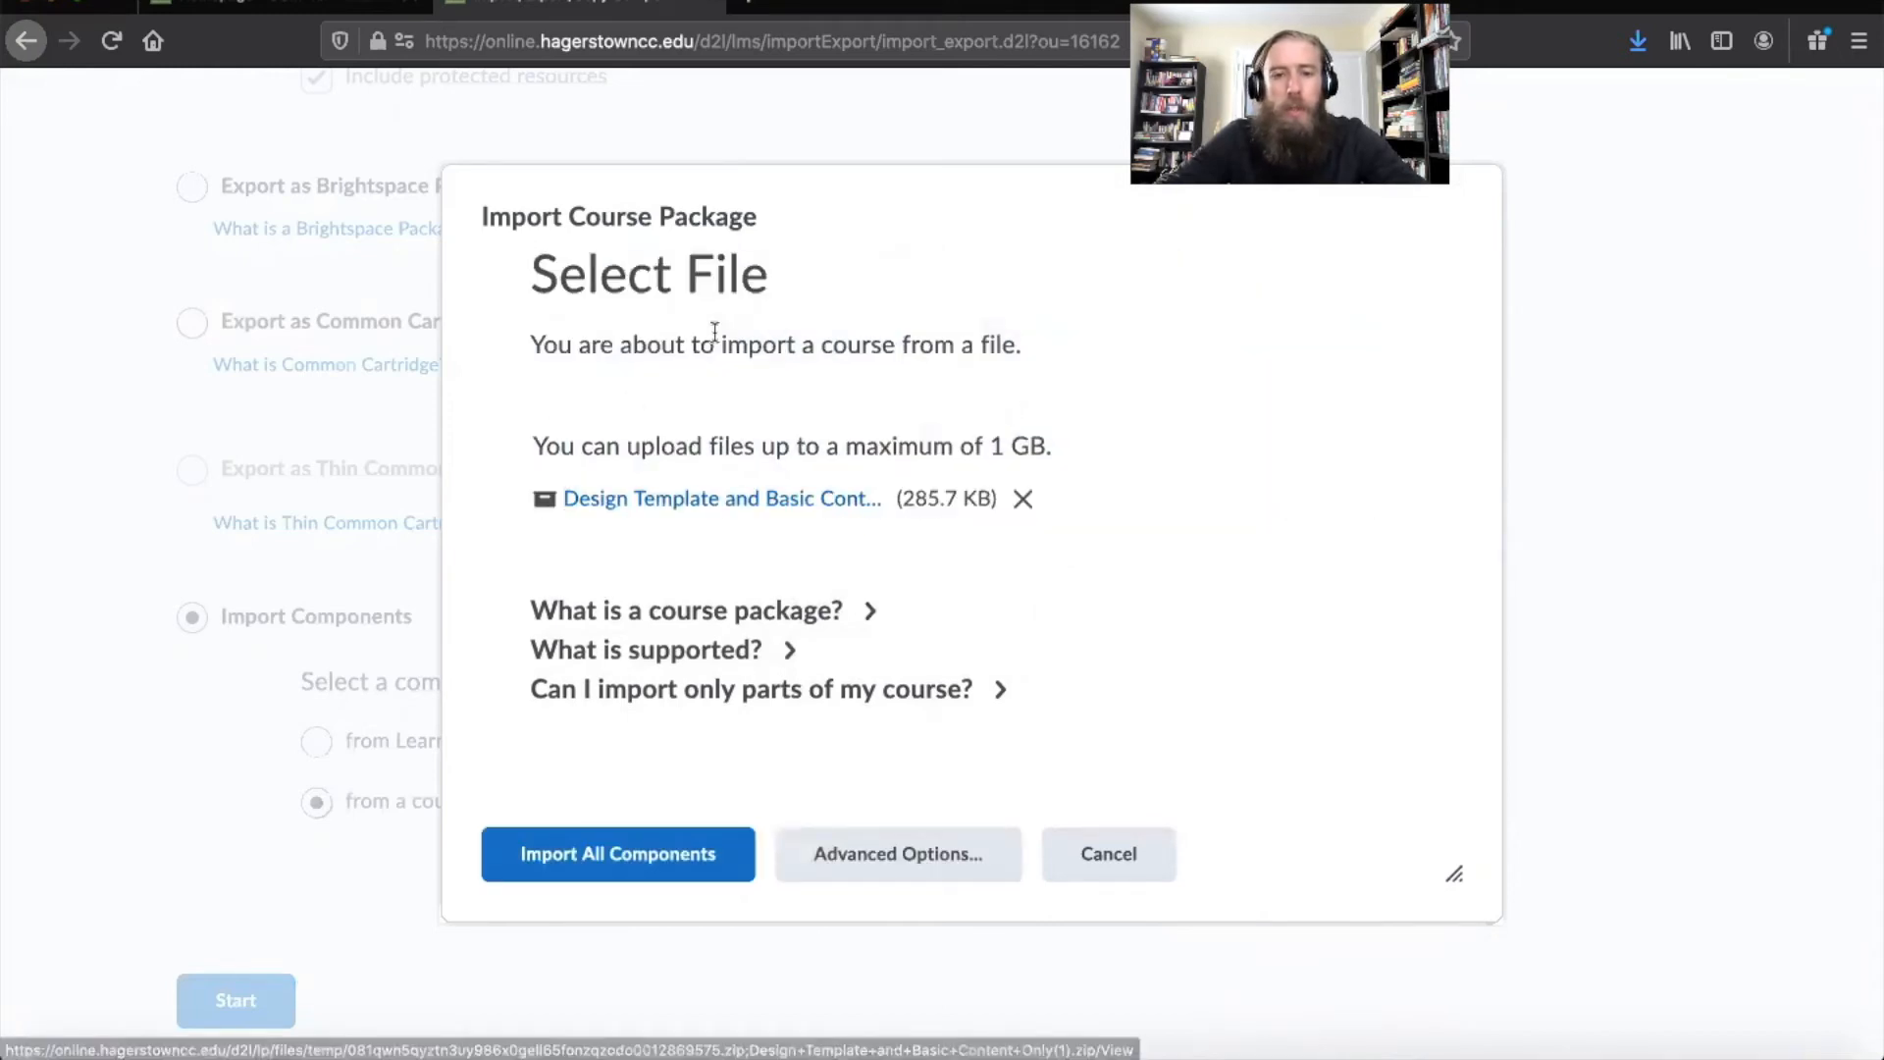
pyautogui.click(626, 859)
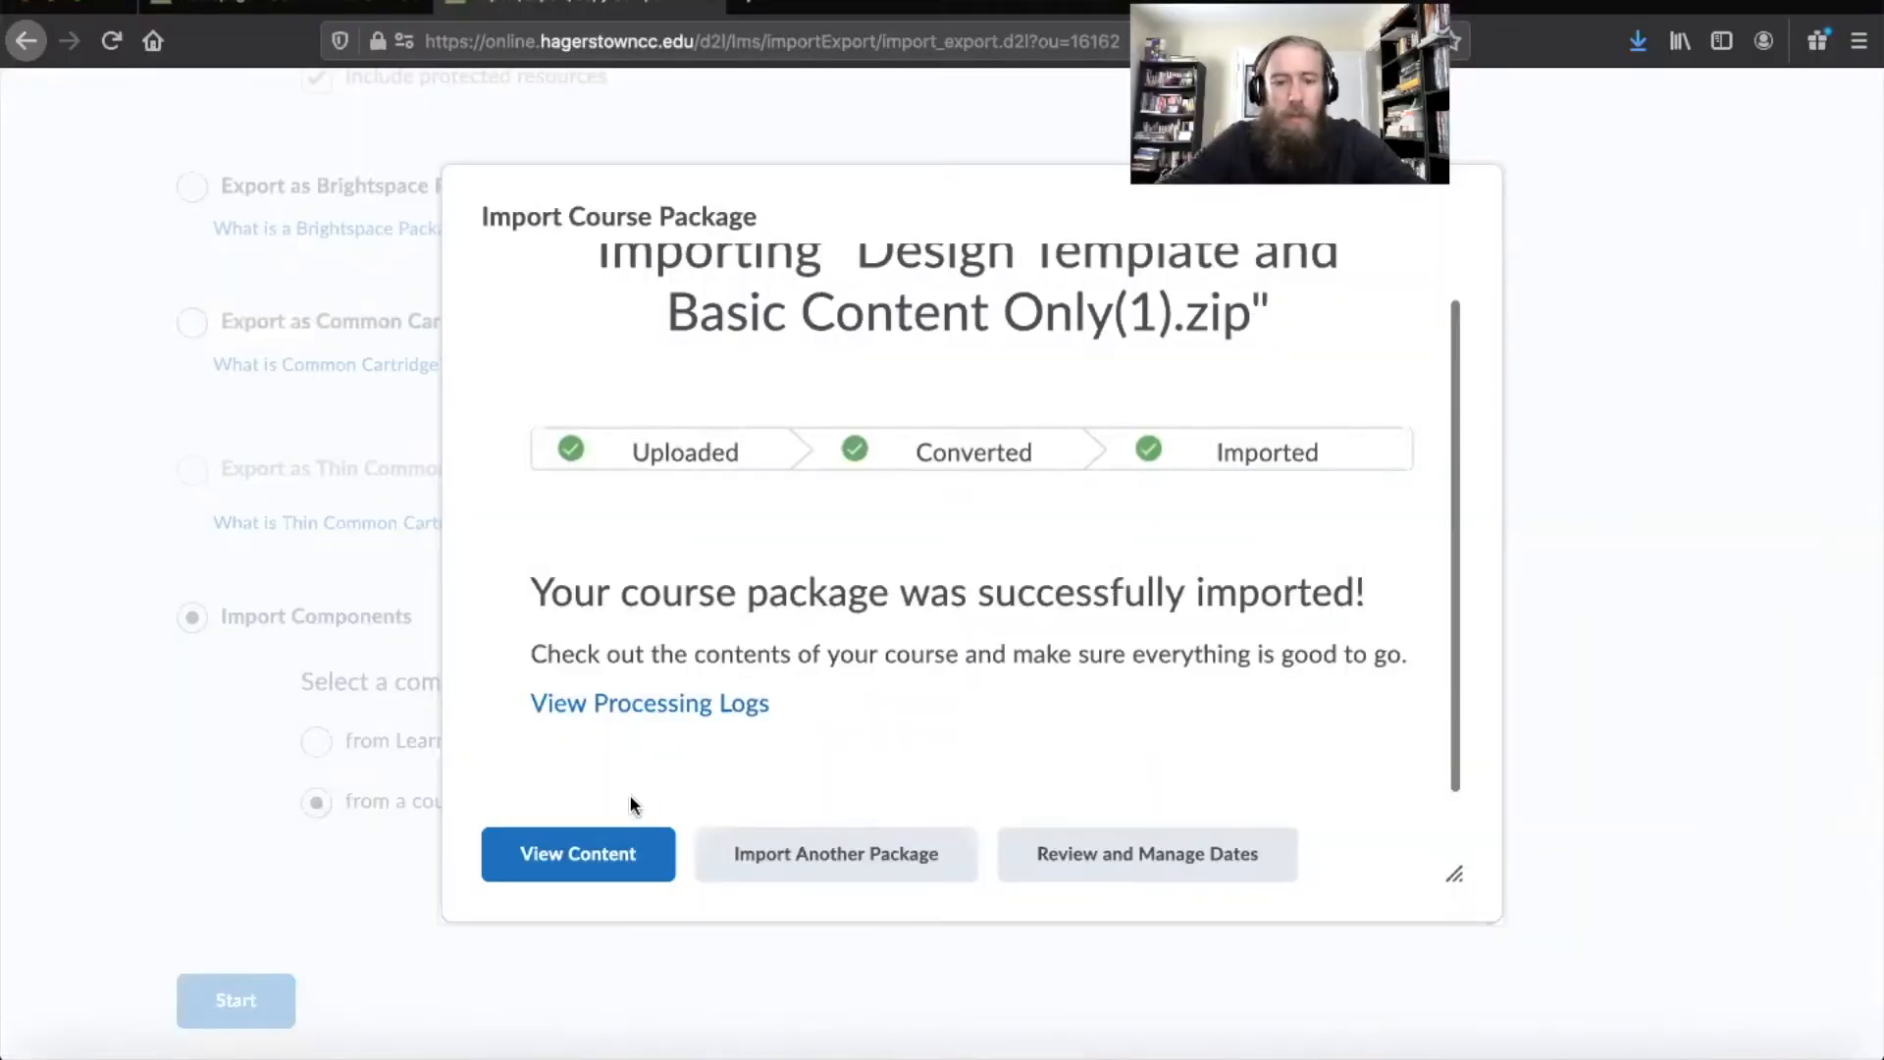
pyautogui.click(618, 850)
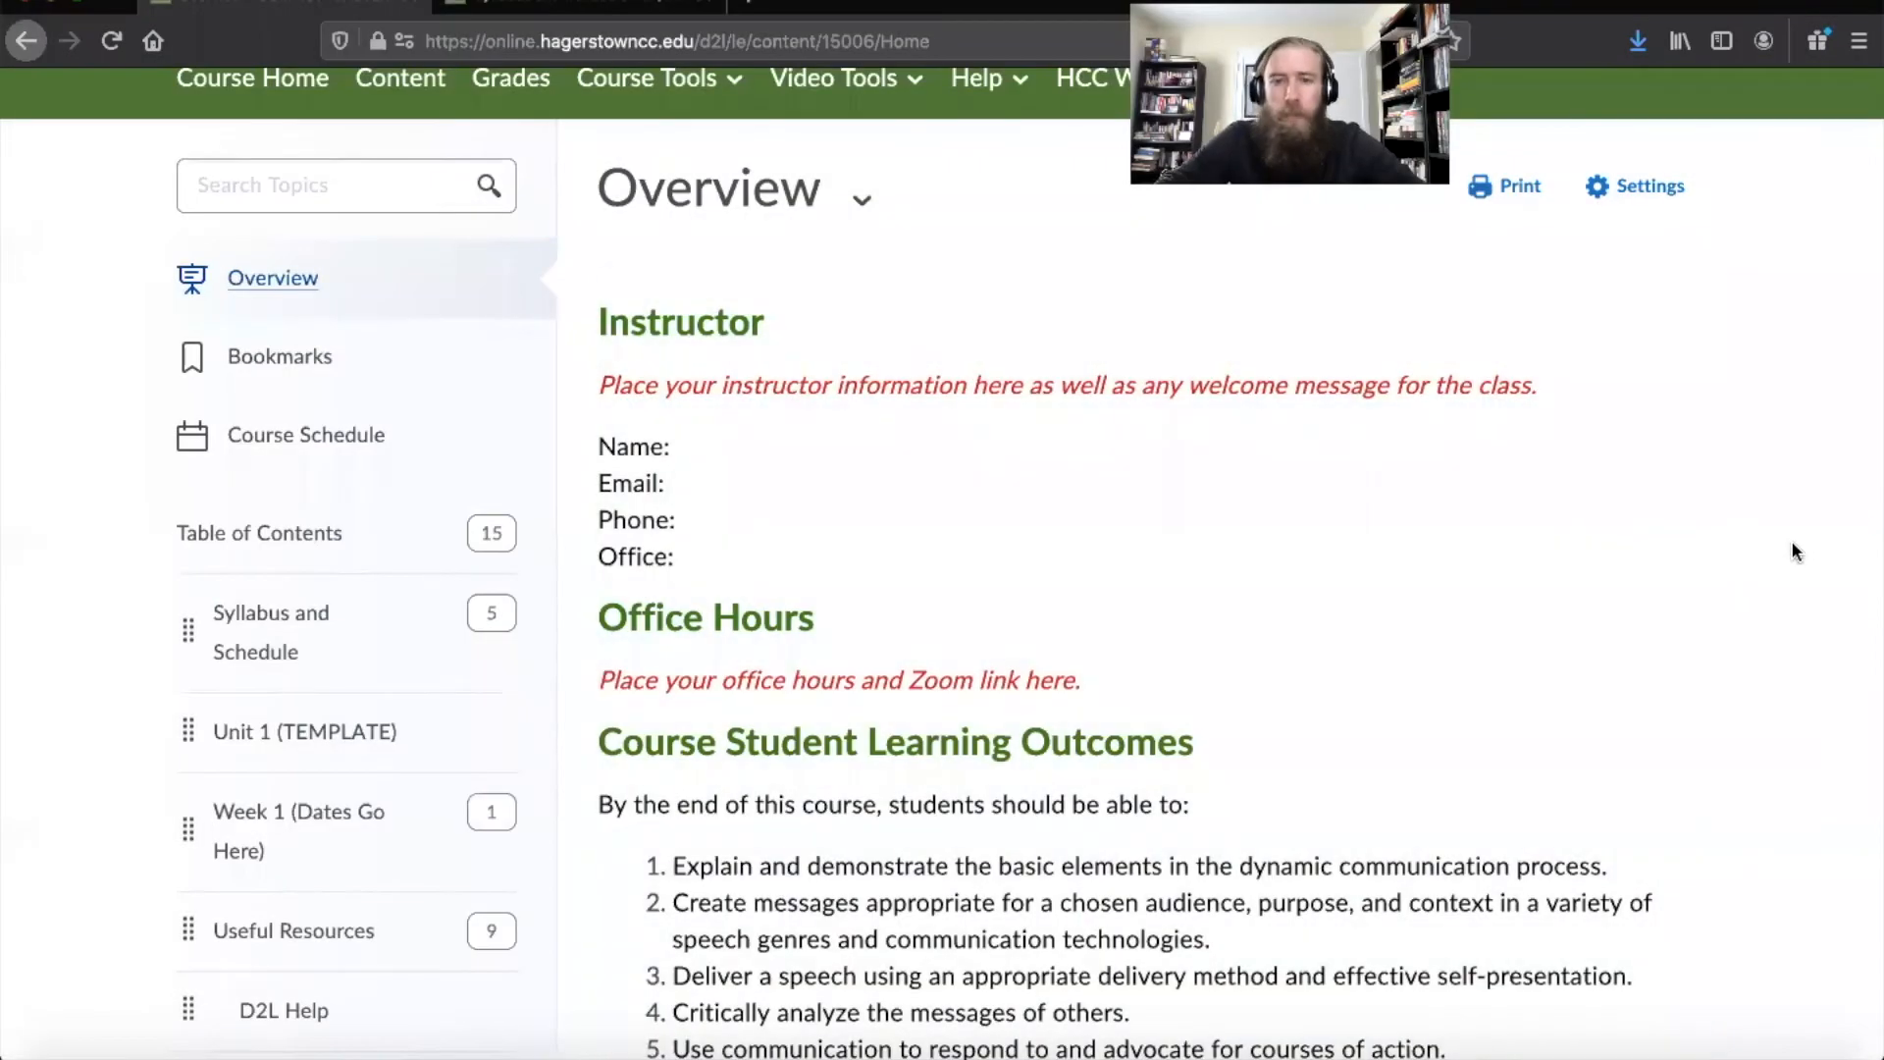
# Examine the COM-103-MASTER Overview page, including its instructor information, office hours, learning outcomes and content objectives
pyautogui.scroll(2, 1793, 542)
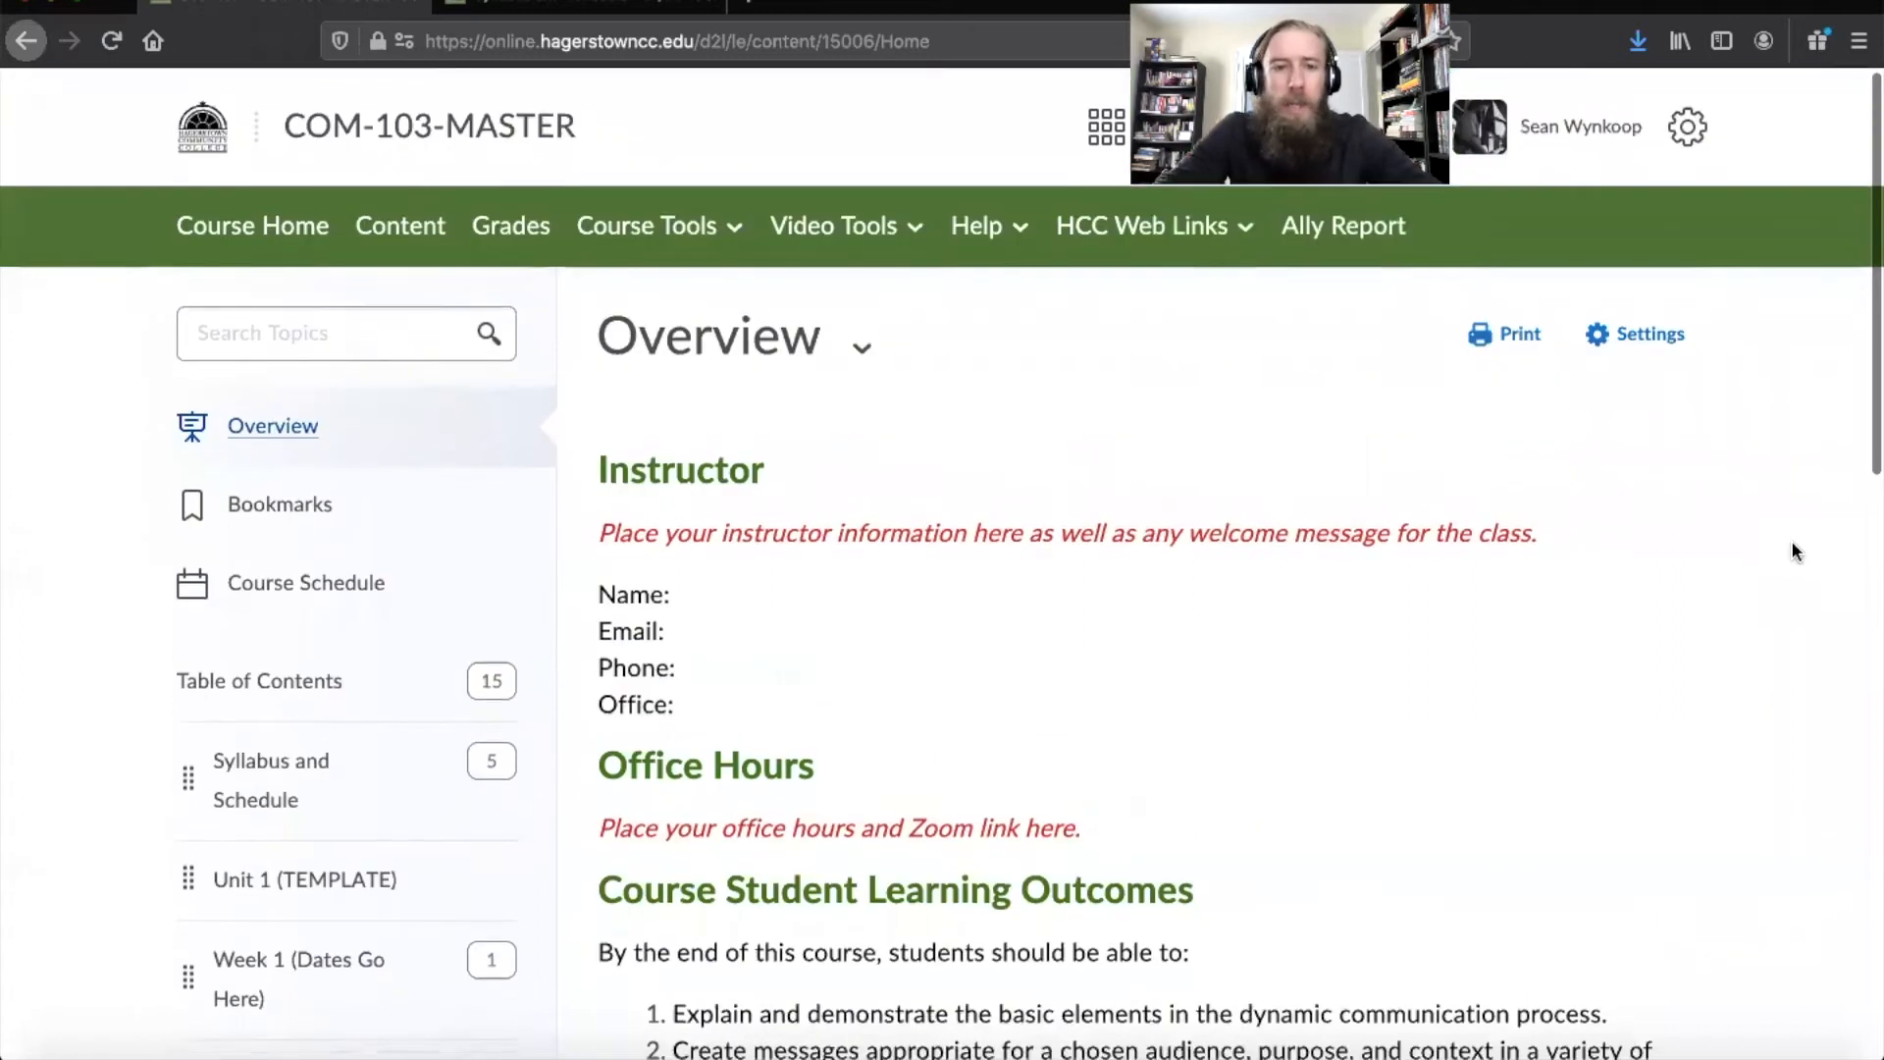
pyautogui.scroll(-1, 1793, 543)
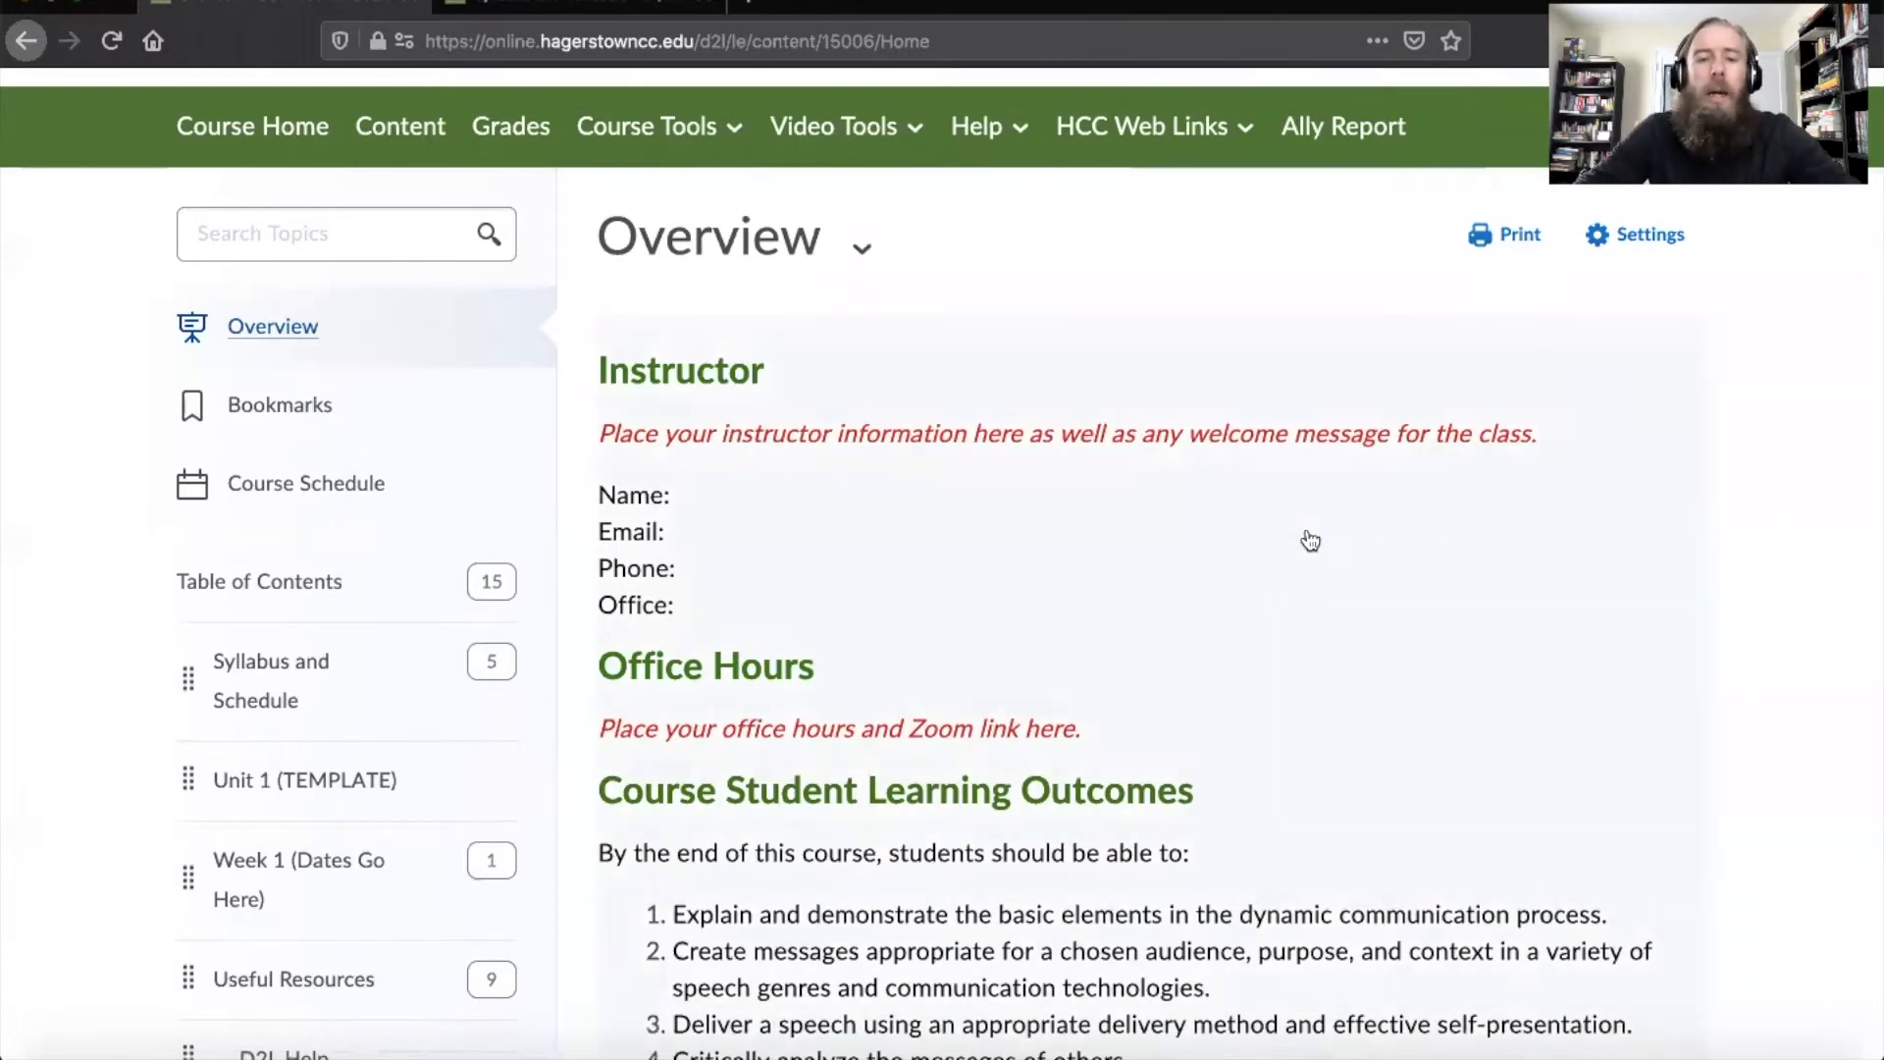
pyautogui.scroll(-1, 1279, 492)
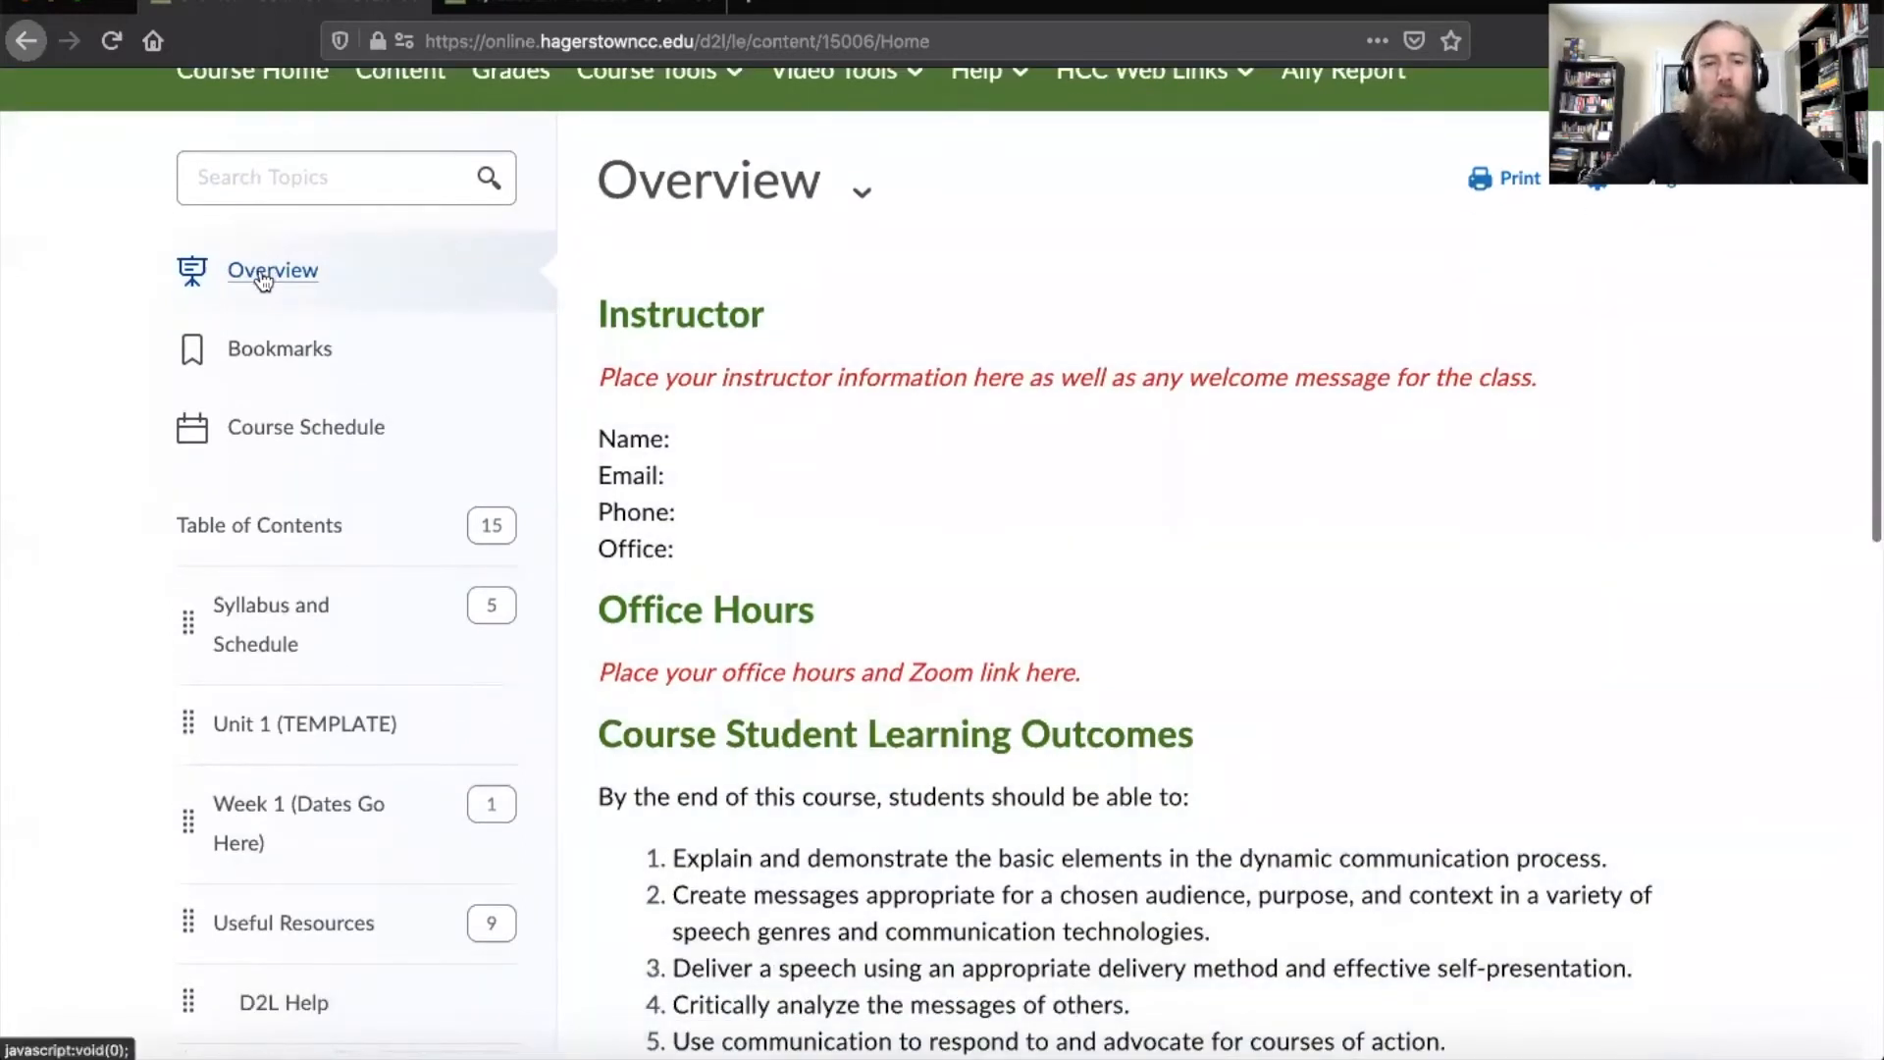
pyautogui.scroll(-12, 1020, 603)
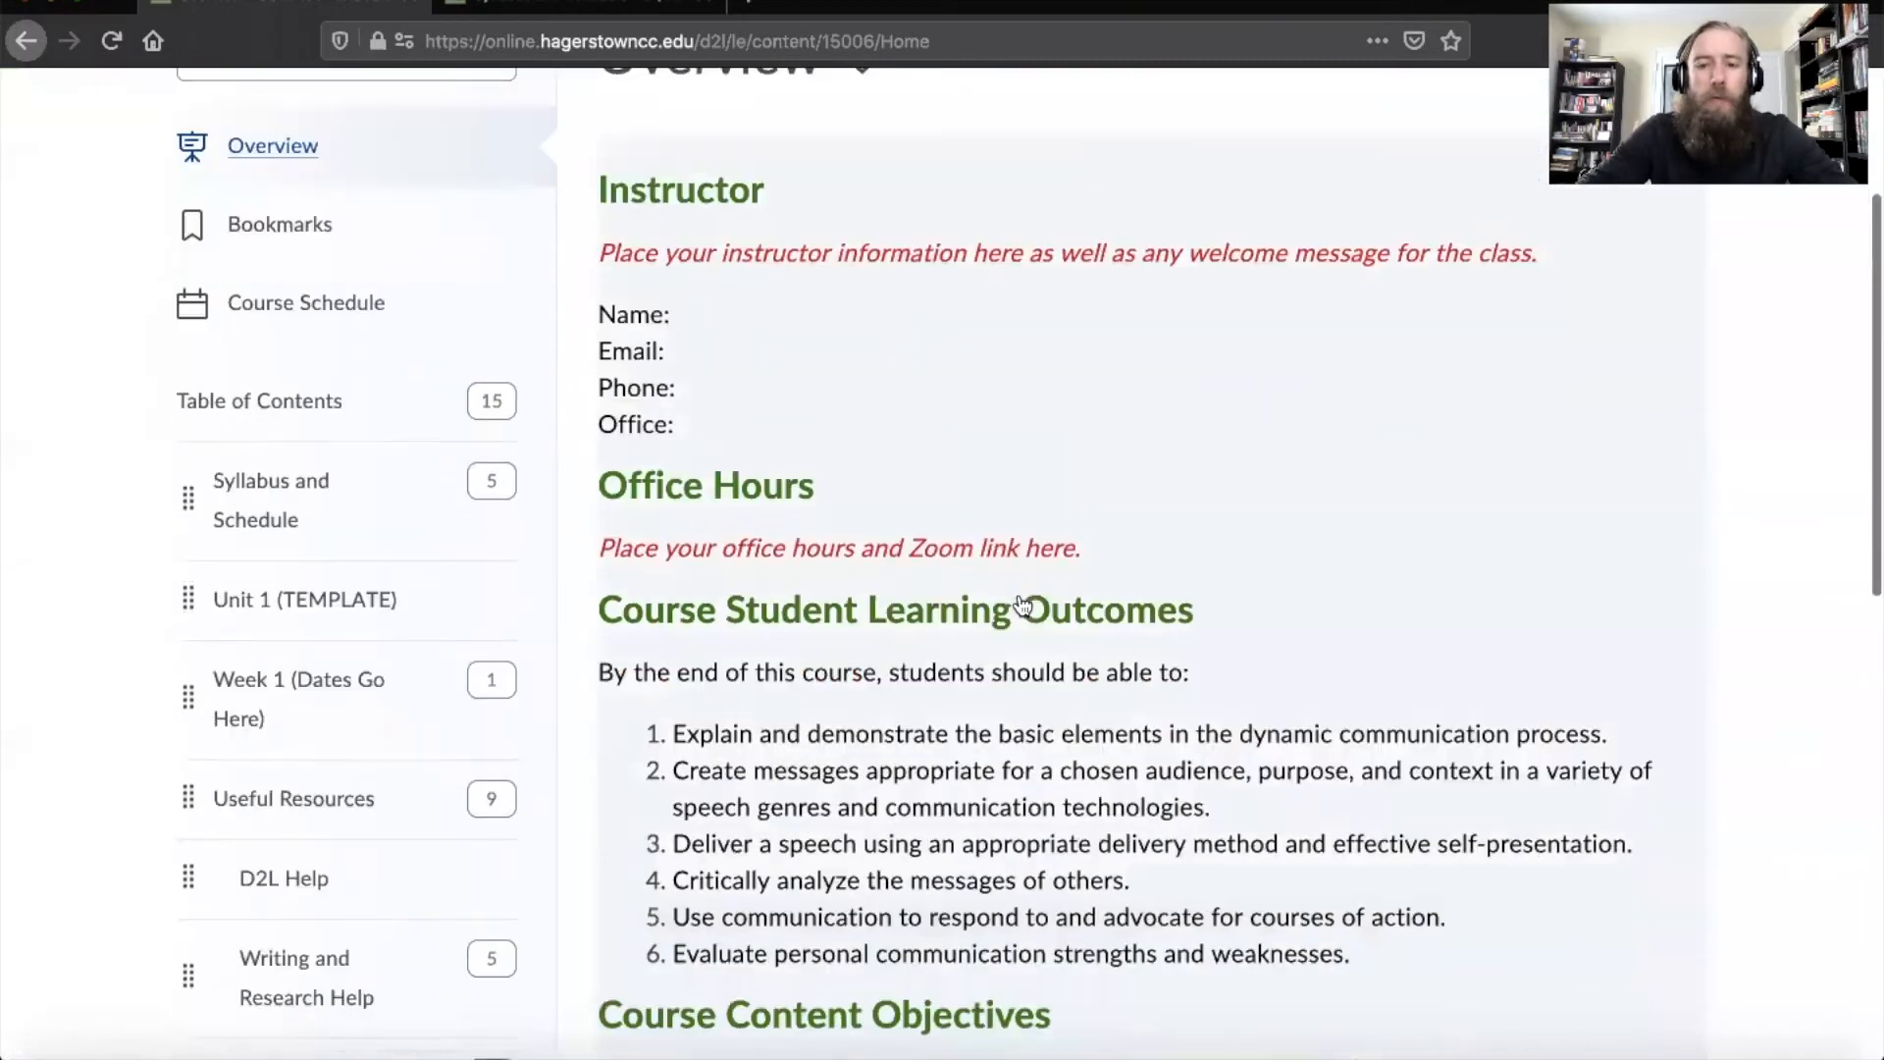
pyautogui.scroll(12, 1021, 602)
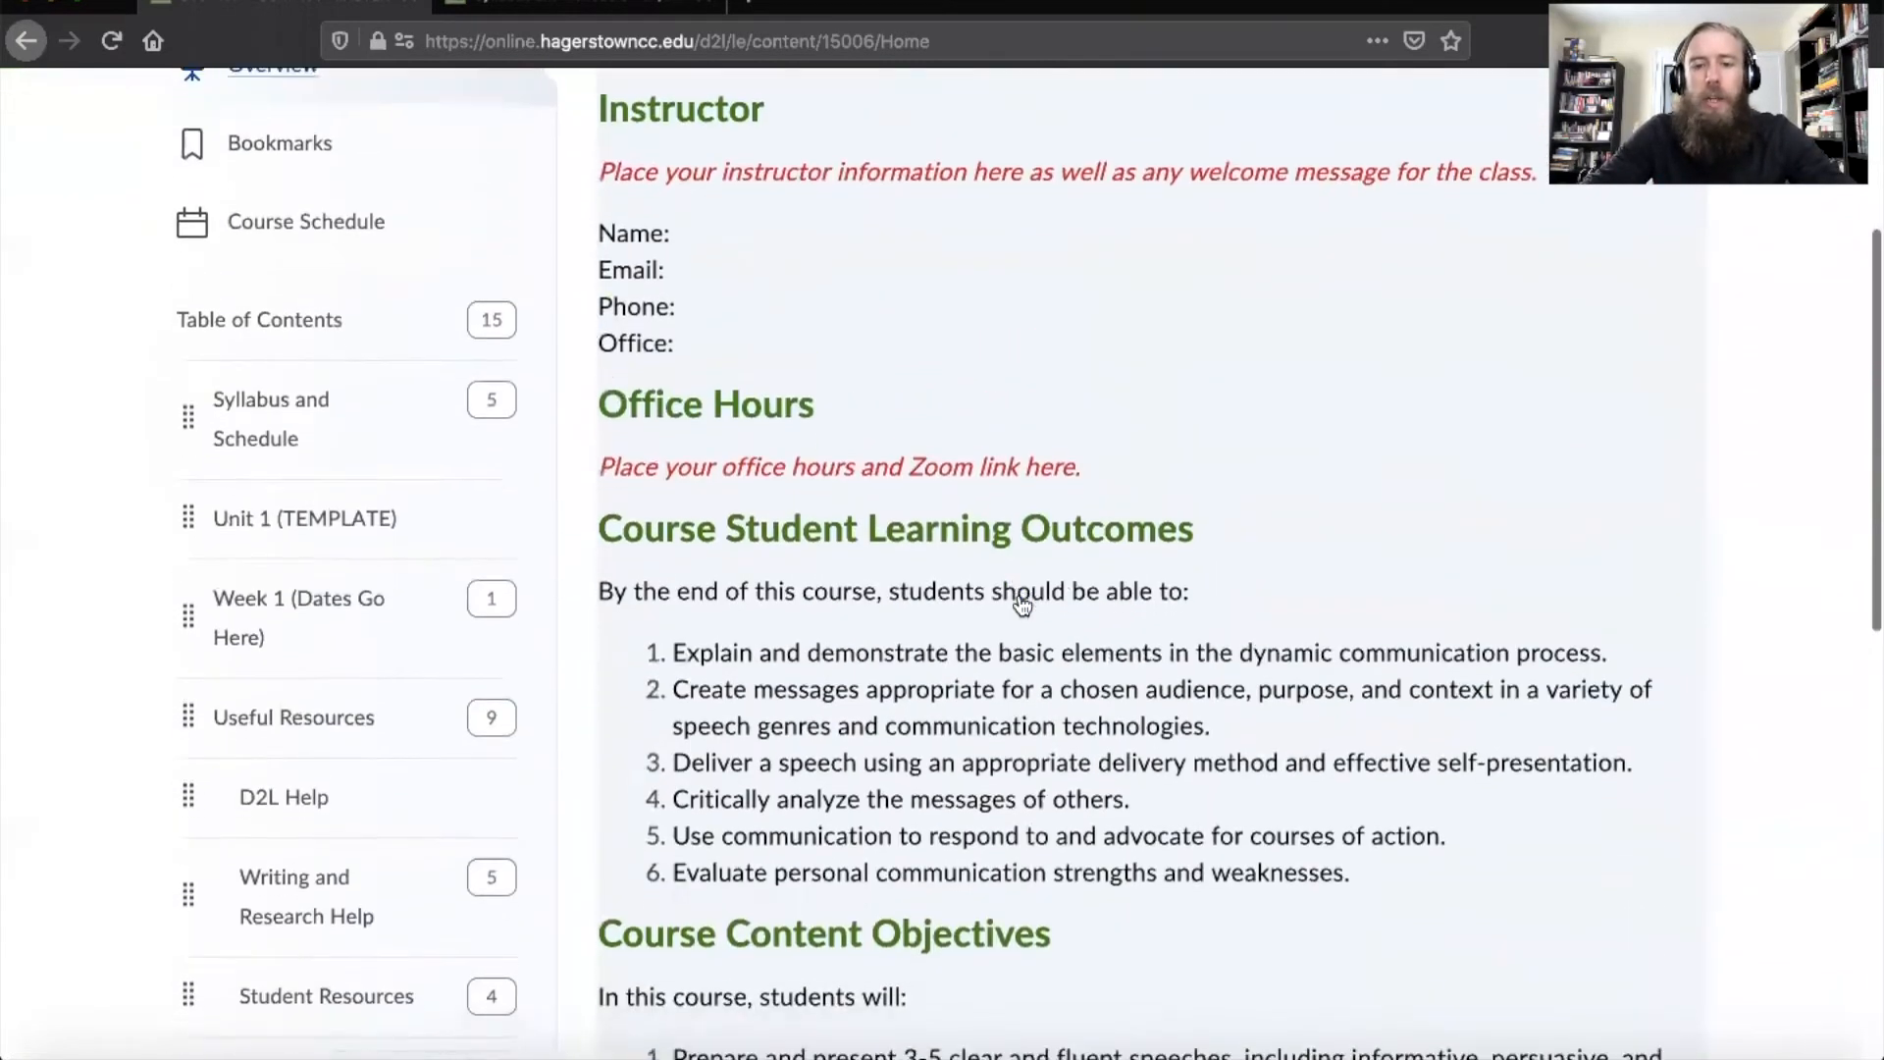
pyautogui.scroll(-1, 1020, 602)
pyautogui.scroll(-3, 1020, 603)
pyautogui.scroll(-8, 1022, 603)
pyautogui.scroll(8, 1022, 603)
pyautogui.scroll(3, 1022, 602)
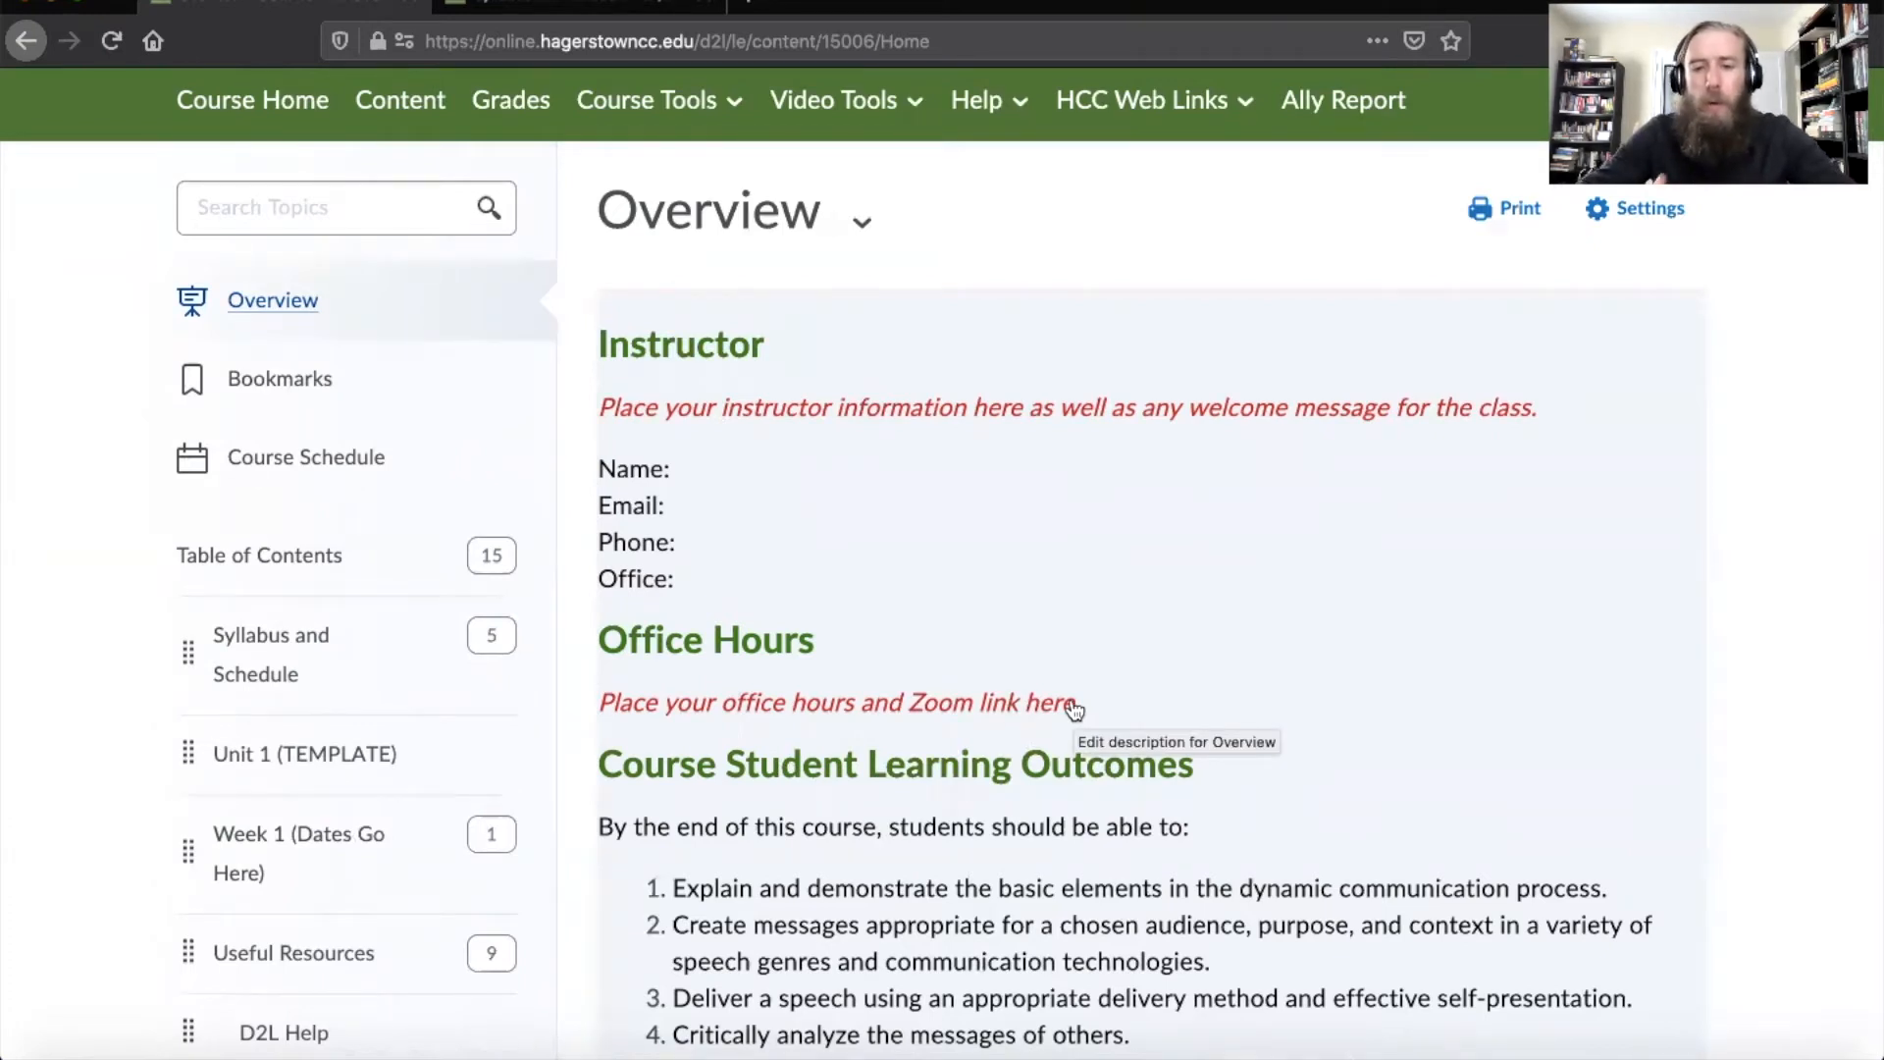
pyautogui.scroll(-2, 1075, 708)
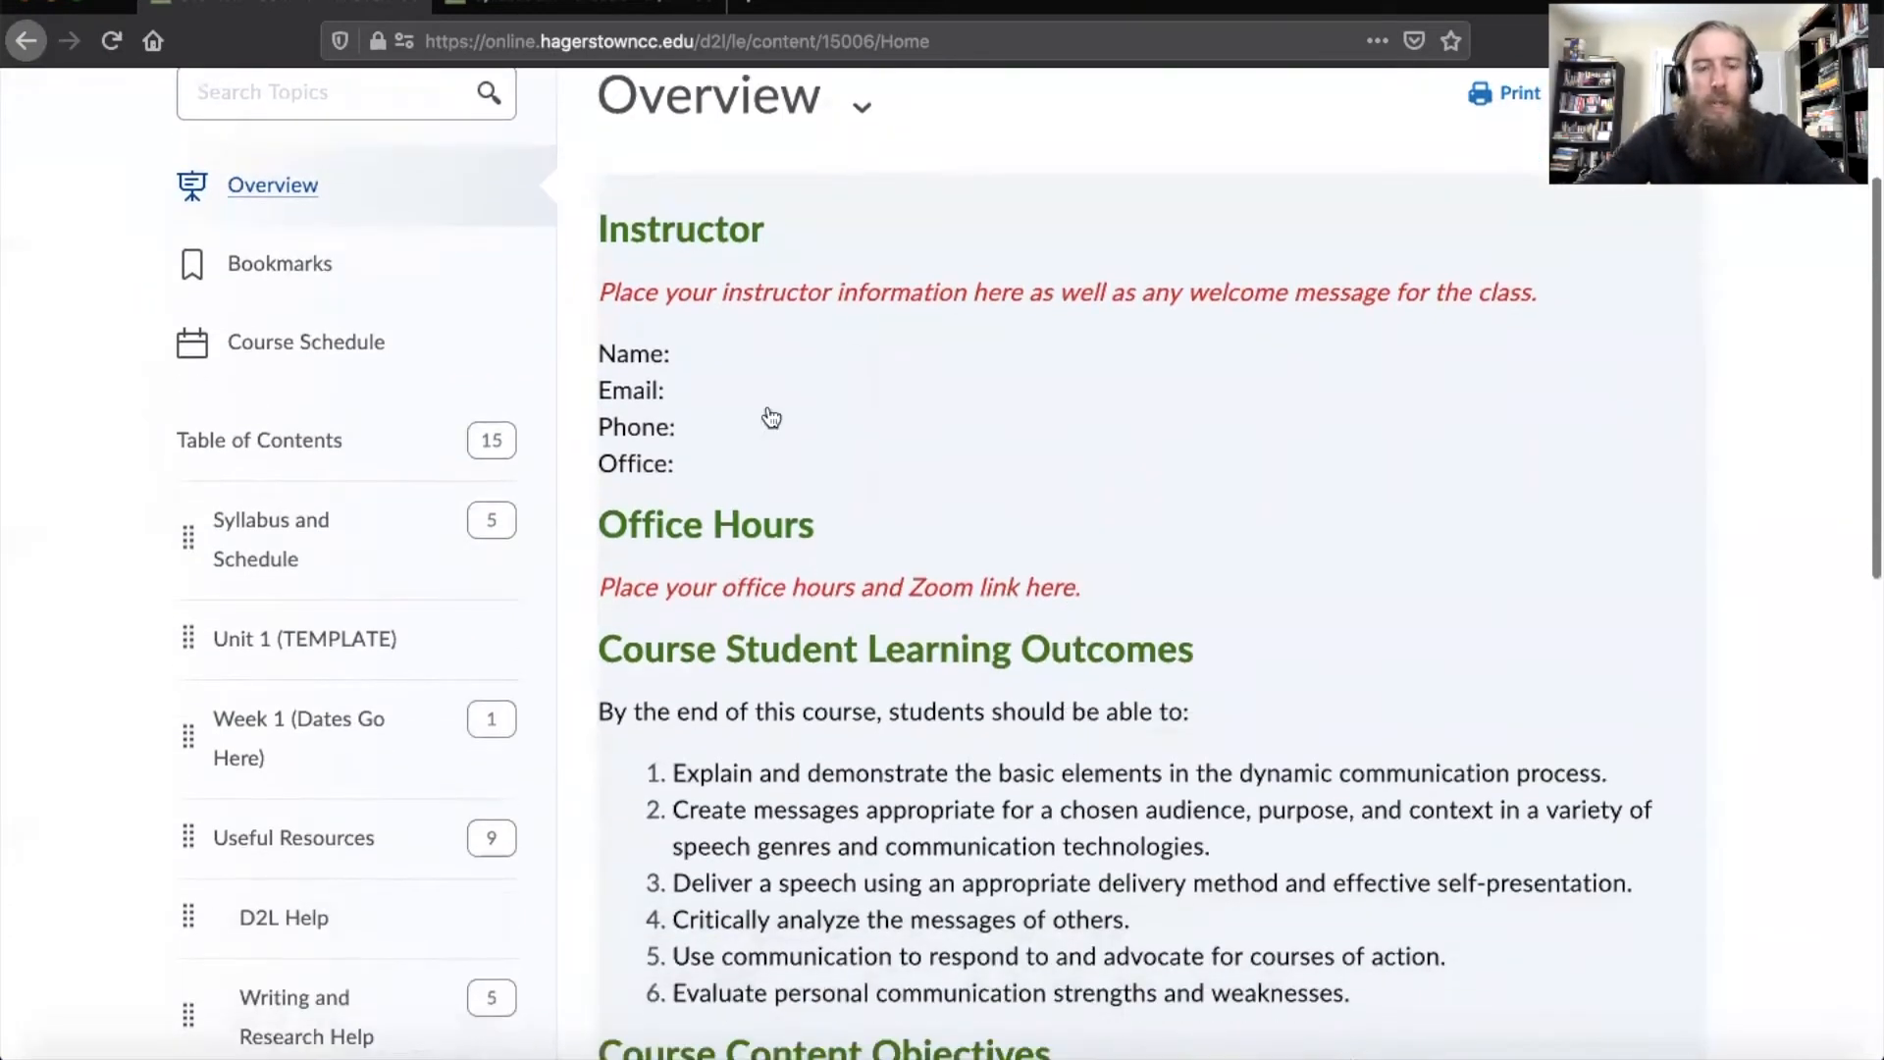
# Open the Syllabus and Schedule module and look over its syllabus, schedule and speech rubric documents
pyautogui.scroll(-4, 190, 535)
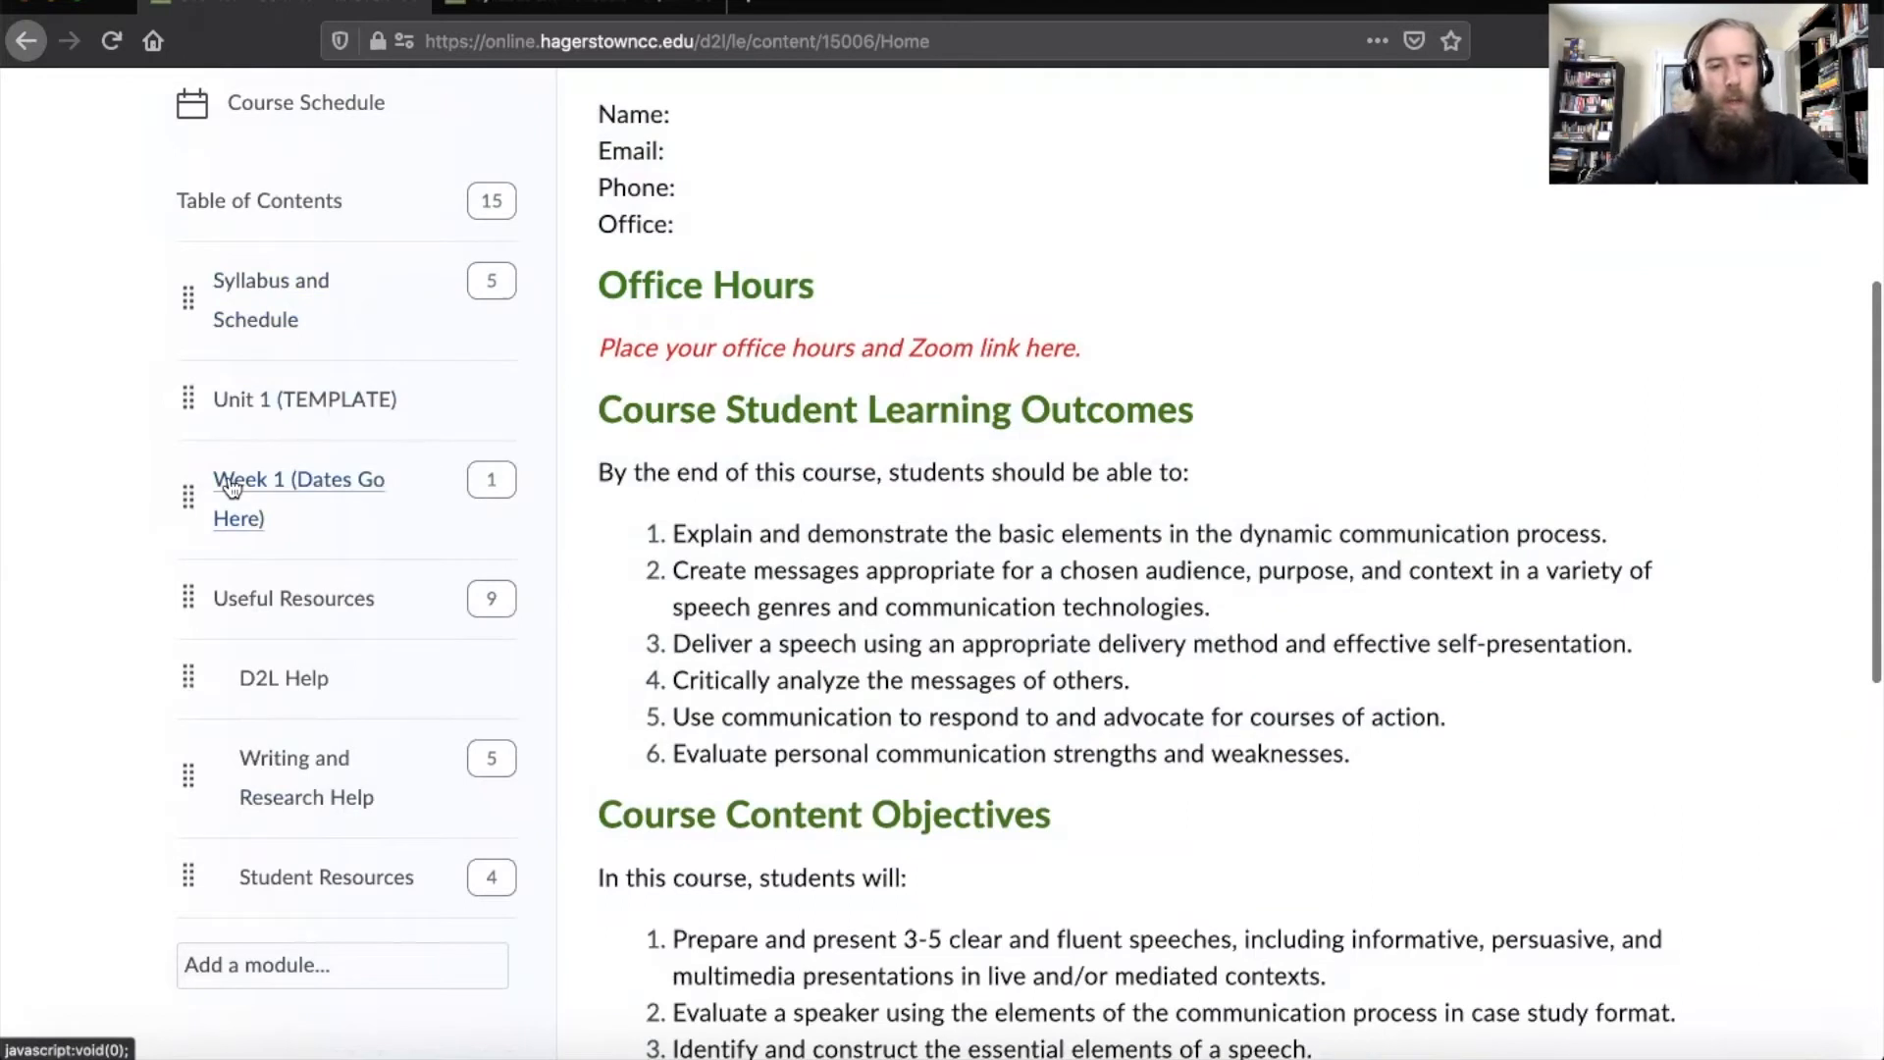
pyautogui.click(254, 294)
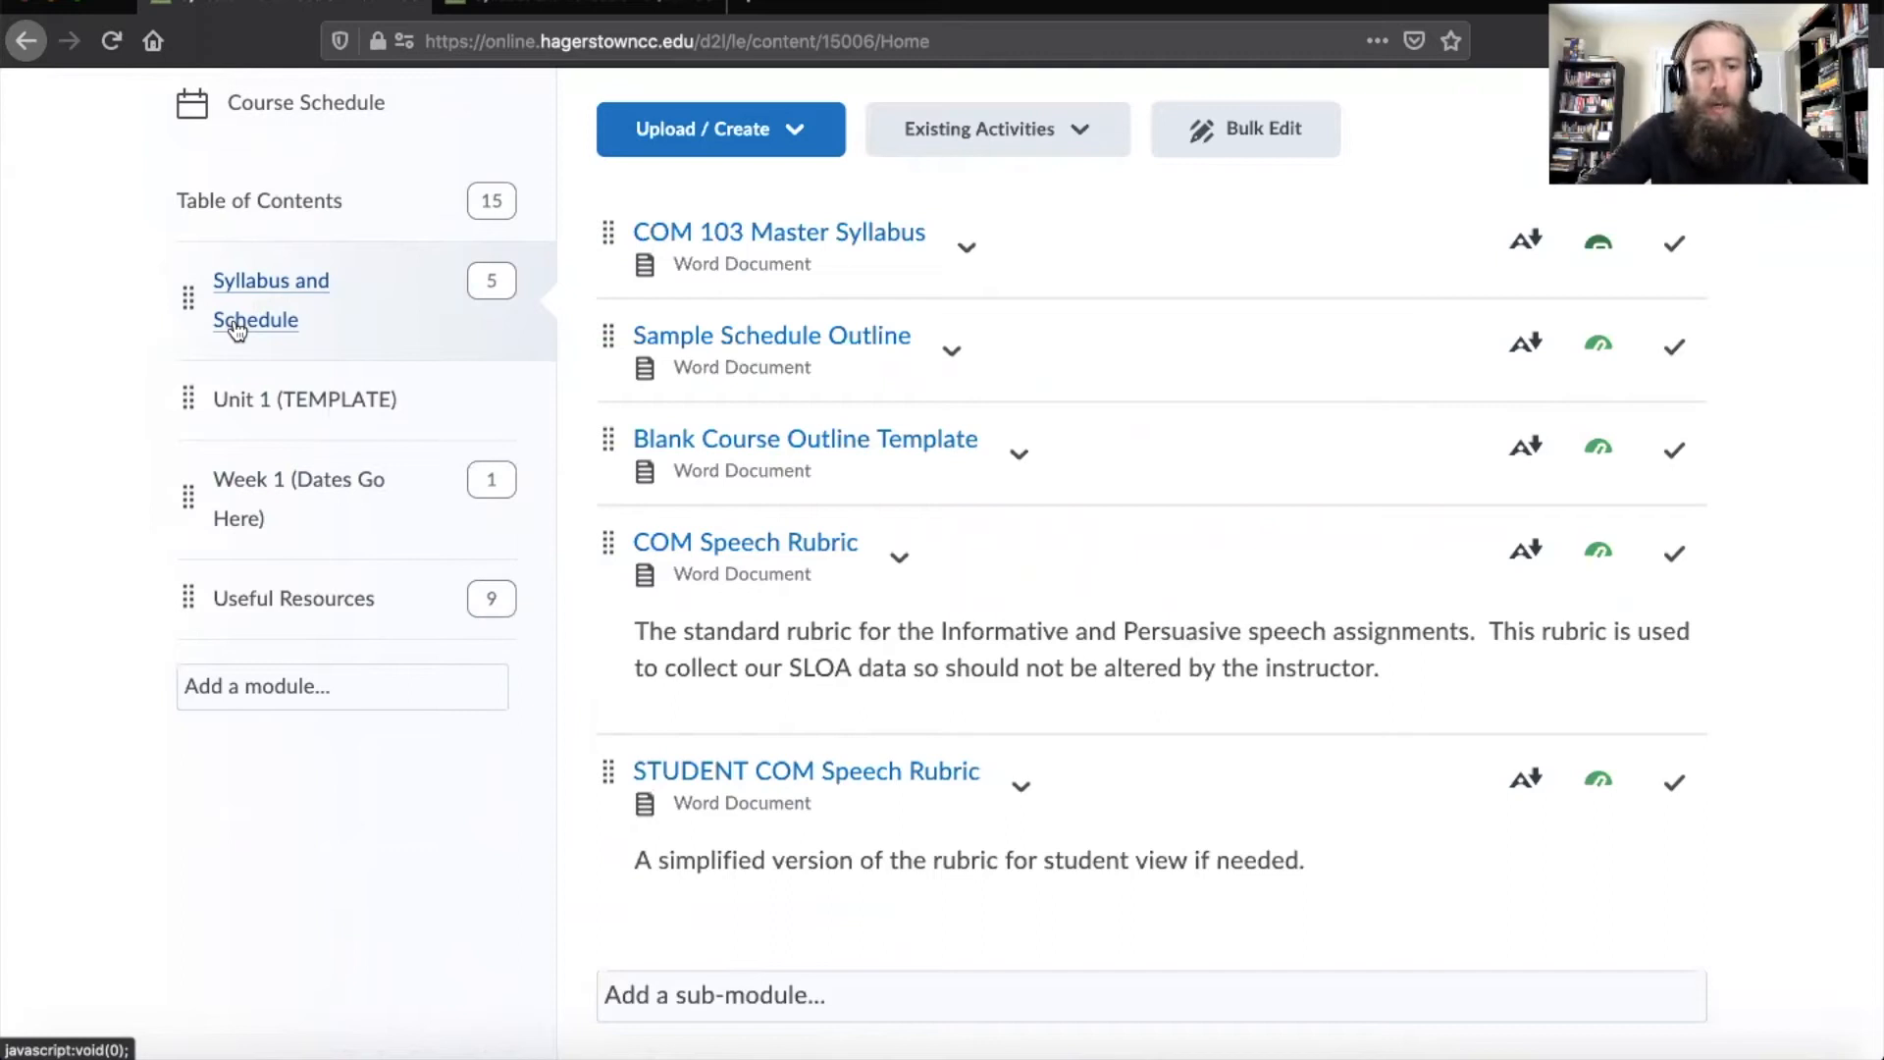
pyautogui.click(233, 687)
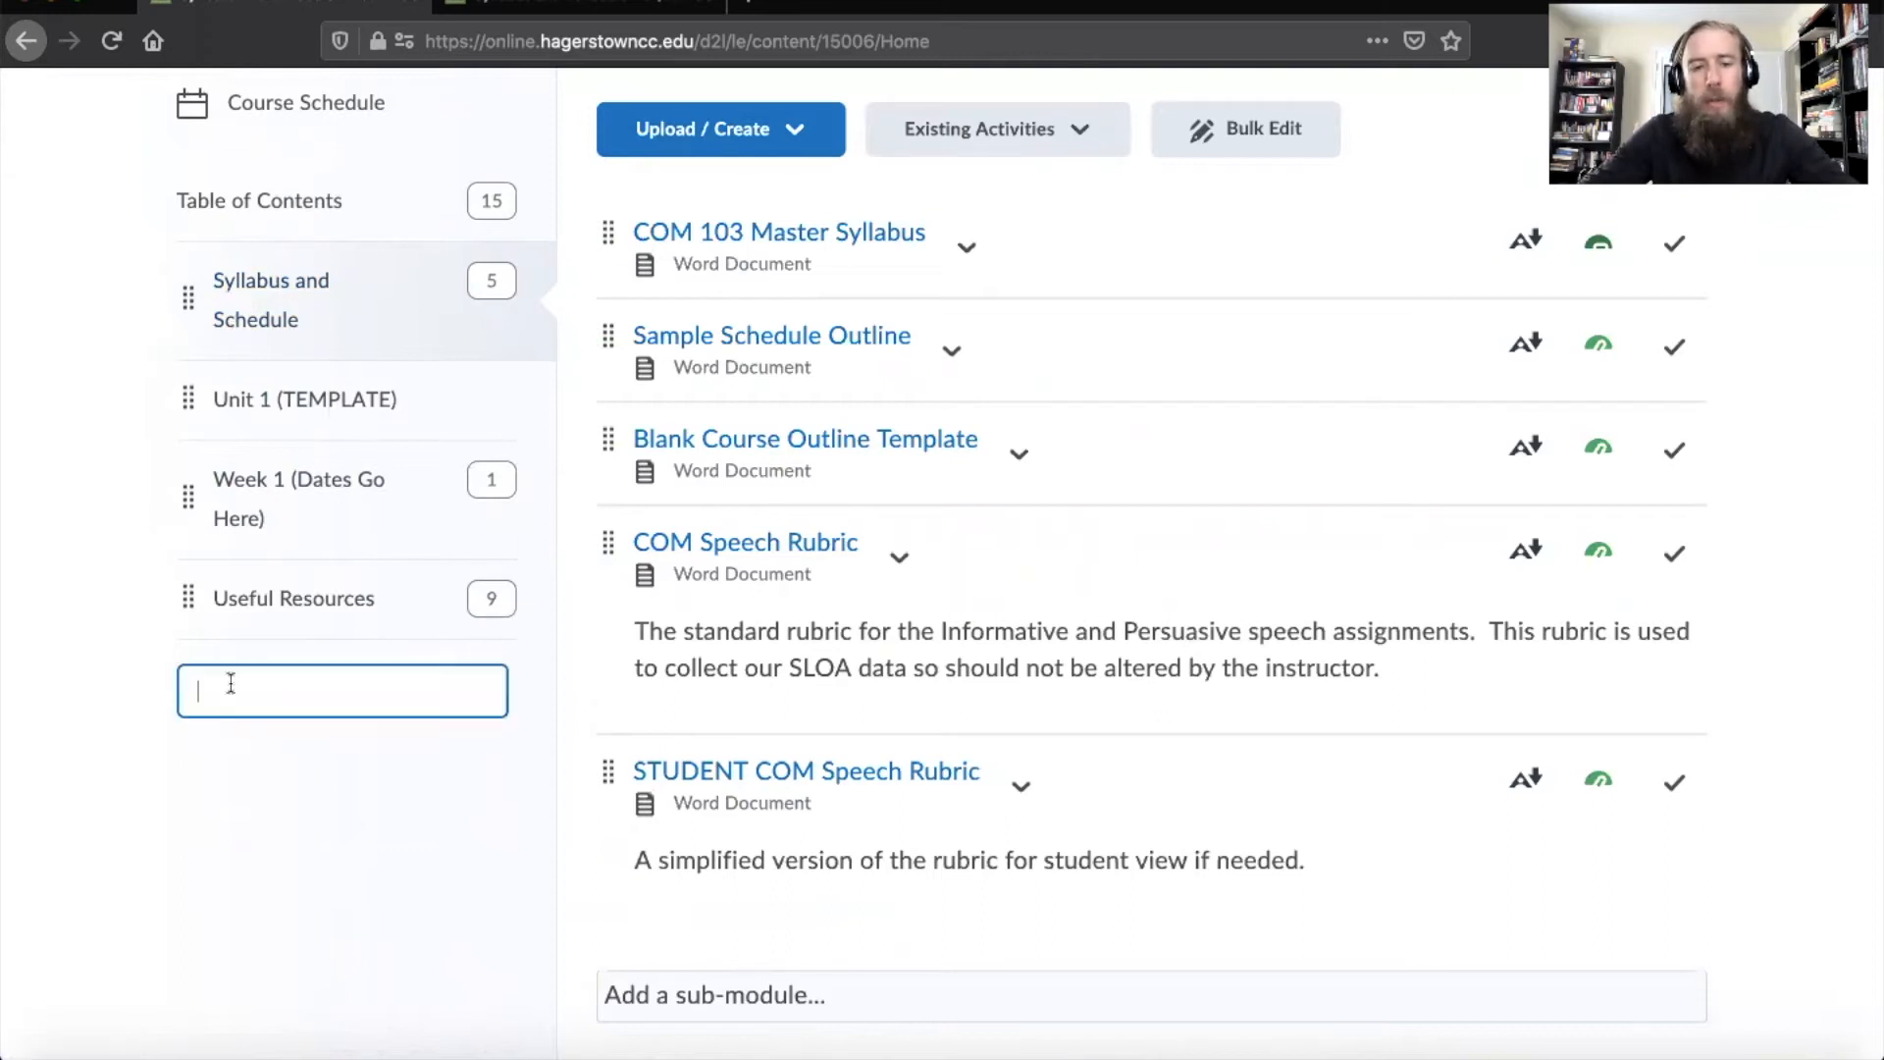
pyautogui.click(224, 788)
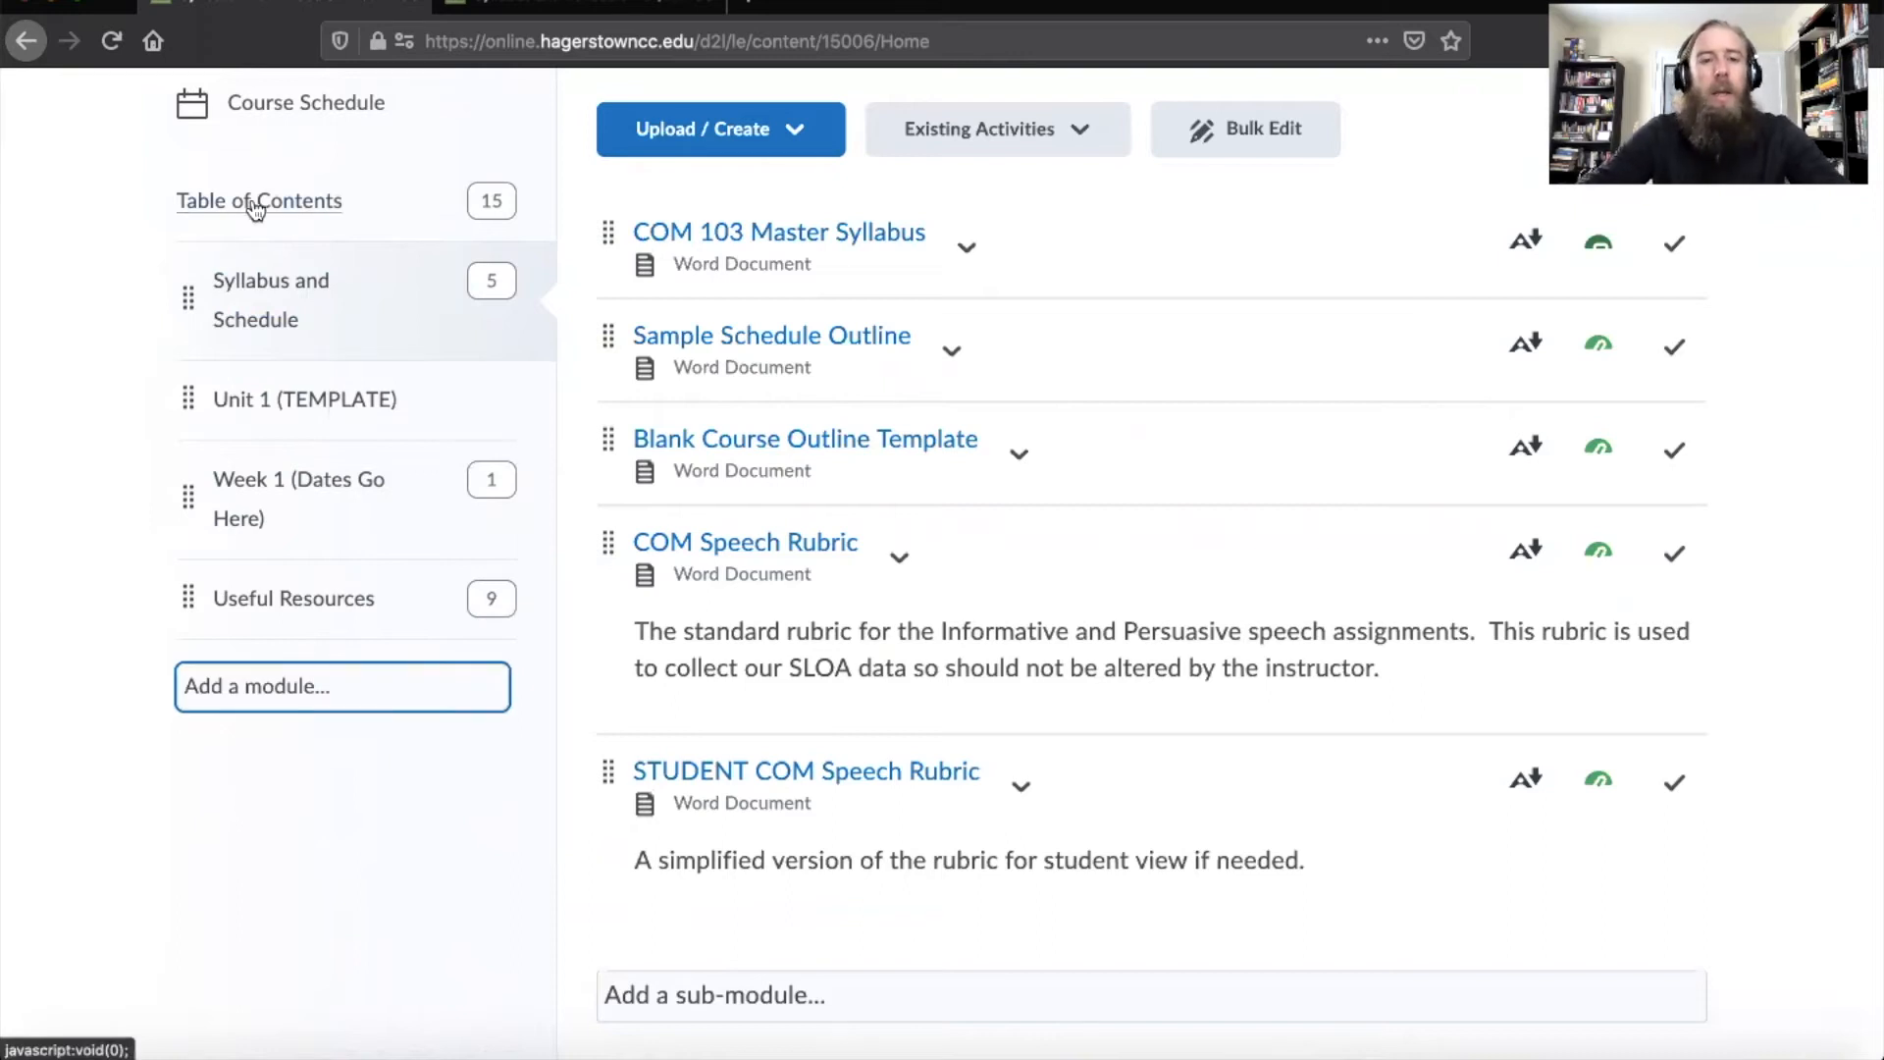
pyautogui.scroll(3, 1330, 487)
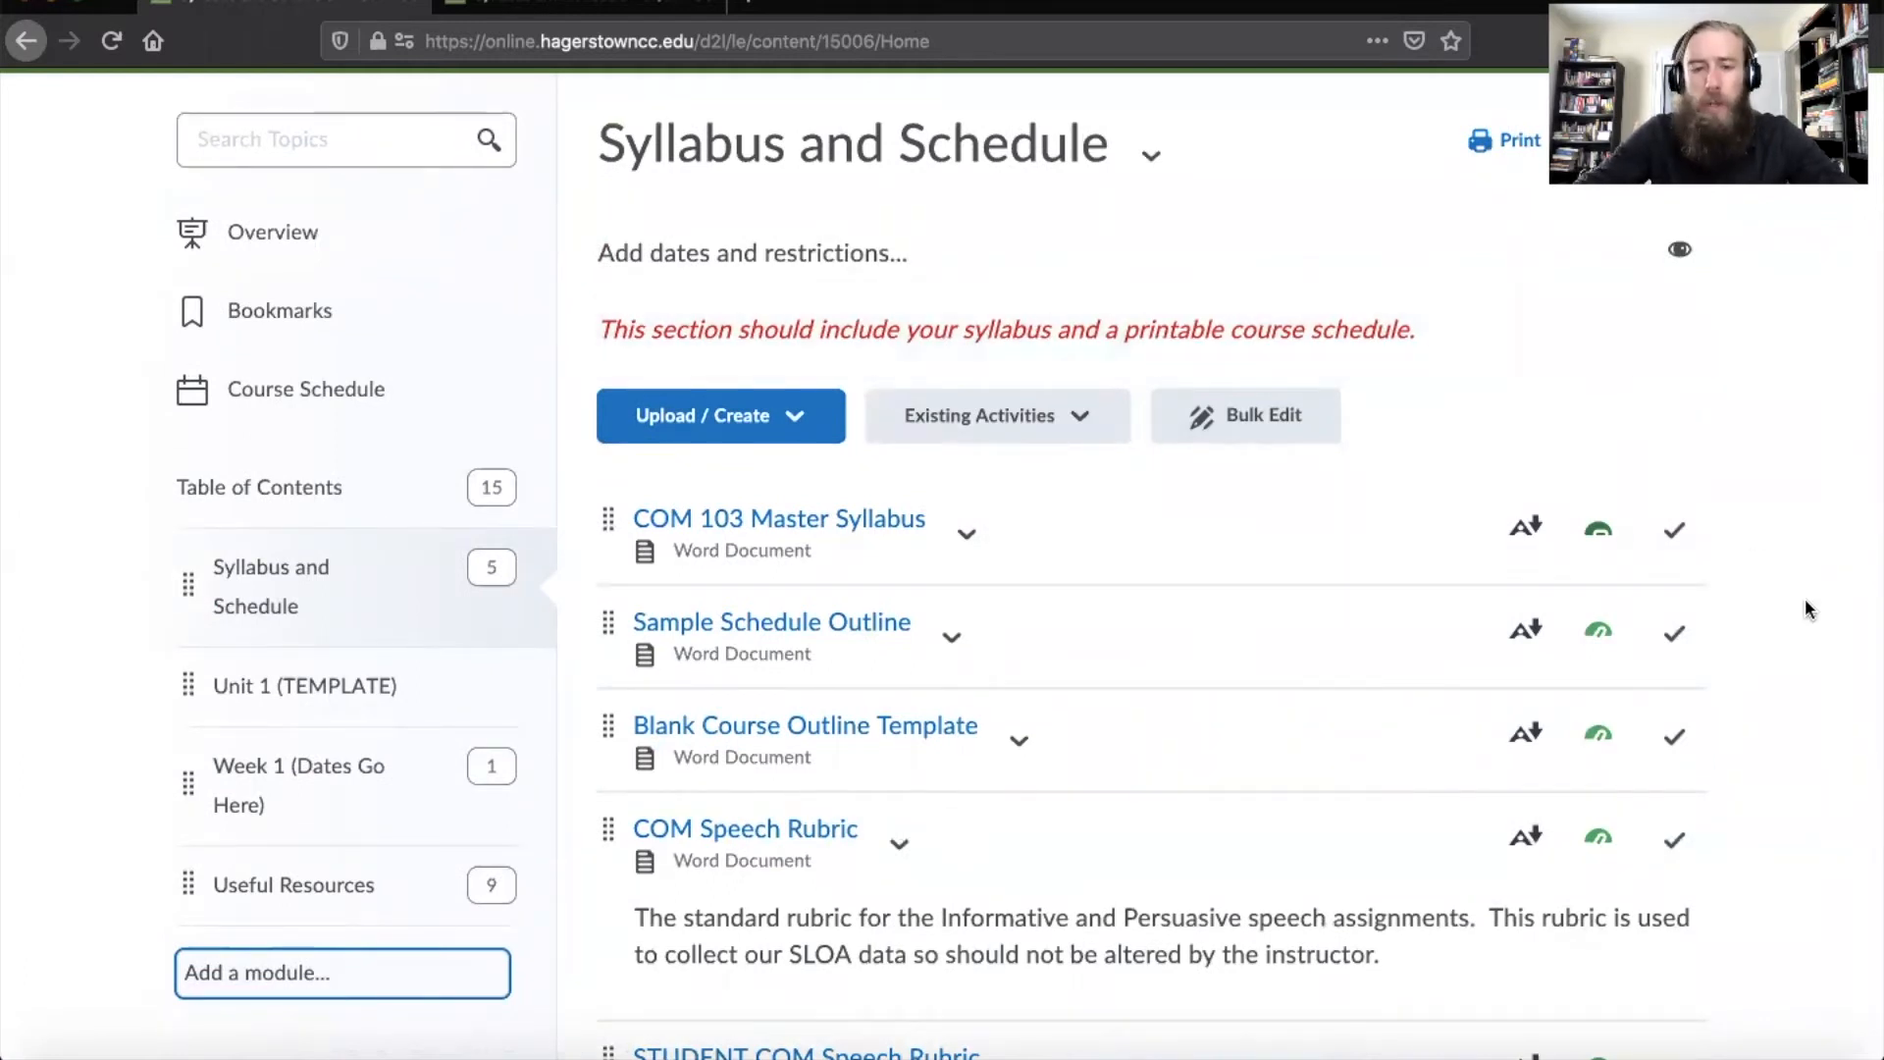
# Review the blank course outline template and the standard and student speech rubrics listed in Syllabus and Schedule
pyautogui.scroll(-3, 1805, 601)
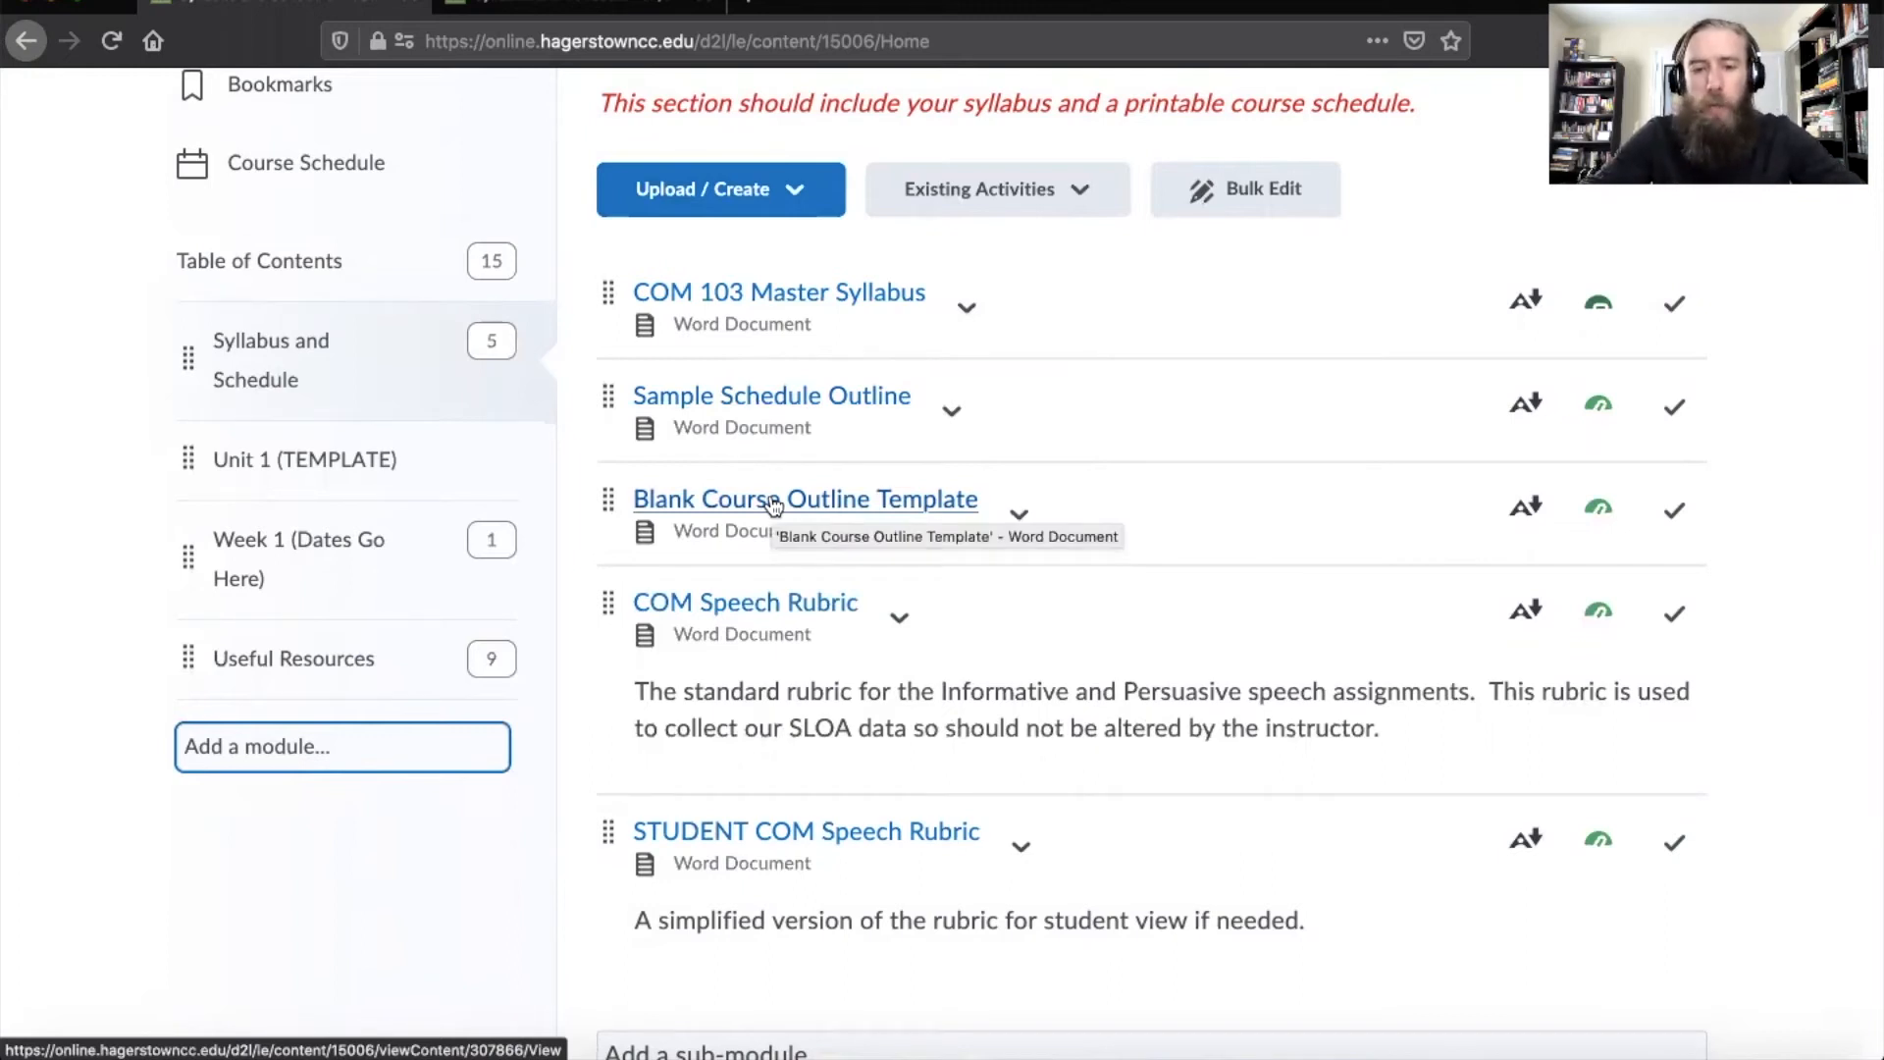
pyautogui.scroll(-1, 1004, 616)
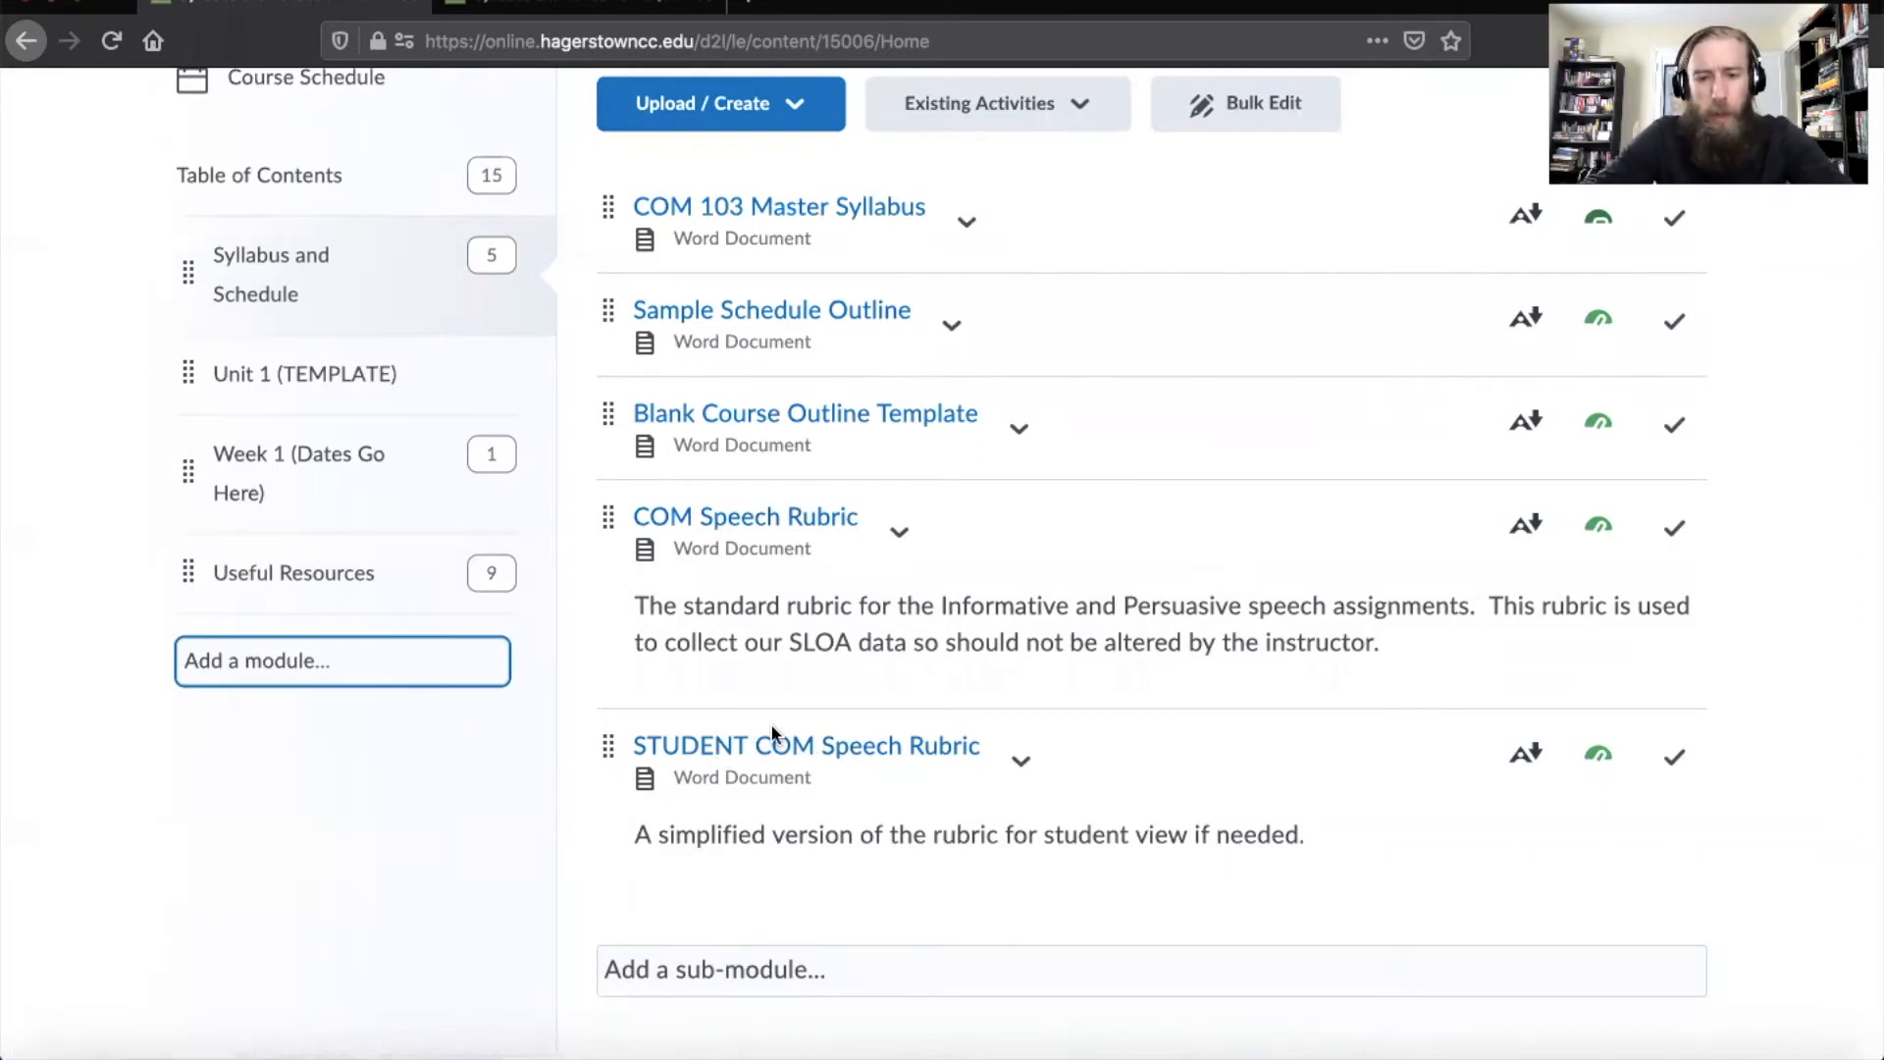
pyautogui.scroll(3, 721, 649)
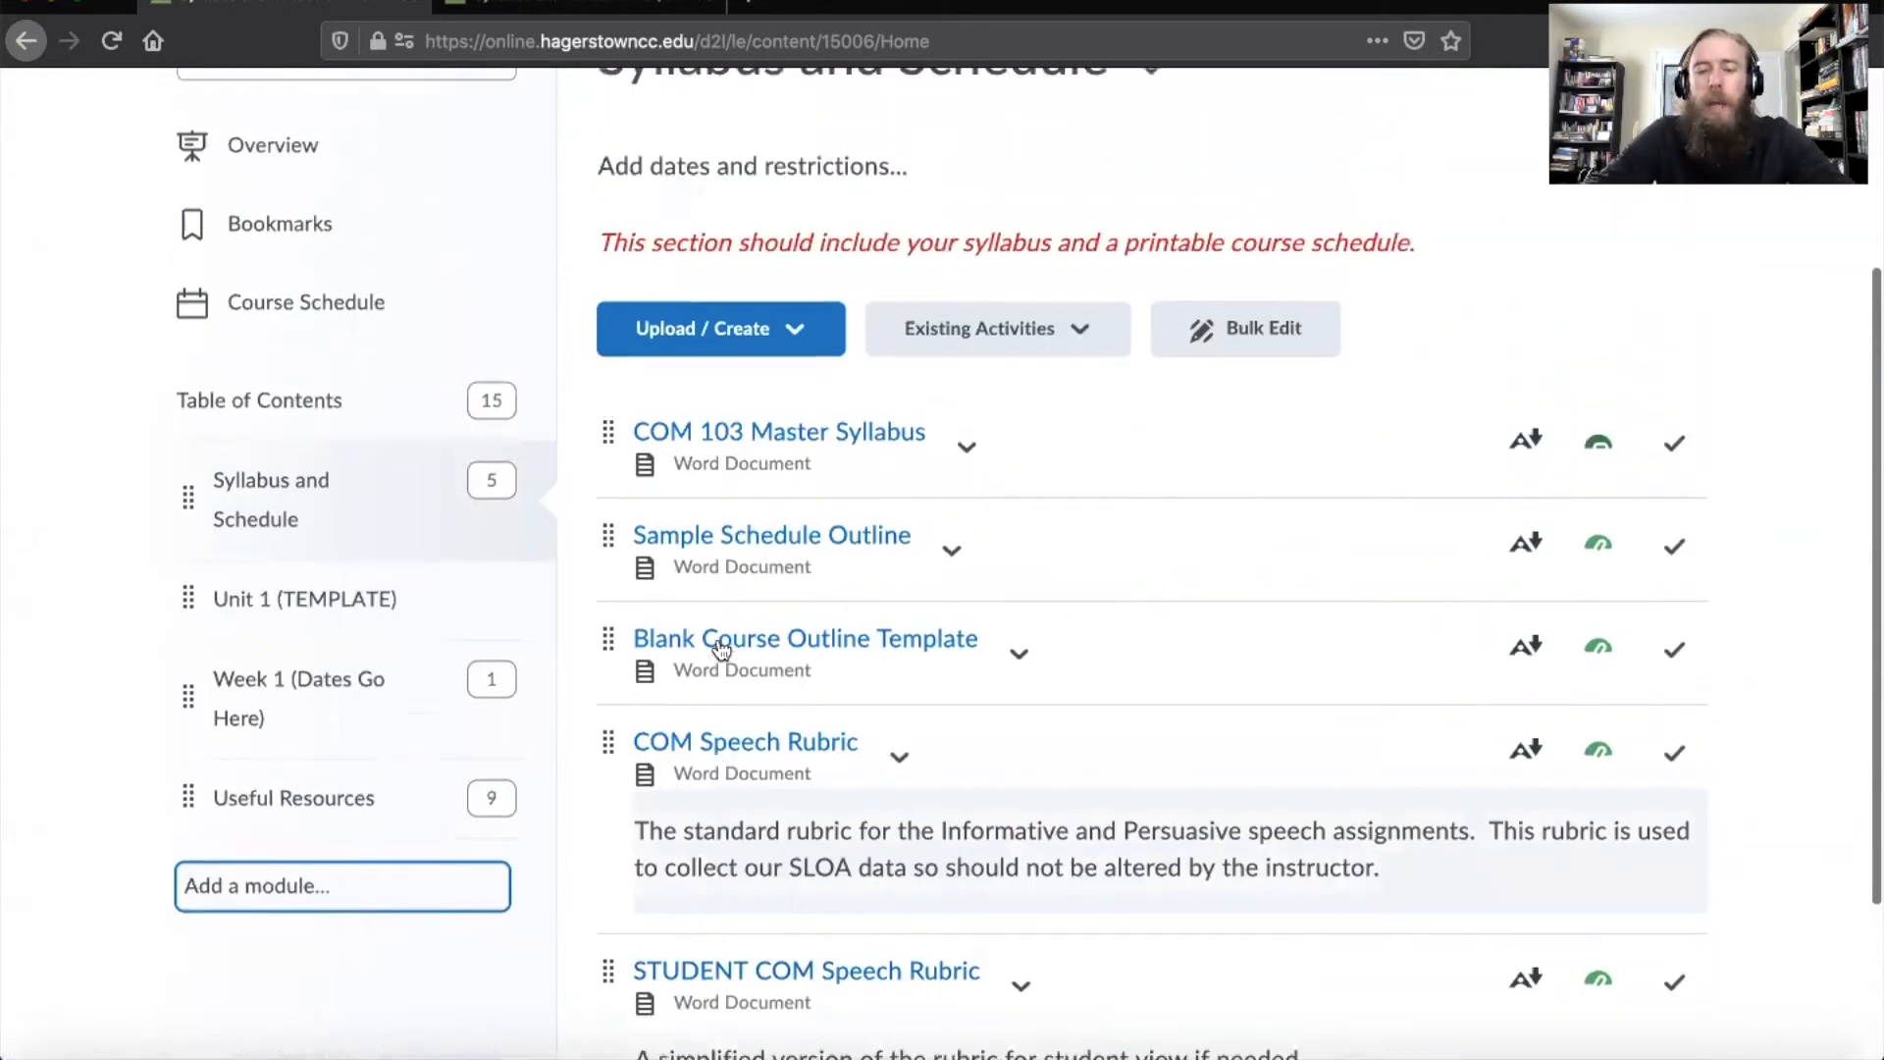
pyautogui.scroll(1, 721, 650)
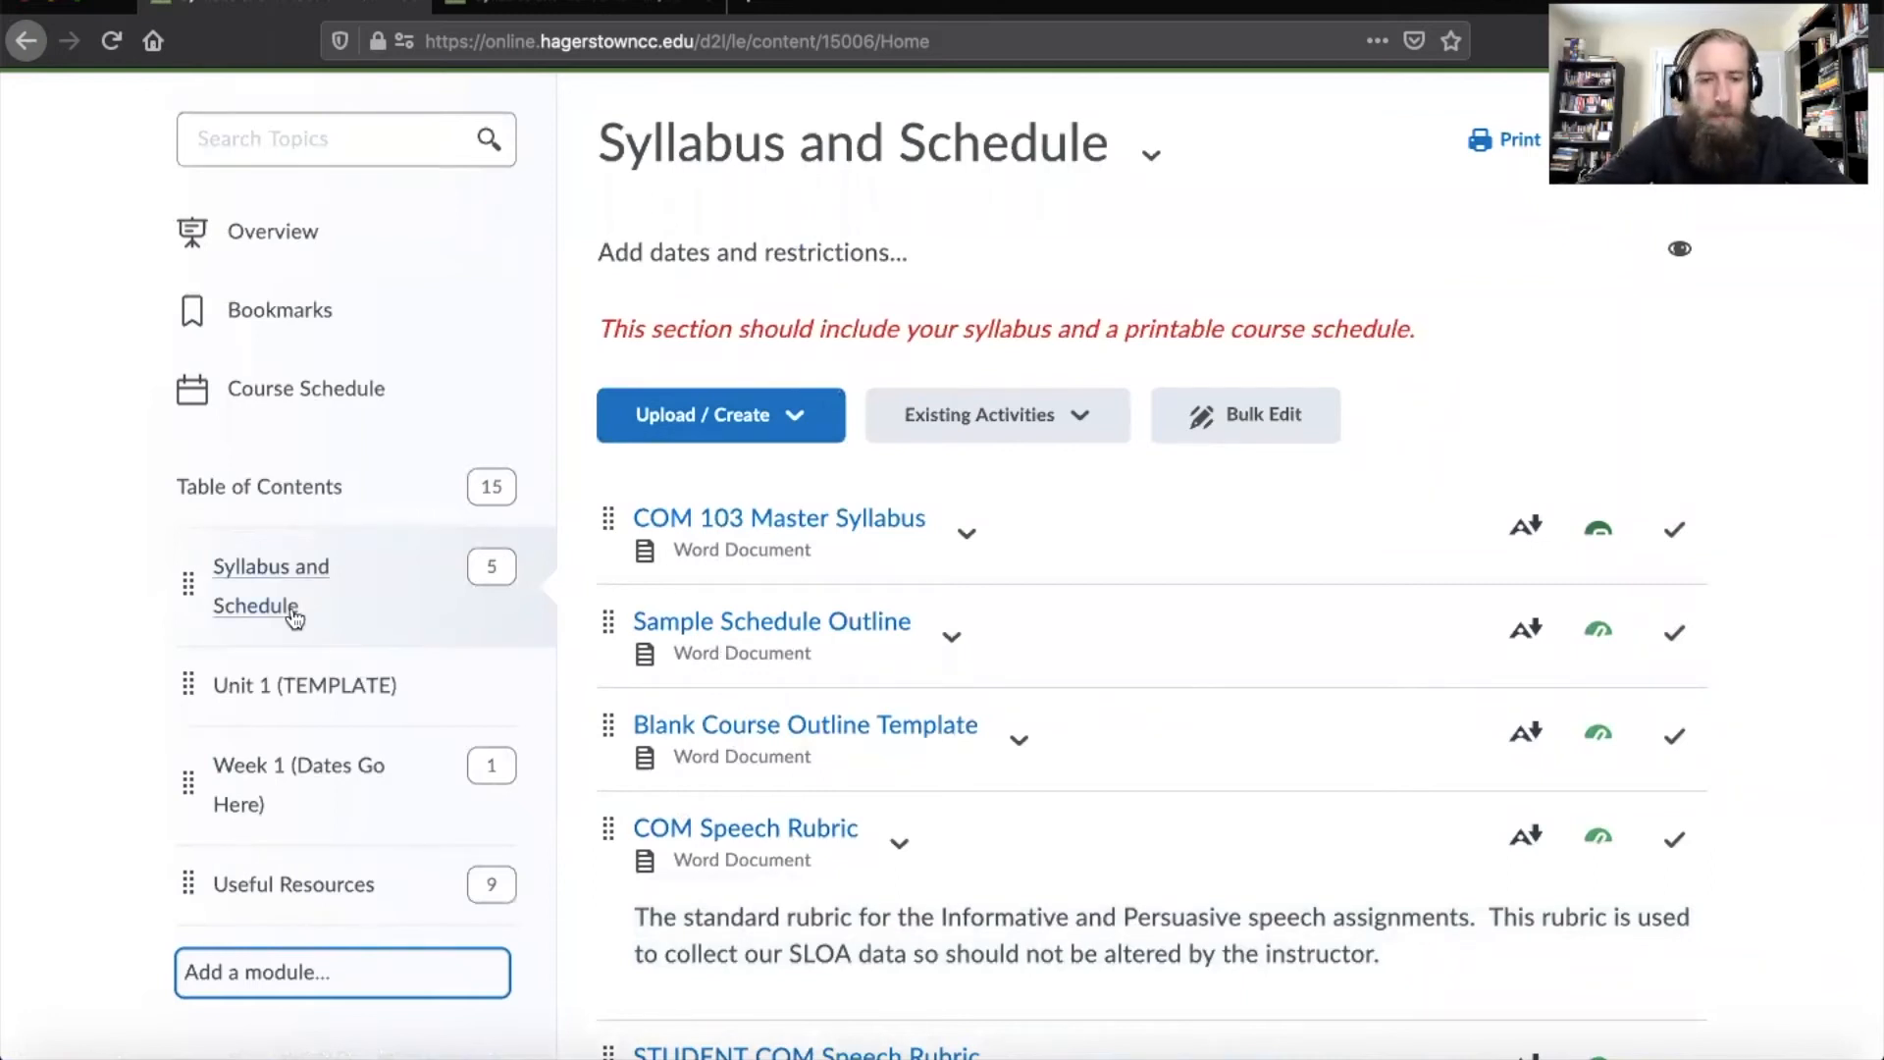
pyautogui.scroll(-1, 245, 614)
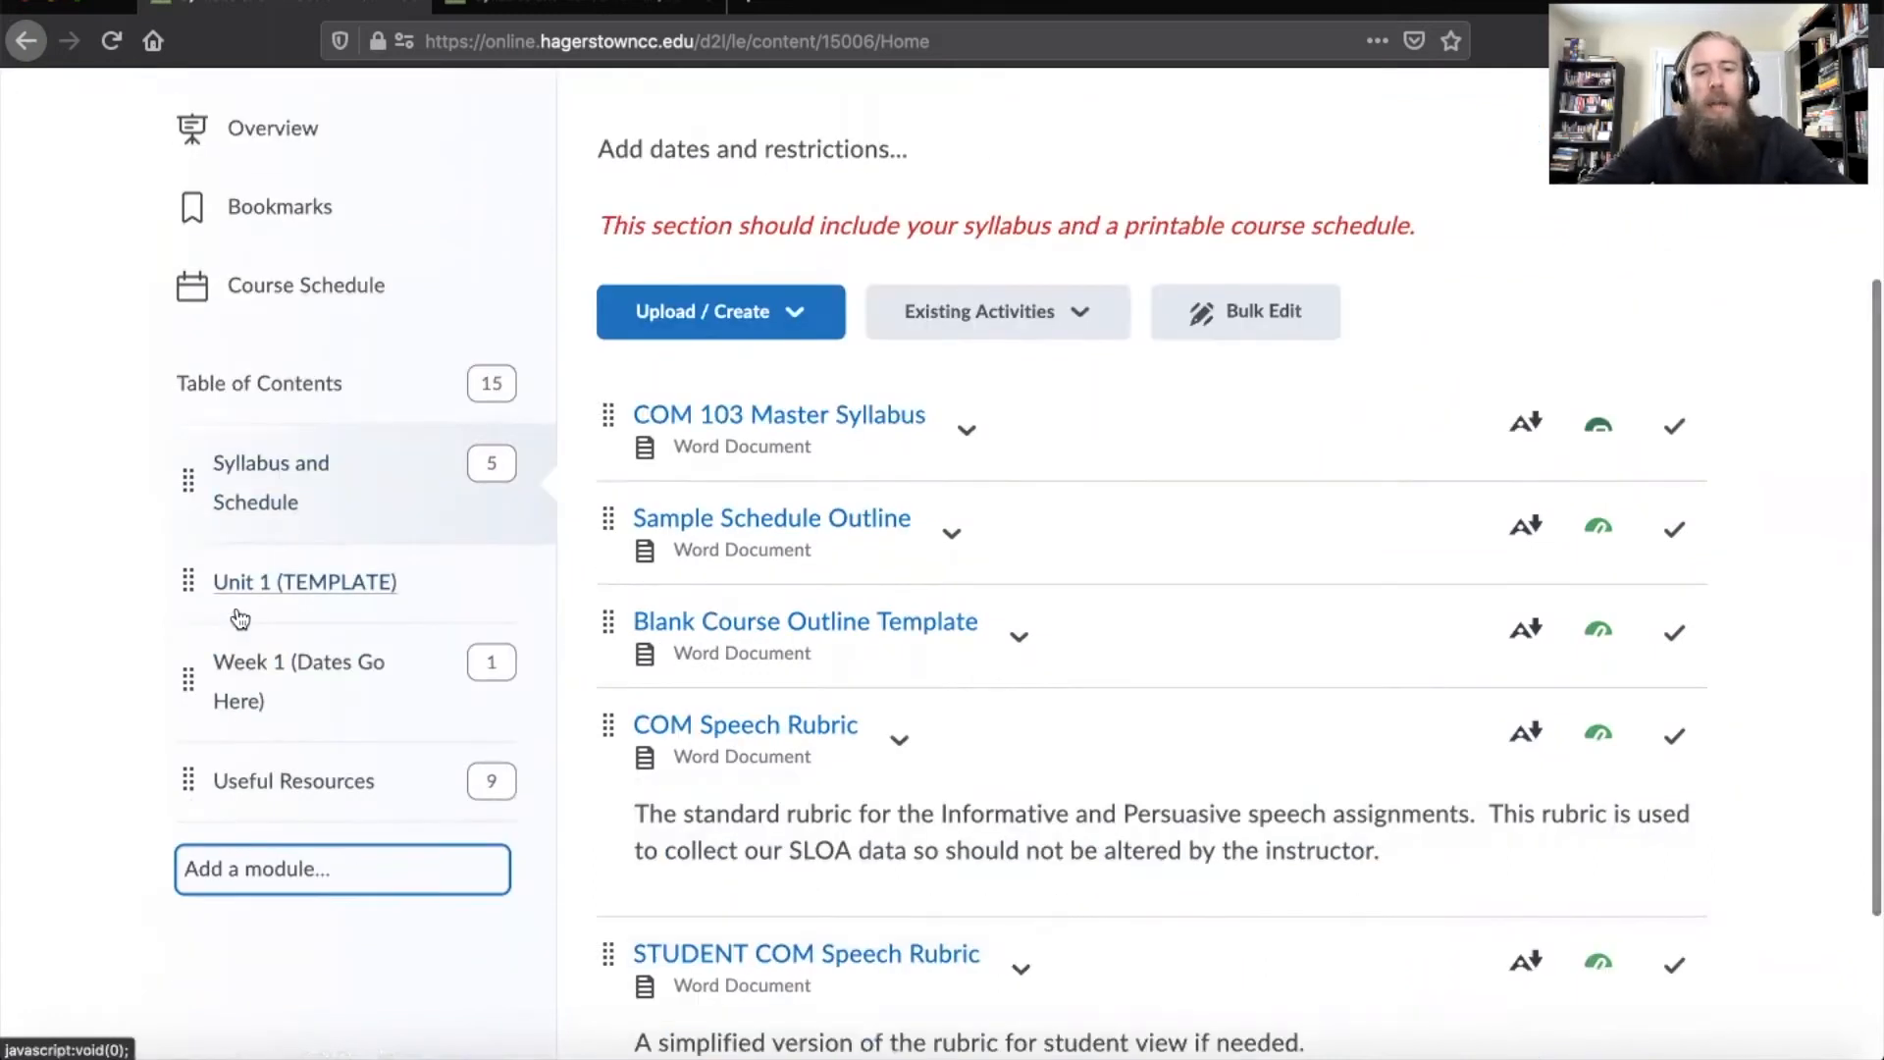
# Open the Useful Resources module and look through the videos in its D2L Help sub-module, collapsing it again
pyautogui.click(263, 791)
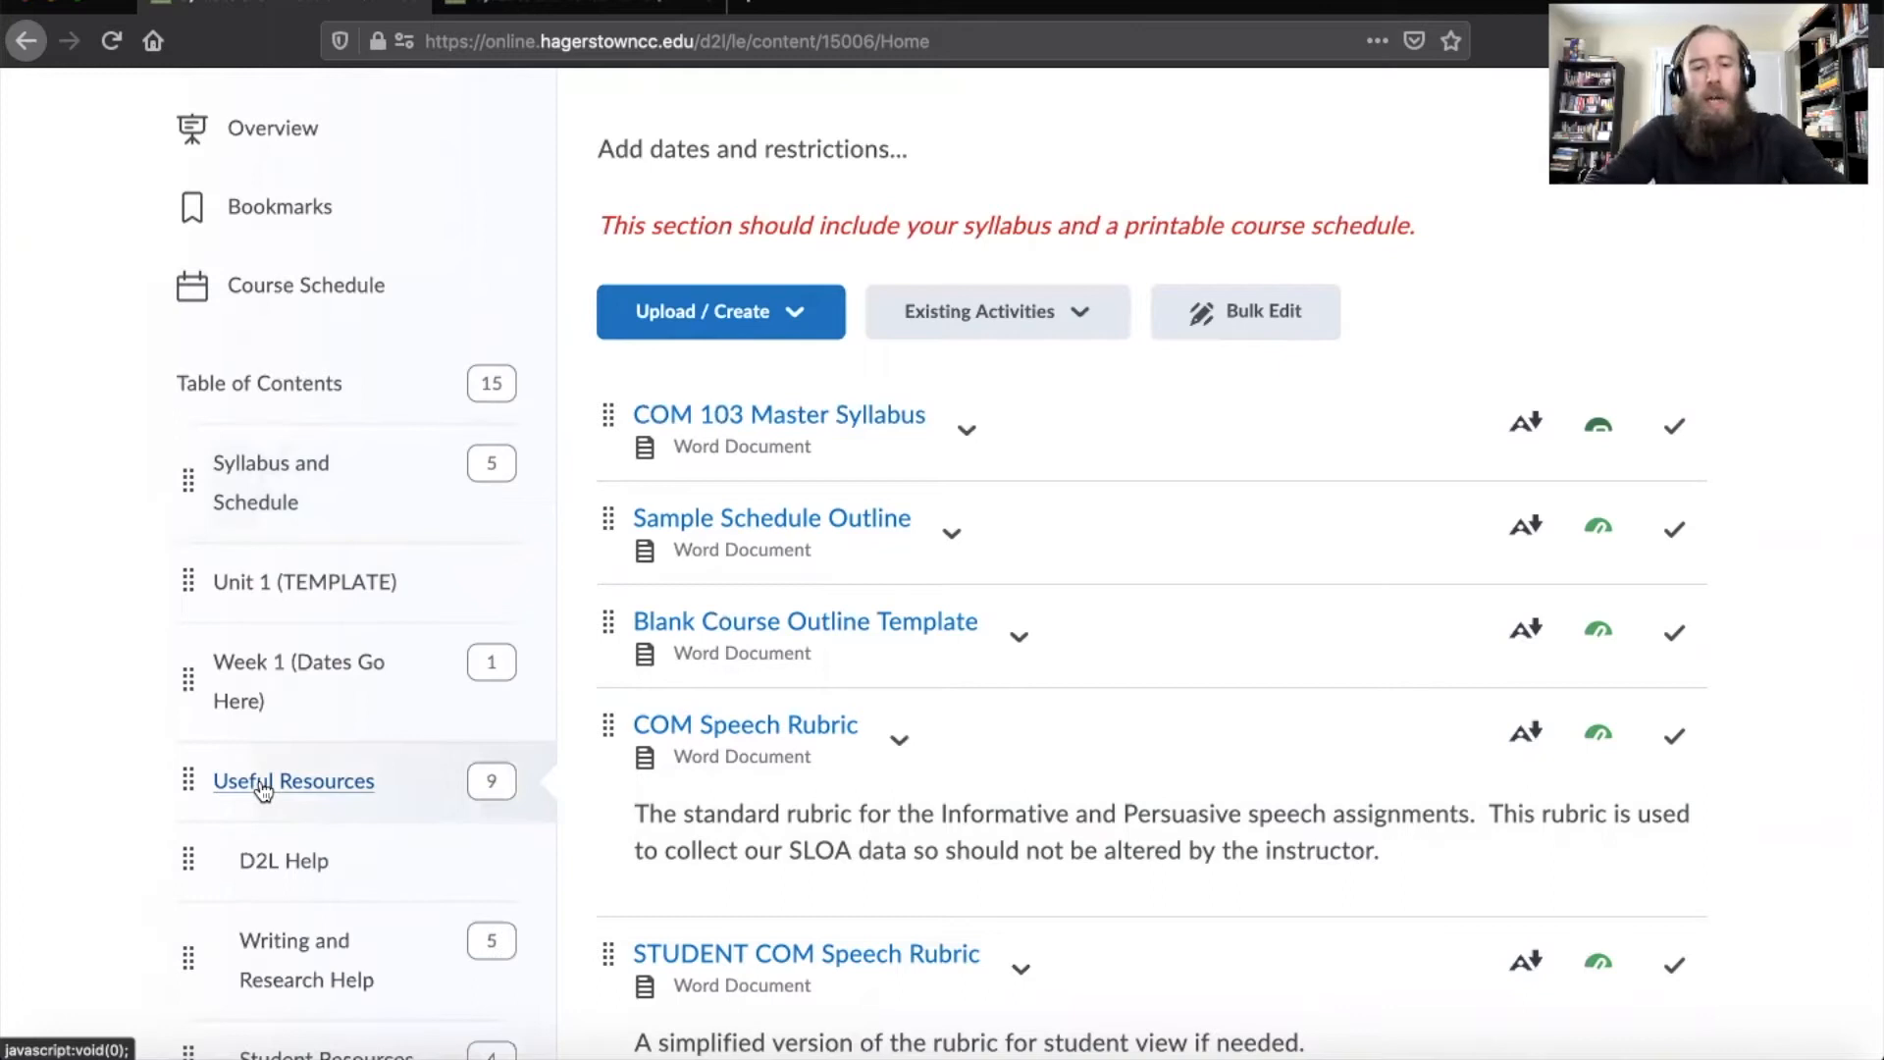
pyautogui.scroll(-1, 1828, 652)
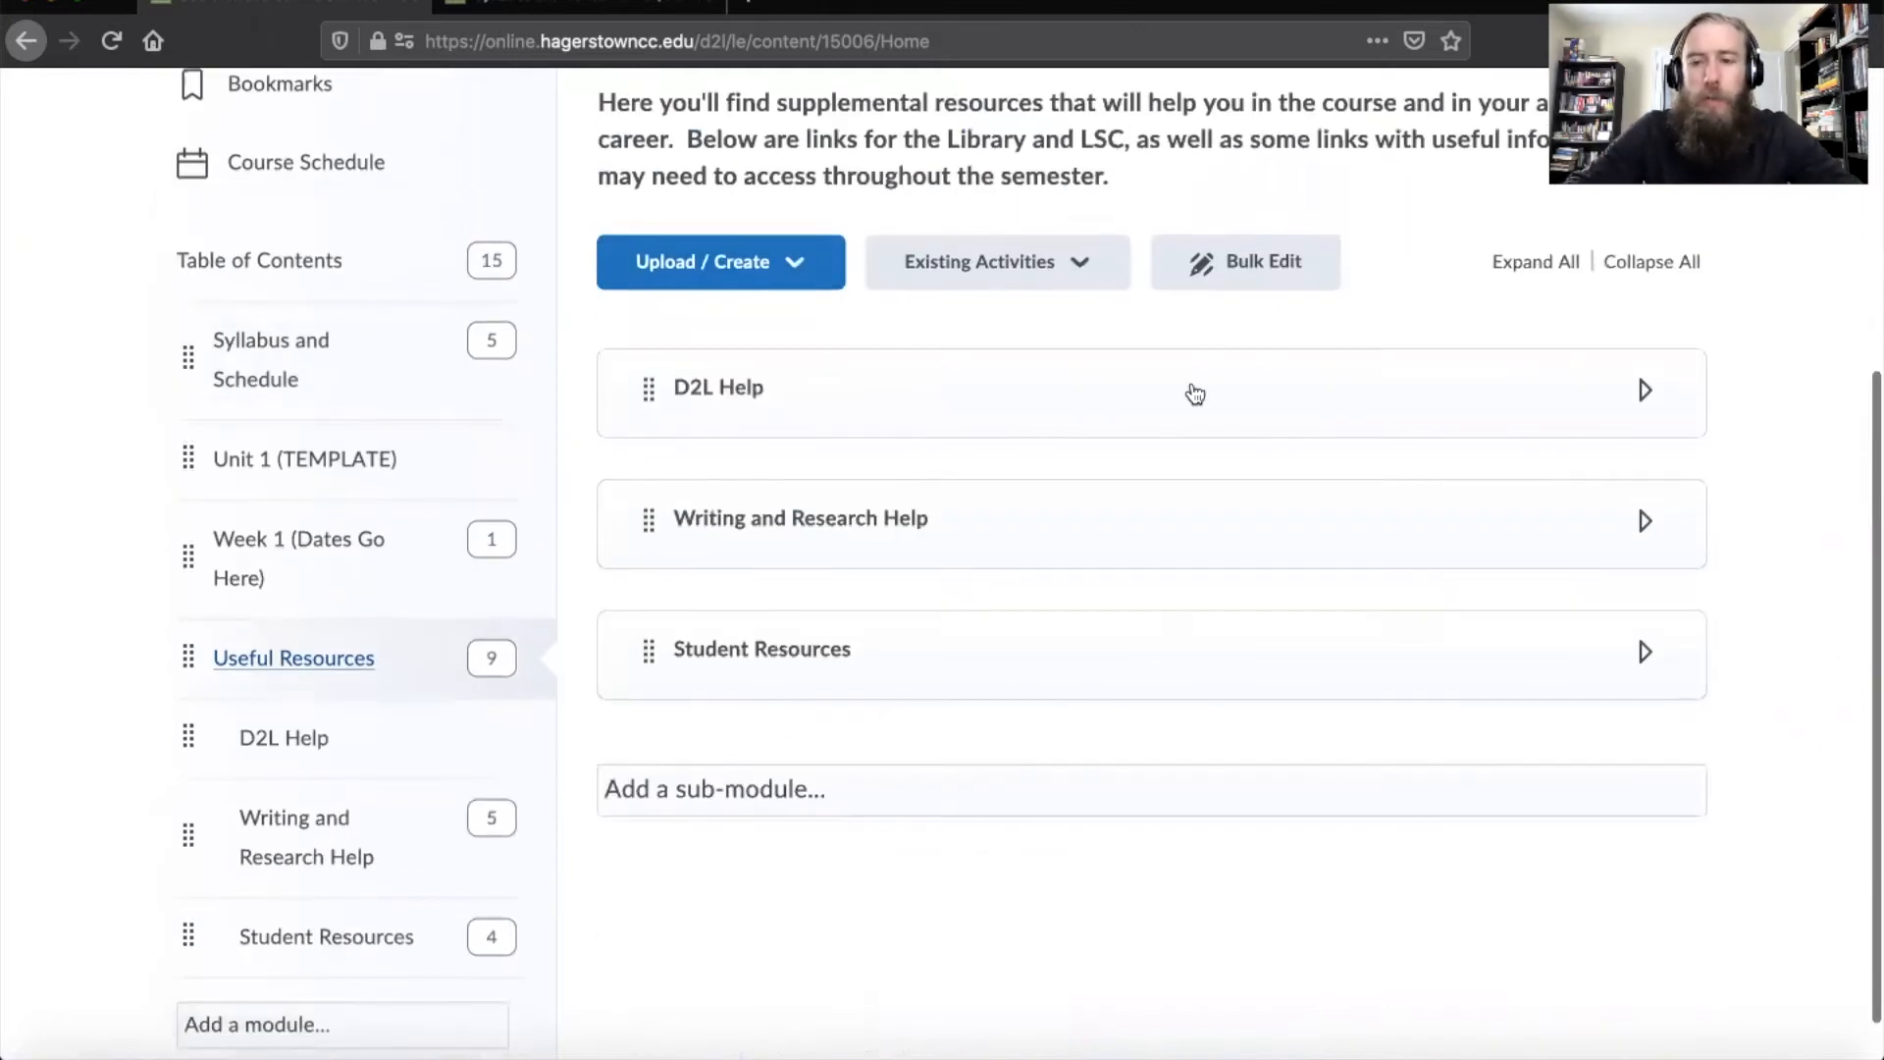
pyautogui.click(1195, 394)
pyautogui.scroll(-3, 1262, 698)
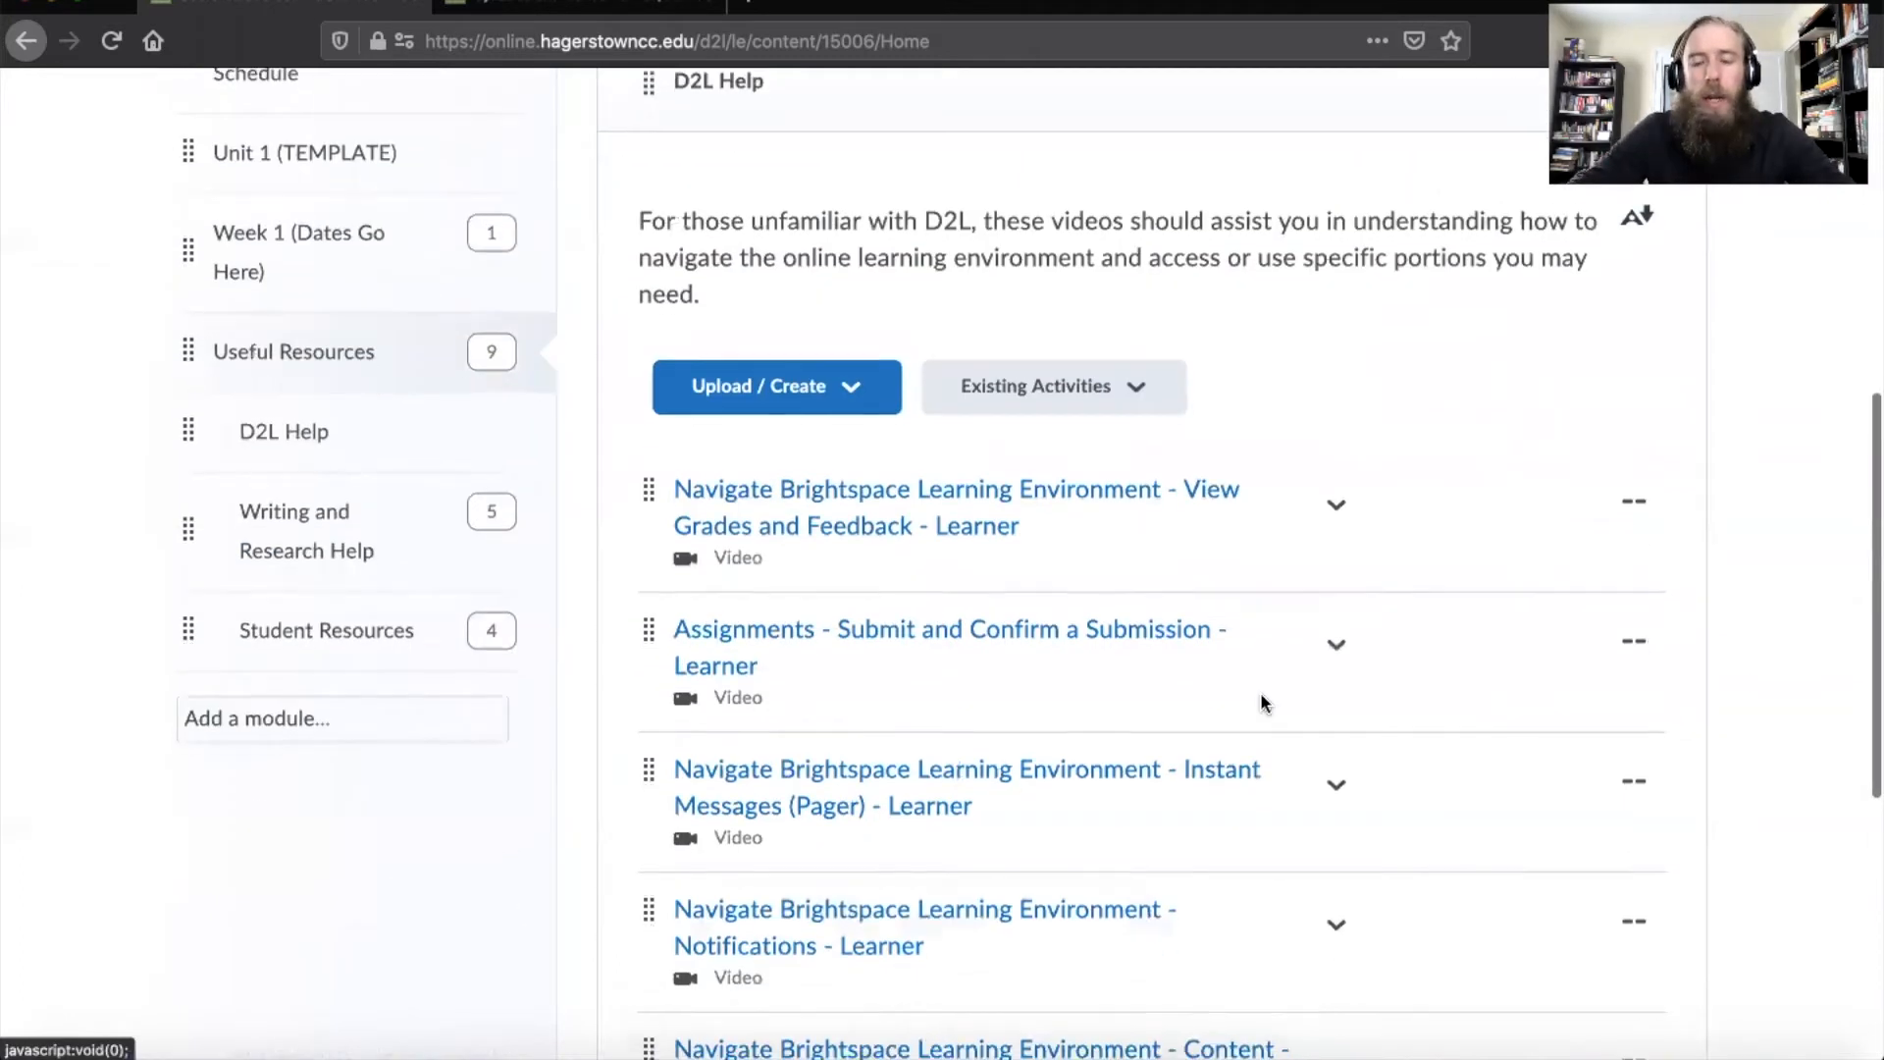
pyautogui.scroll(3, 1262, 698)
pyautogui.click(1176, 420)
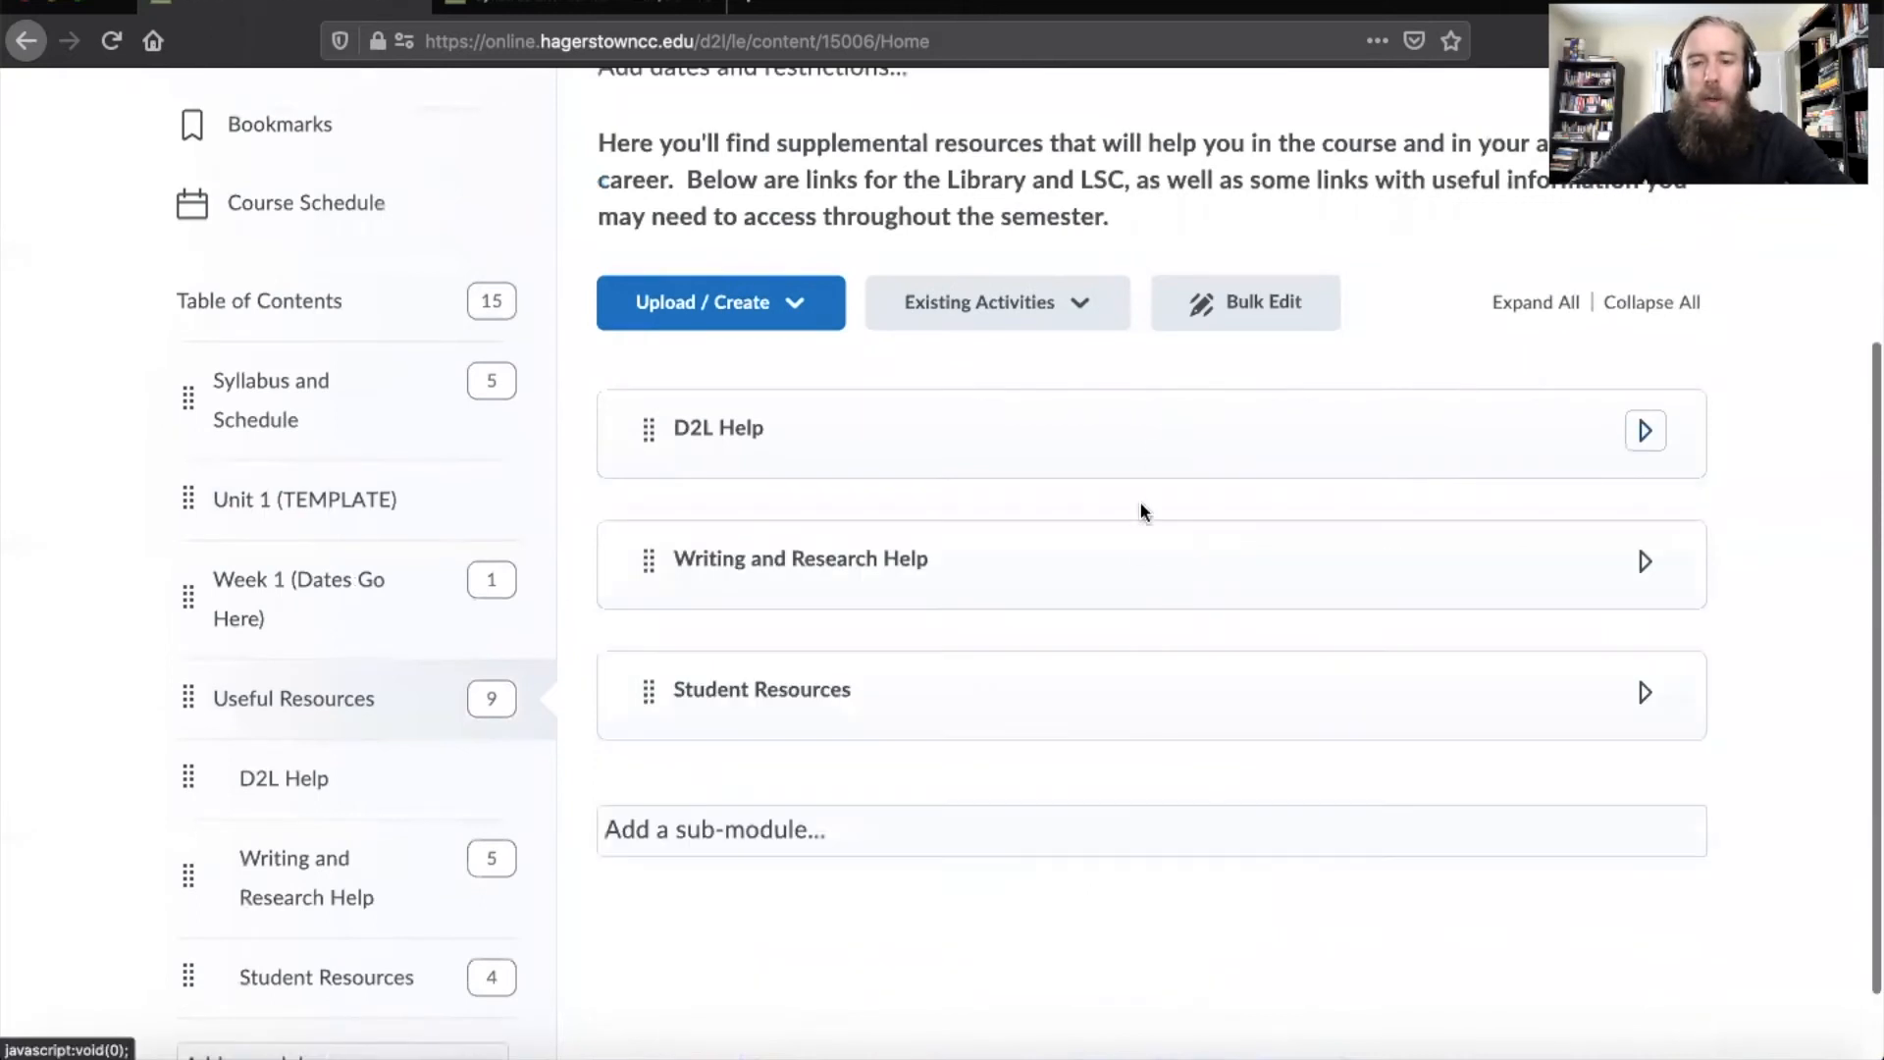
# Look through the Writing and Research Help and Student Resources sub-modules, collapsing each one after viewing
pyautogui.click(1153, 574)
pyautogui.scroll(-5, 1153, 574)
pyautogui.scroll(1, 1153, 574)
pyautogui.scroll(1, 1154, 574)
pyautogui.click(1139, 252)
pyautogui.click(1128, 619)
pyautogui.scroll(-4, 1128, 618)
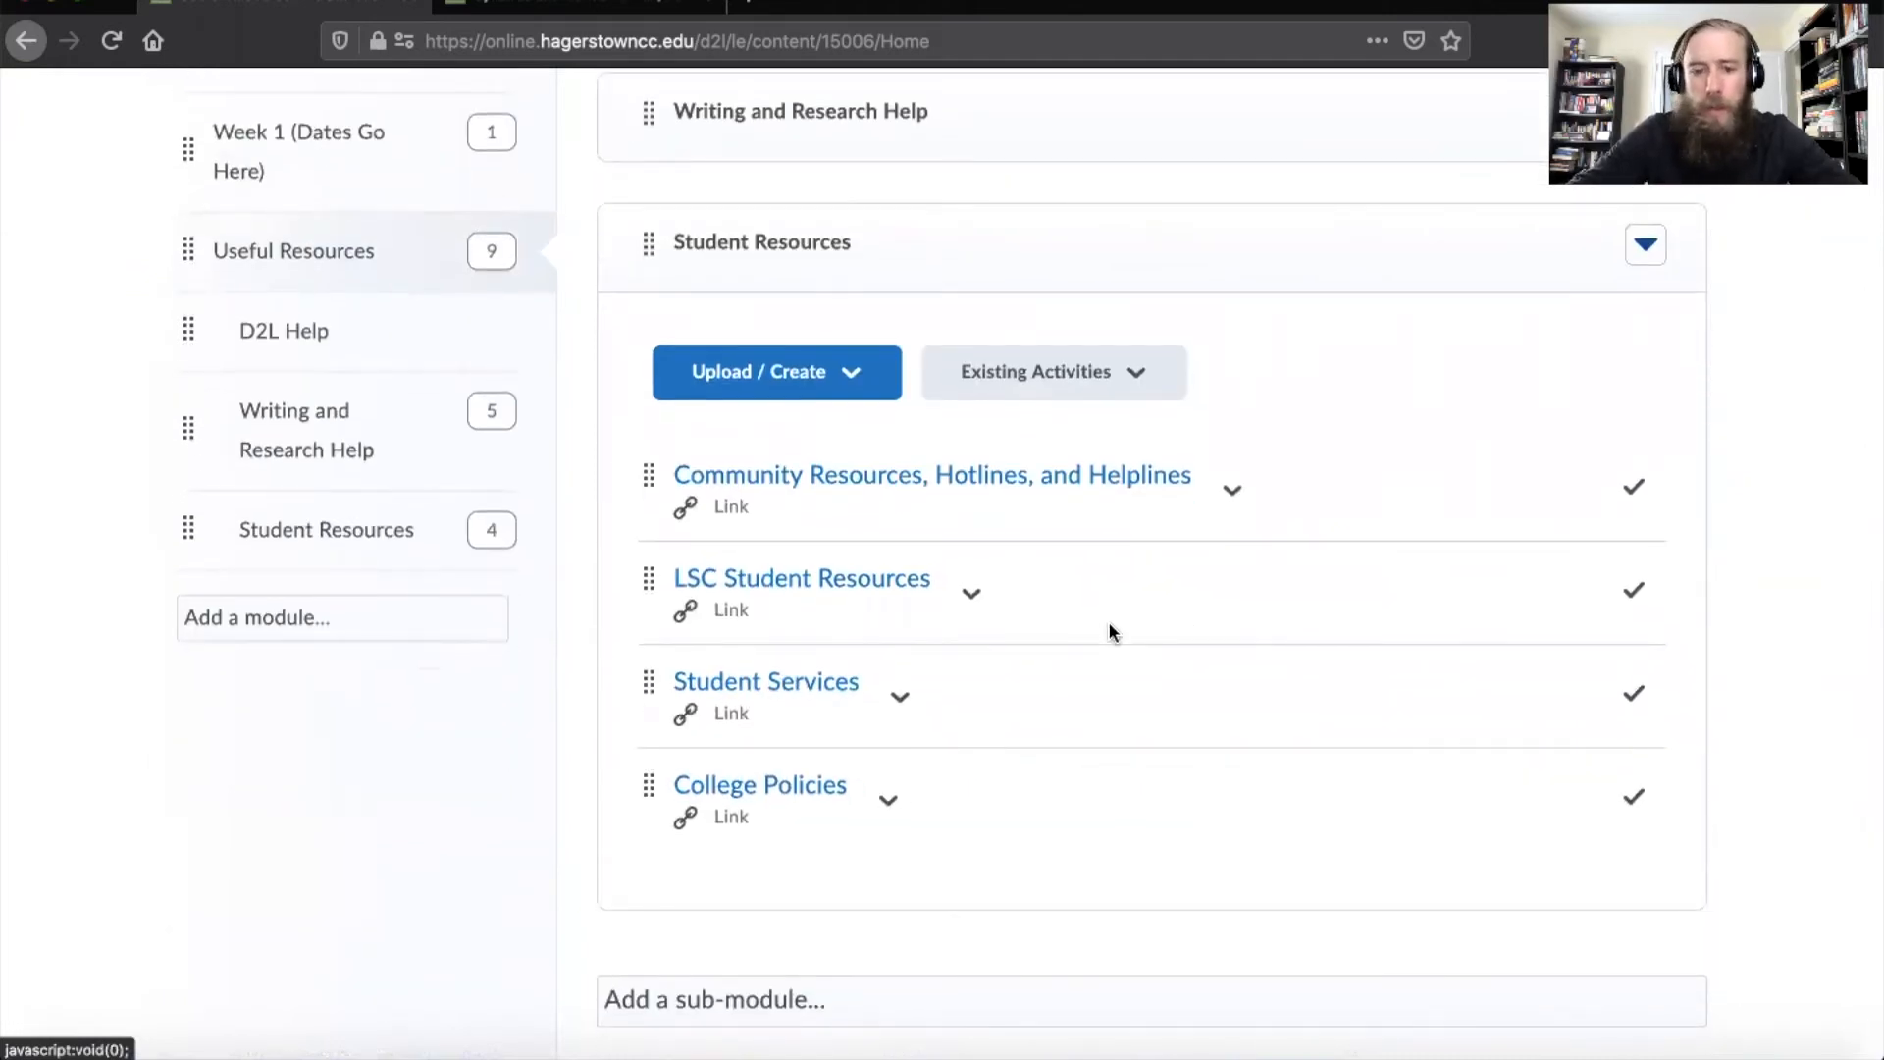
pyautogui.click(903, 240)
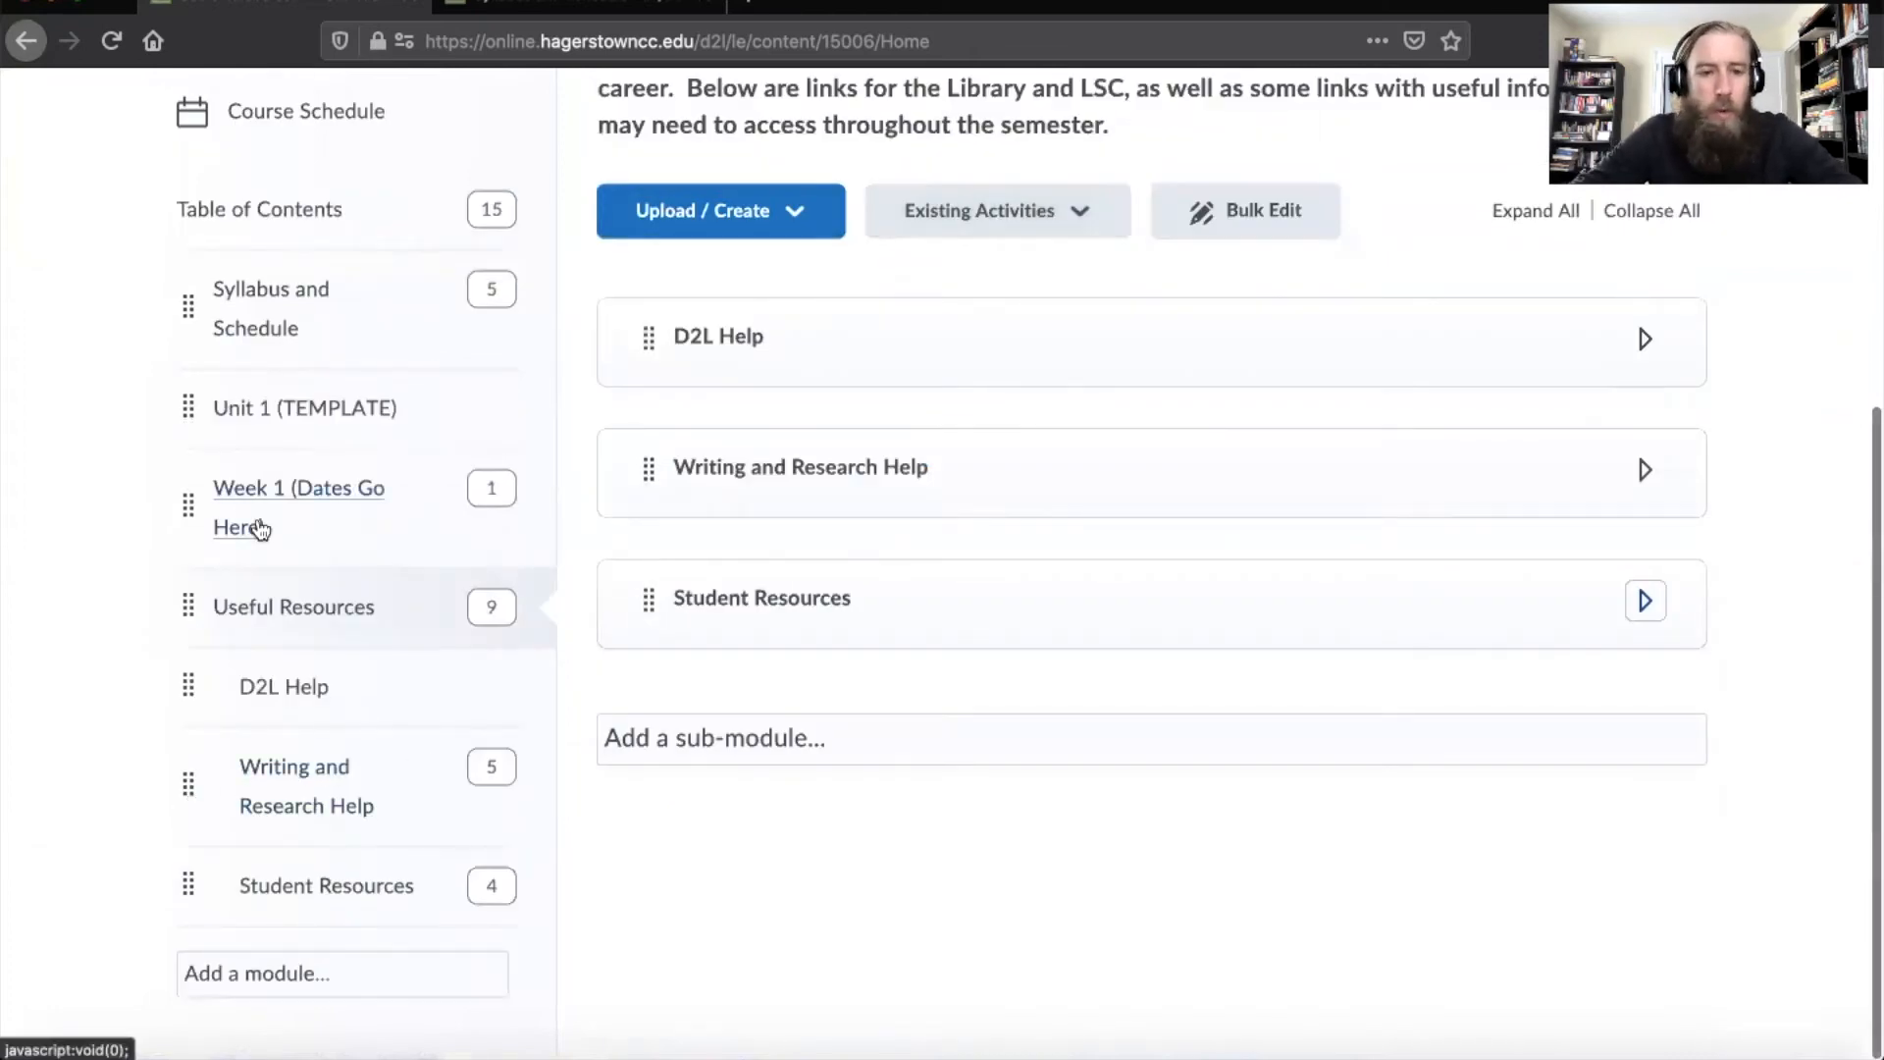
# Open Unit 1 (TEMPLATE) and move the Week 1 (Dates Go Here) module into it, above Week 2
pyautogui.click(244, 413)
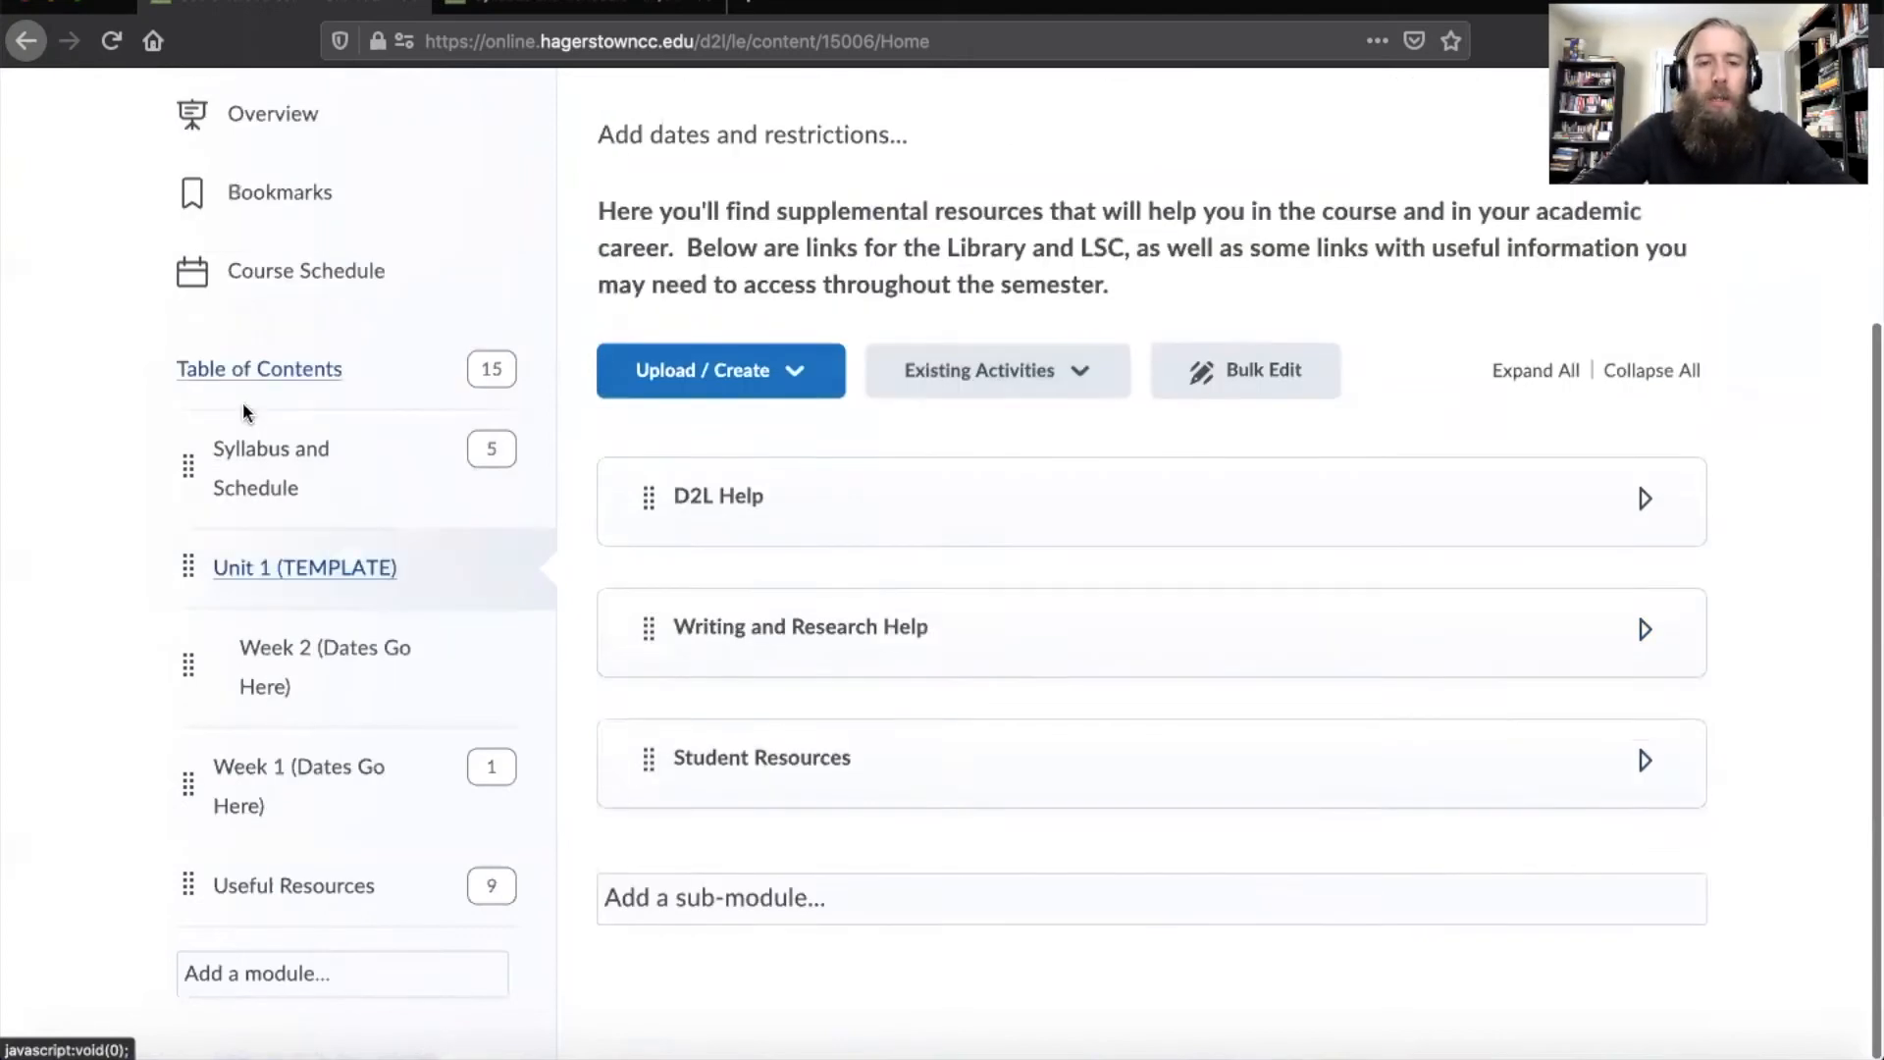
pyautogui.moveTo(182, 791); pyautogui.dragTo(200, 632)
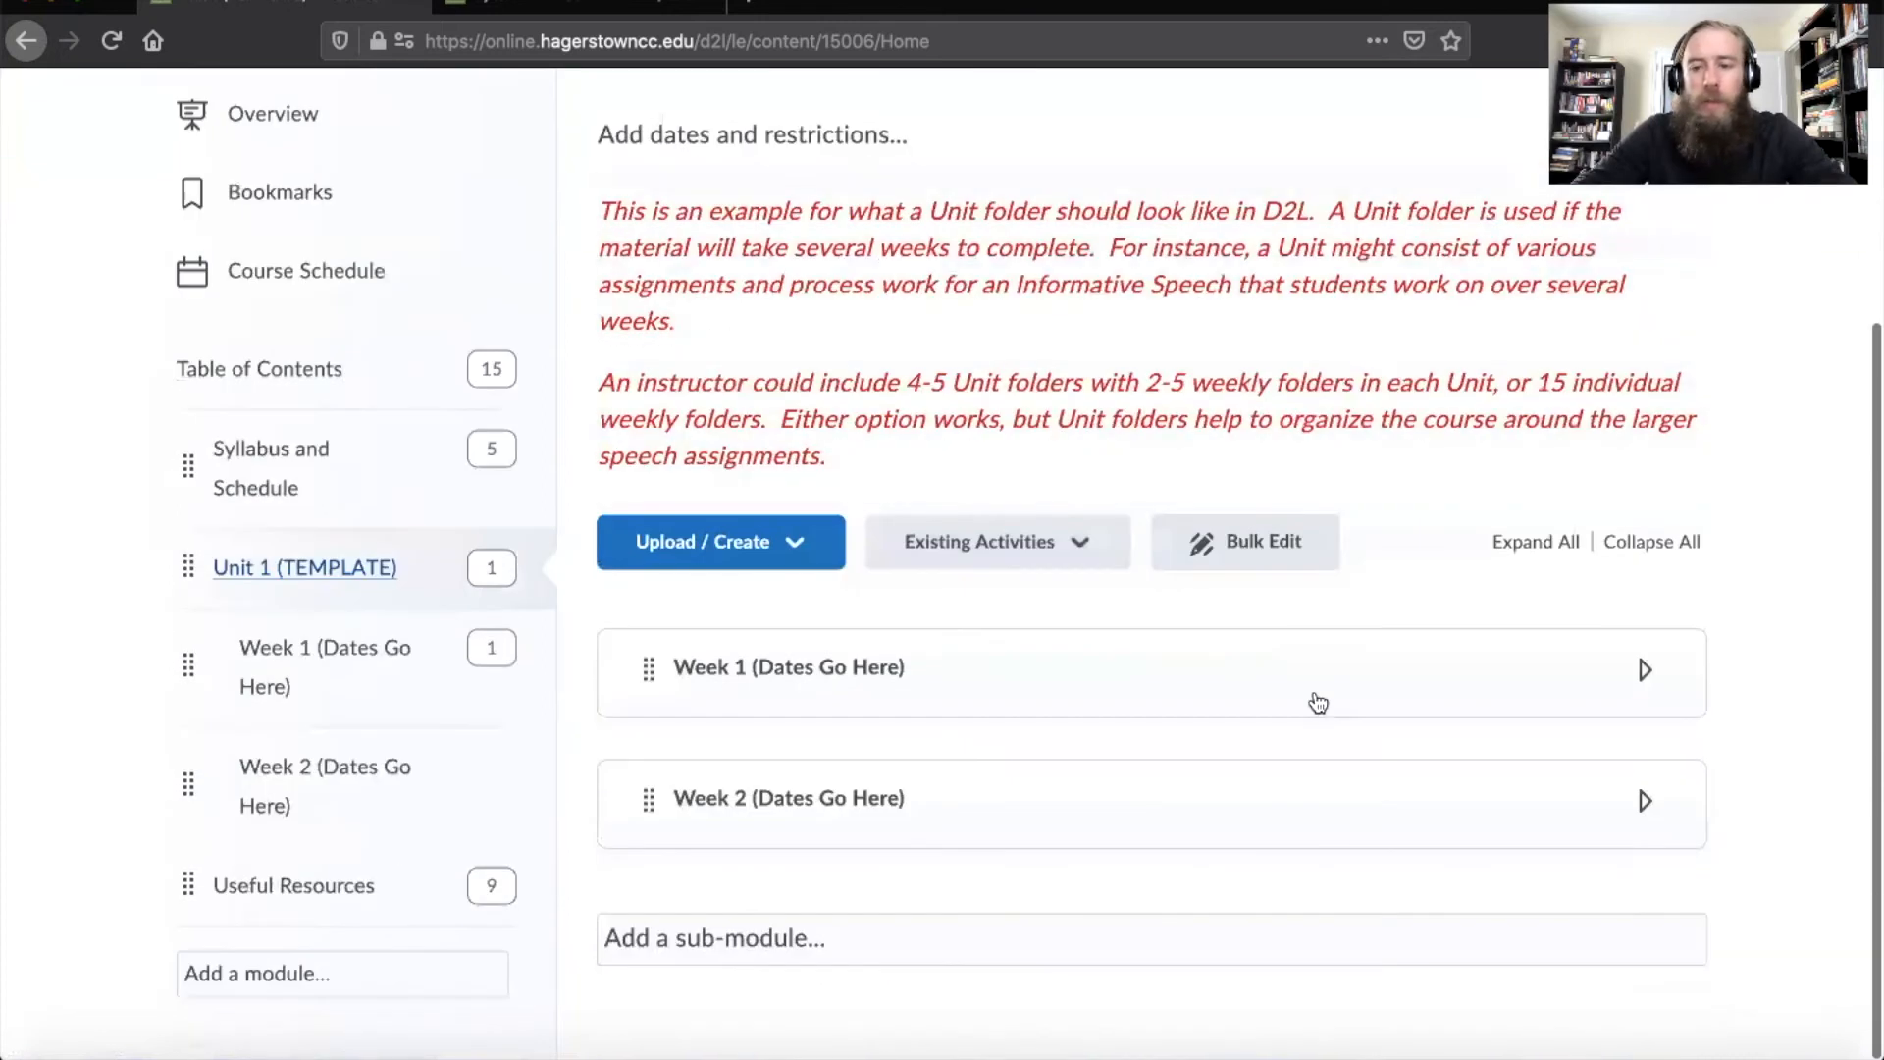
# Examine the Unit 1 folder guidance and the Week 1 sub-module's instructions and assignment, collapsing the sub-module again
pyautogui.click(1318, 702)
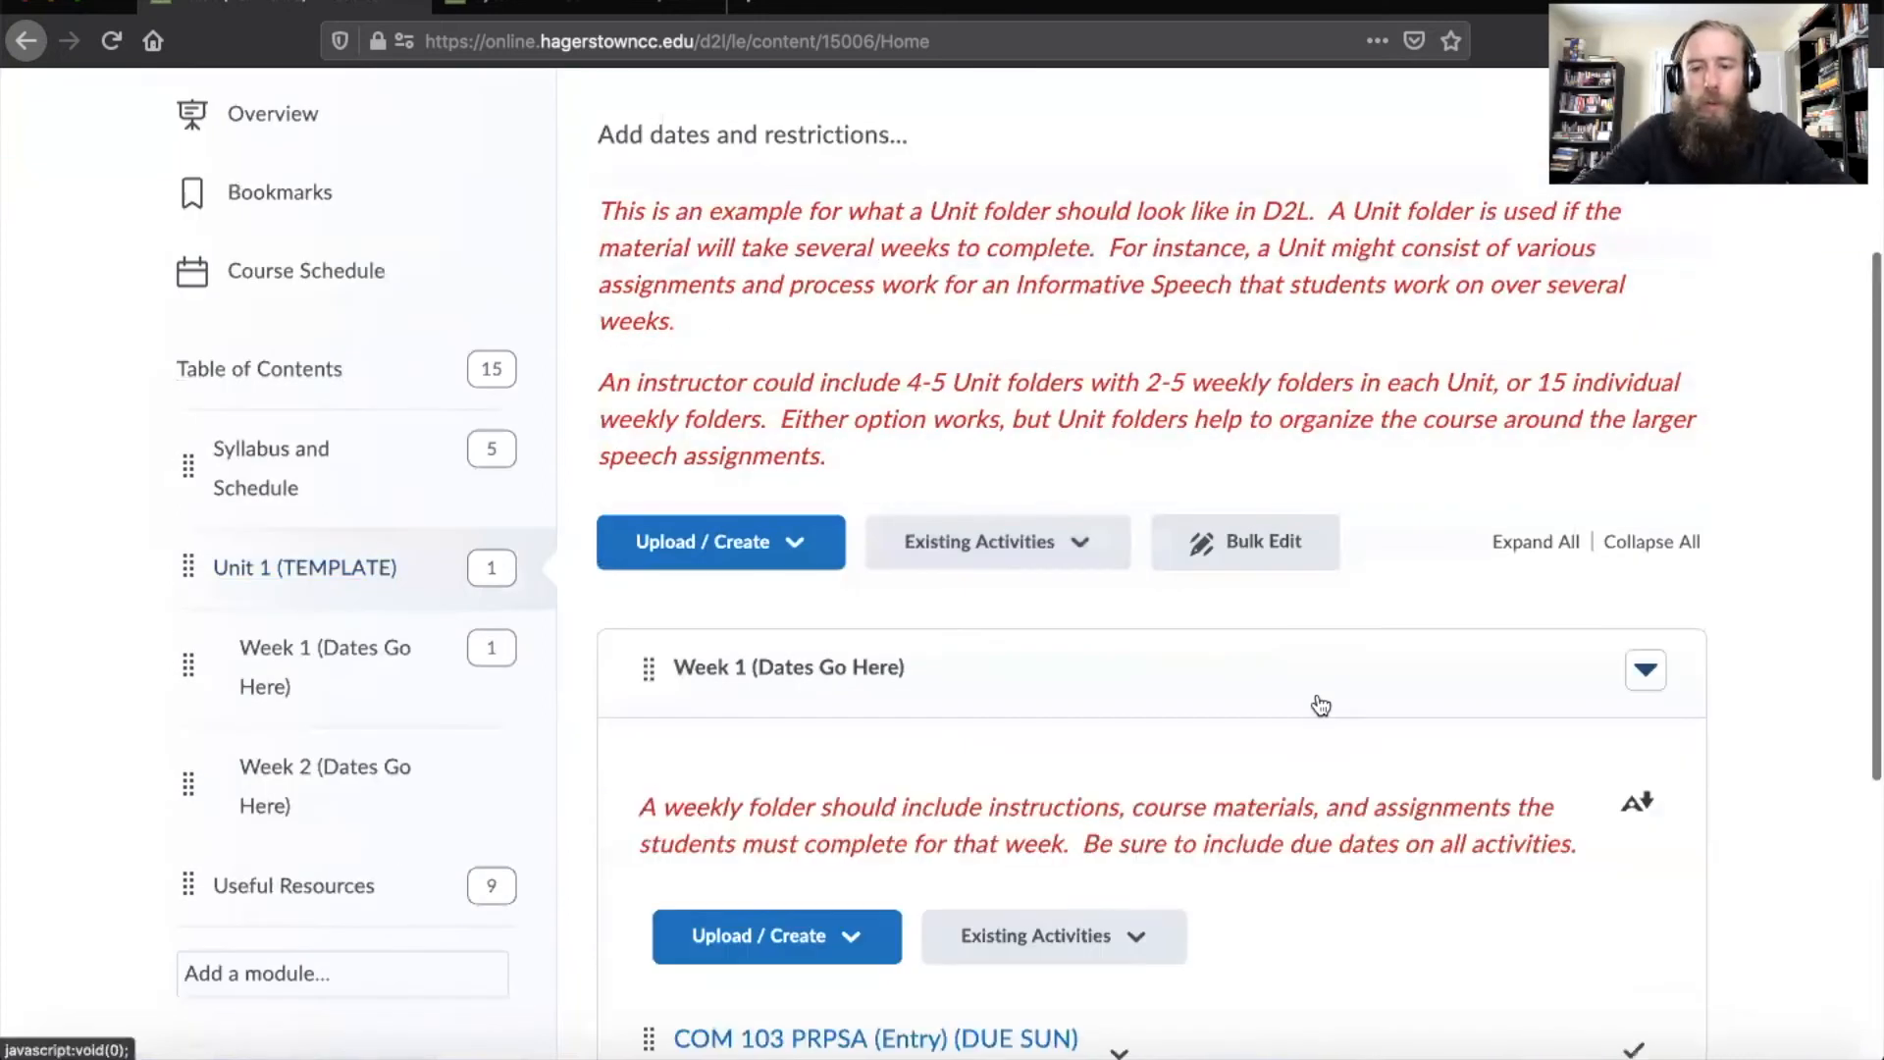
pyautogui.scroll(-3, 1318, 703)
pyautogui.scroll(5, 1318, 703)
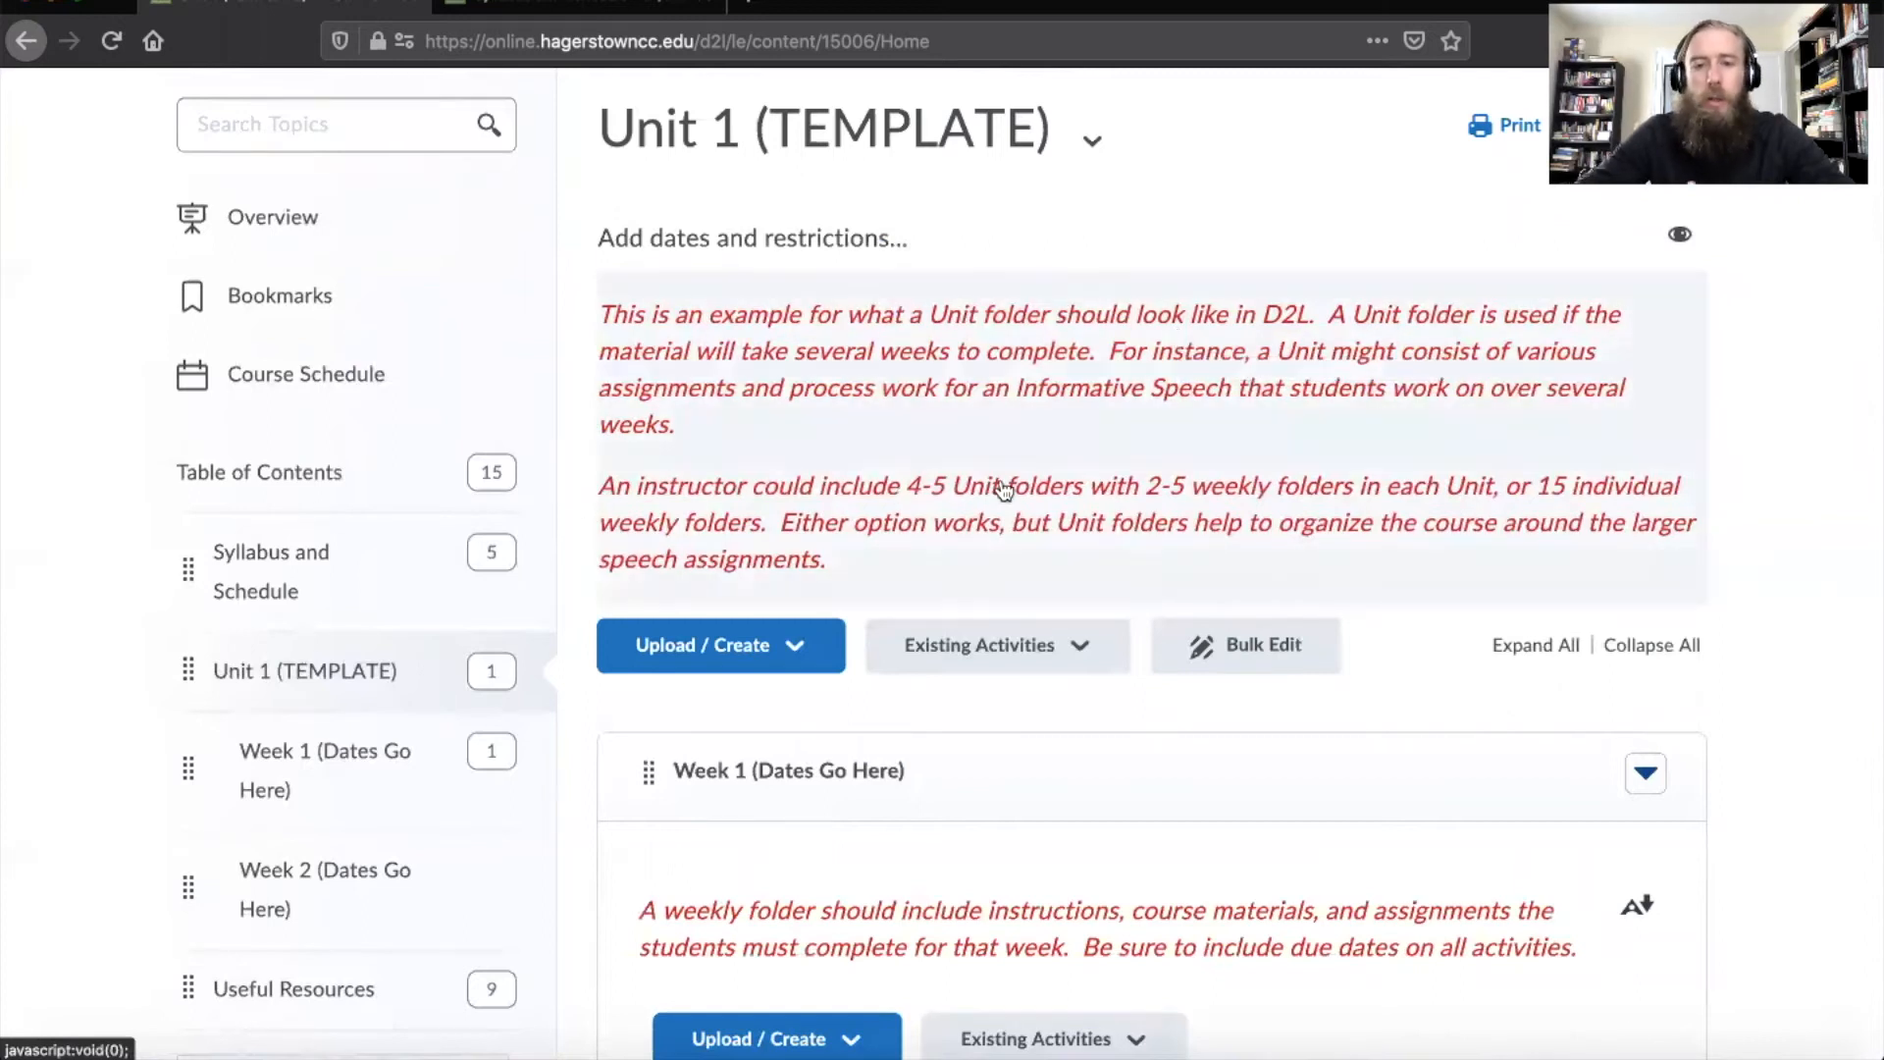
pyautogui.scroll(-2, 1199, 520)
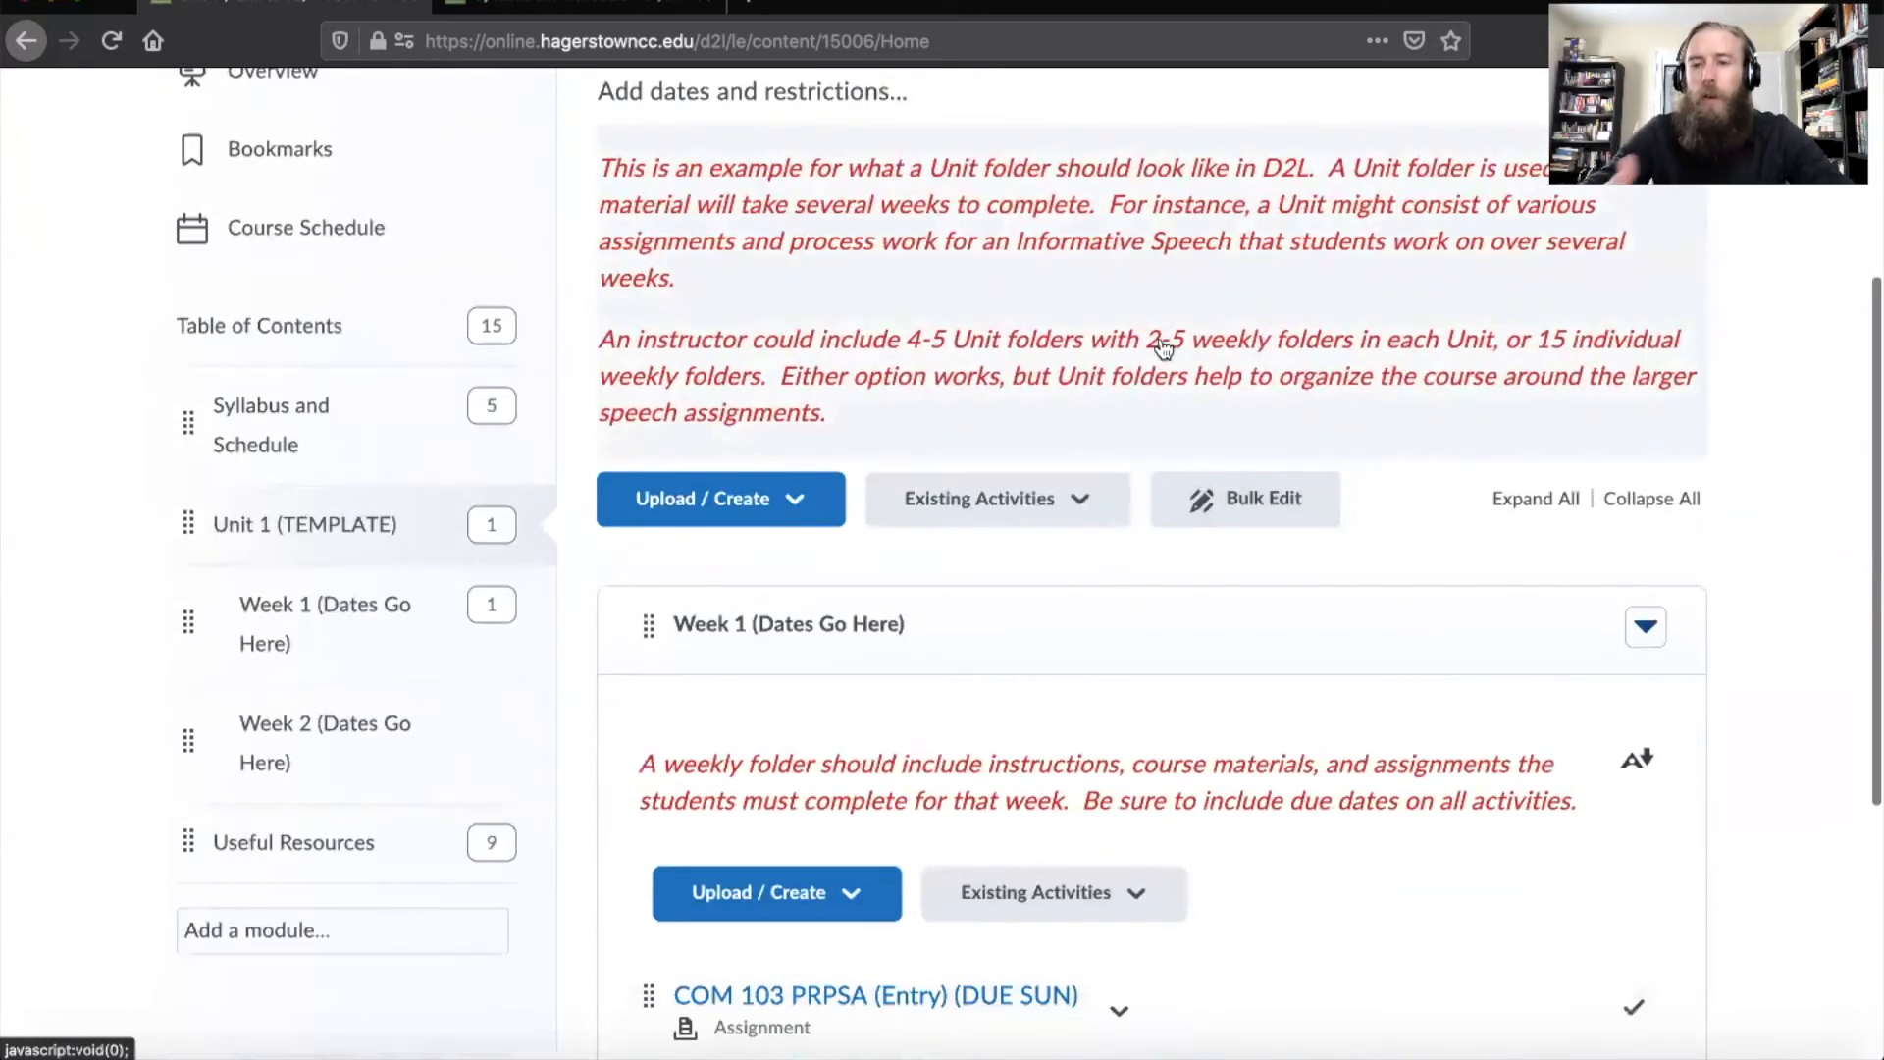
pyautogui.scroll(-4, 1350, 609)
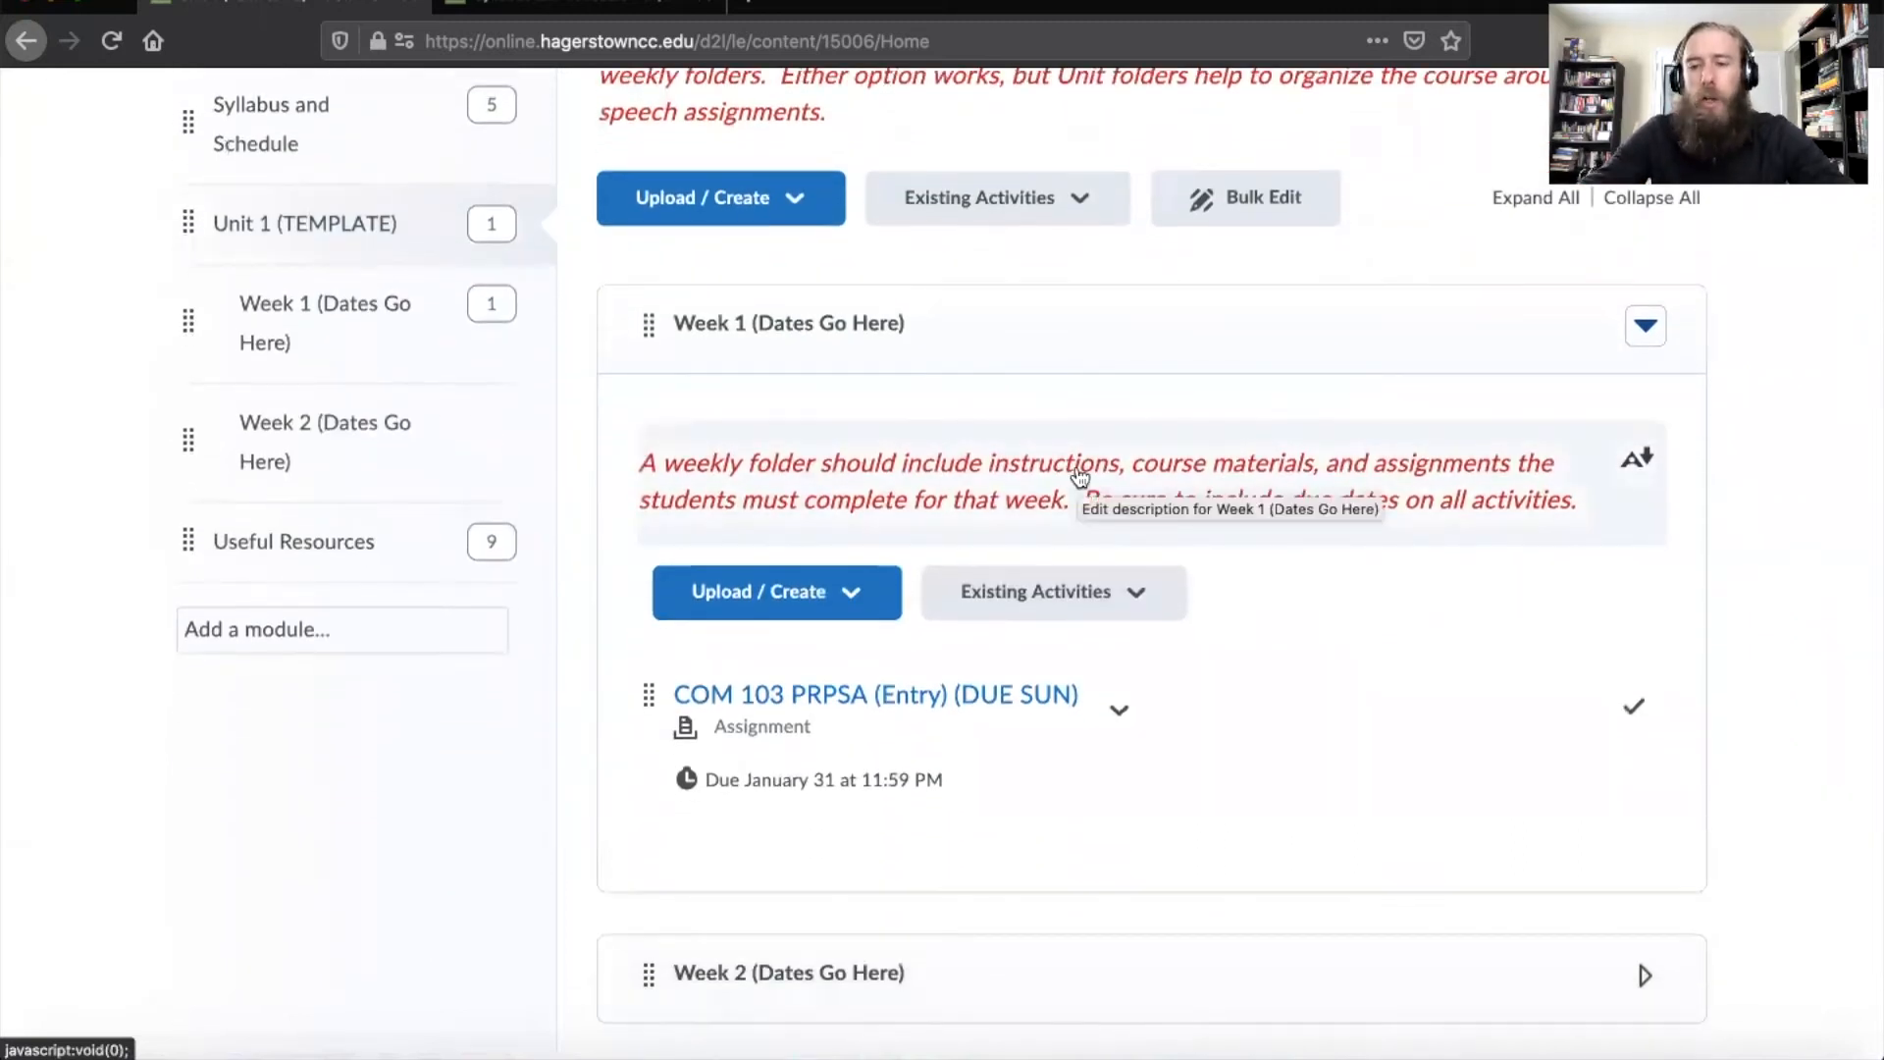
pyautogui.click(1053, 350)
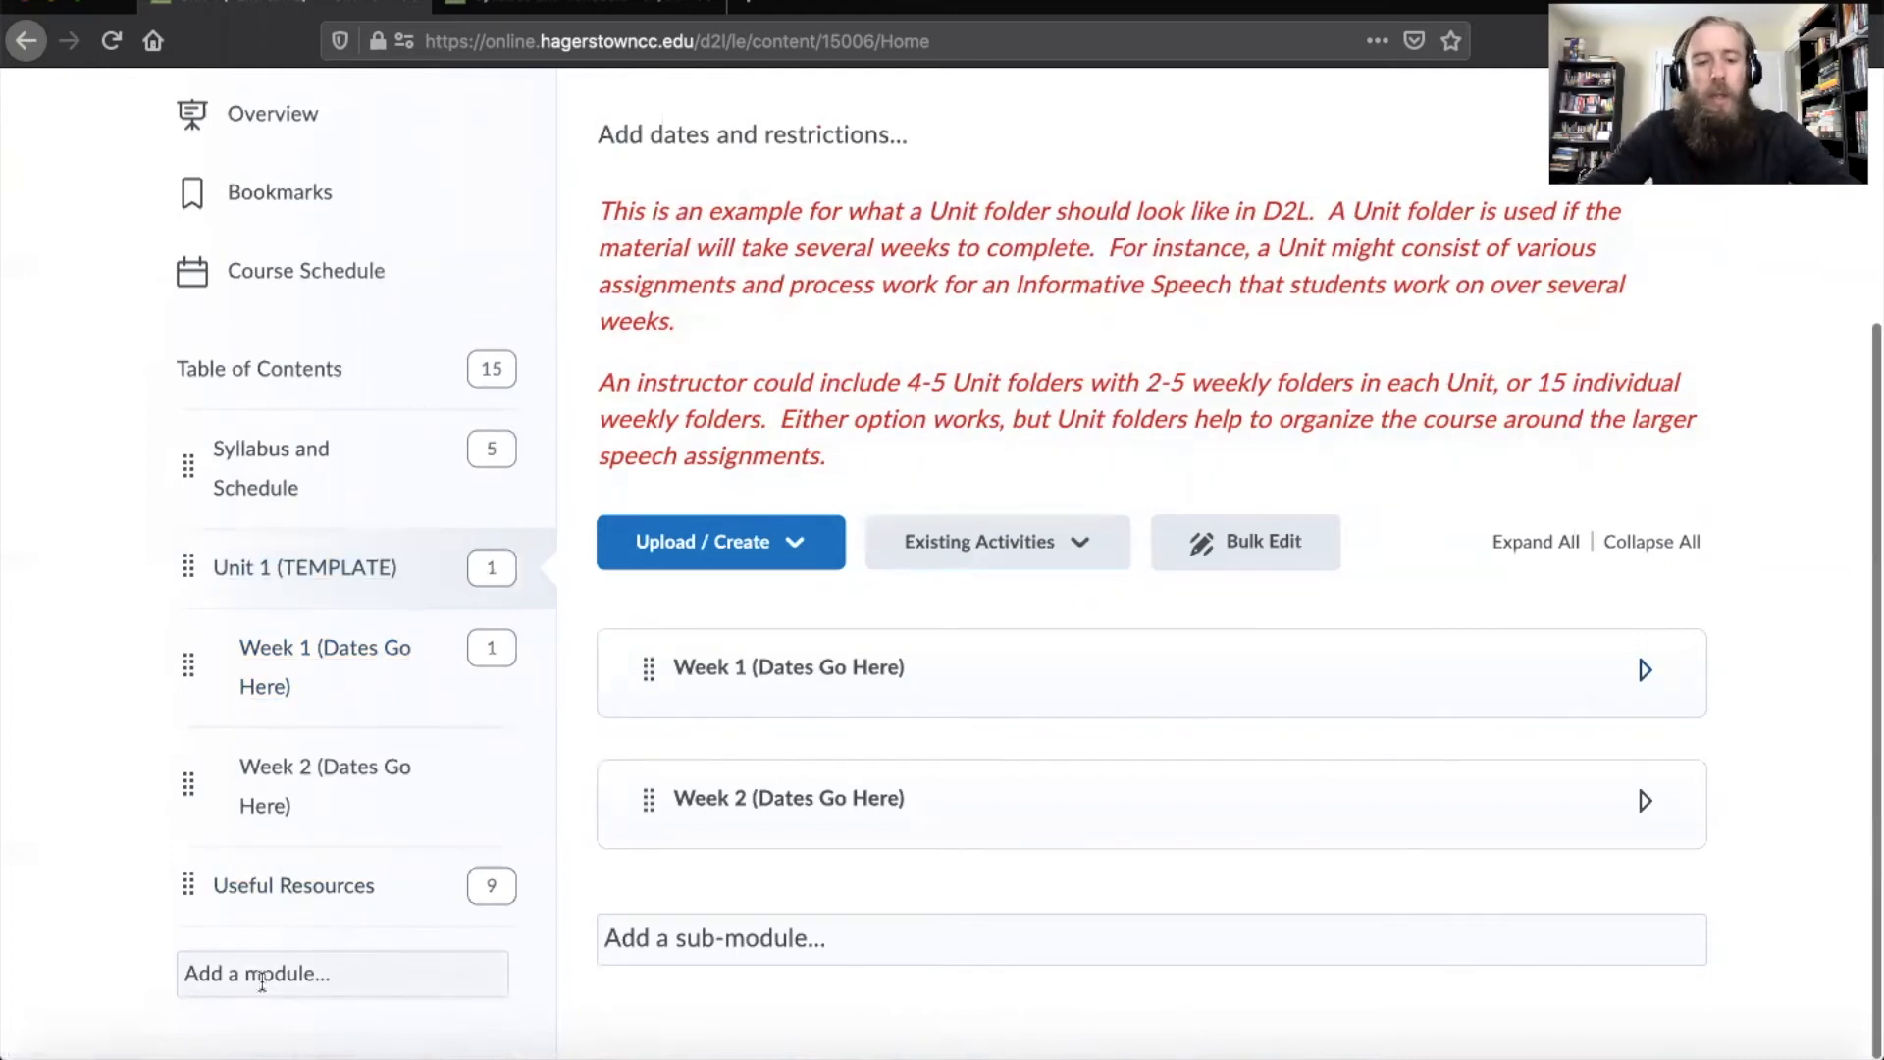
# Add a new module named Week 1 (Dates Go Here) and place it between Syllabus and Schedule and Unit 1 (TEMPLATE)
pyautogui.click(261, 975)
pyautogui.write('Week')
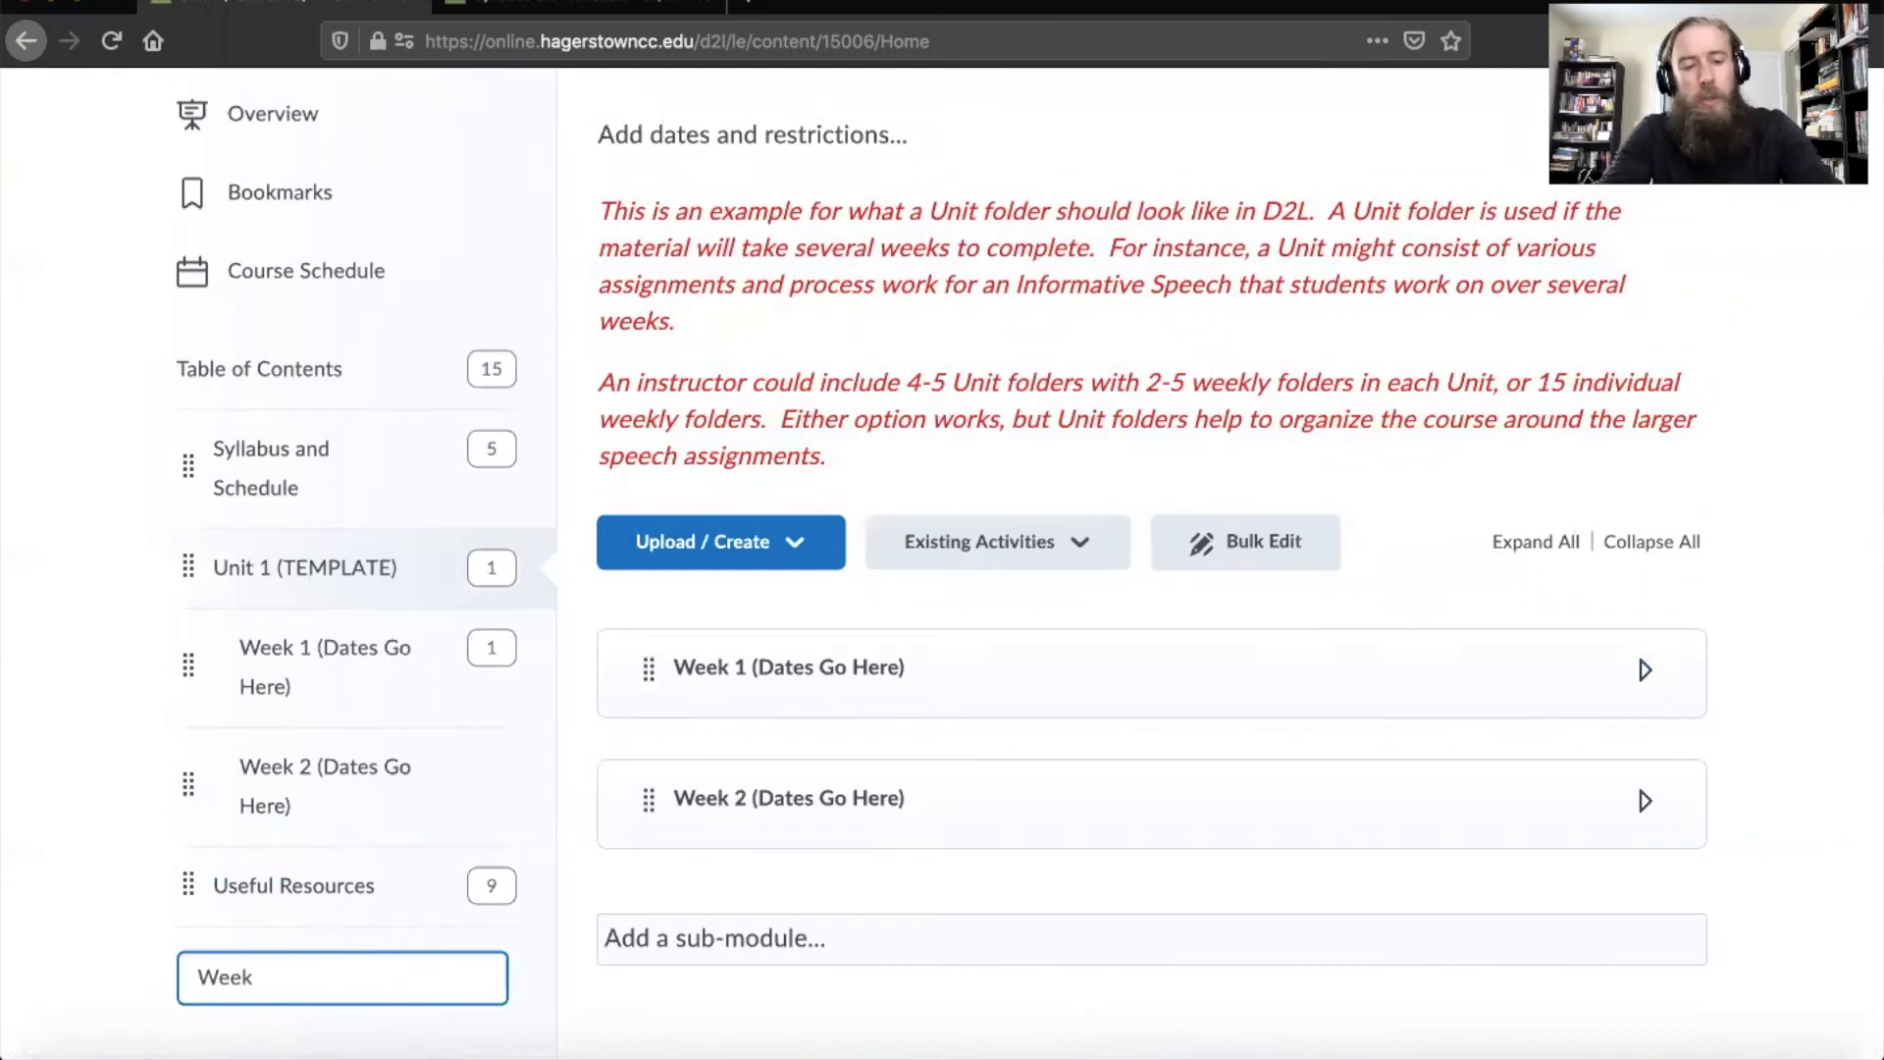
pyautogui.write(' 1 (Dates Go Here')
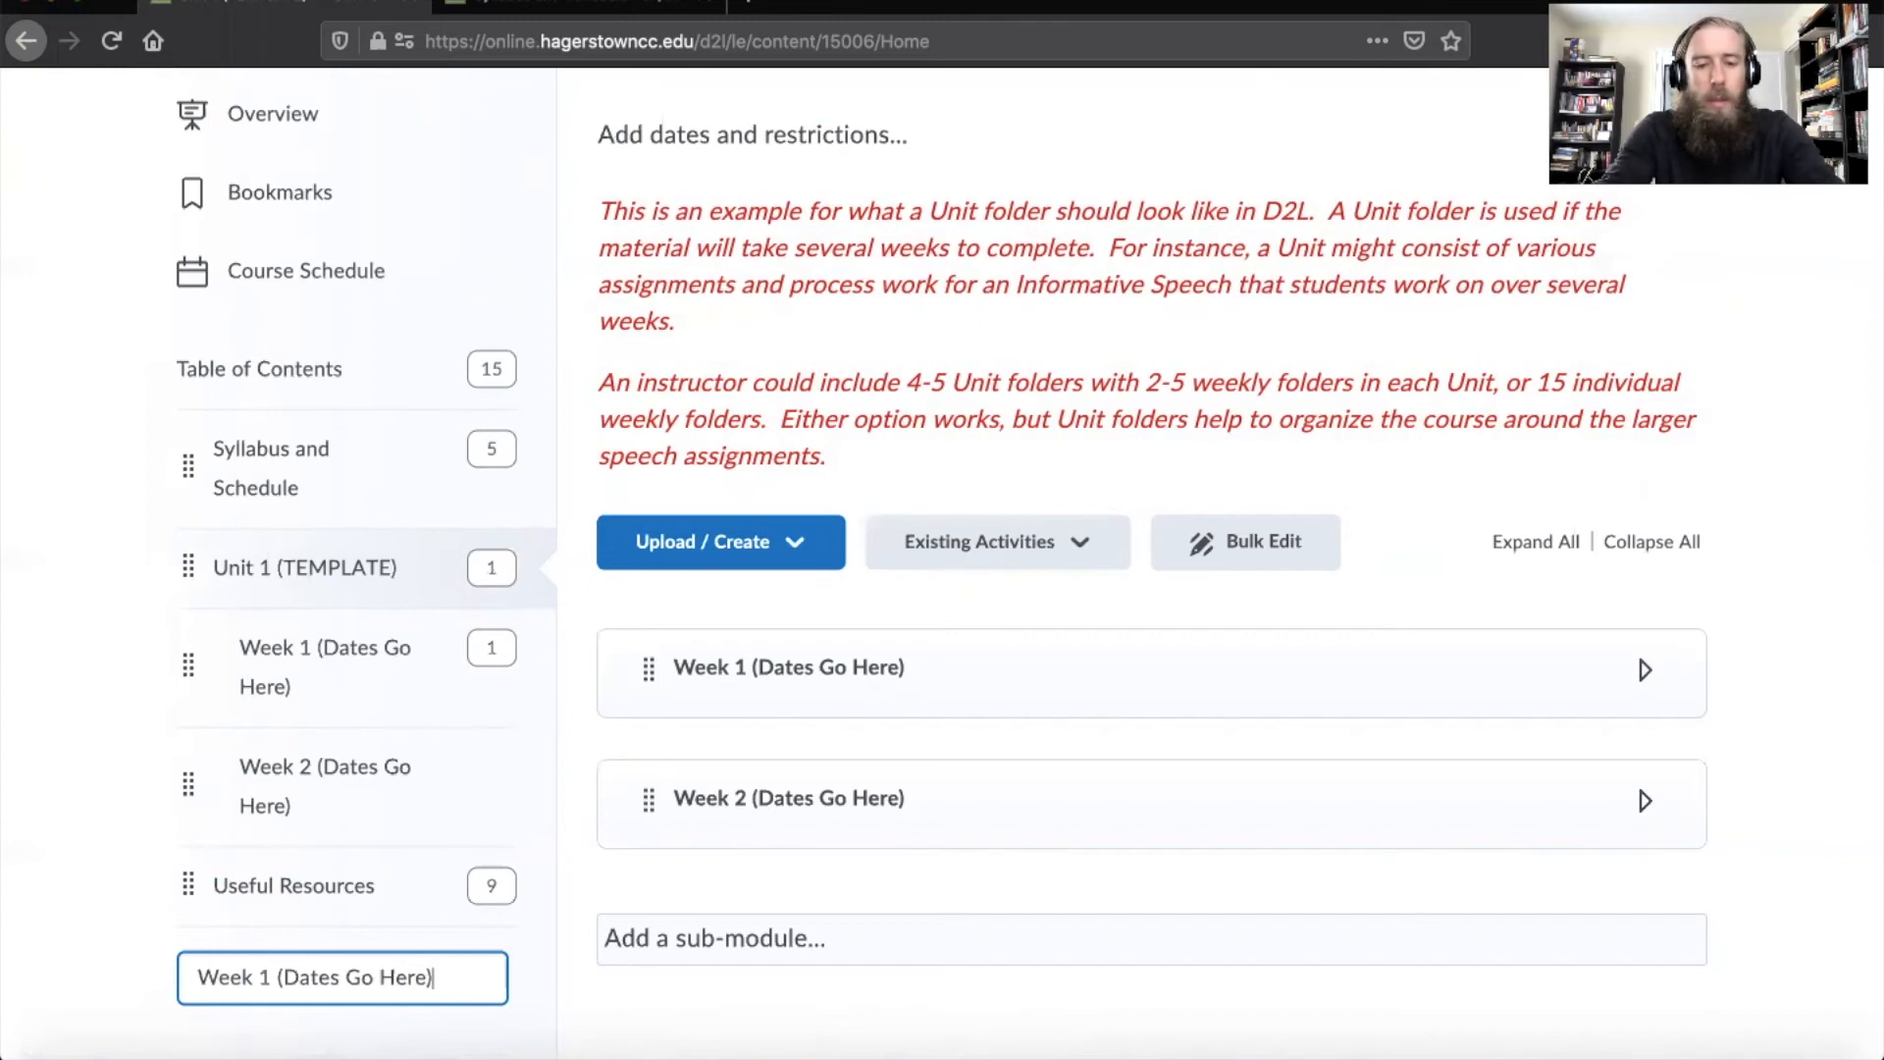
pyautogui.press('Return')
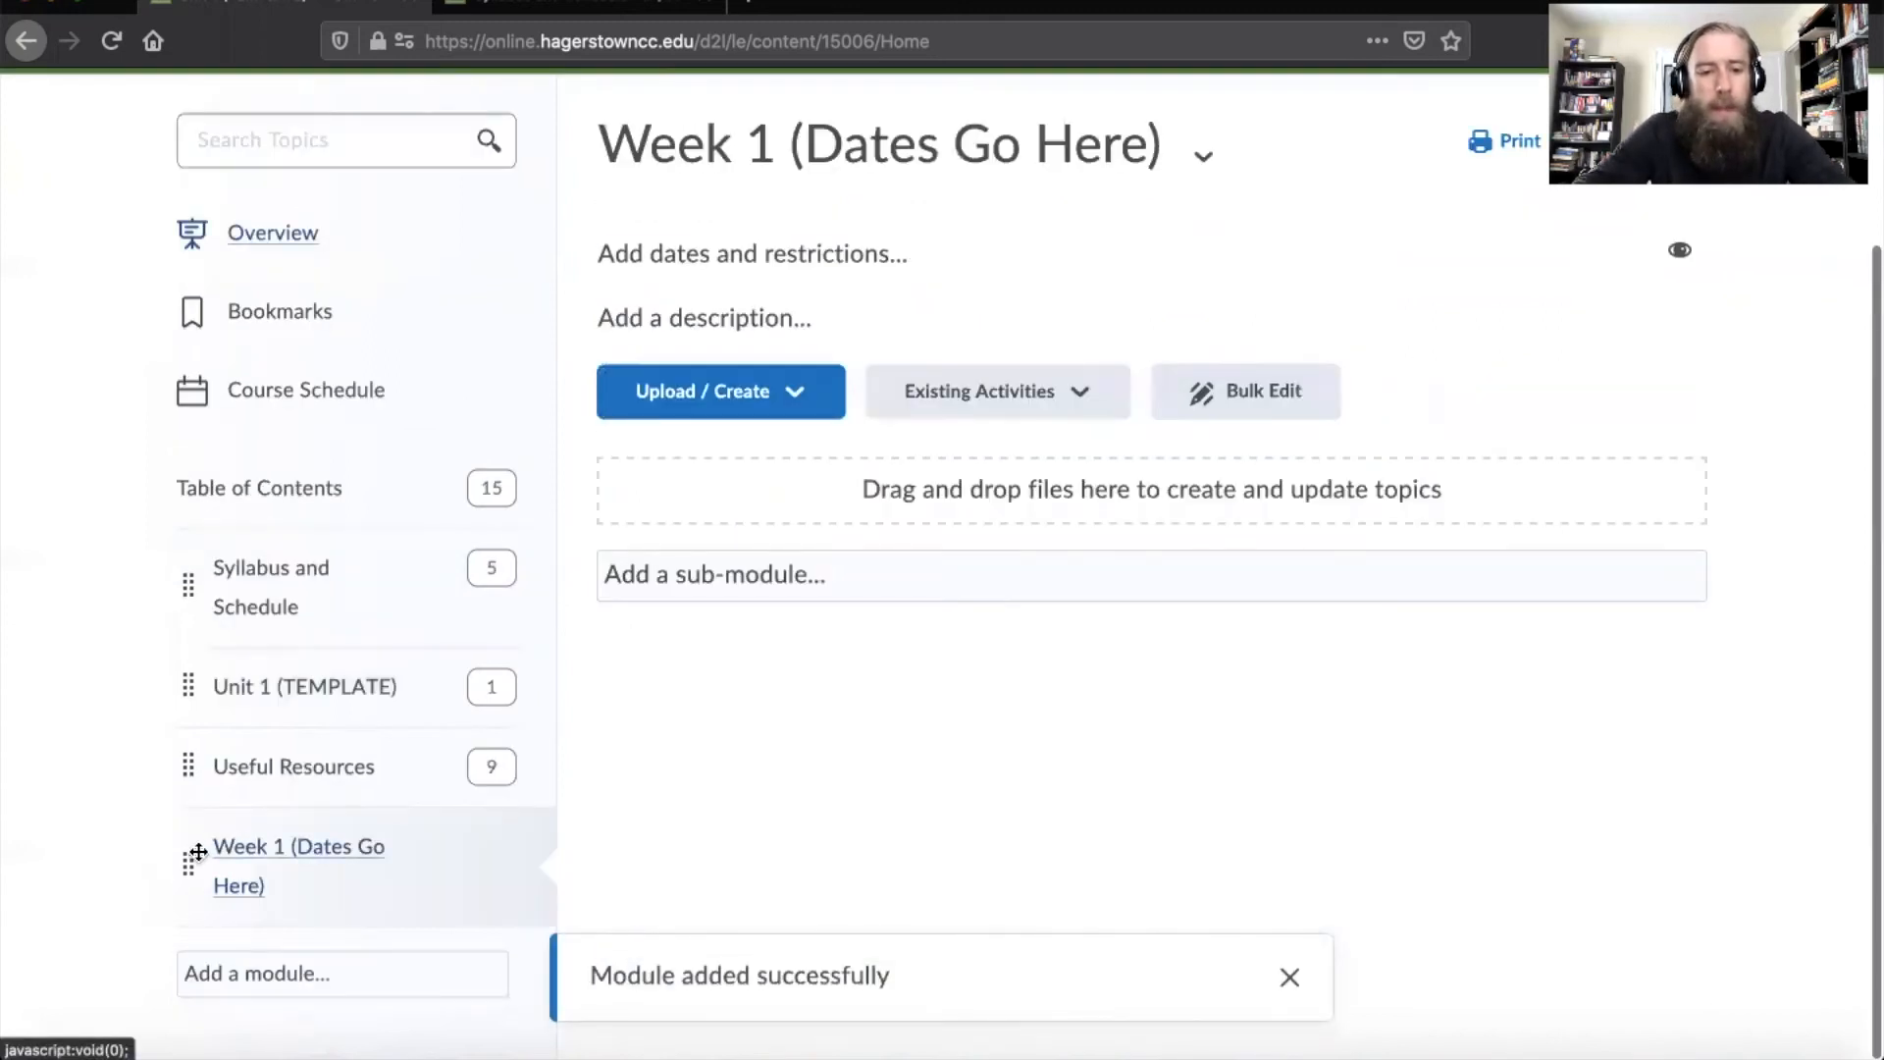
pyautogui.moveTo(191, 850); pyautogui.dragTo(190, 634)
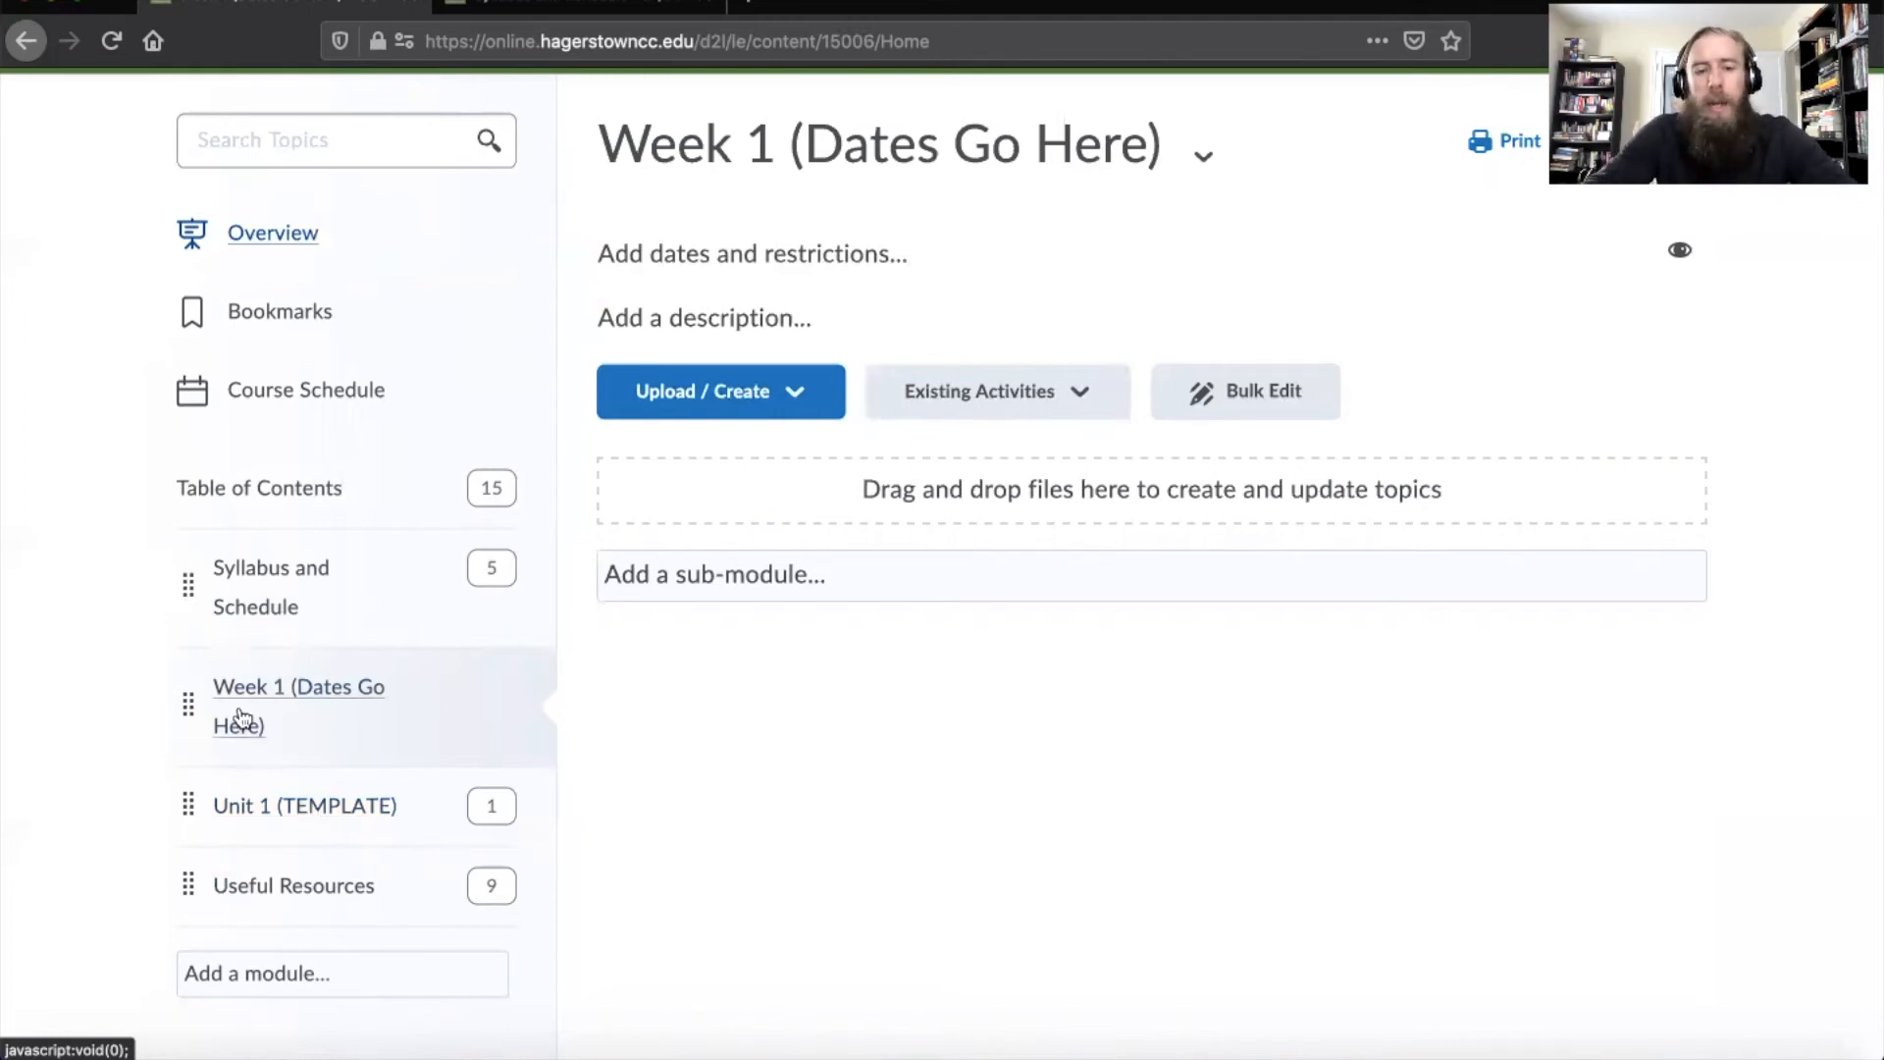
# Open the course's Assignments page and review the imported assignments, their unit categories and due dates
pyautogui.scroll(3, 775, 830)
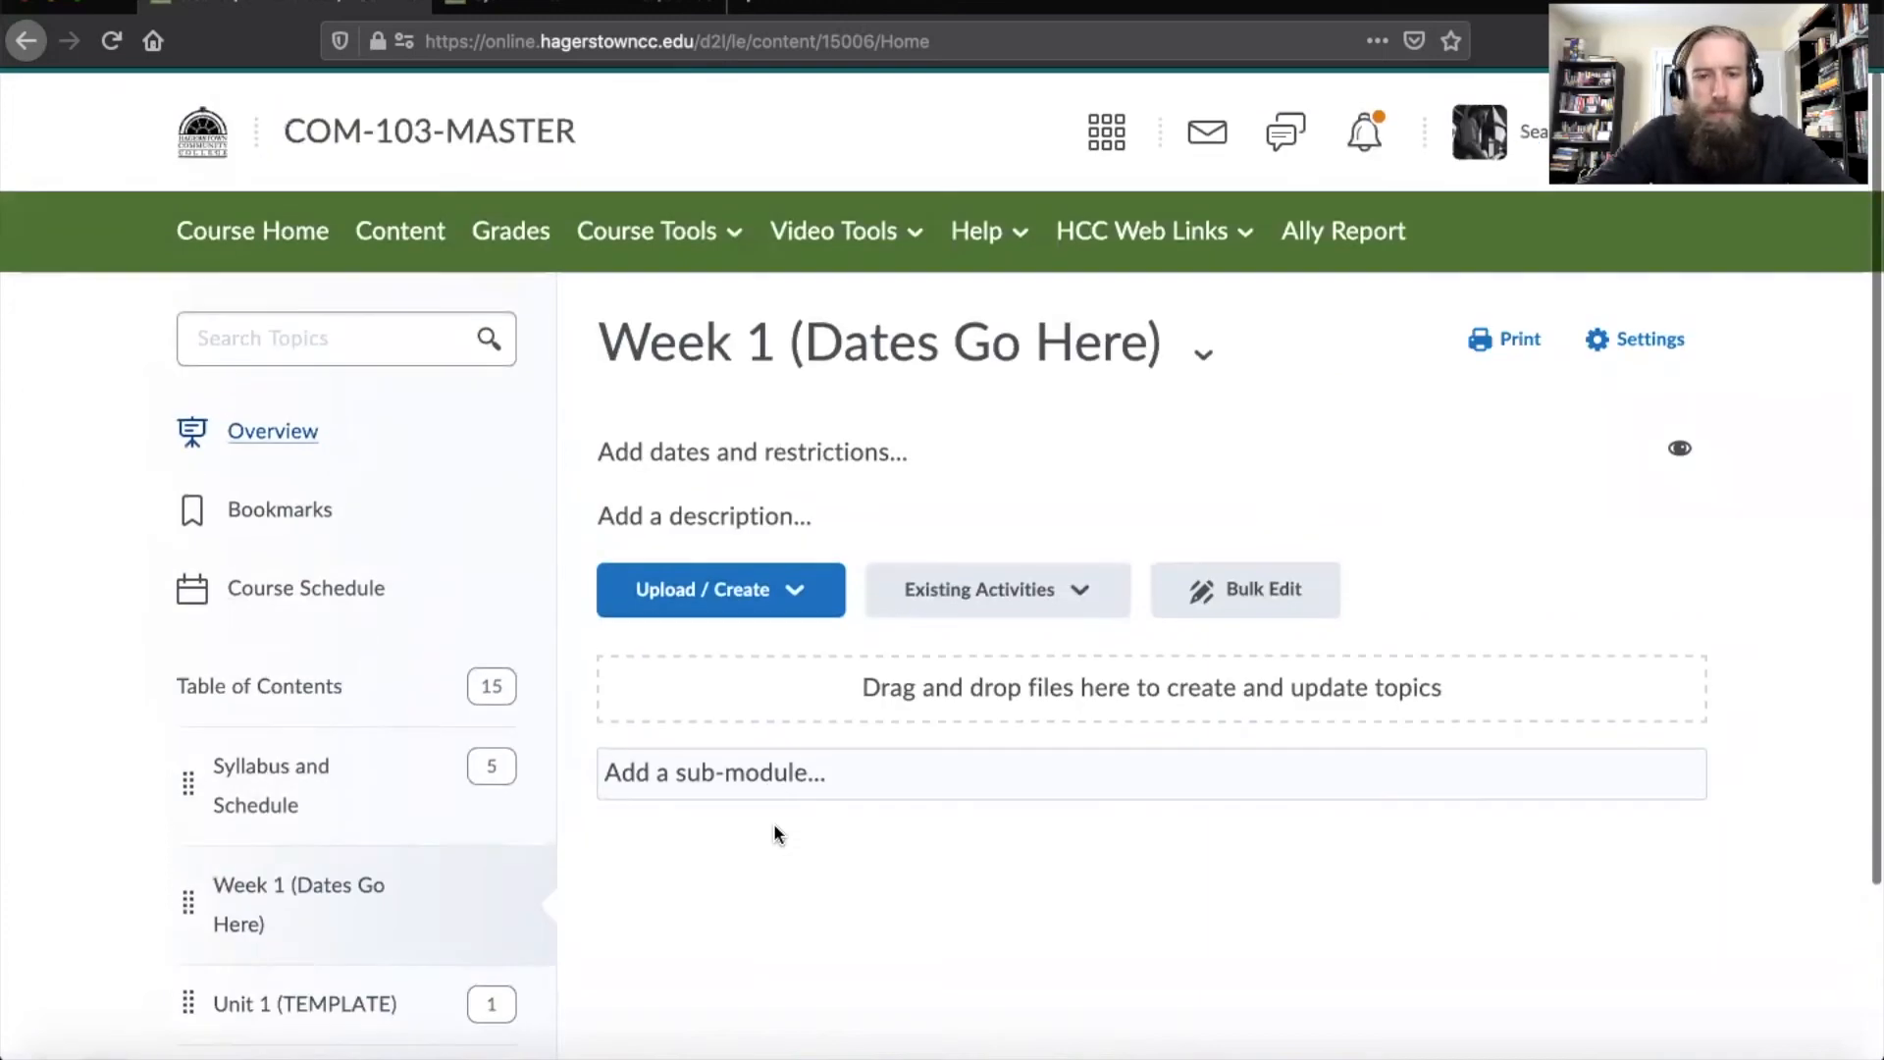
pyautogui.click(648, 231)
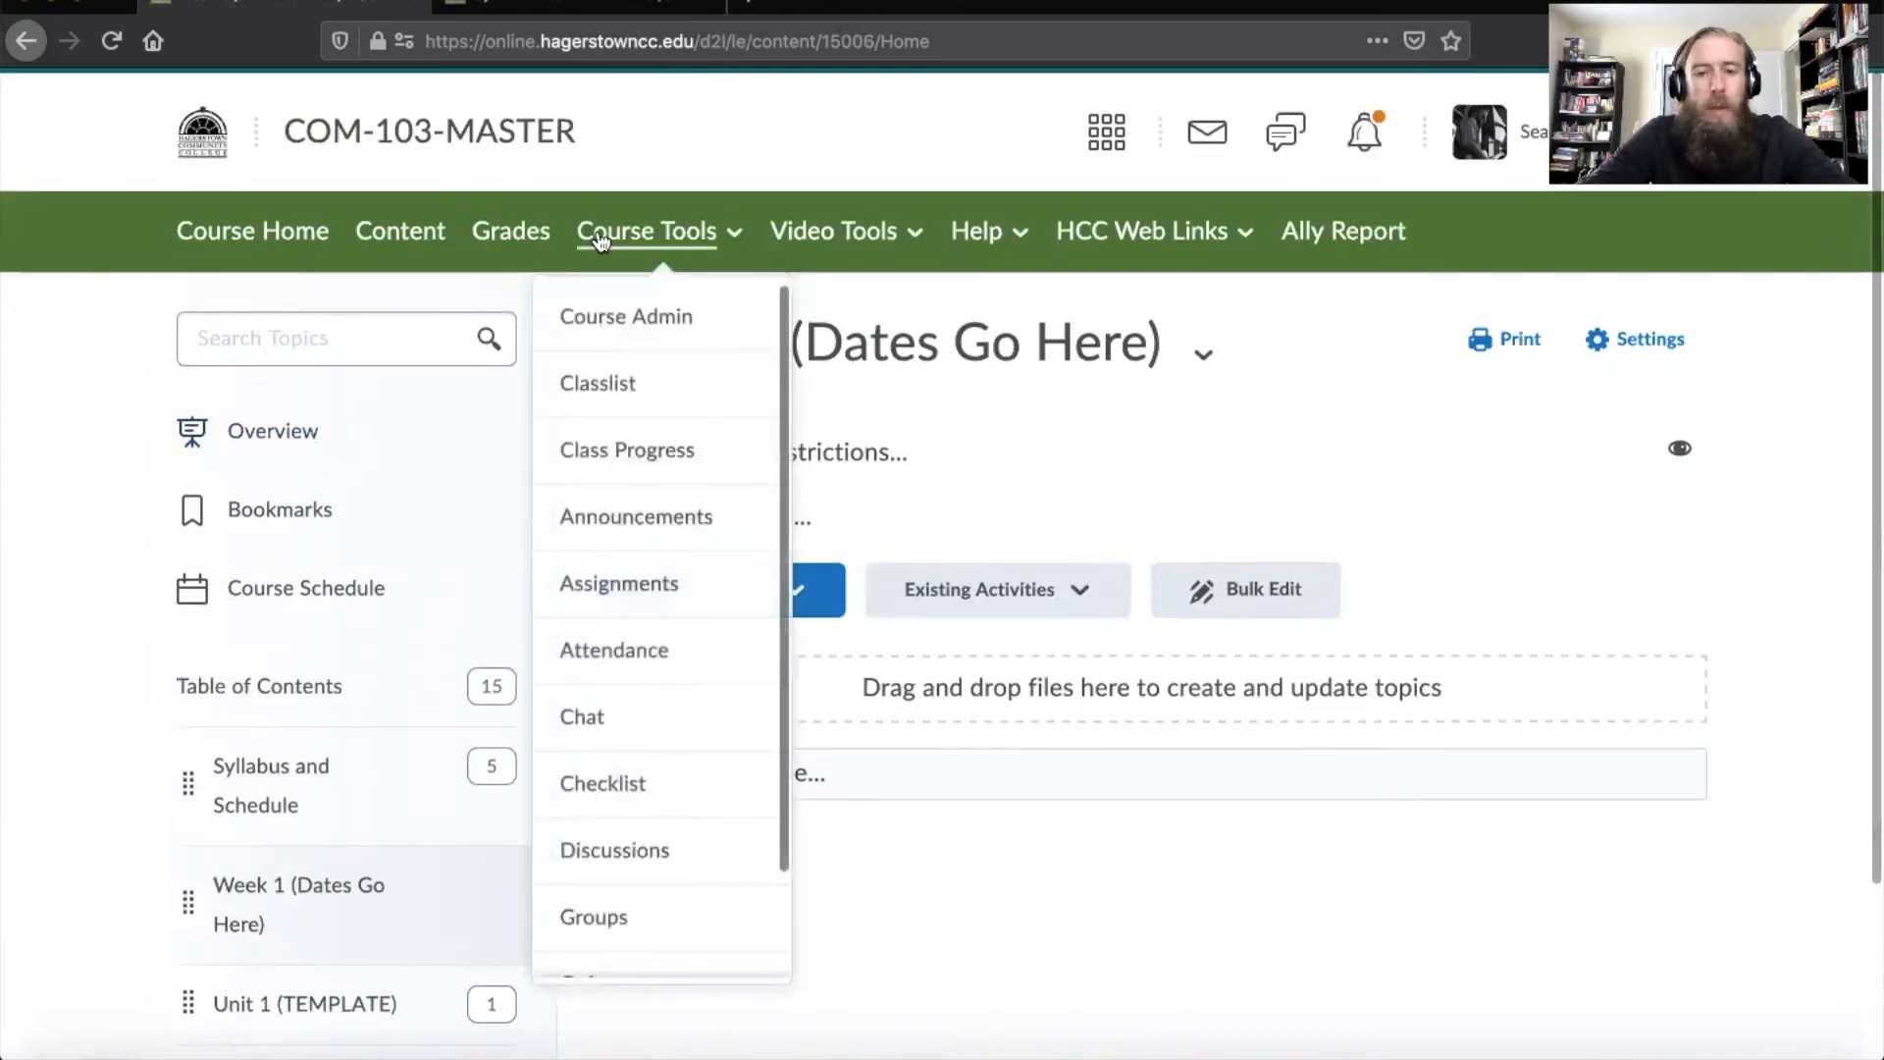
pyautogui.click(583, 584)
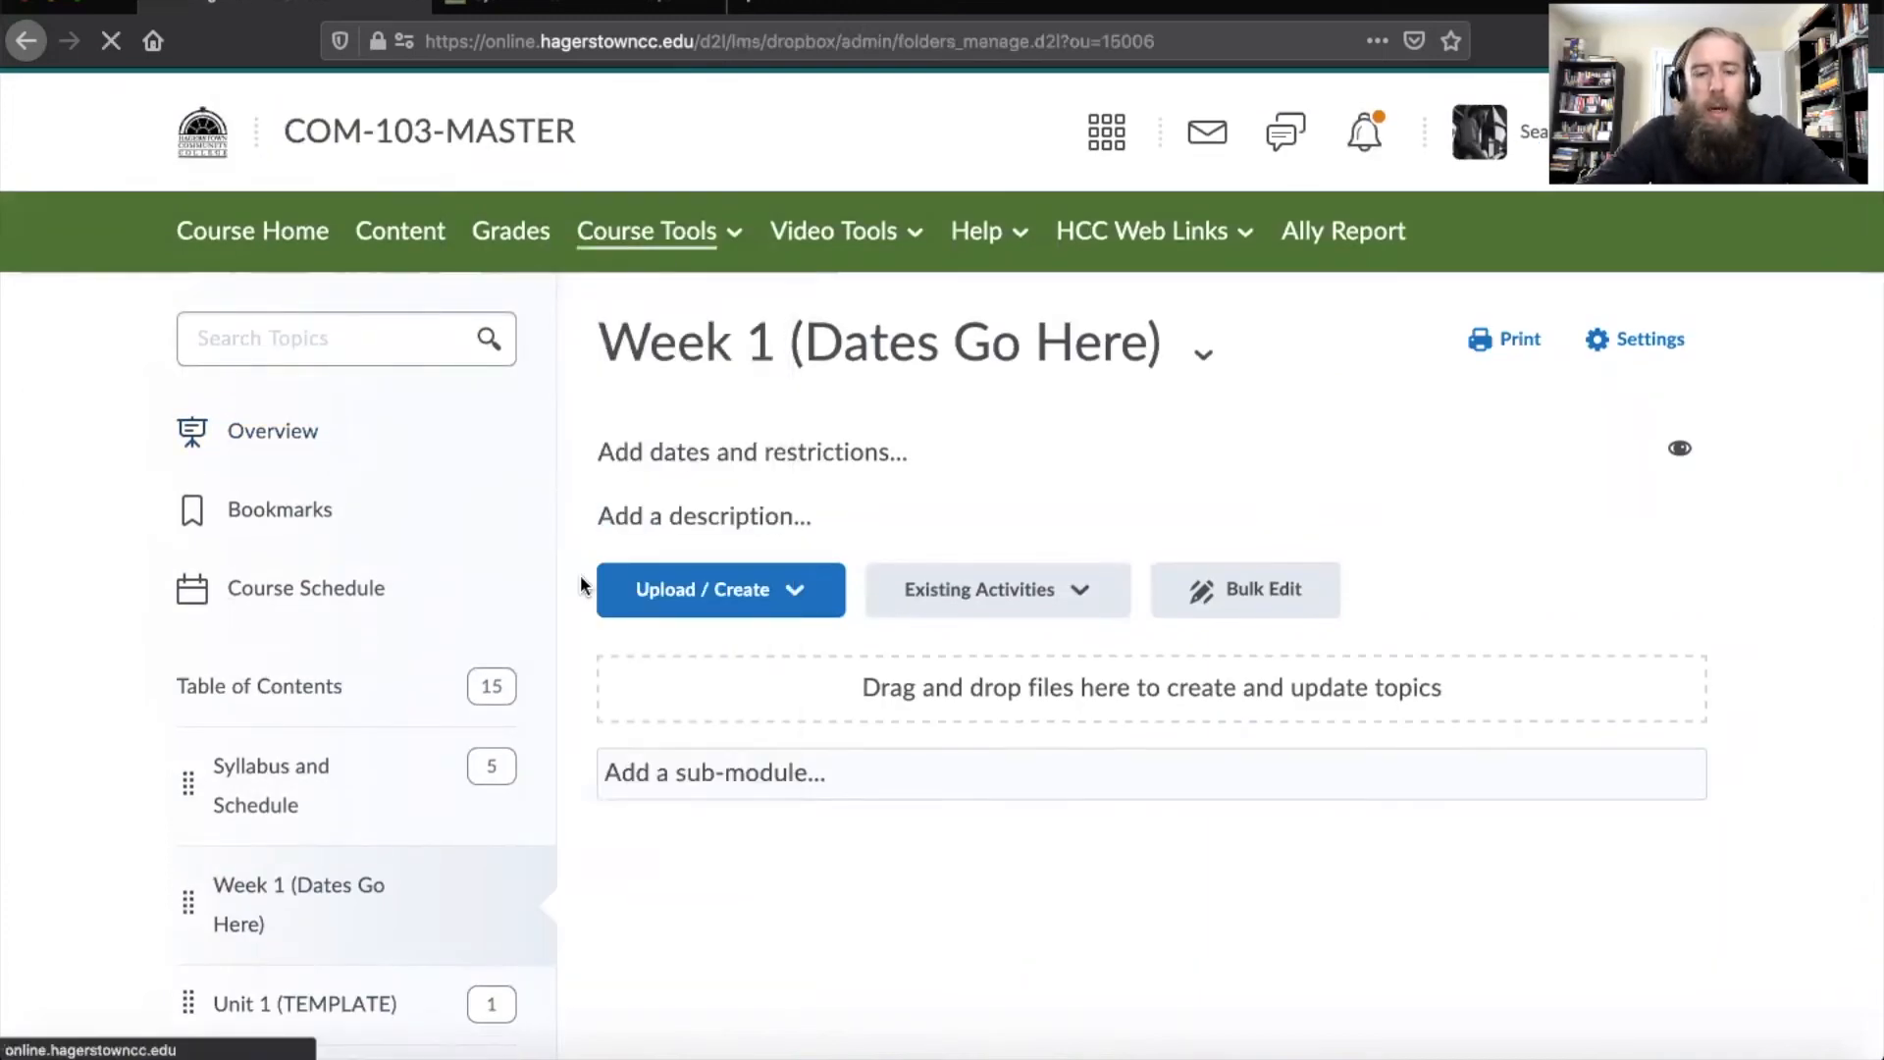
pyautogui.scroll(-4, 1276, 720)
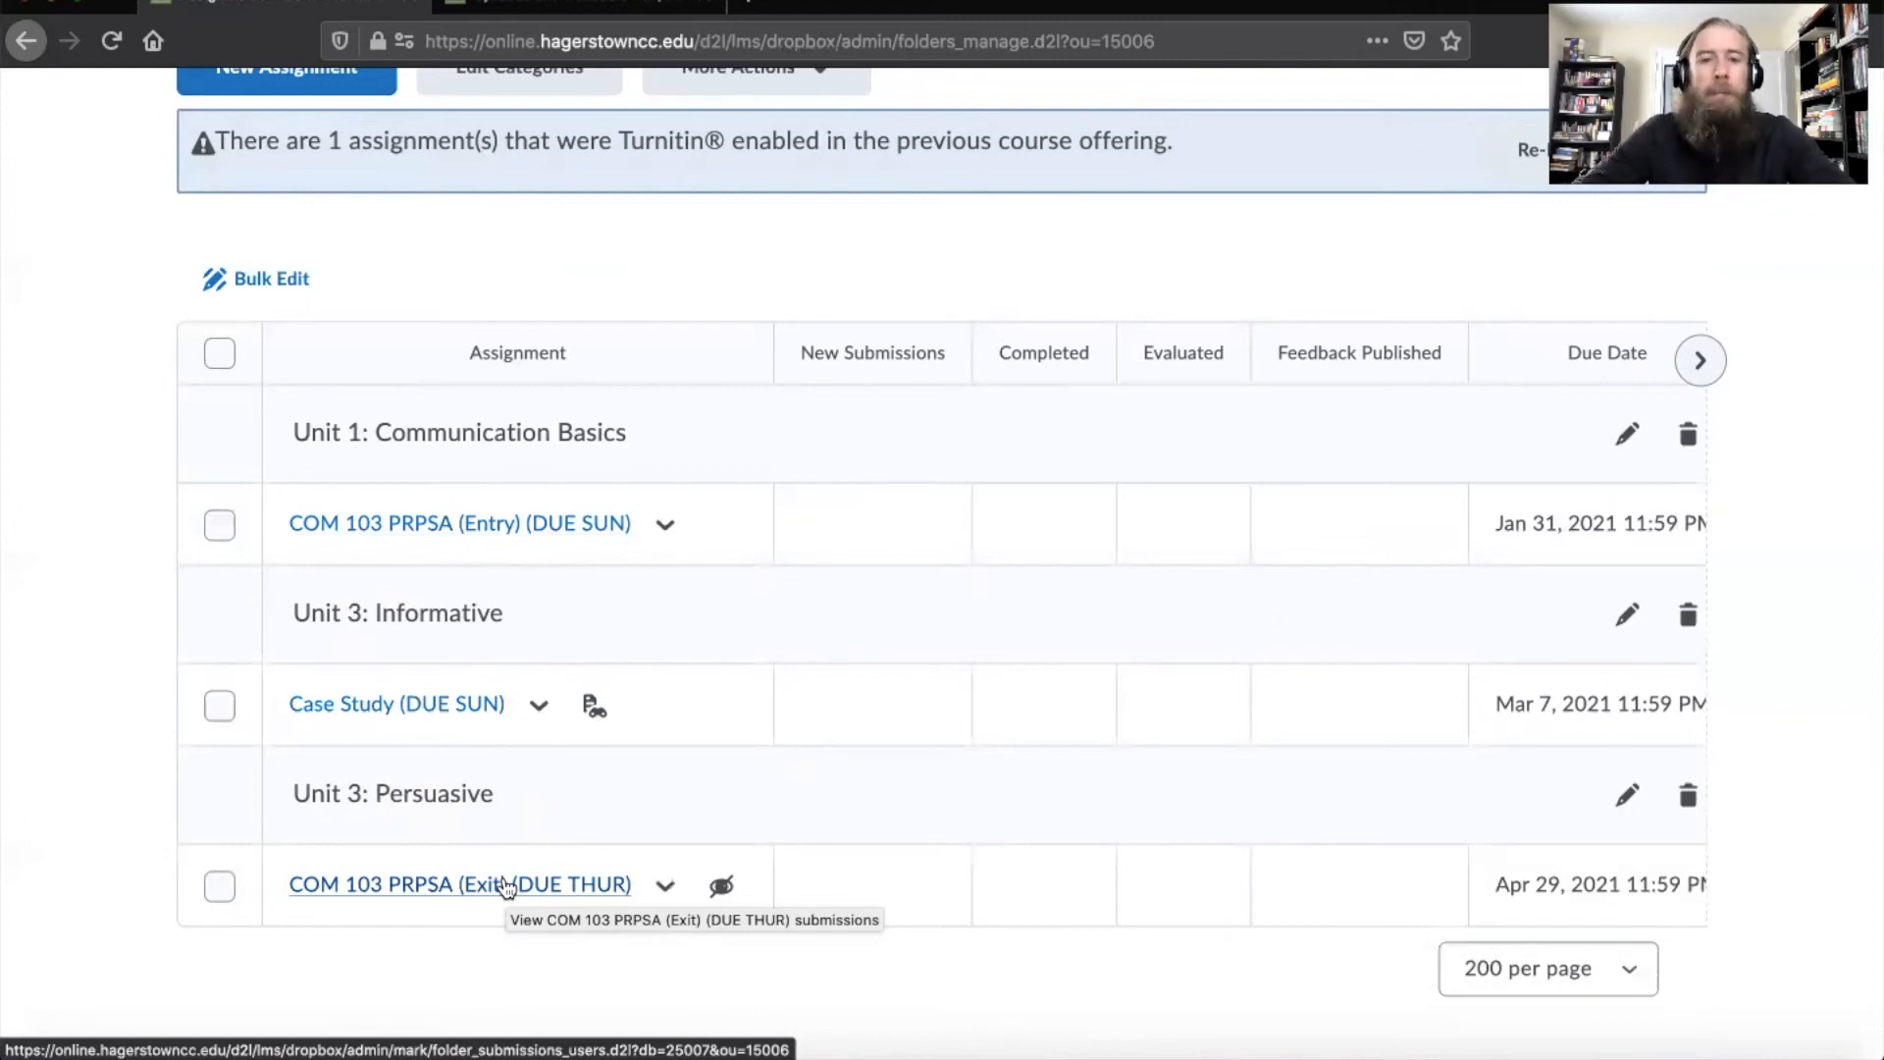
pyautogui.scroll(4, 623, 653)
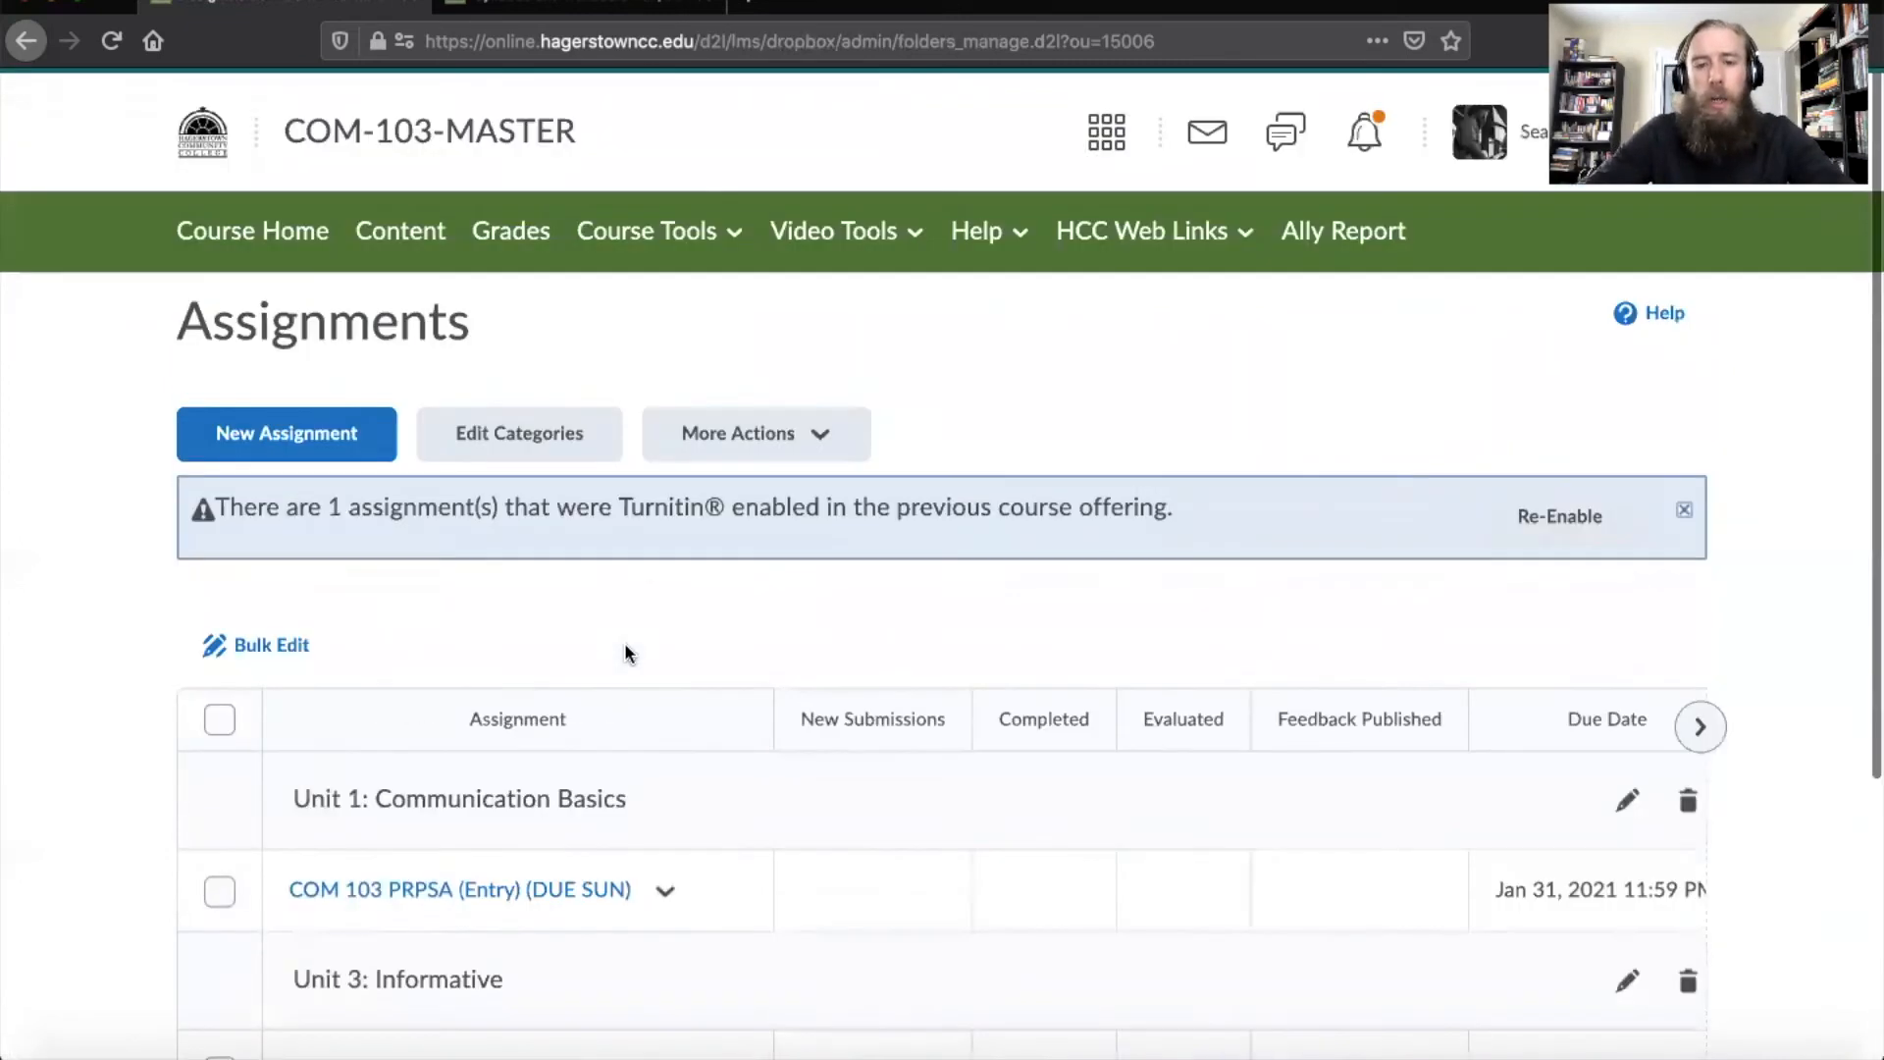
# Open the Rubrics list from Course Administration and look over the COM 103 rubrics and their descriptions
pyautogui.click(694, 228)
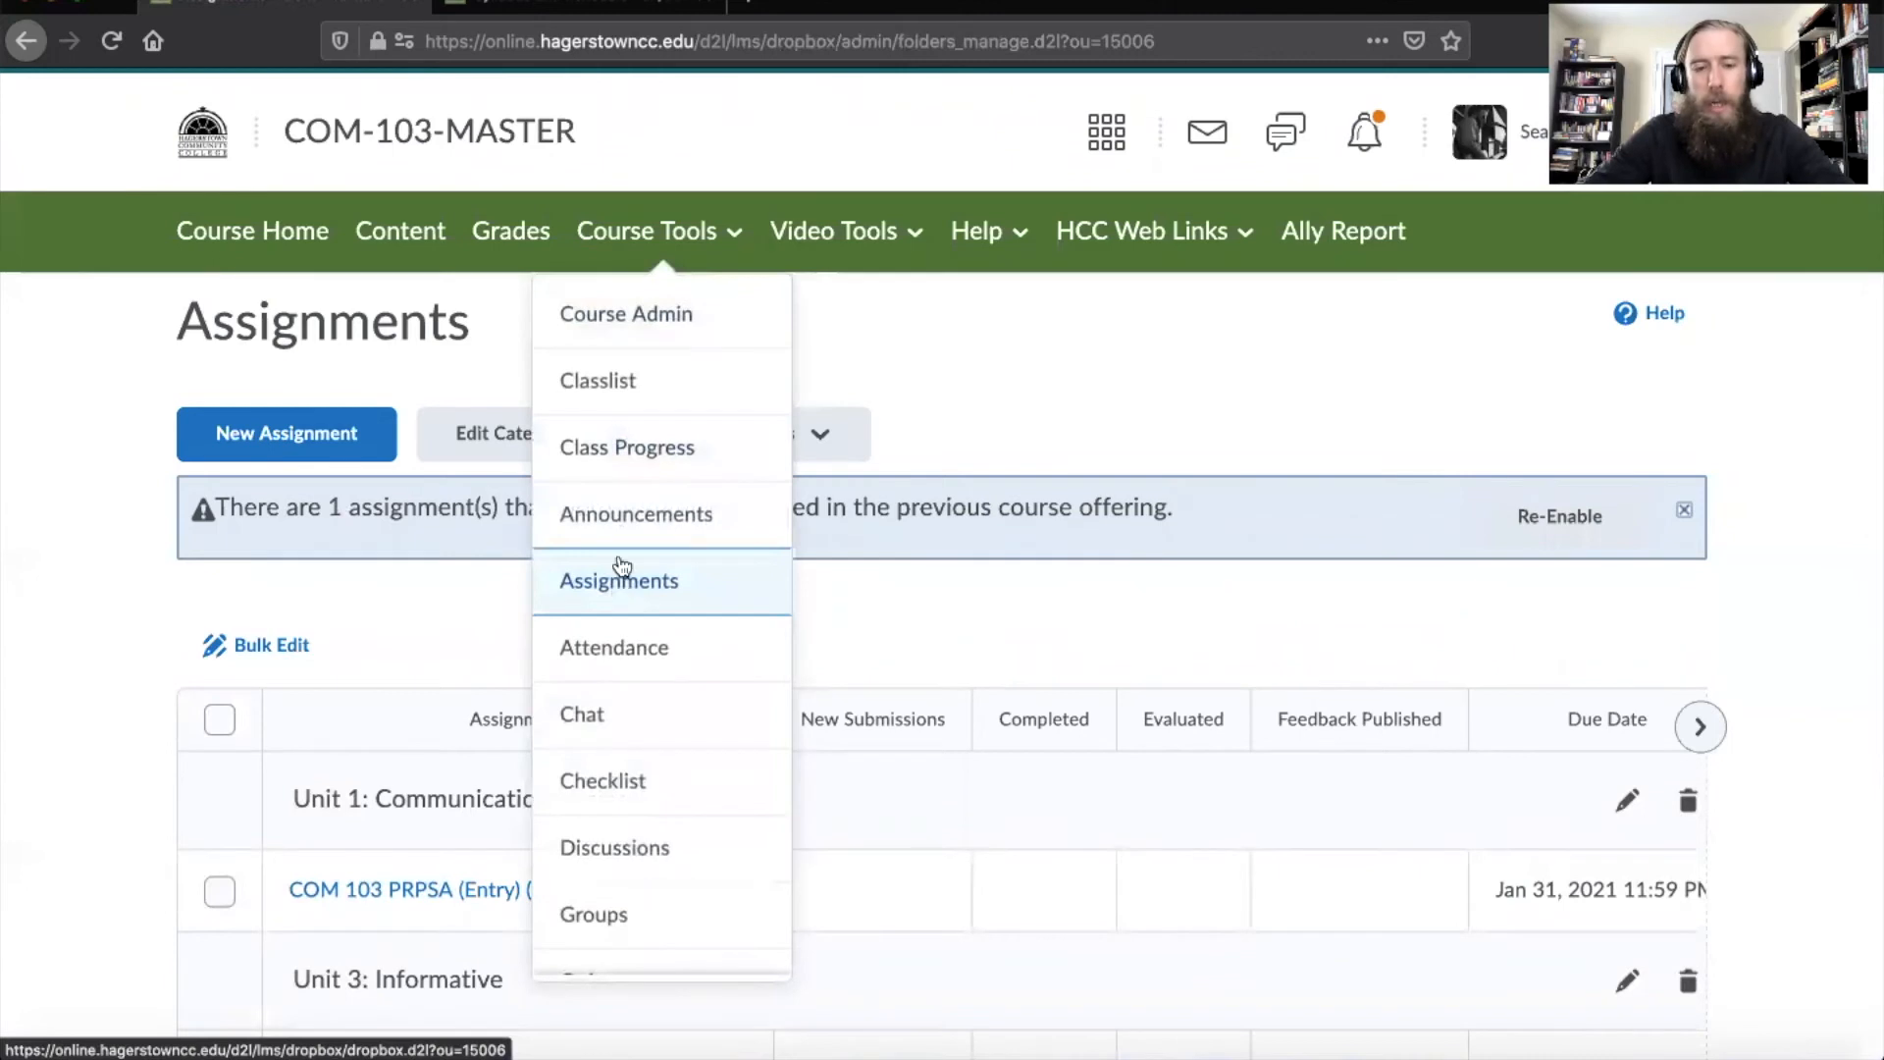
pyautogui.click(624, 313)
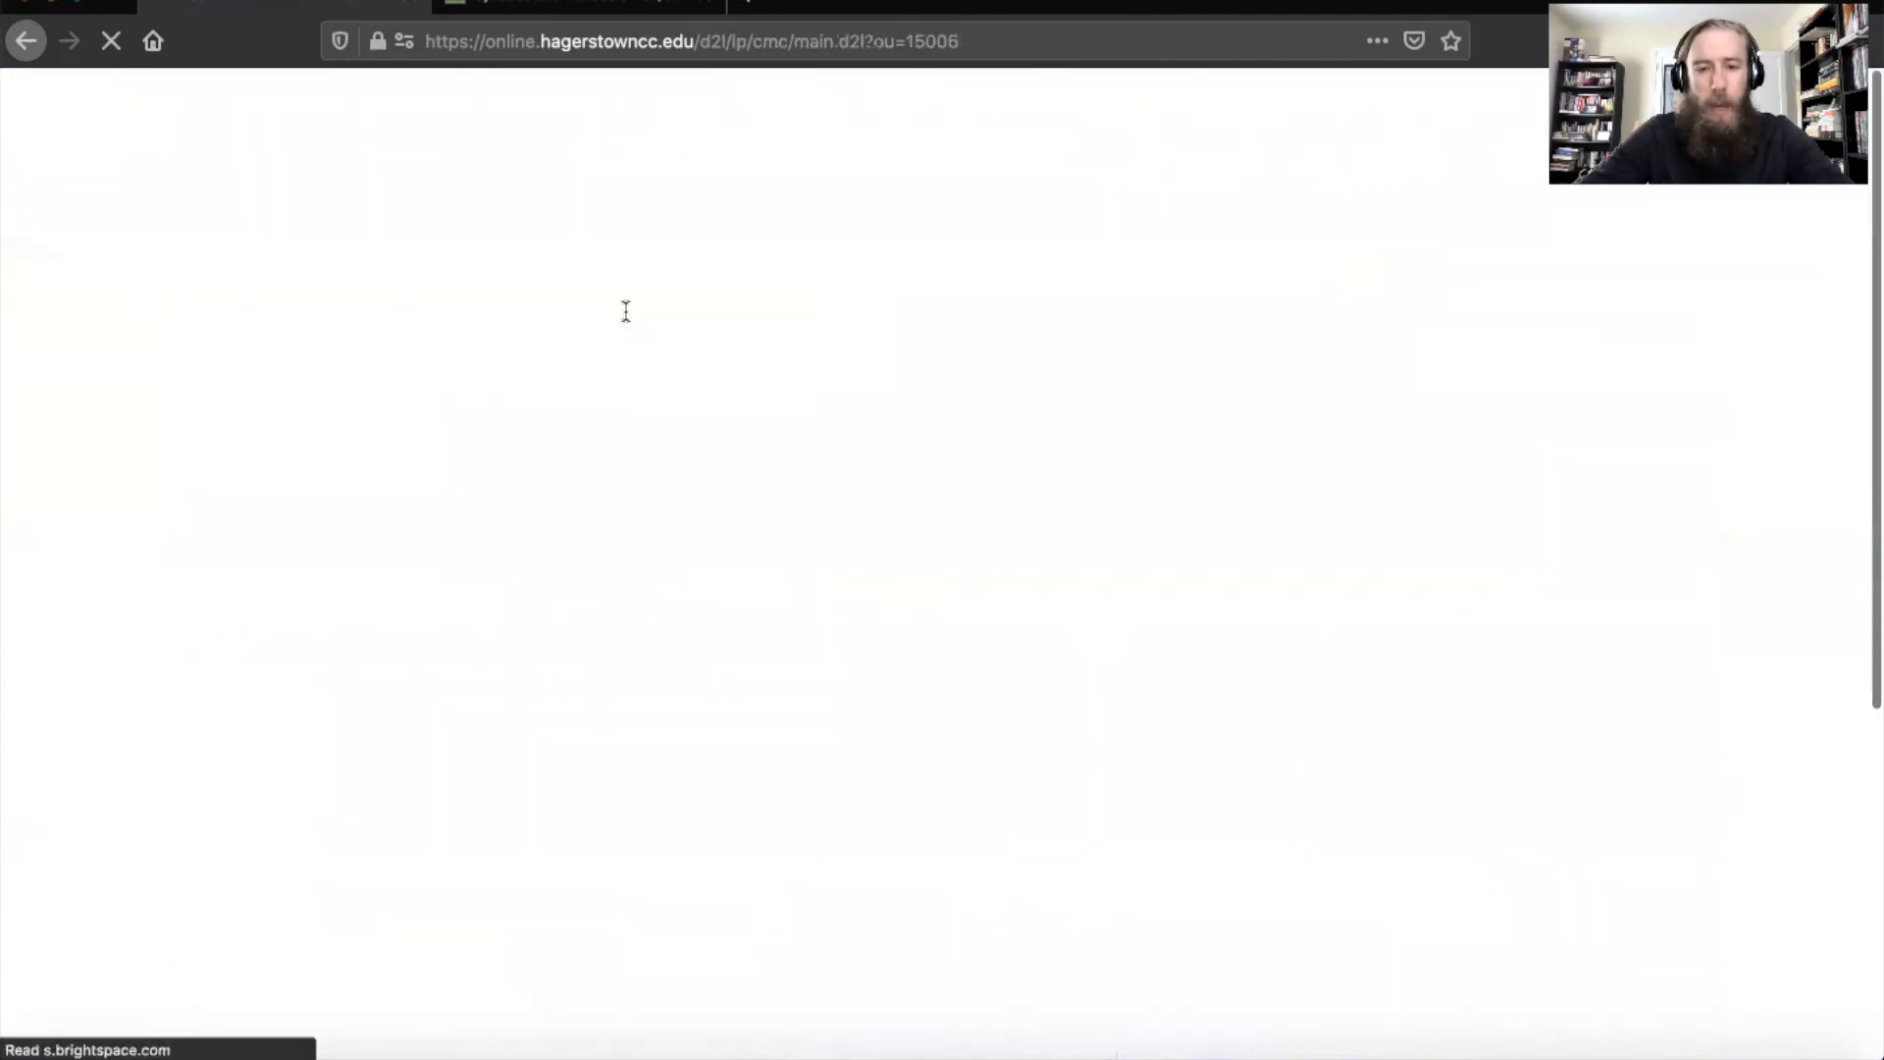
pyautogui.scroll(-4, 693, 785)
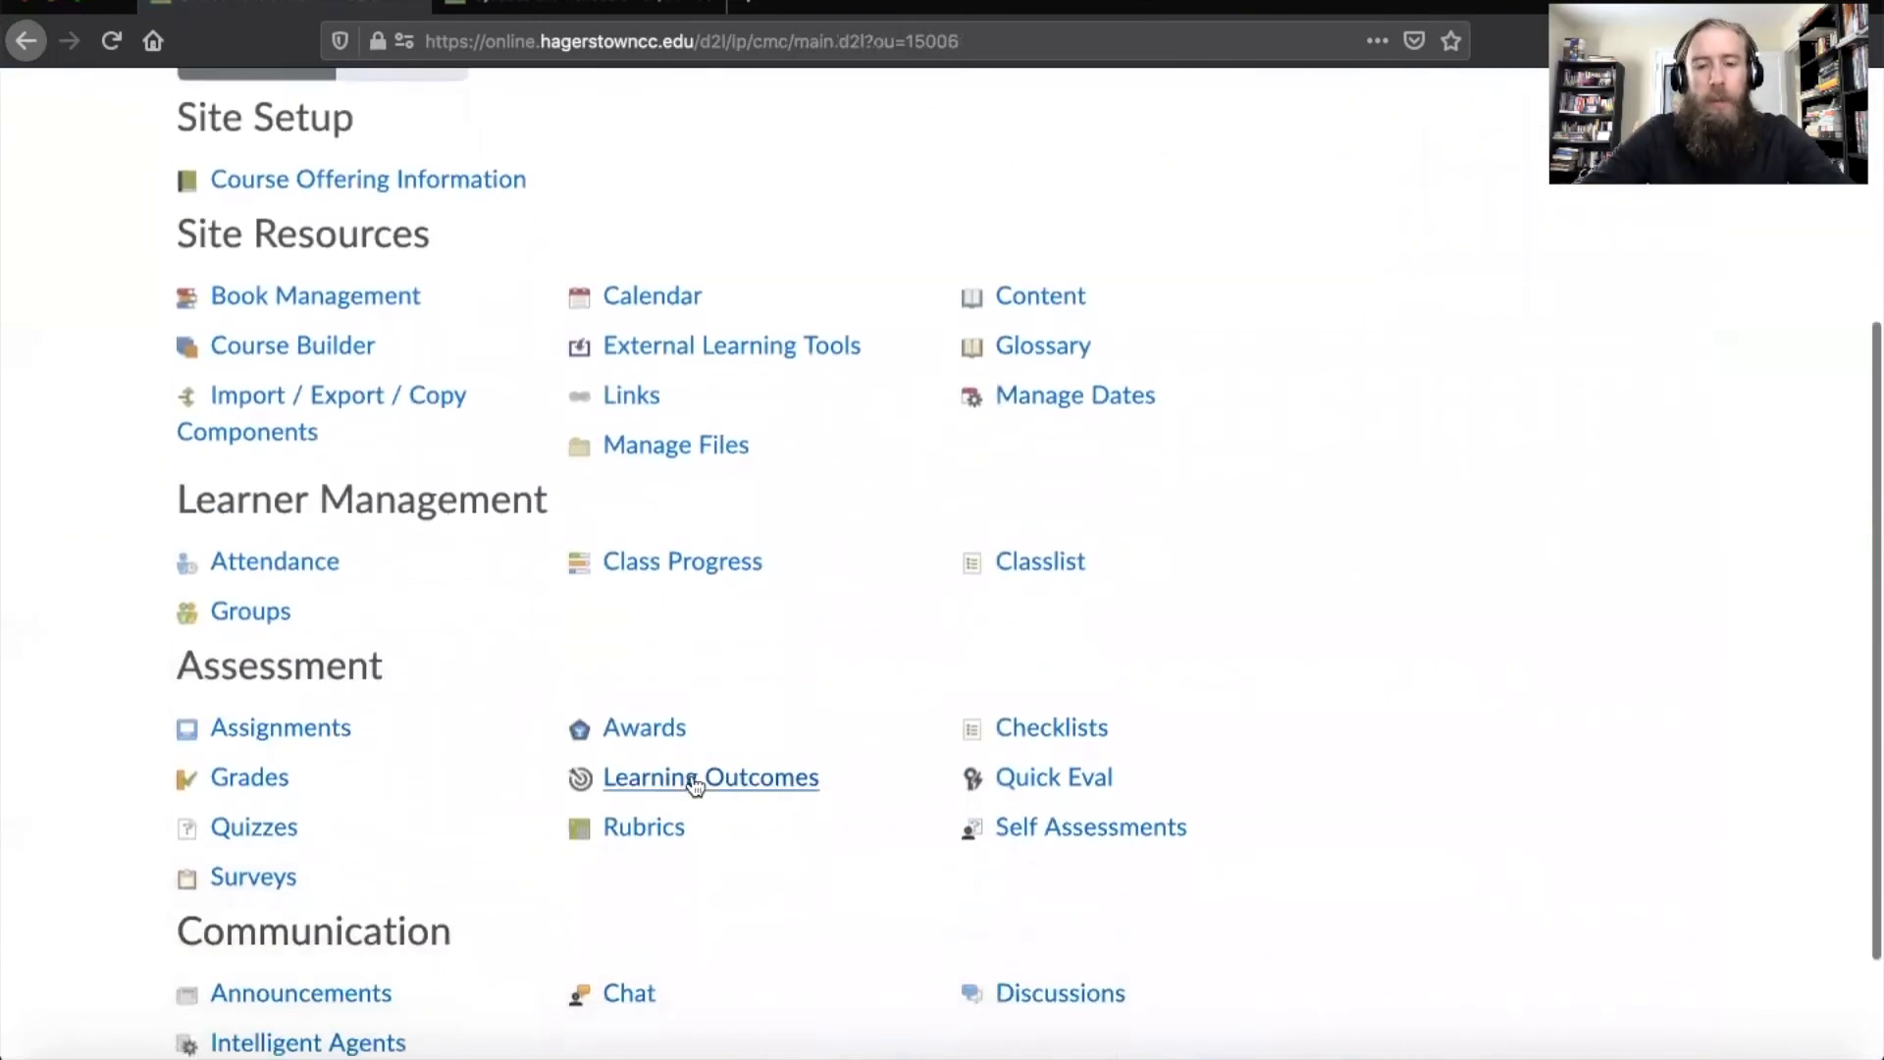
pyautogui.scroll(3, 694, 785)
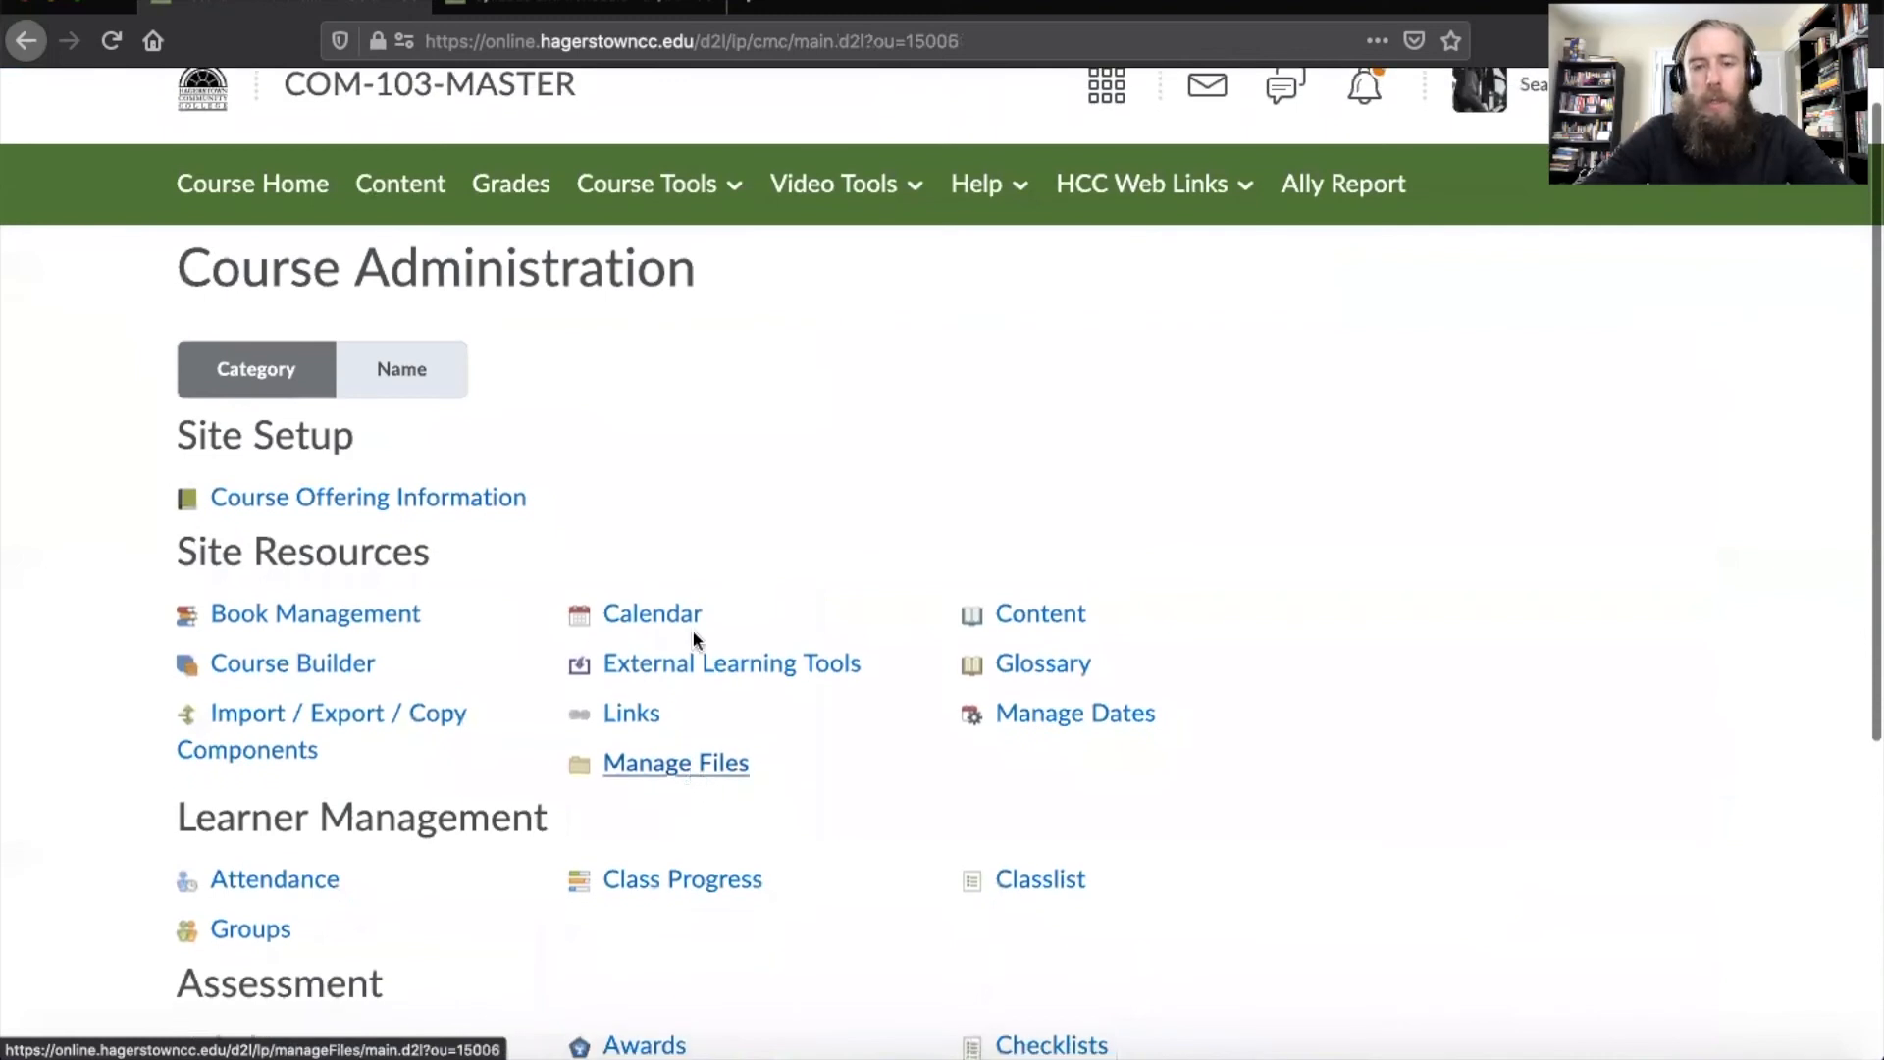
pyautogui.click(648, 185)
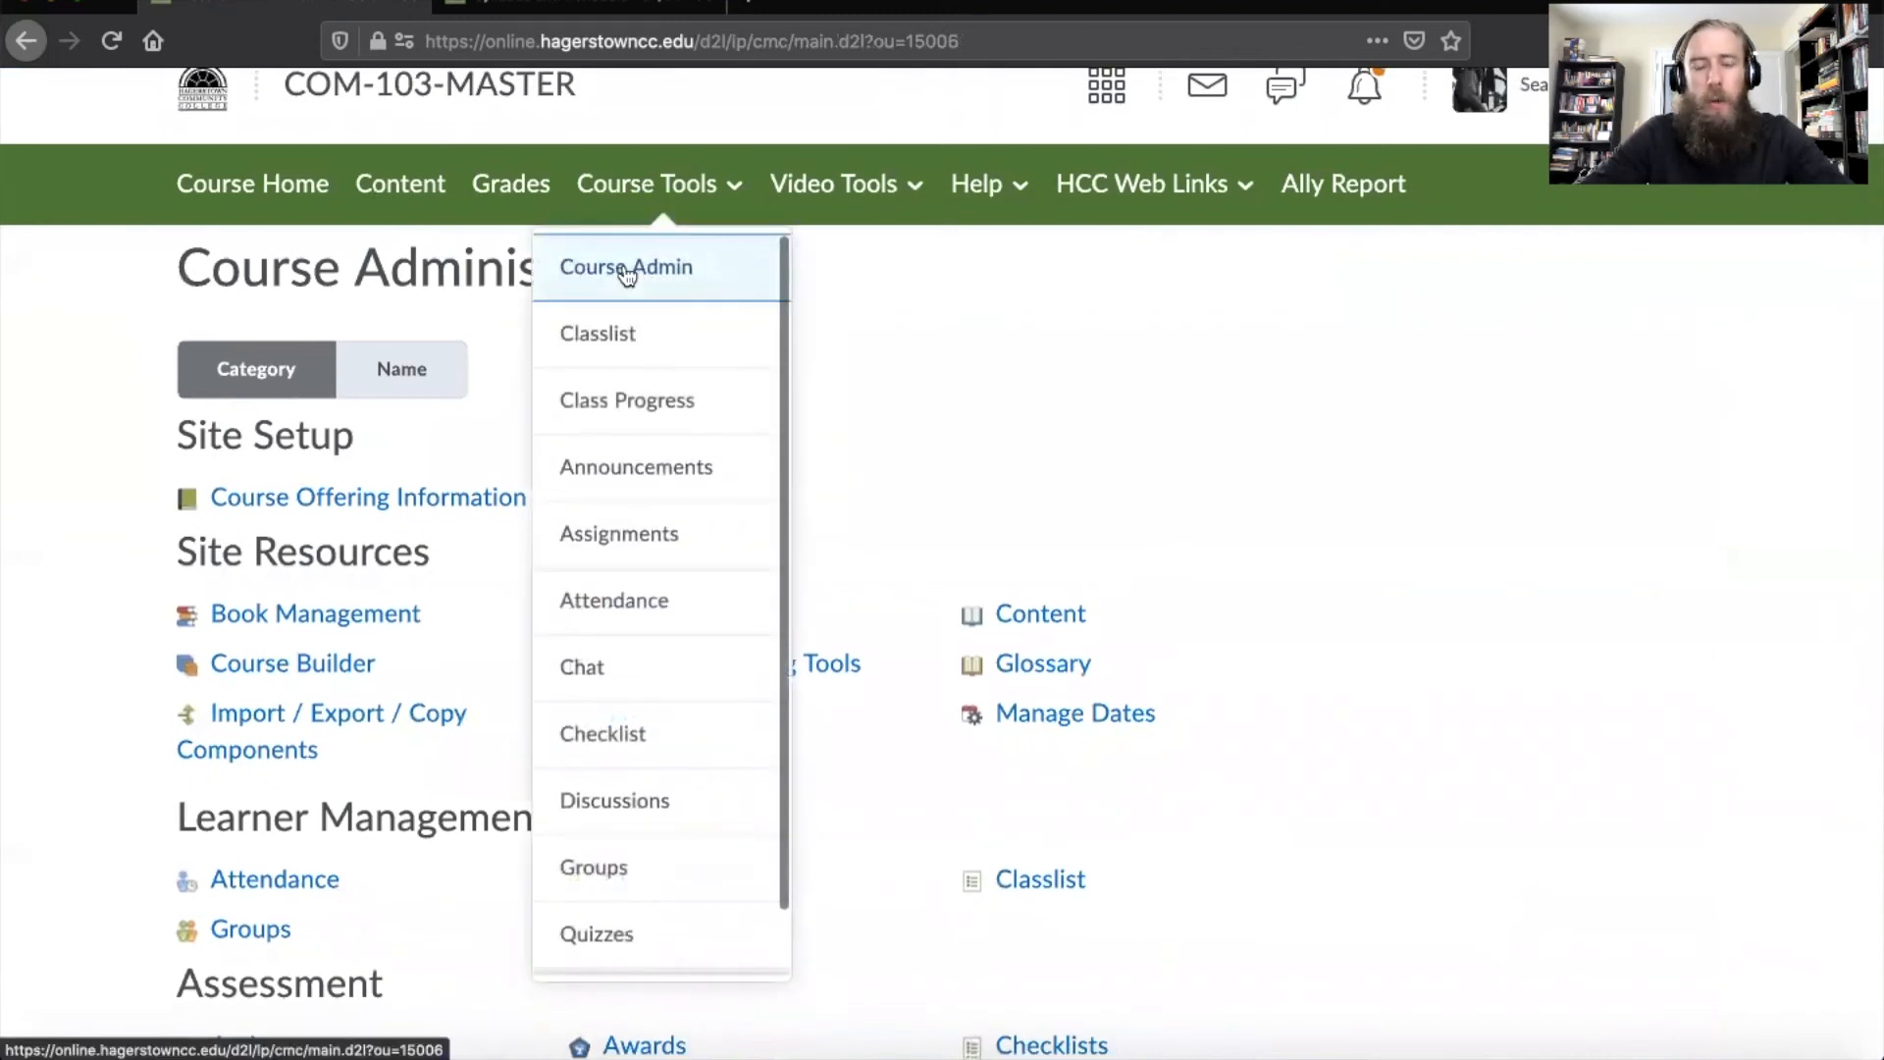
pyautogui.click(964, 352)
pyautogui.scroll(-4, 963, 351)
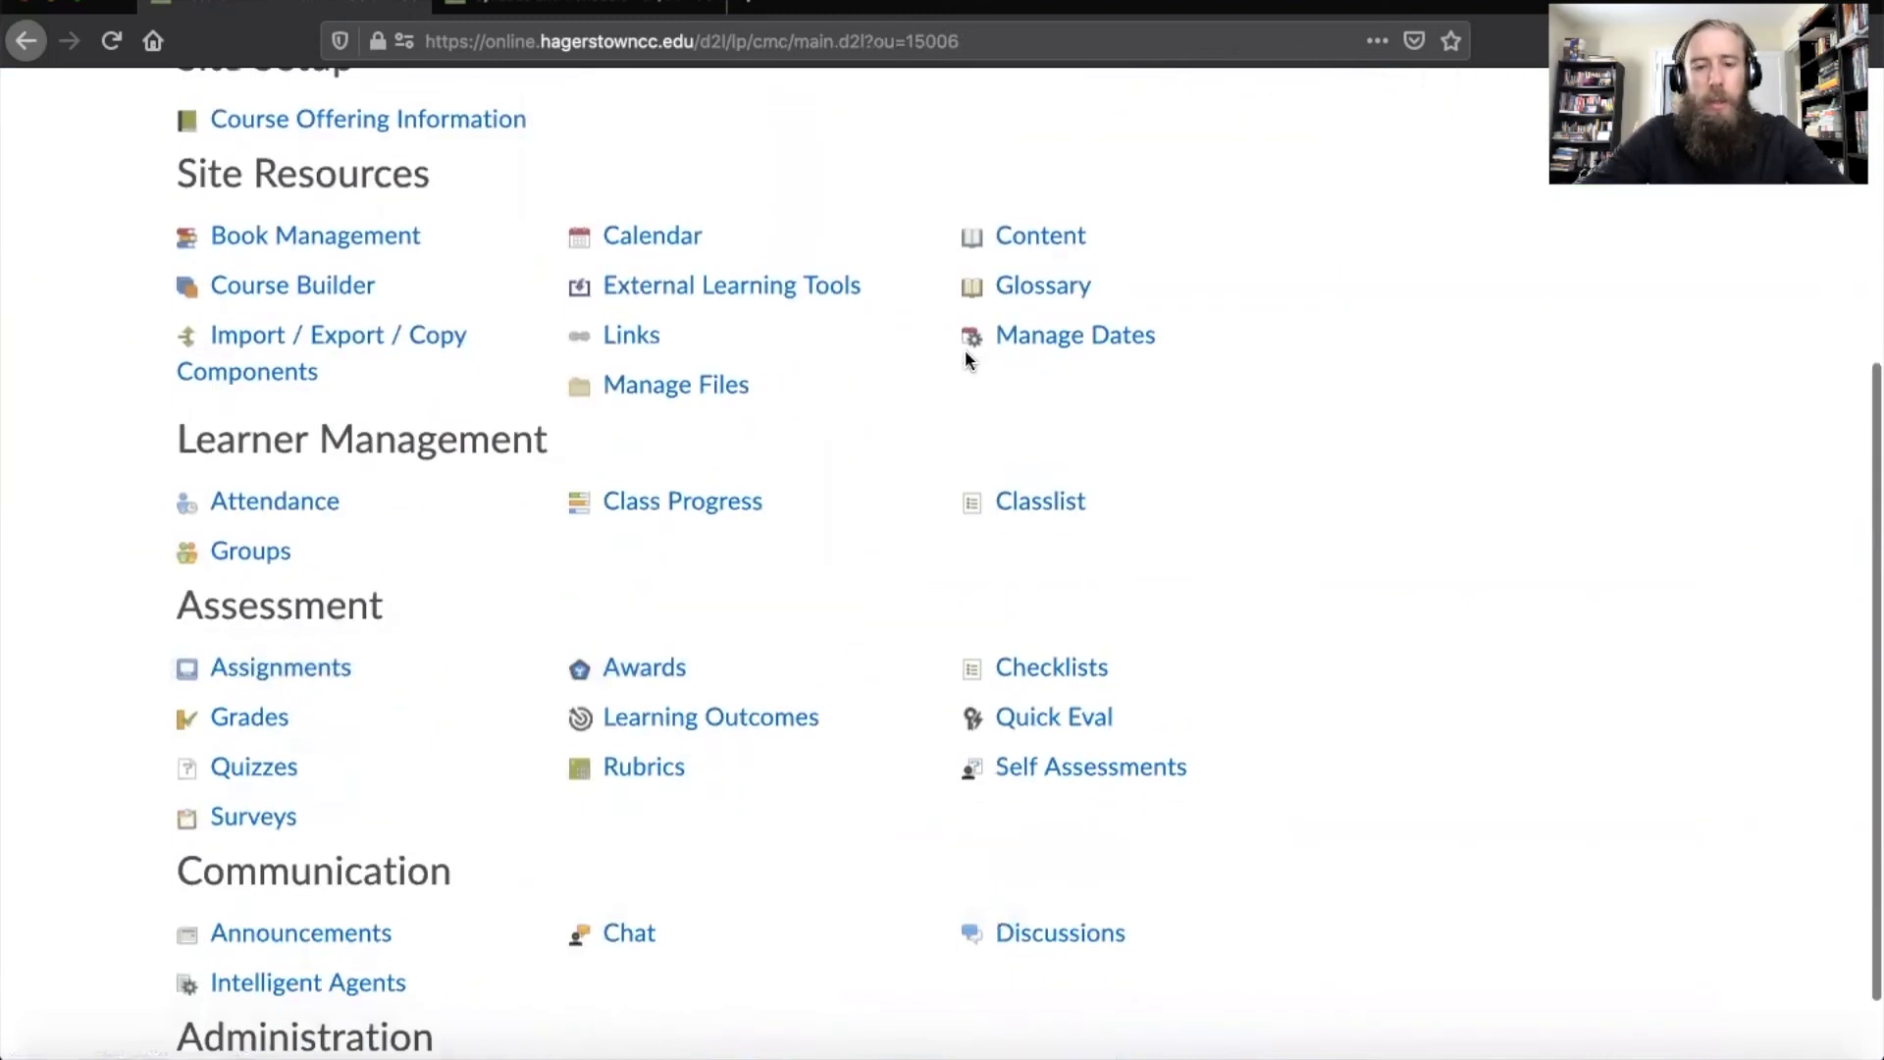
pyautogui.click(638, 771)
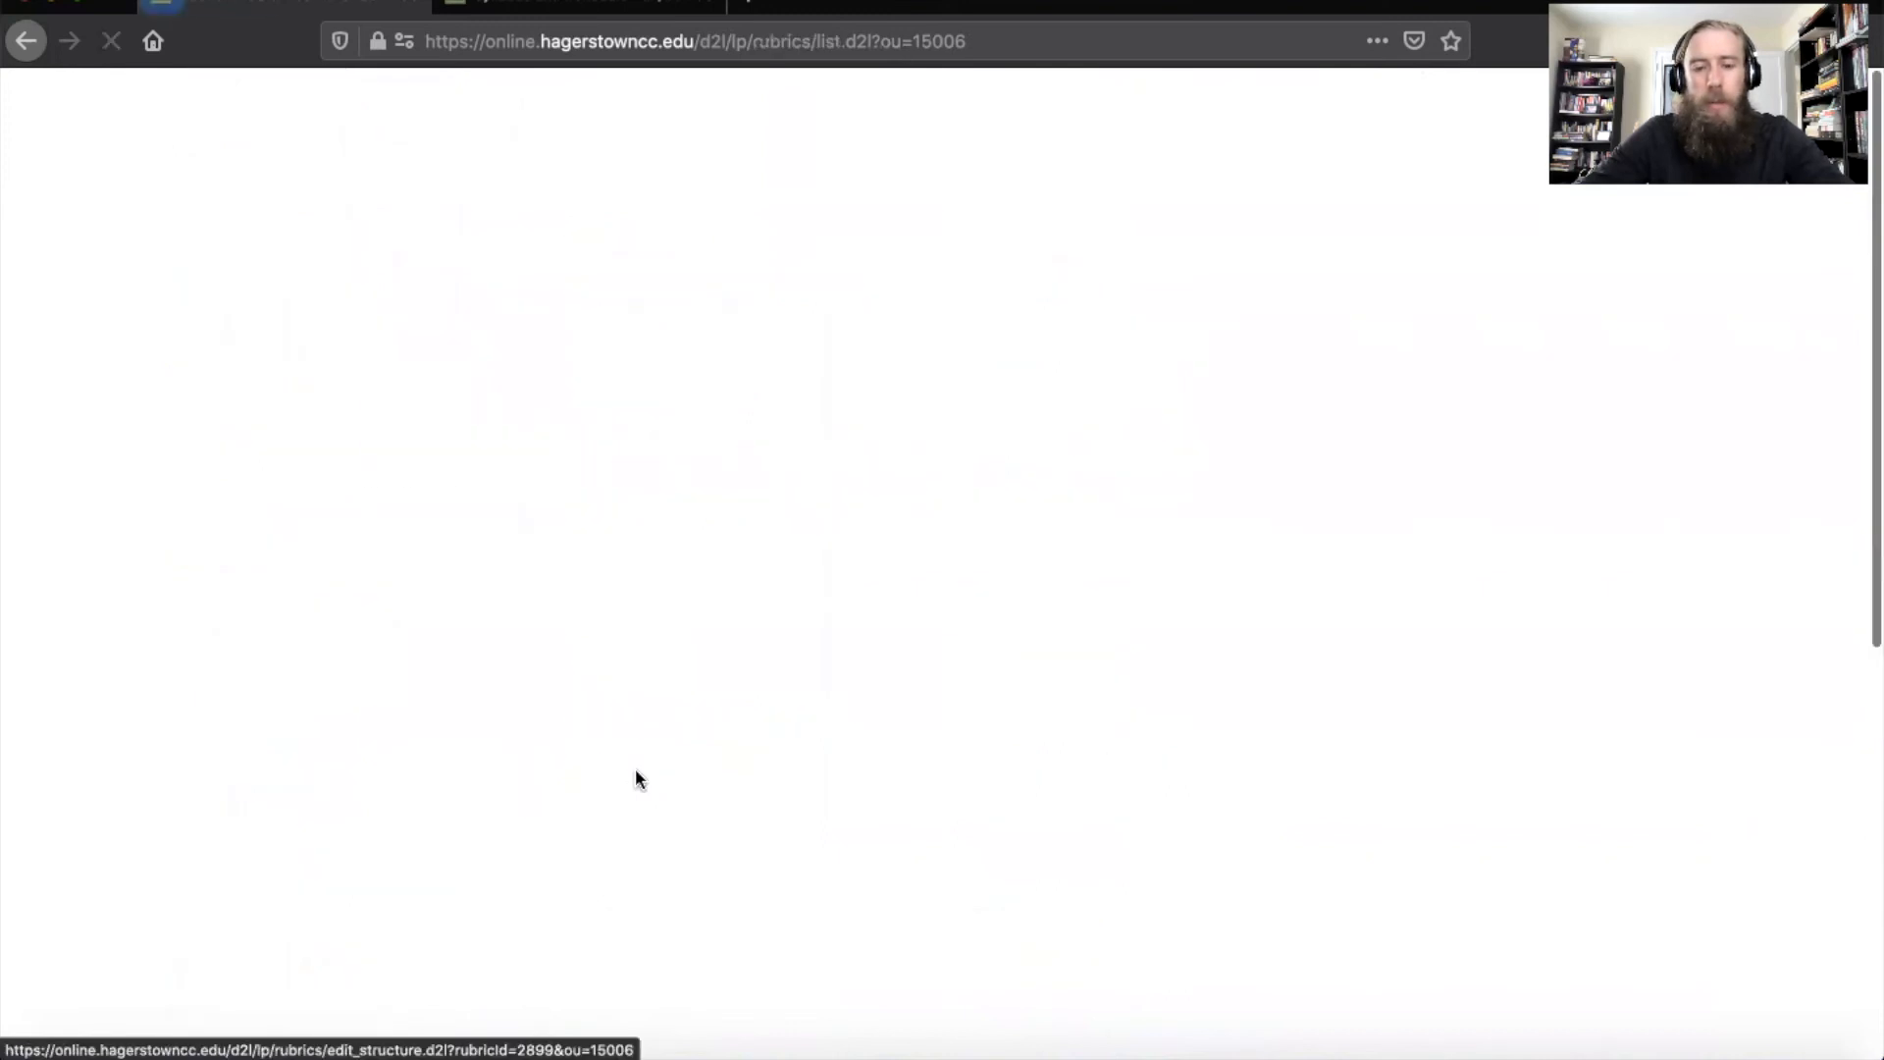
pyautogui.scroll(-2, 934, 797)
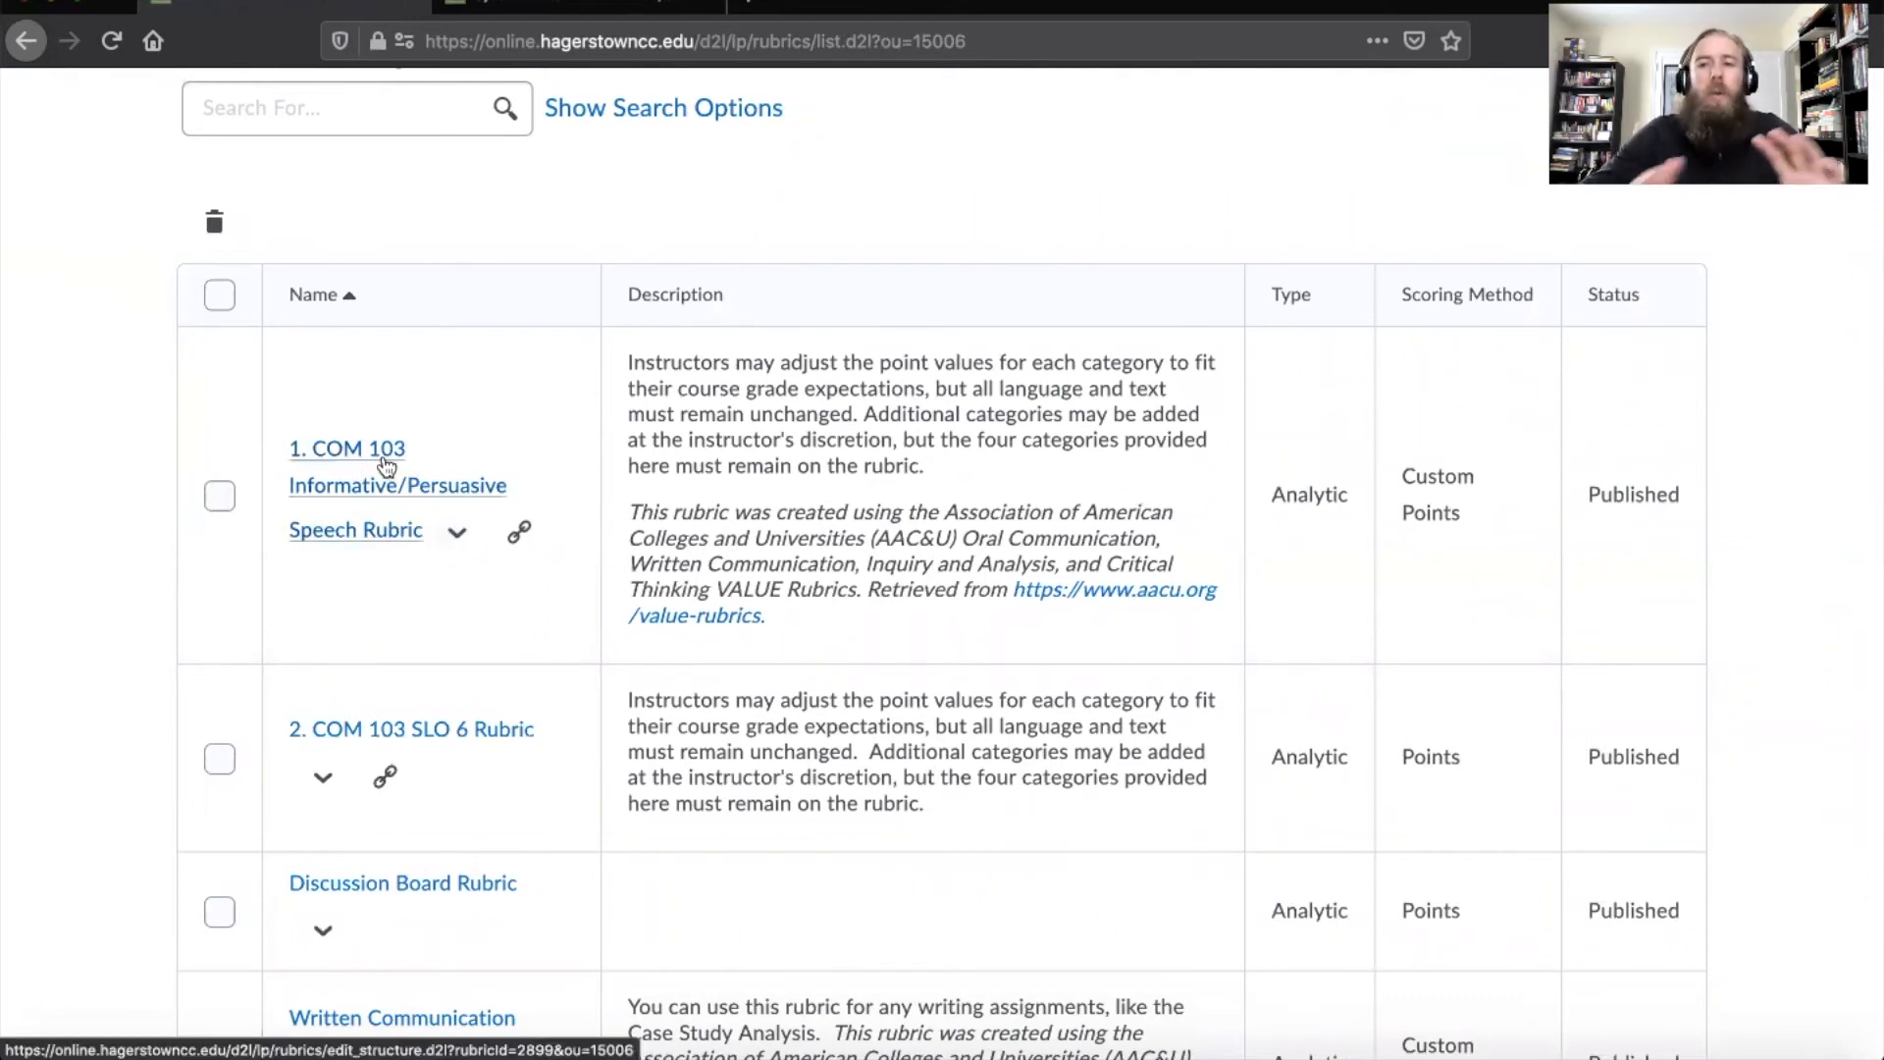
# Review all four rubrics in the list, including the Discussion Board and Written Communication VALUE rubrics, and their usage descriptions
pyautogui.scroll(-2, 895, 508)
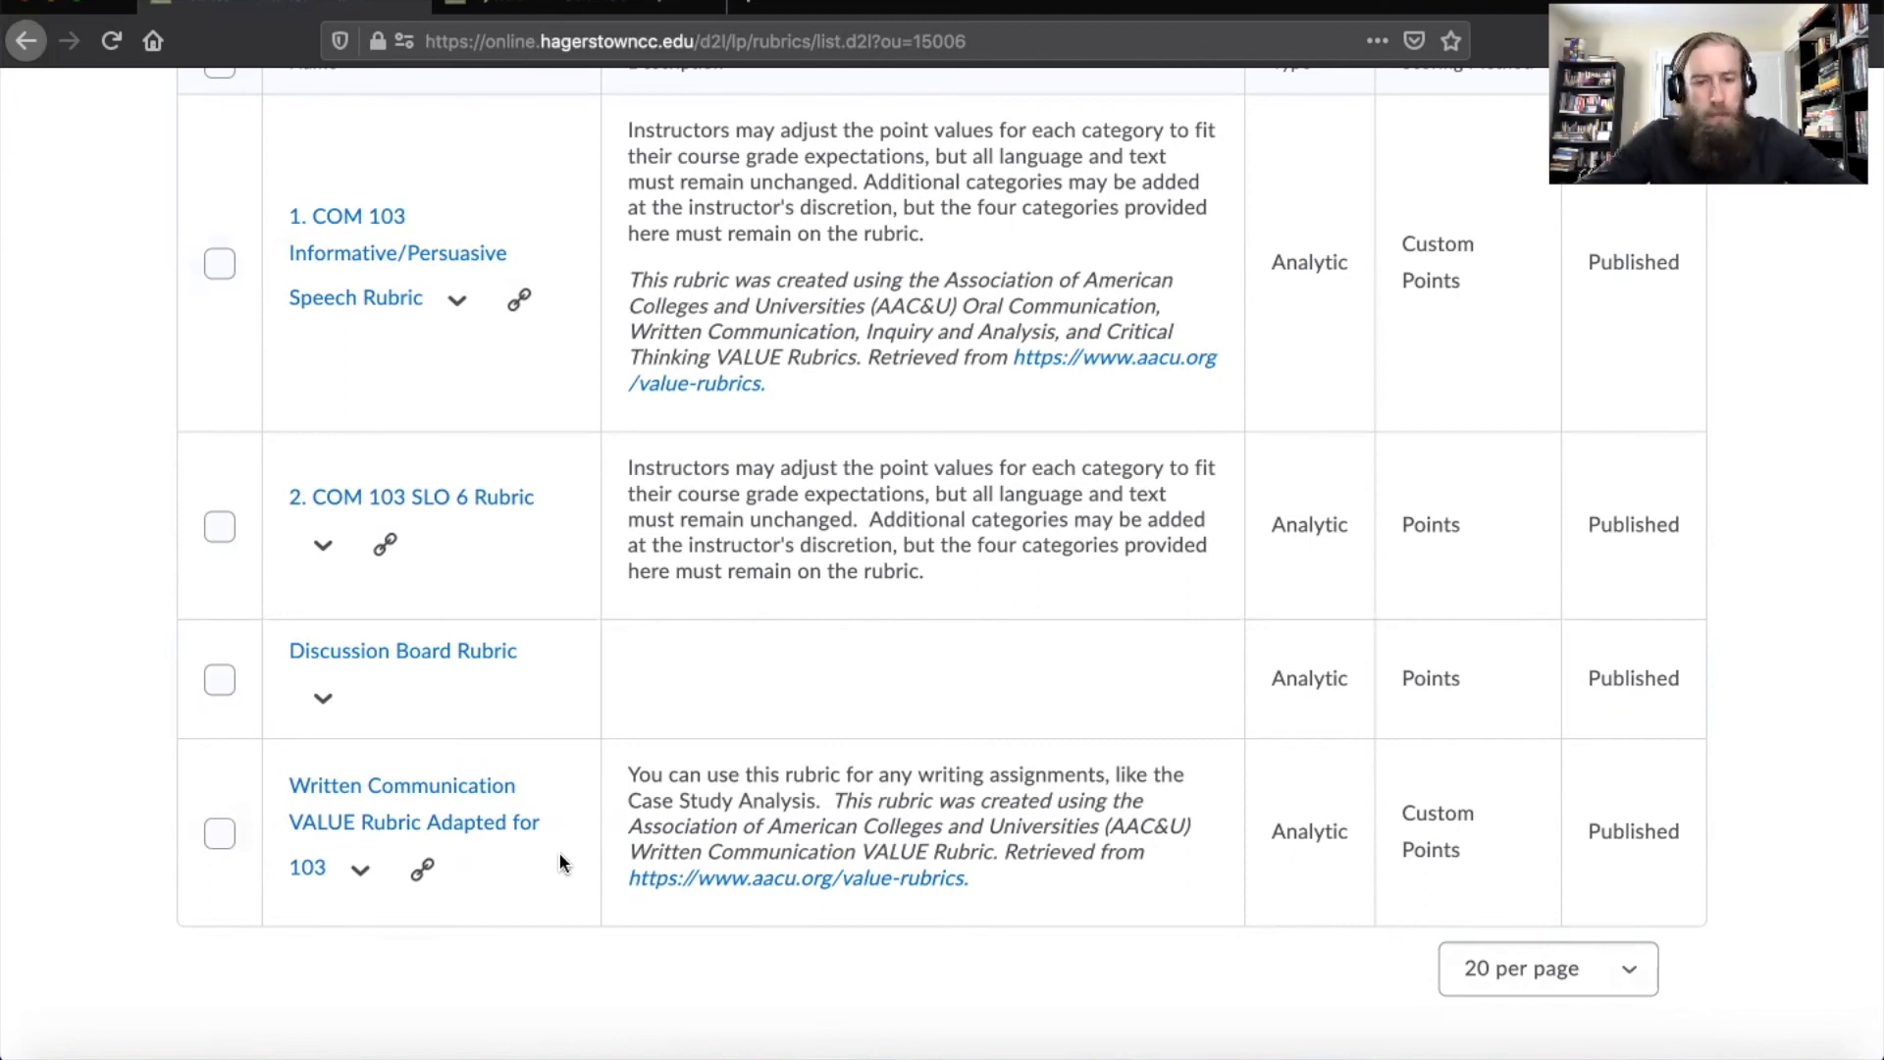
pyautogui.scroll(3, 562, 863)
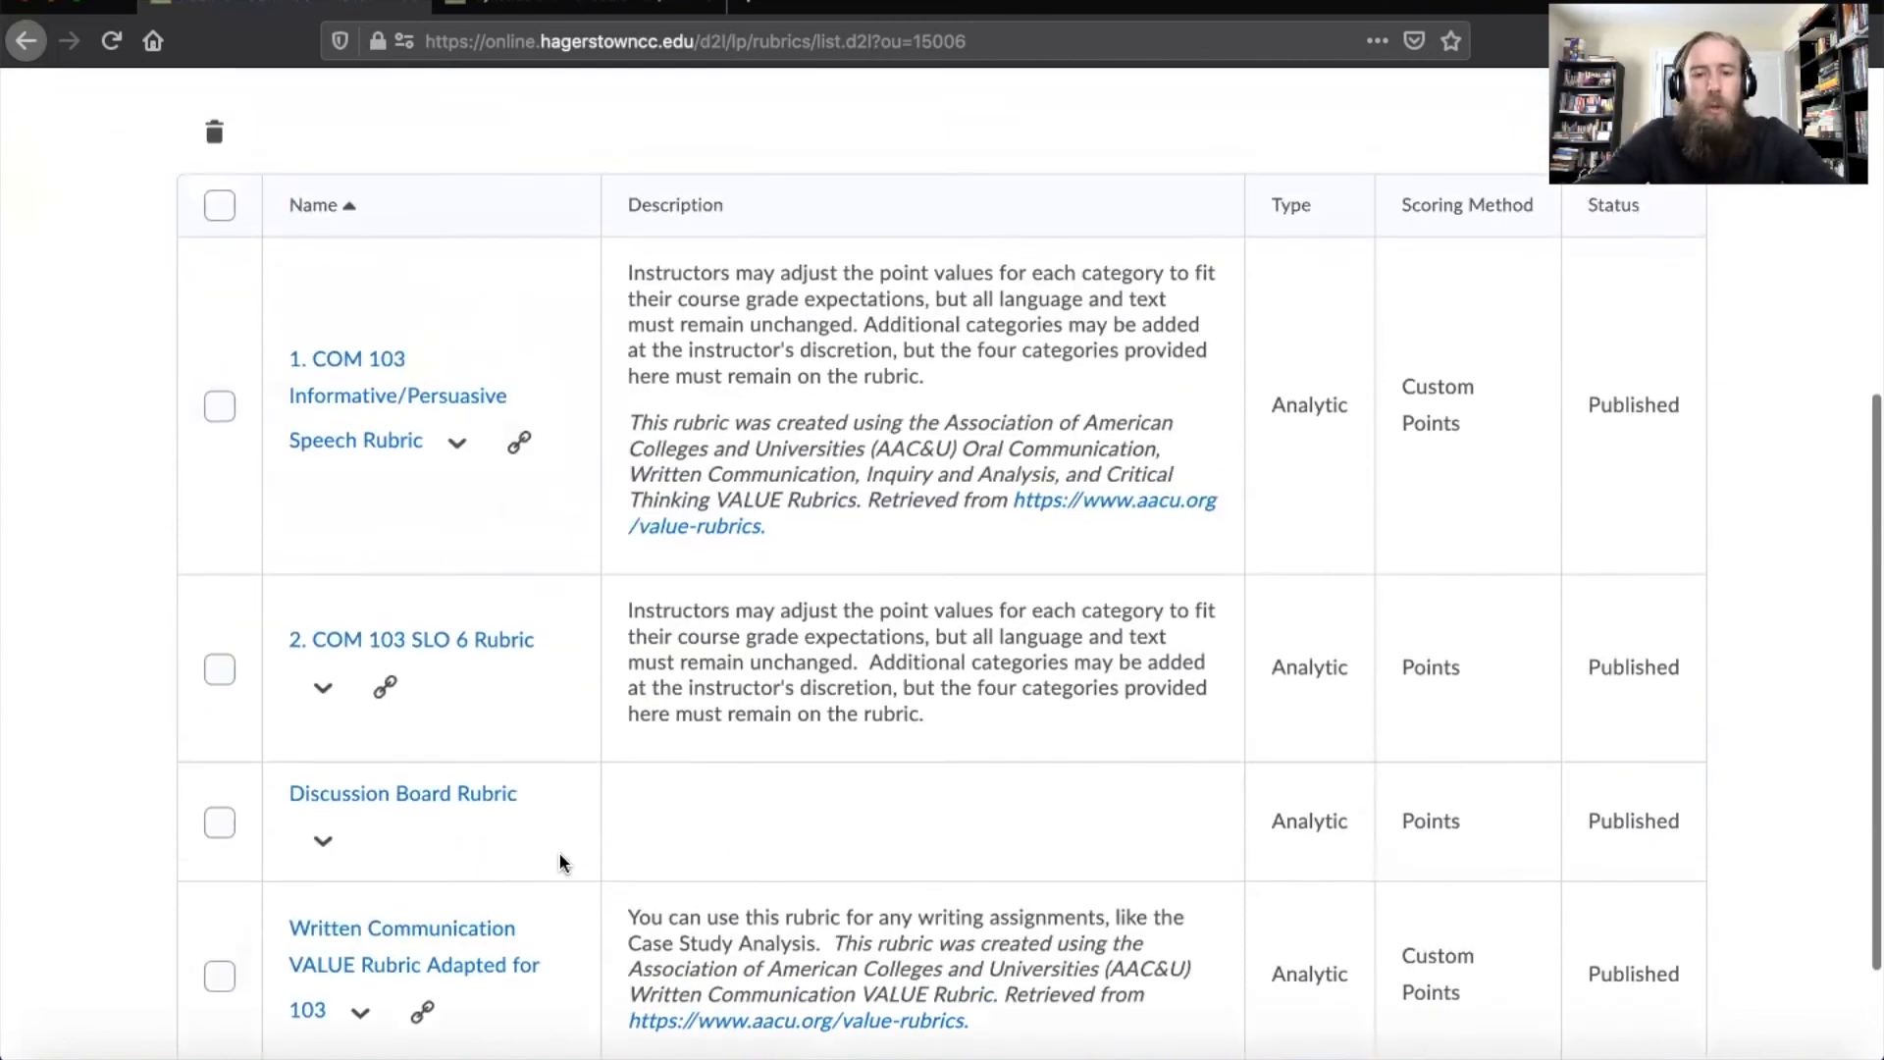
pyautogui.scroll(-3, 562, 864)
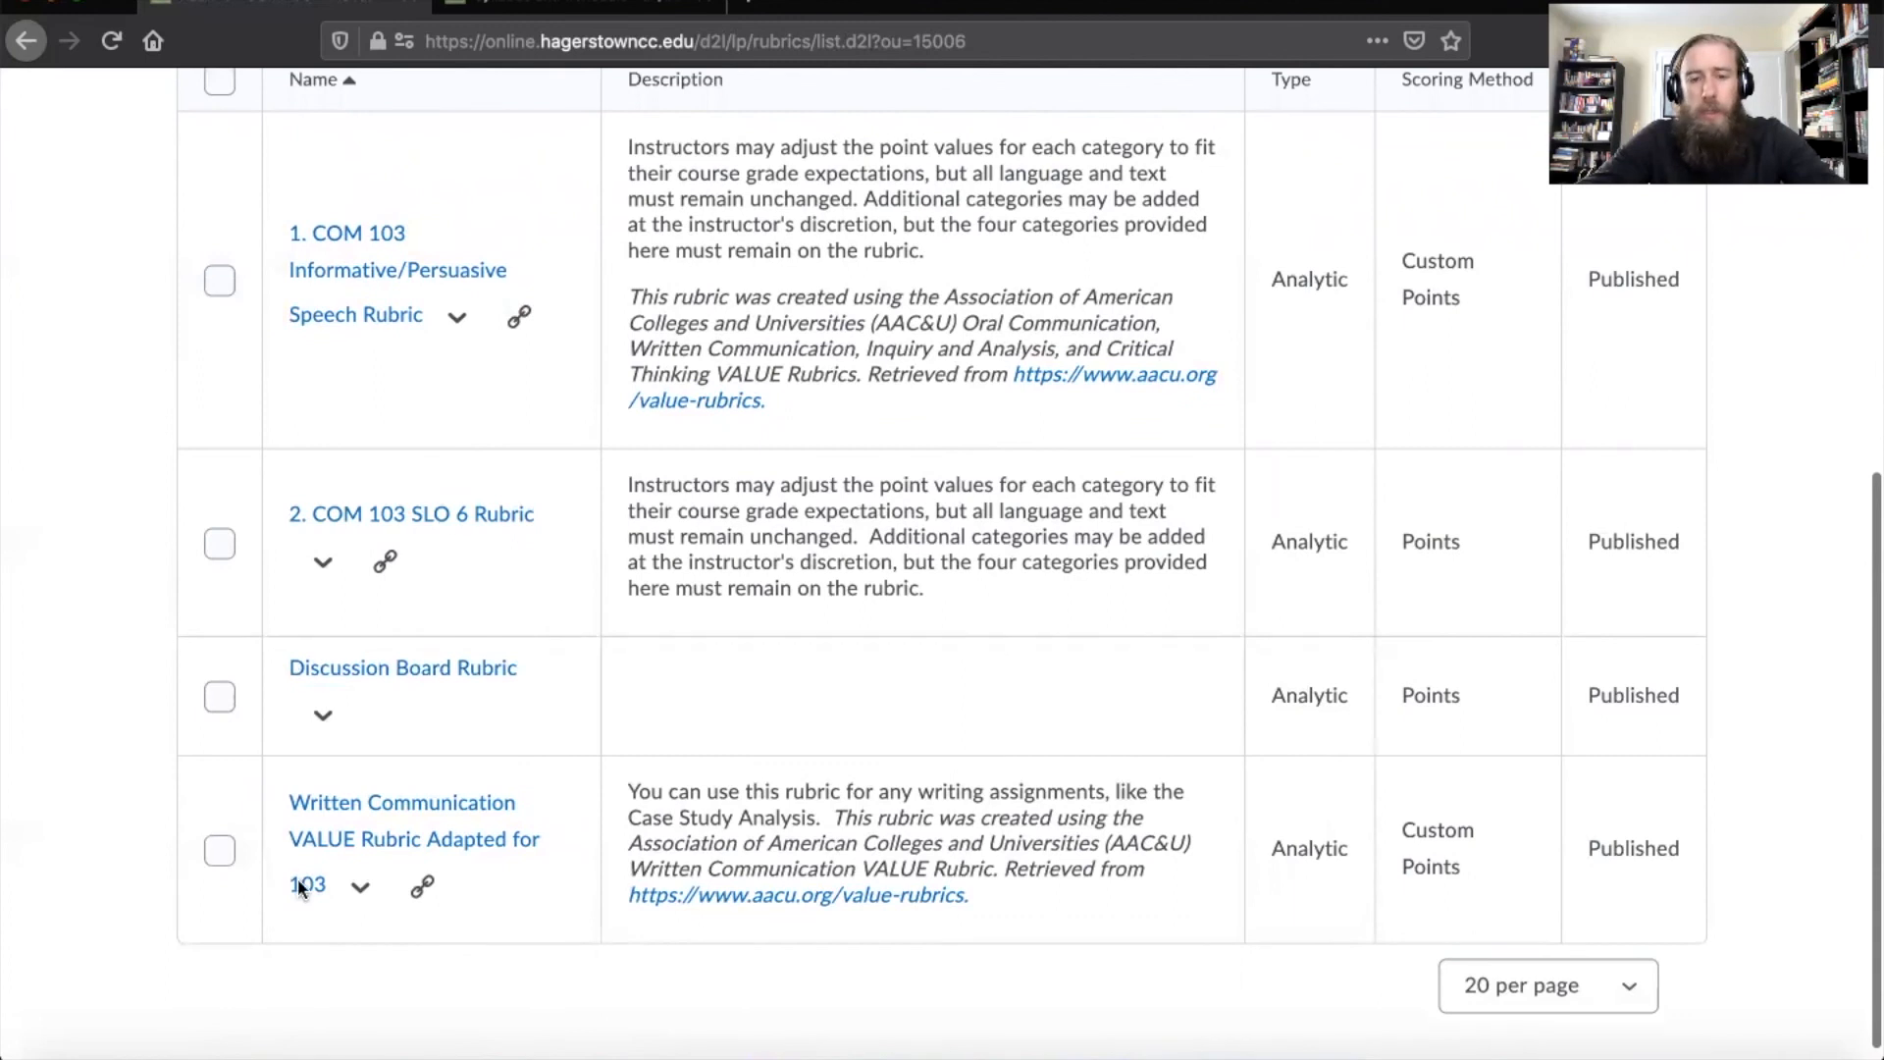
pyautogui.scroll(5, 662, 631)
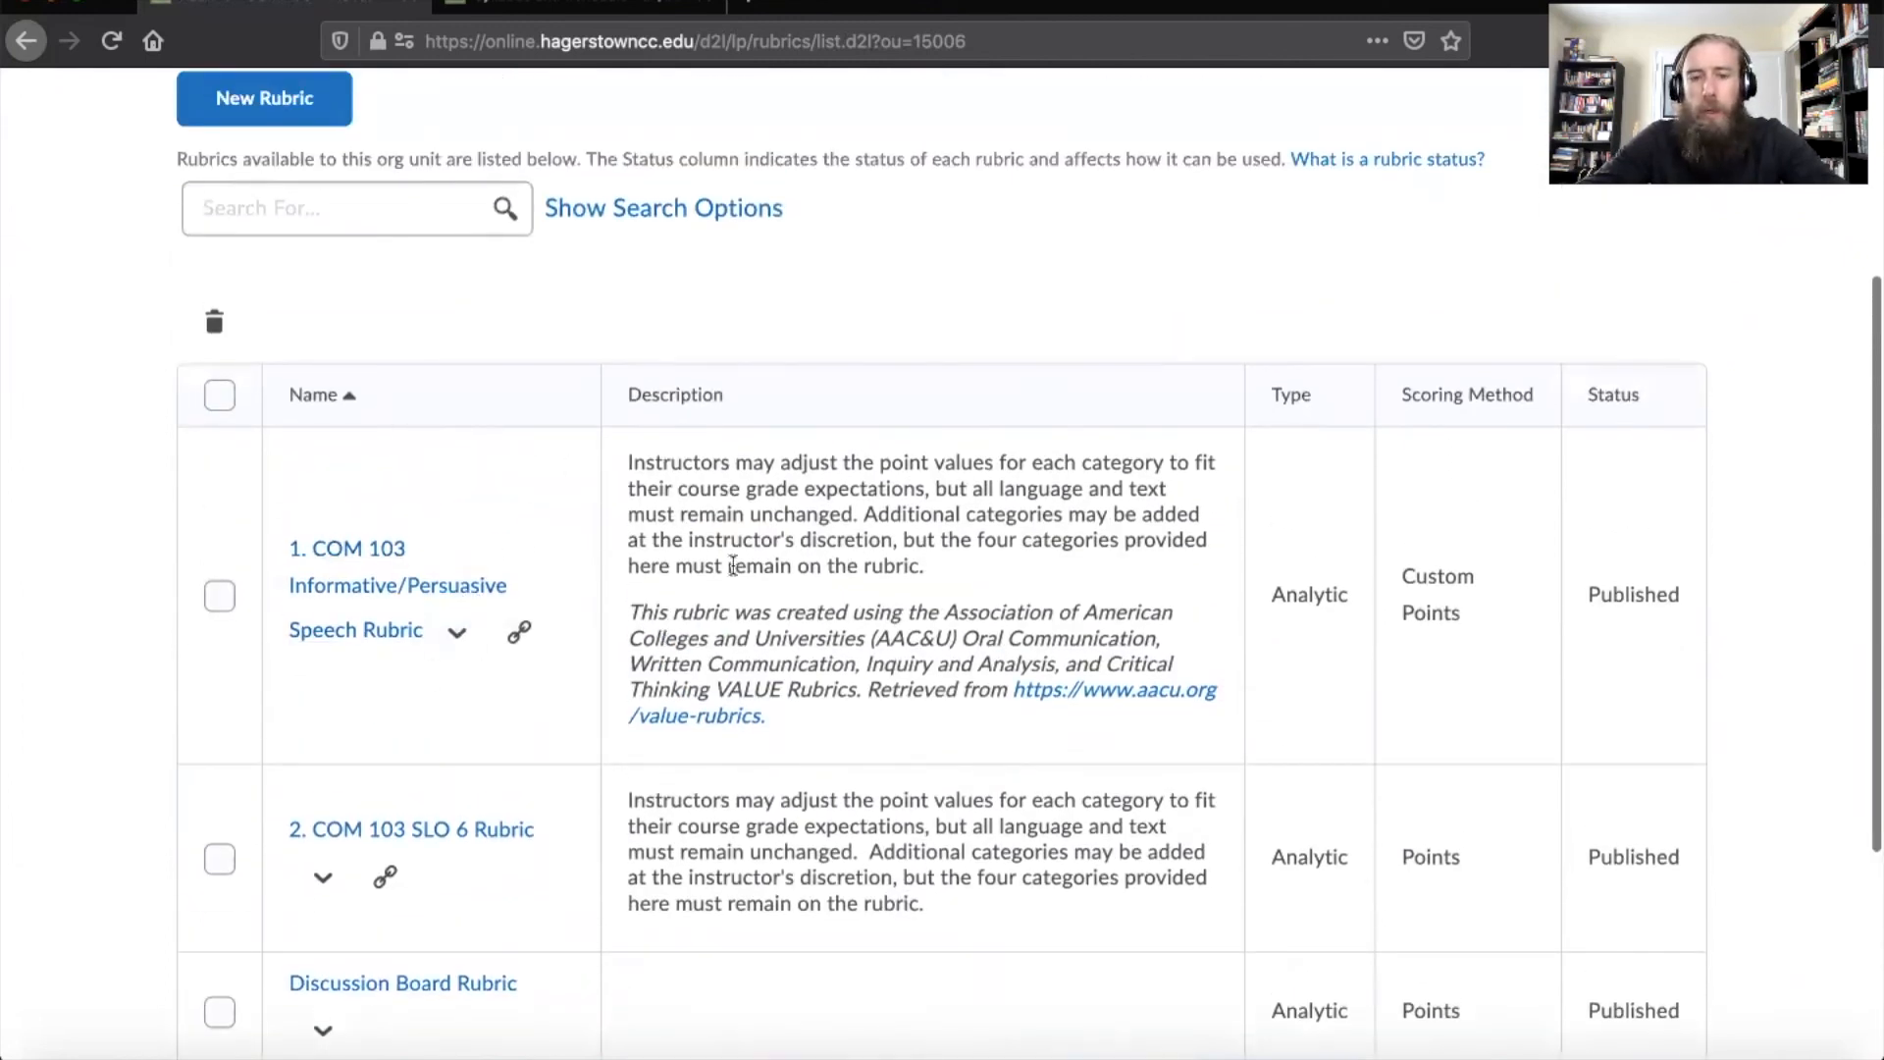
pyautogui.scroll(1, 731, 565)
pyautogui.scroll(4, 732, 566)
pyautogui.scroll(-1, 732, 566)
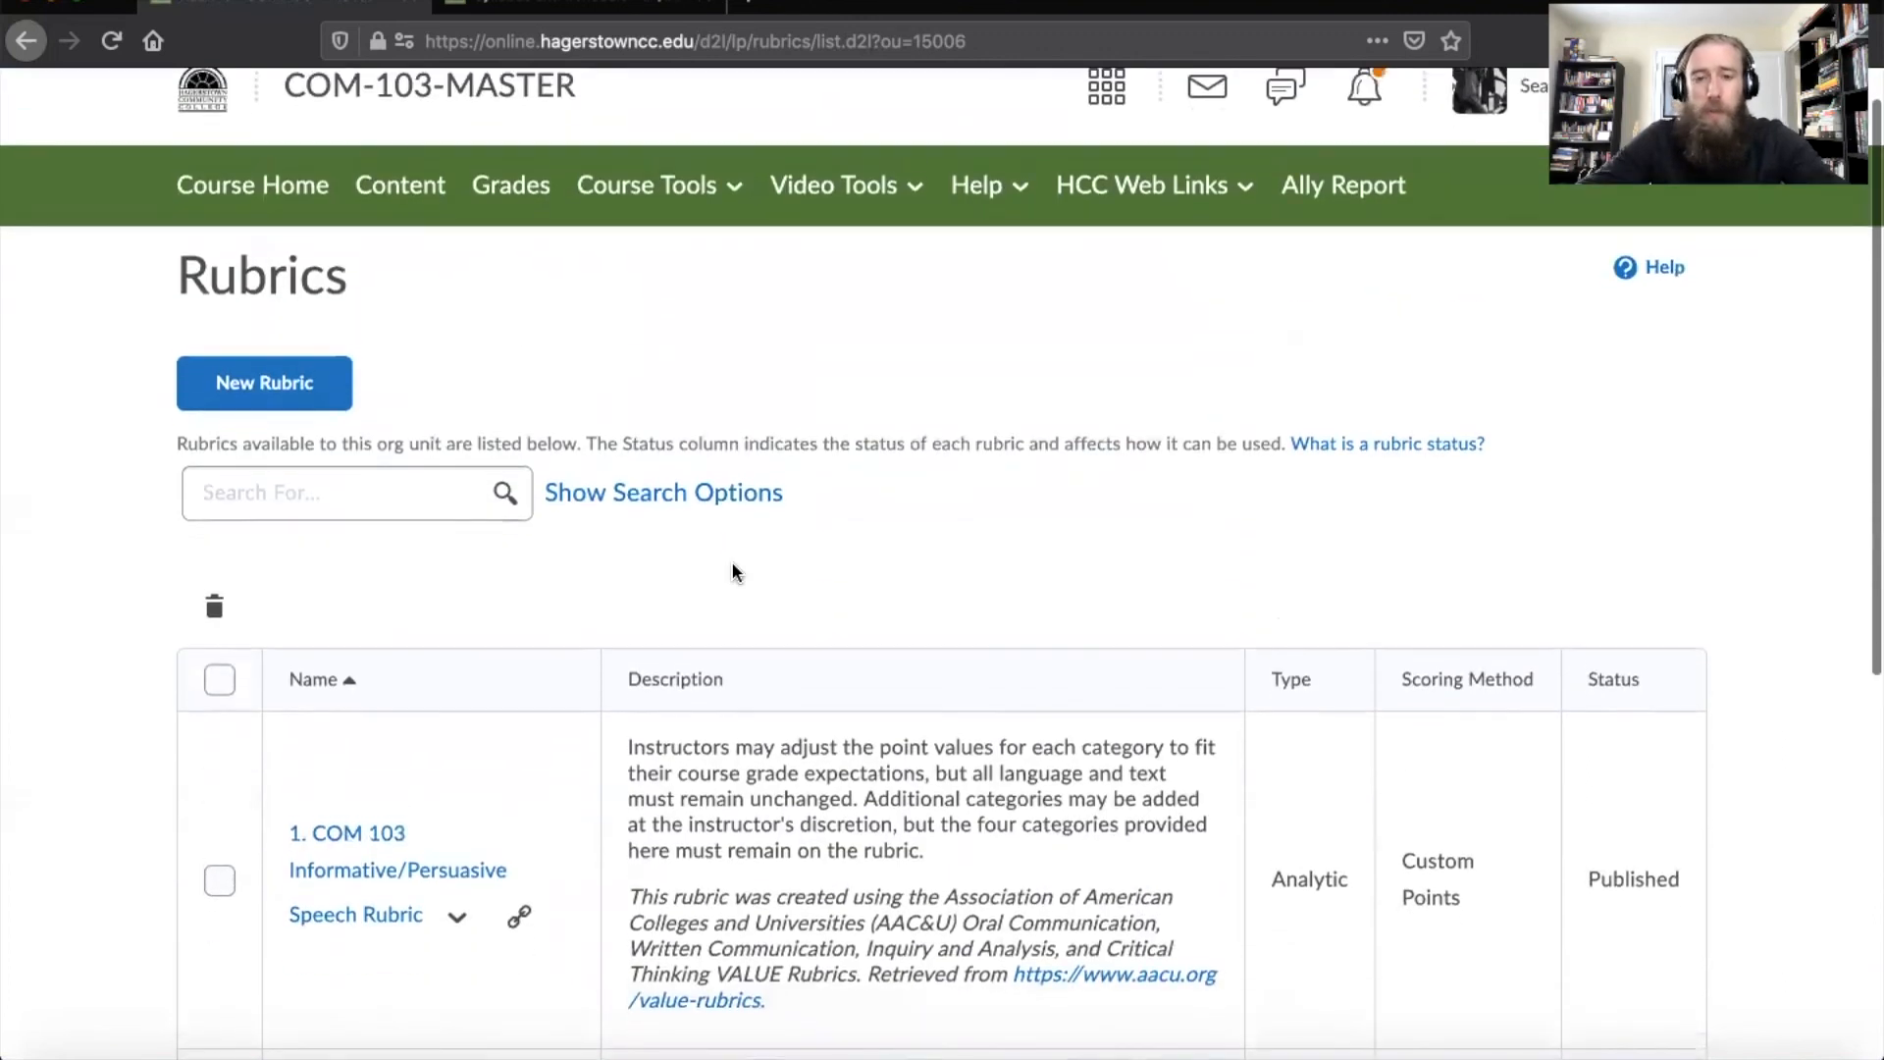
pyautogui.scroll(1, 732, 570)
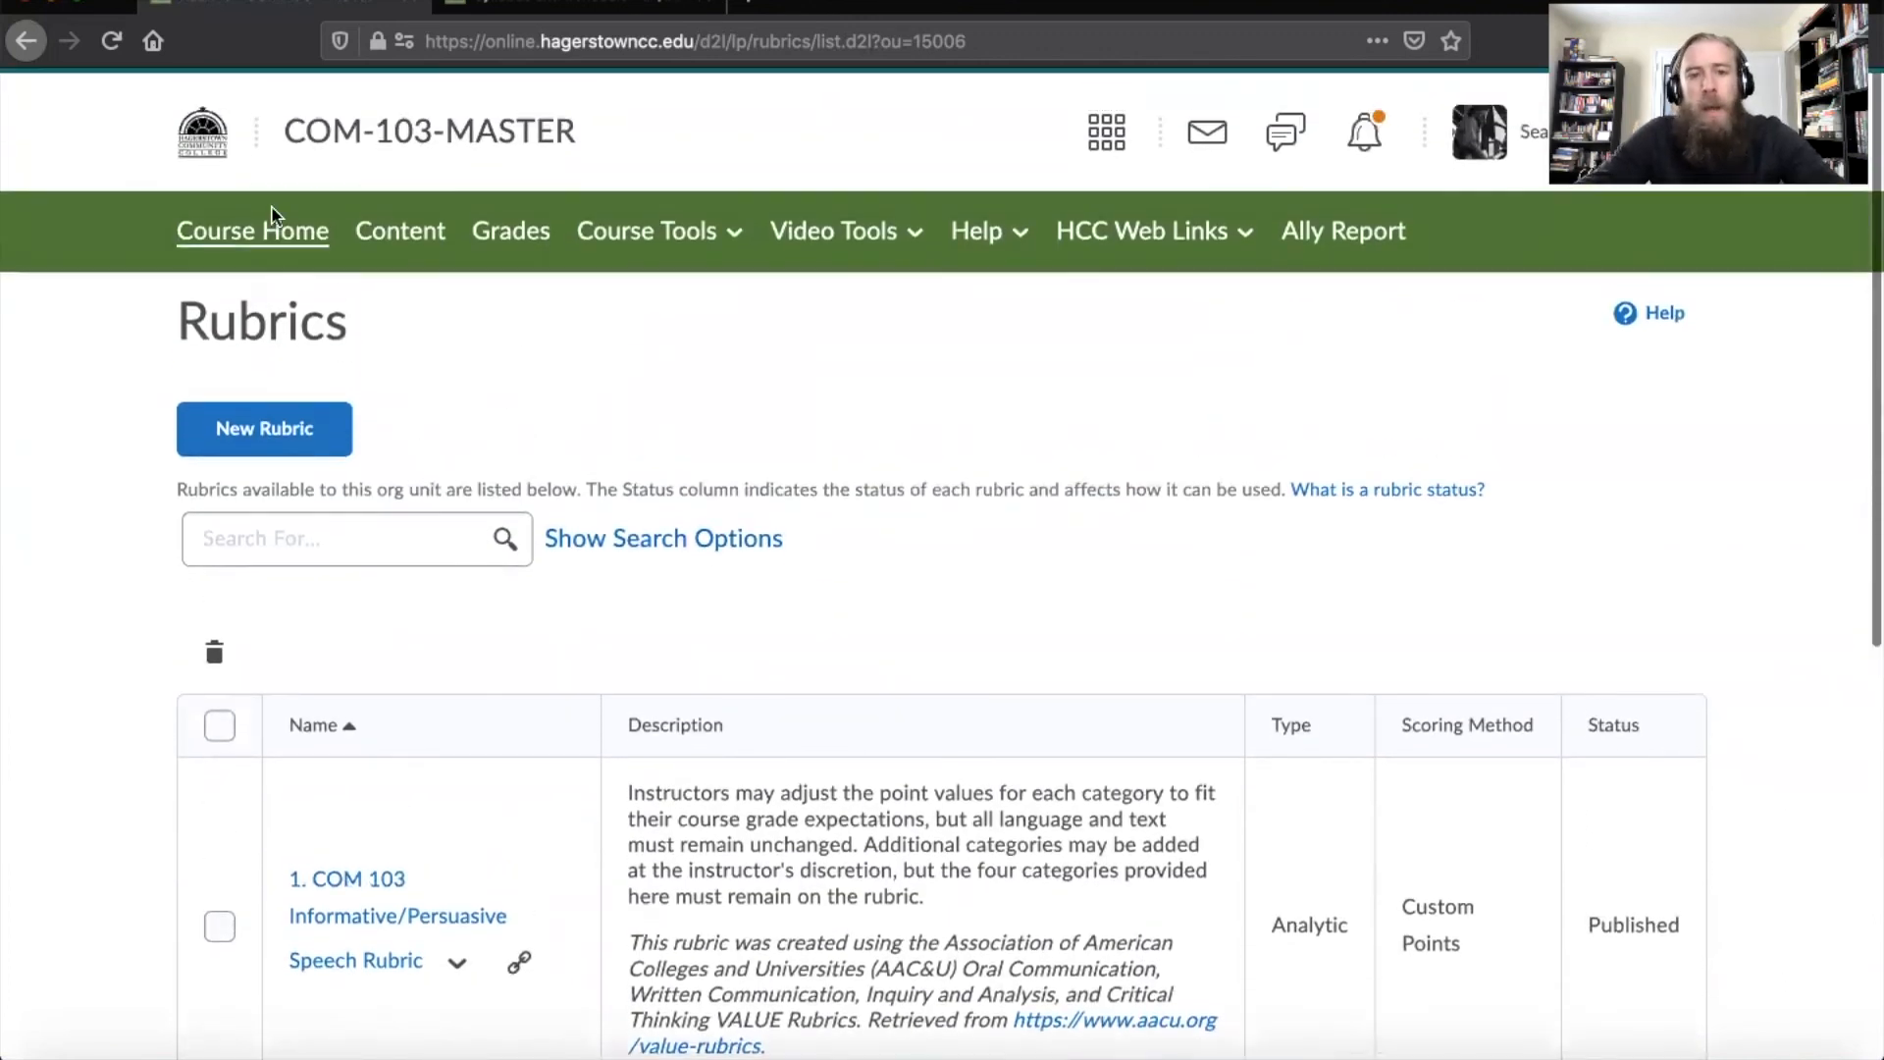
# Return to the COM-103-MASTER course home and review the new-instructor course package announcement and its attachments
pyautogui.click(286, 240)
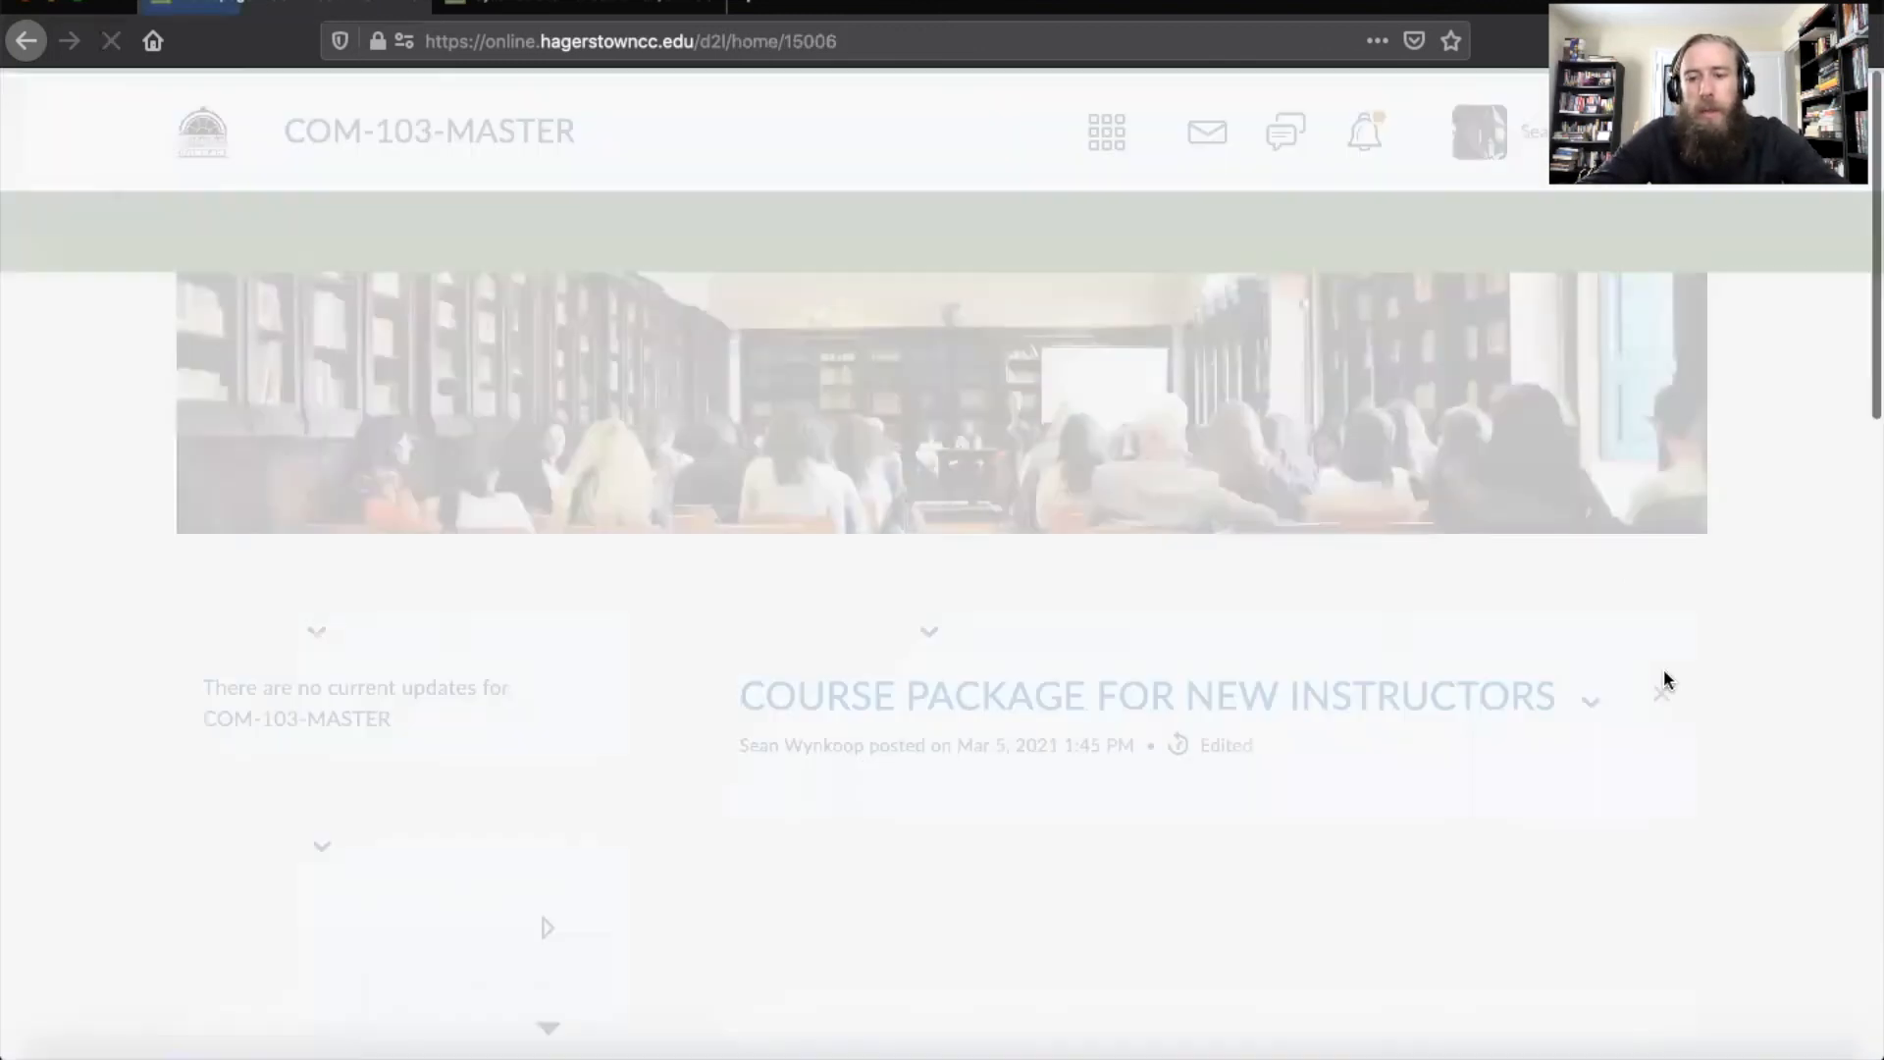
pyautogui.scroll(-8, 1663, 668)
pyautogui.scroll(4, 1663, 668)
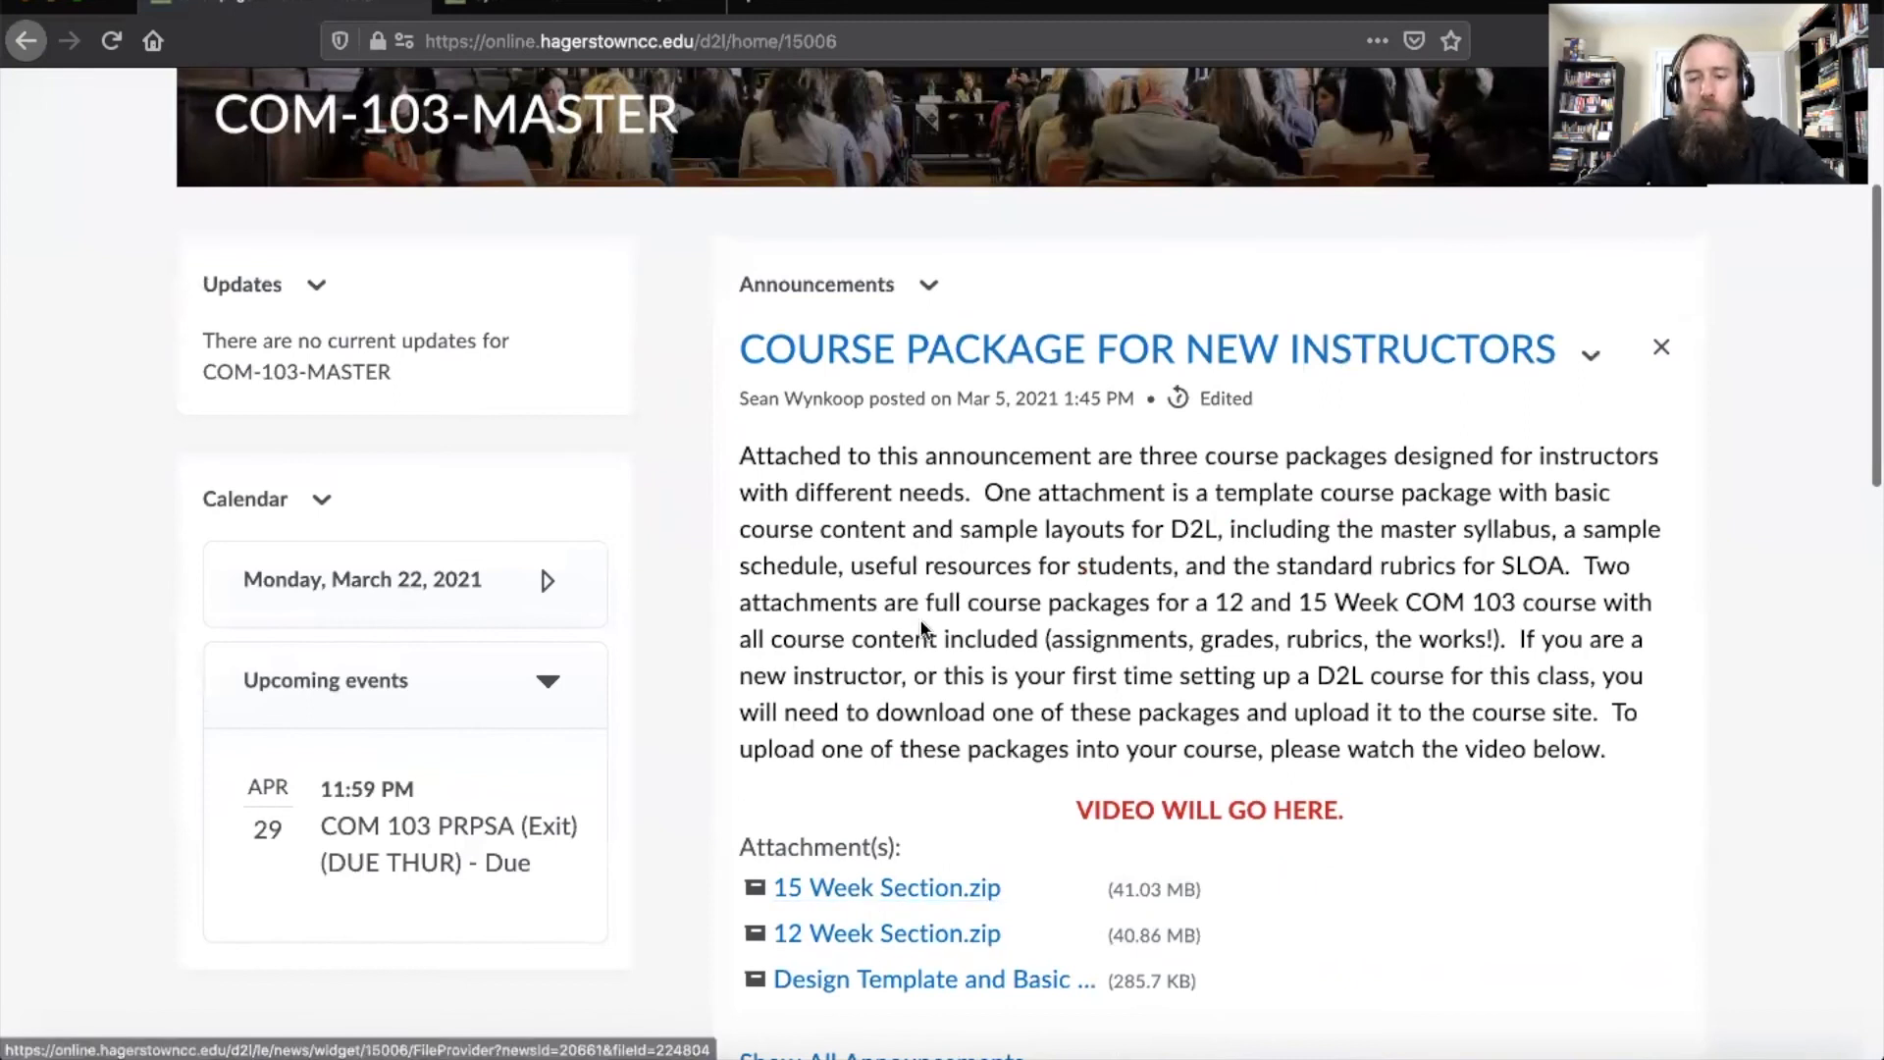
pyautogui.scroll(4, 923, 629)
# From the Credit Spring 2021 courses, open 21/SP Public Speaking (COM-103-03) and go to its course content
pyautogui.click(205, 147)
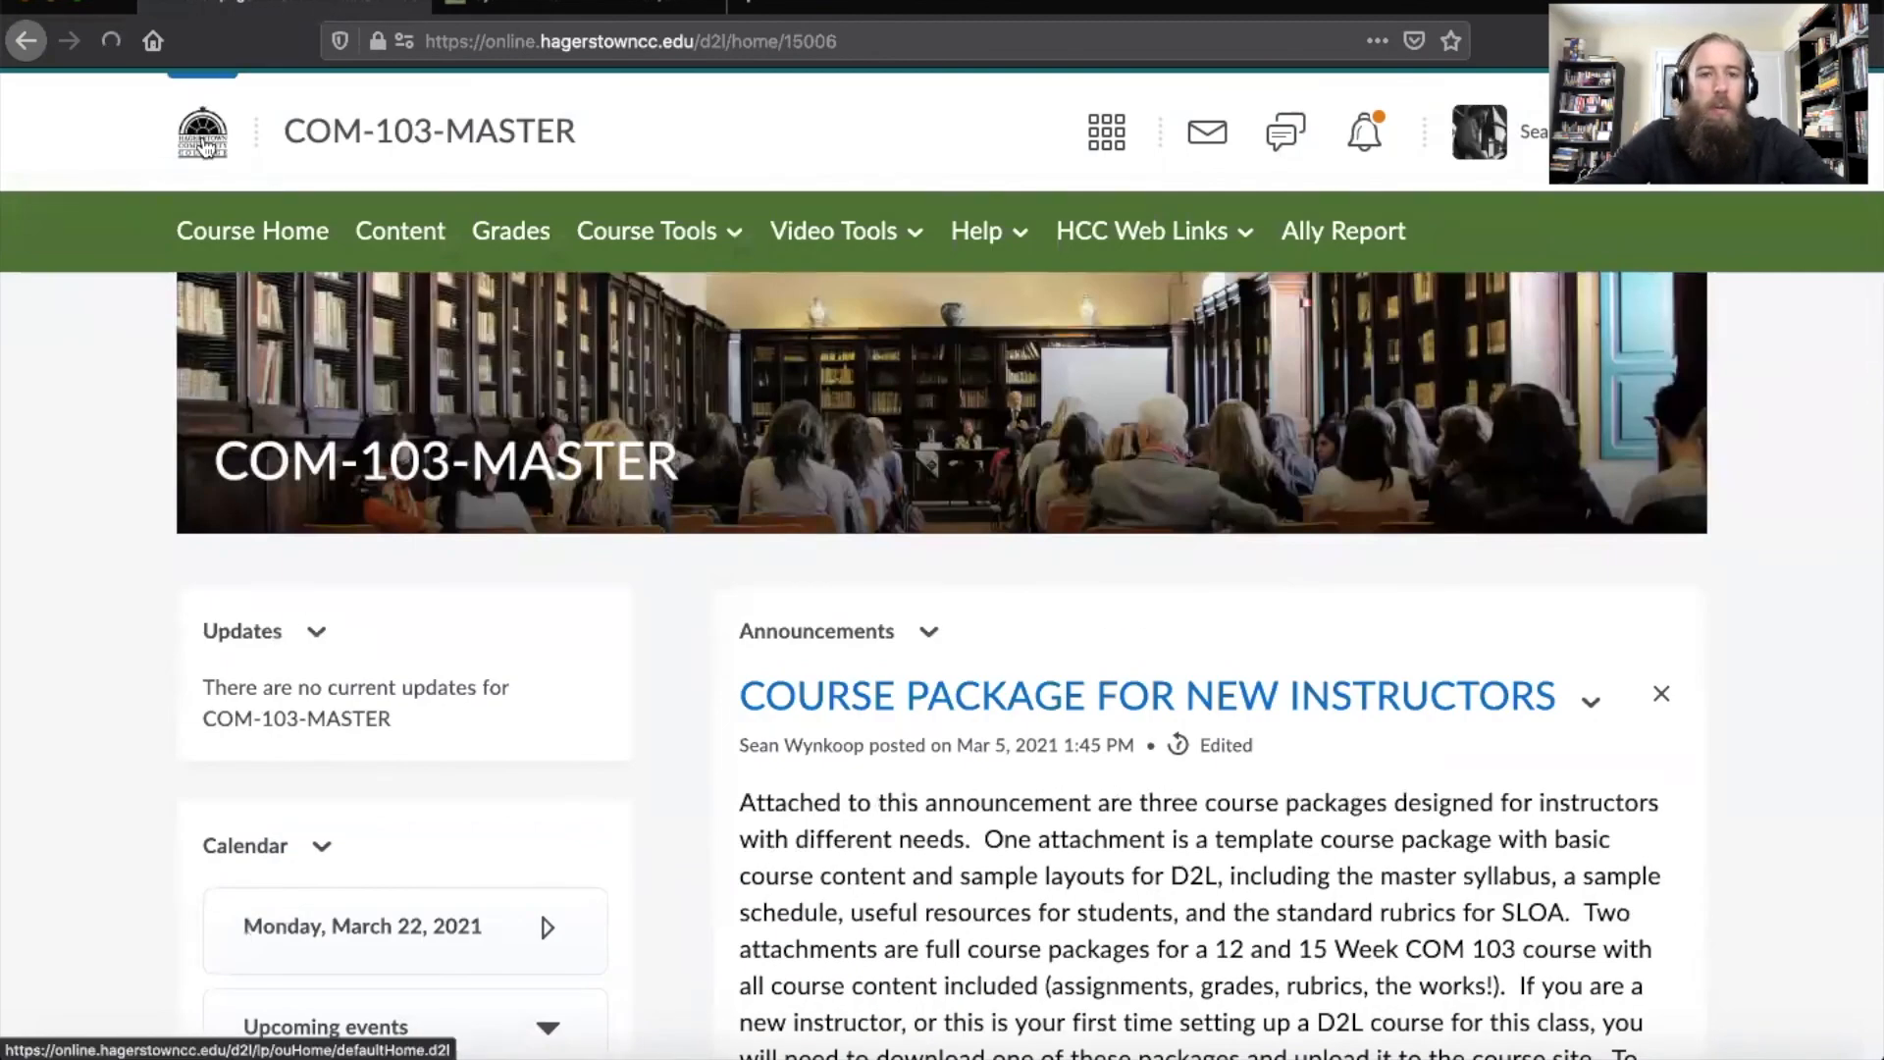
pyautogui.scroll(-1, 753, 528)
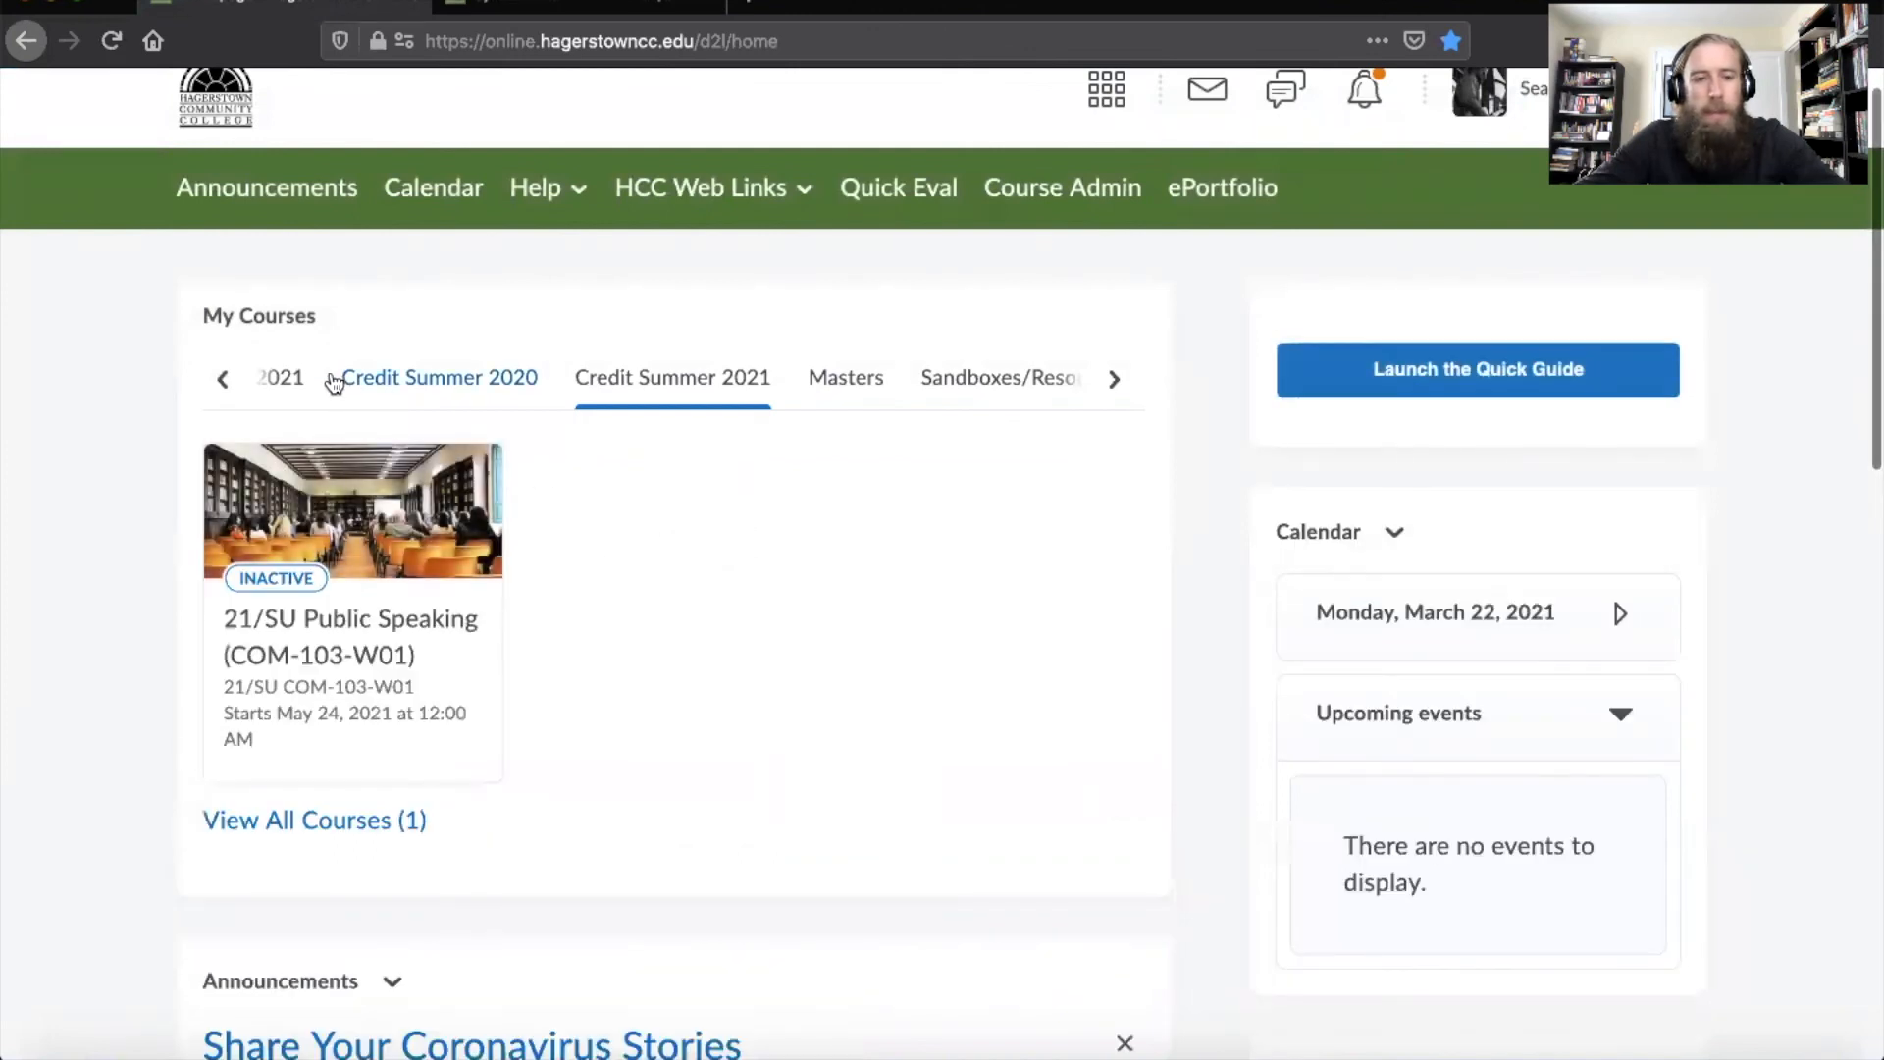
pyautogui.click(295, 376)
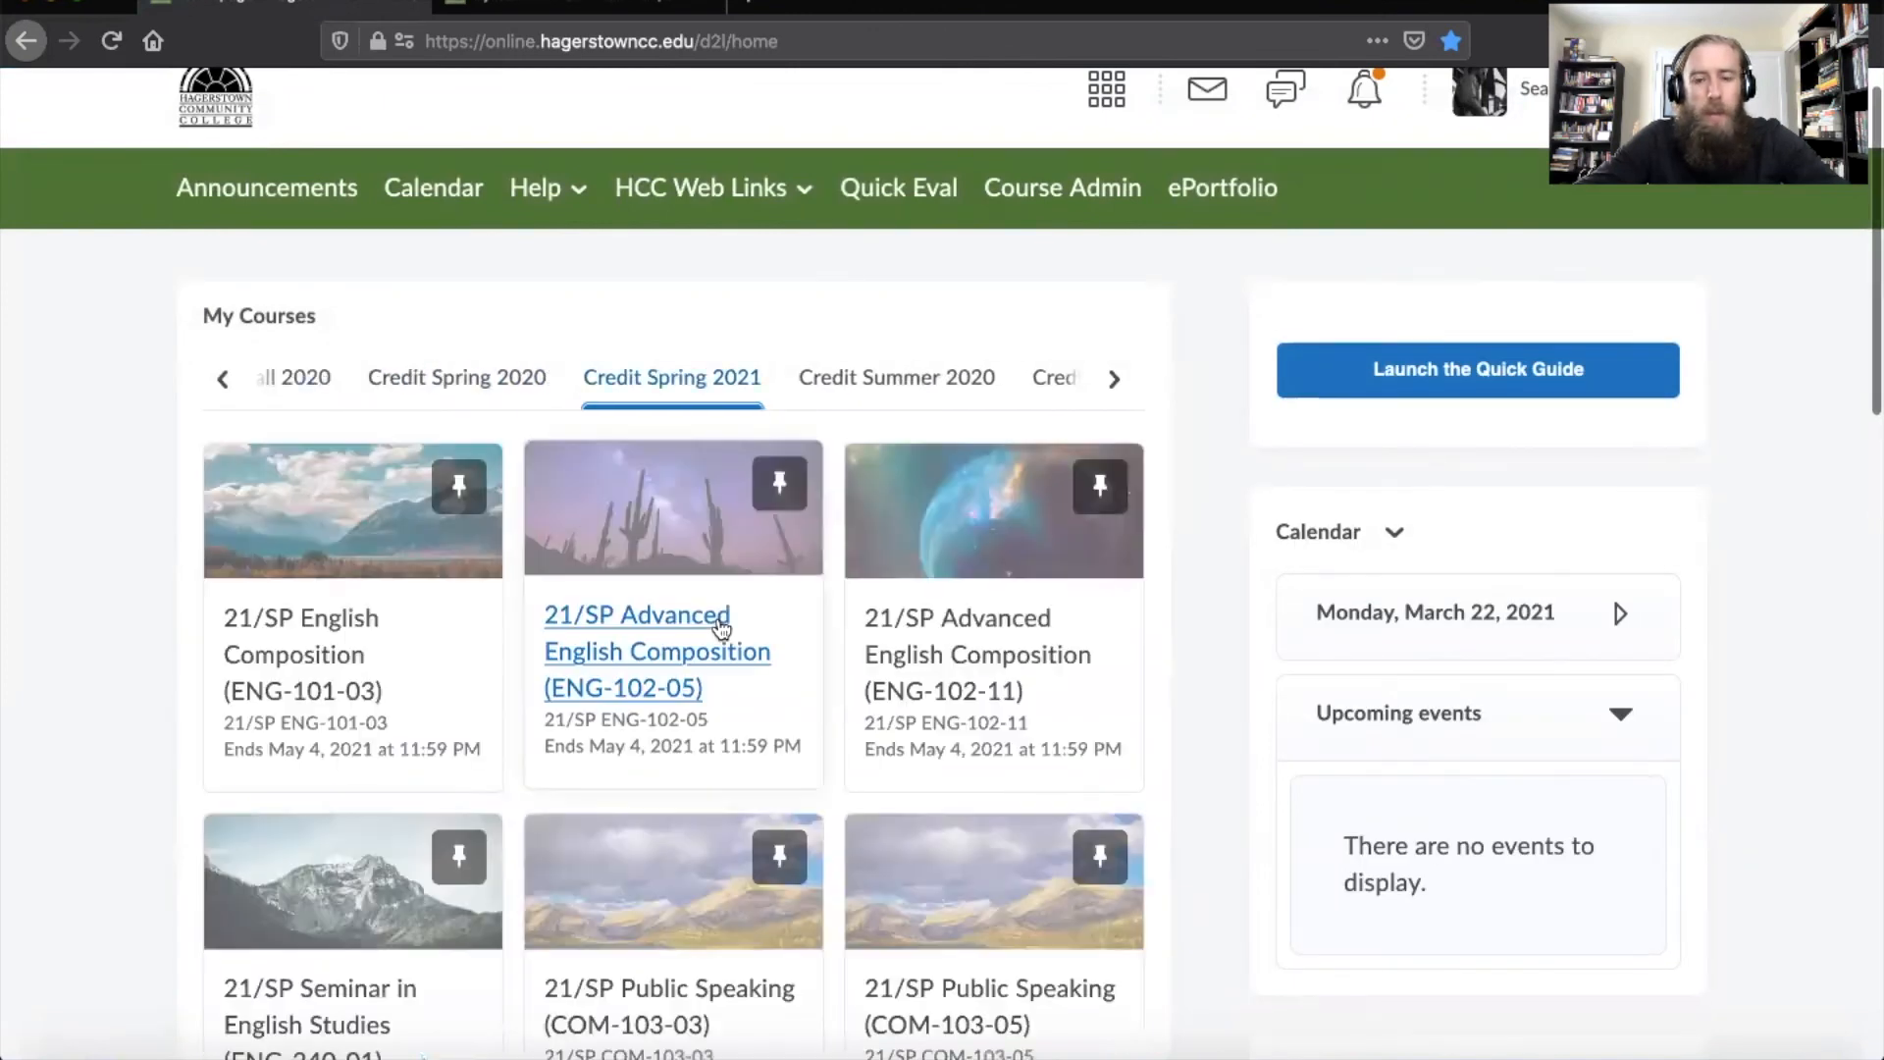
pyautogui.scroll(-3, 721, 629)
pyautogui.click(628, 650)
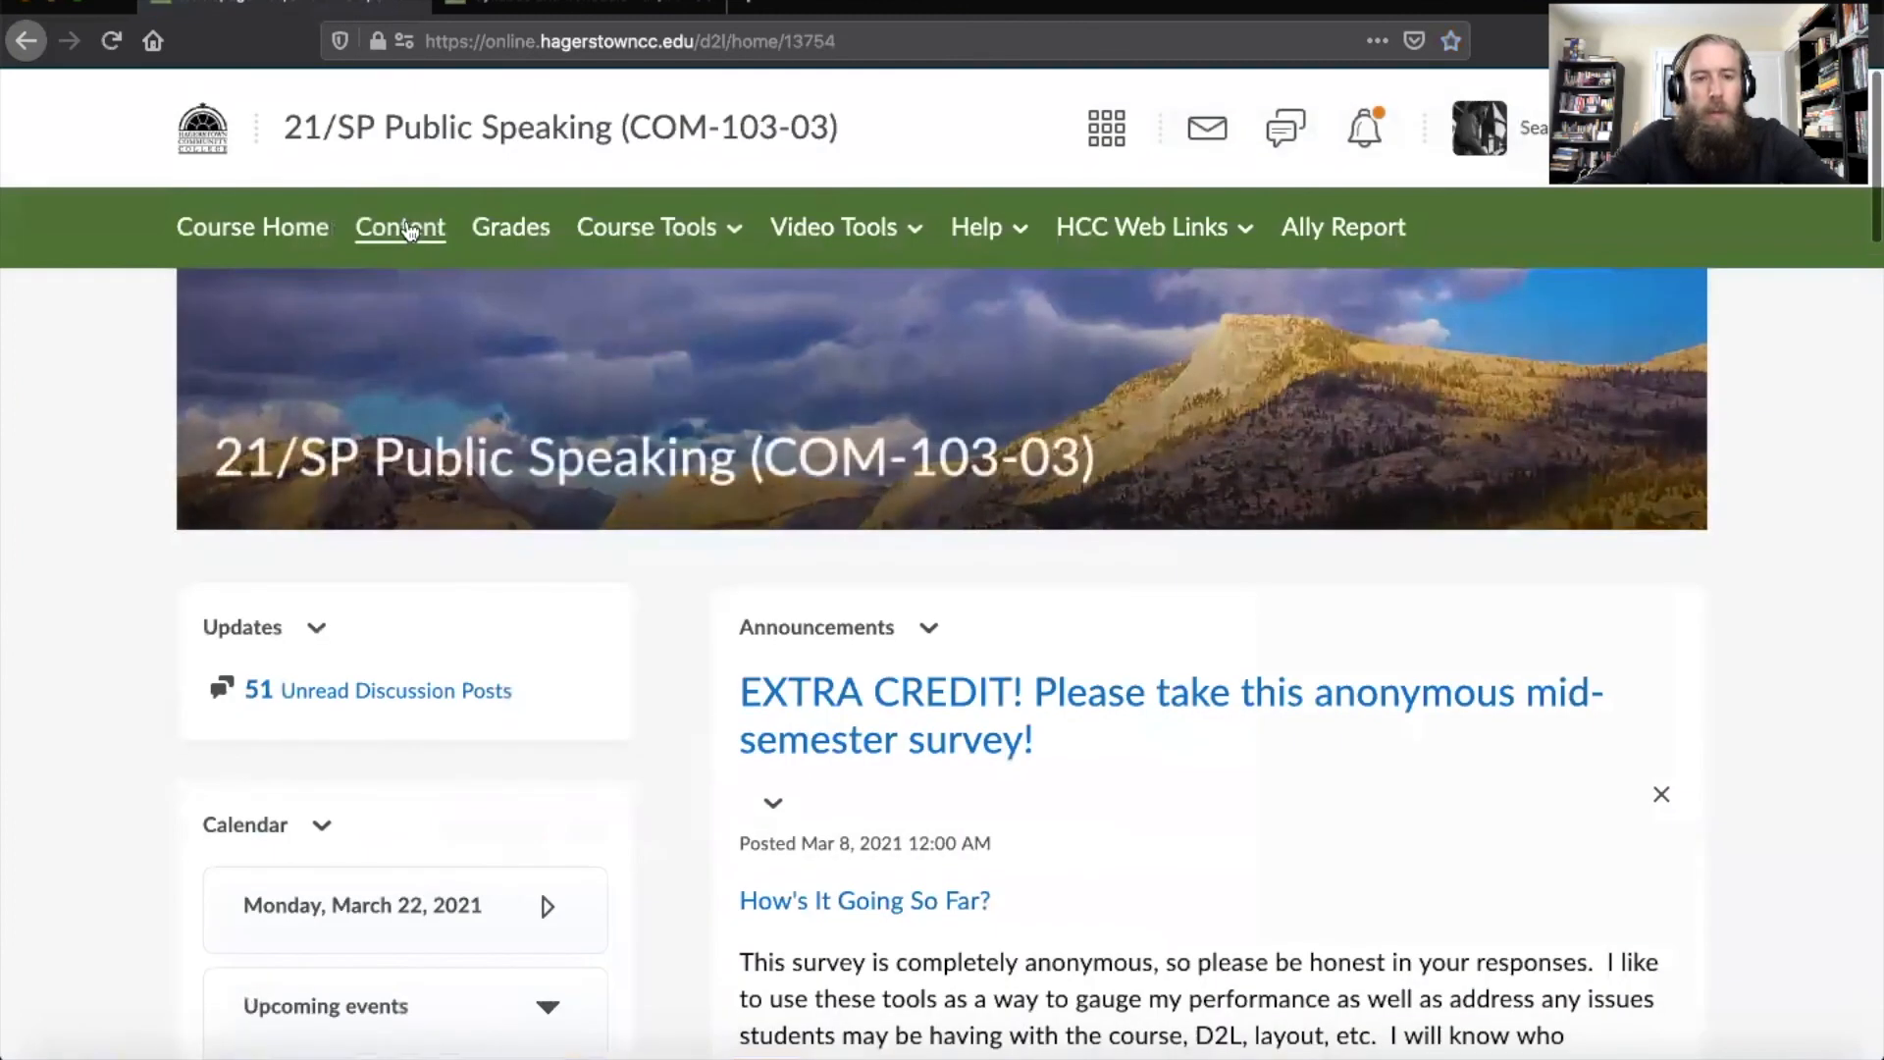
pyautogui.click(409, 229)
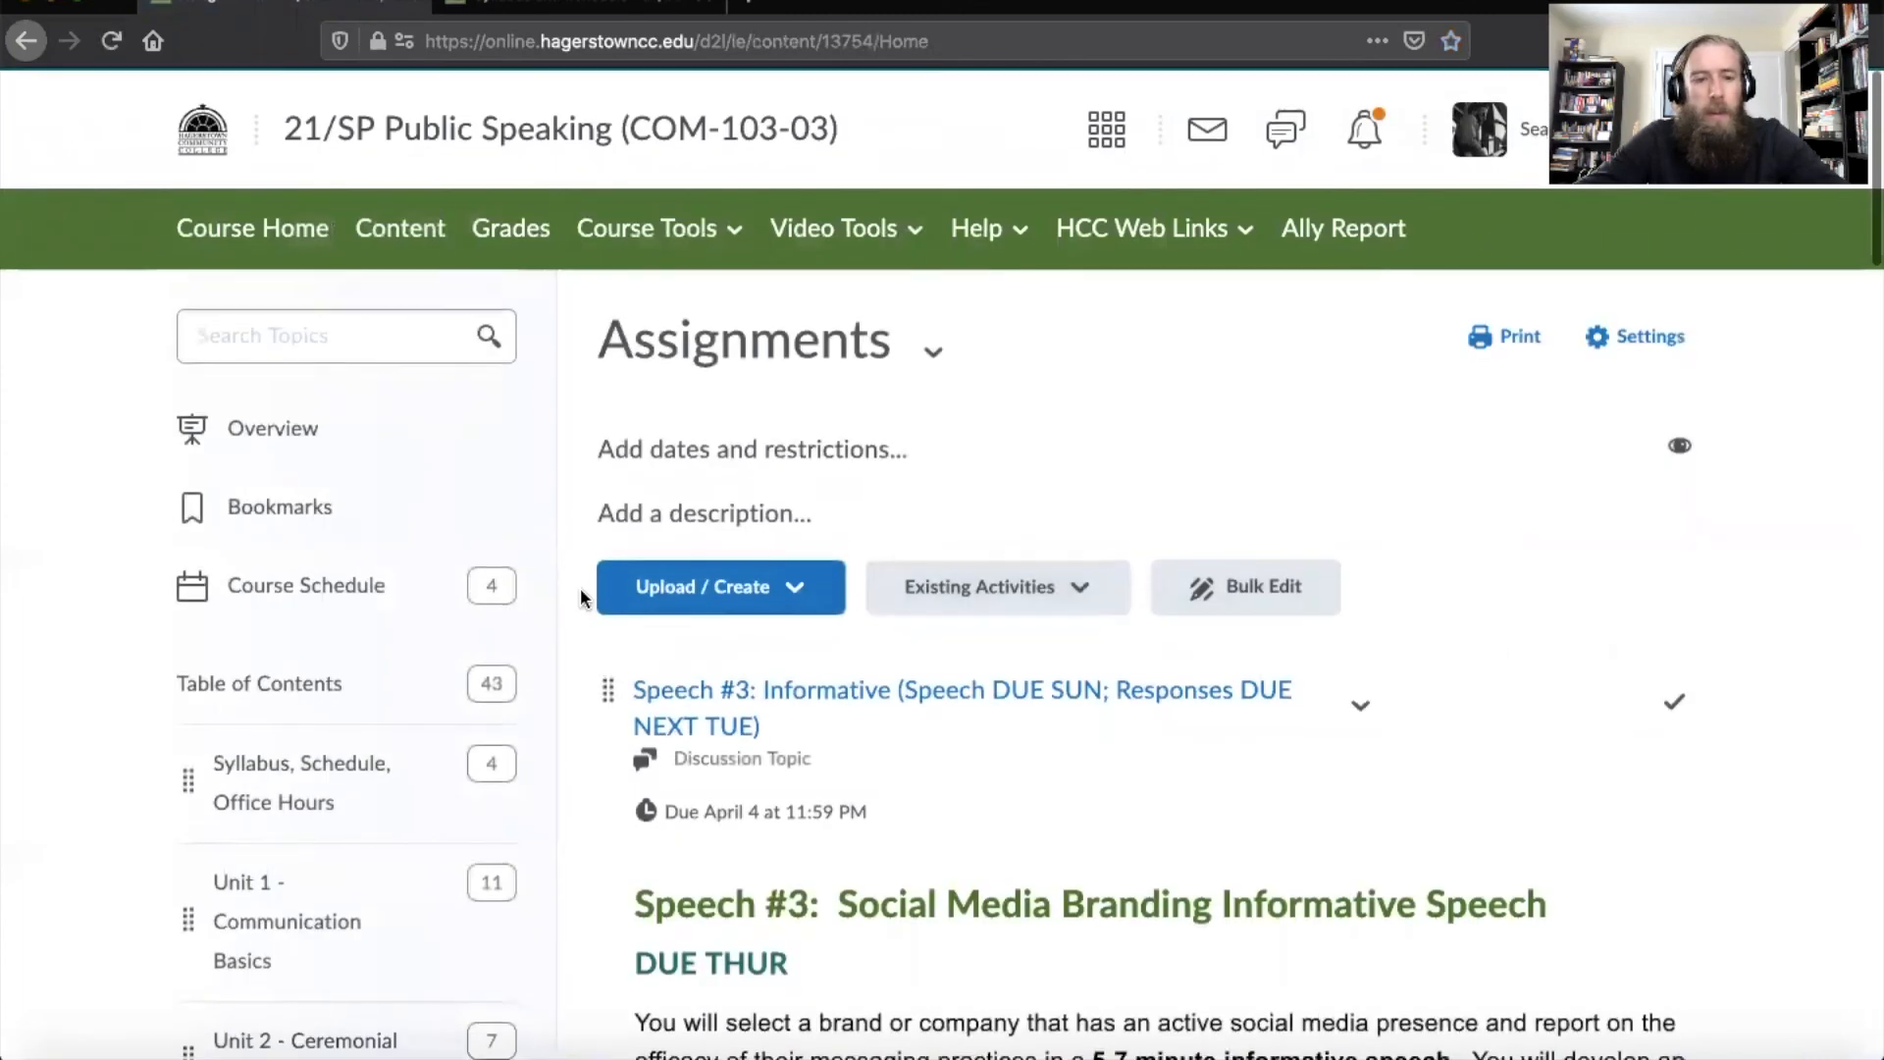
# Open the Unit 1 - Communication Basics module and review its overview, unit navigation links and learning objectives
pyautogui.scroll(-3, 580, 587)
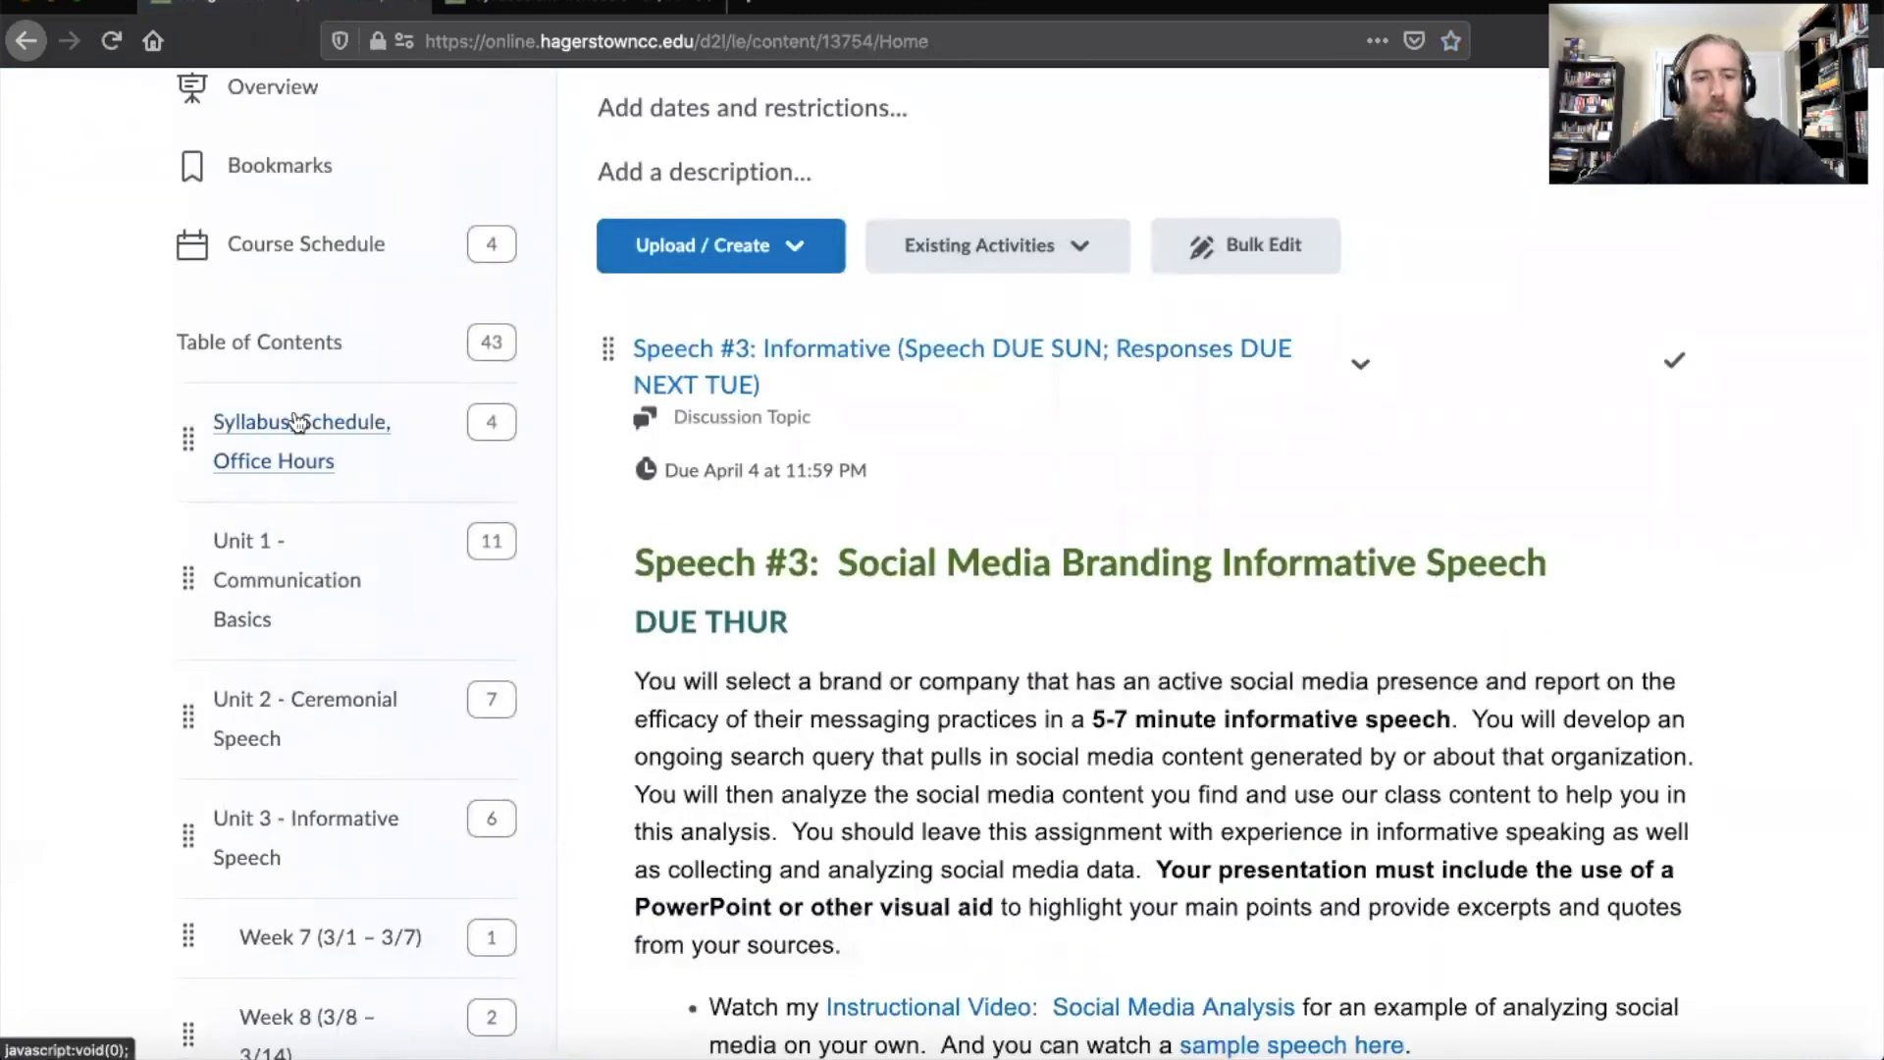
pyautogui.scroll(-1, 297, 422)
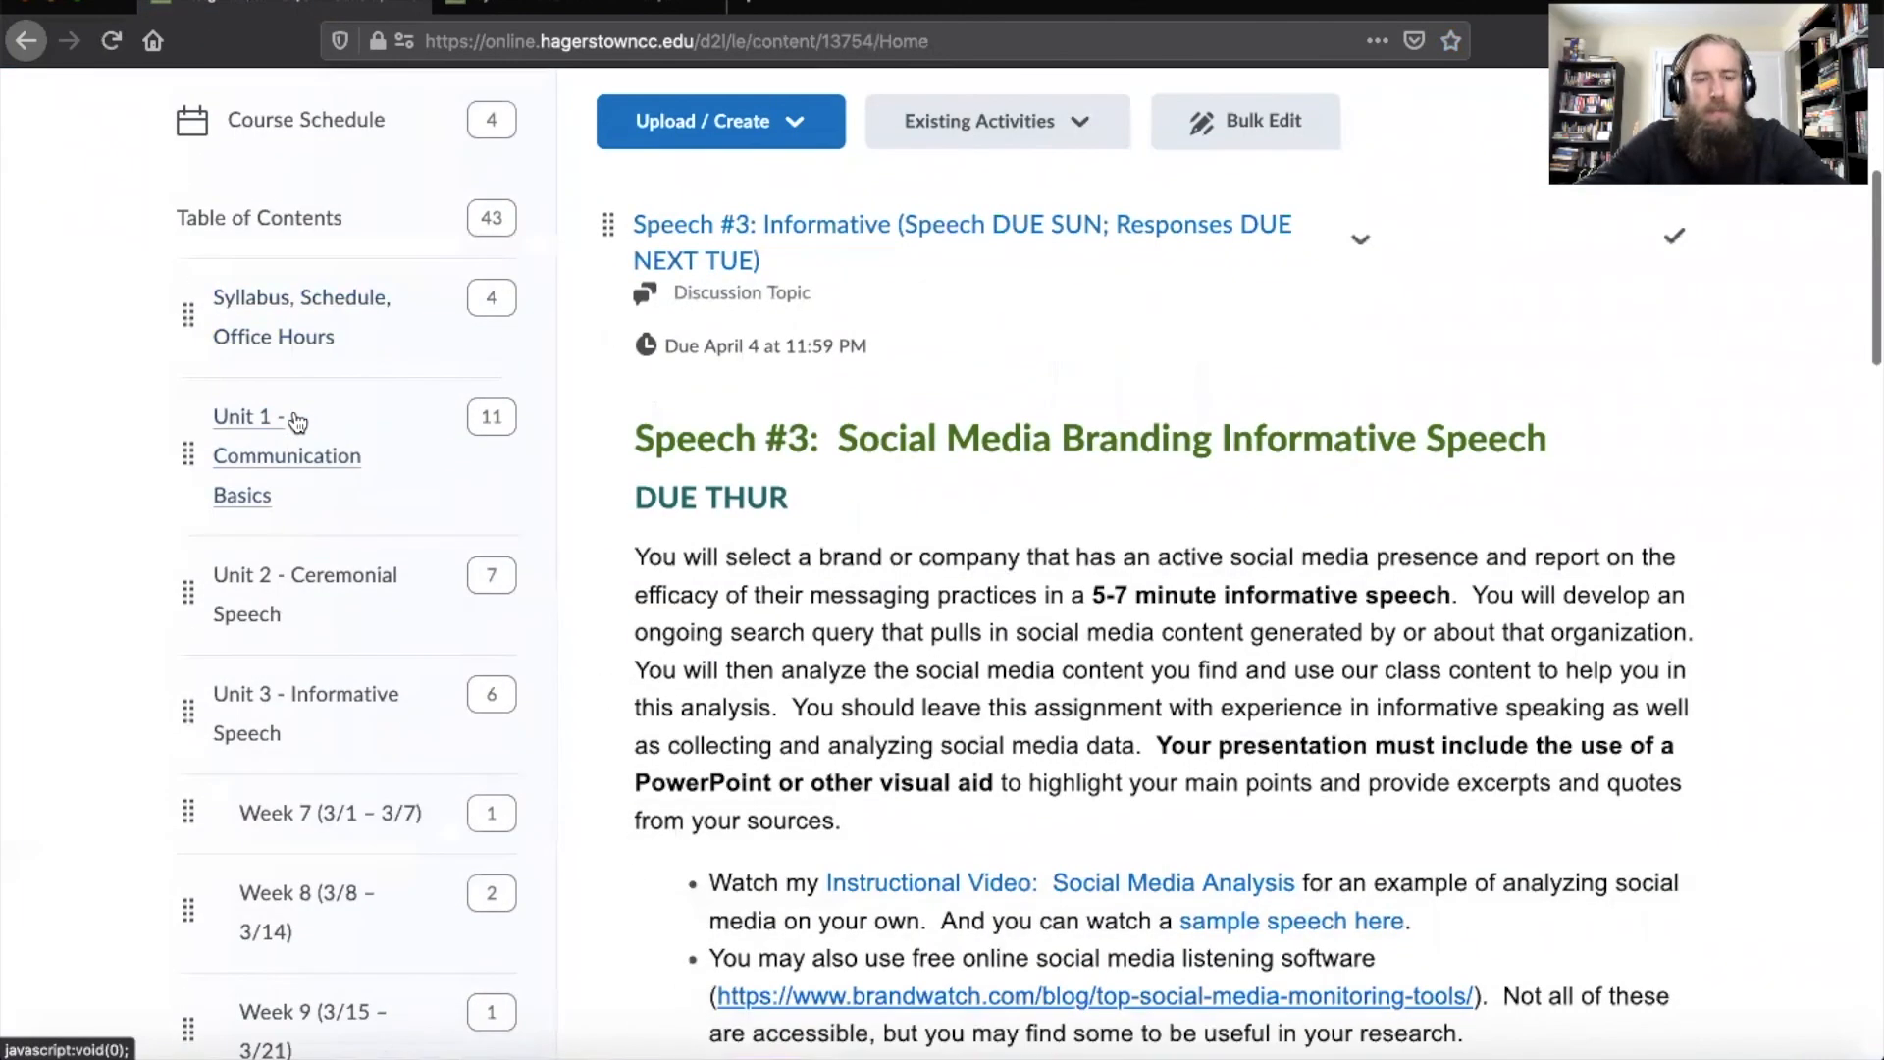
pyautogui.click(234, 478)
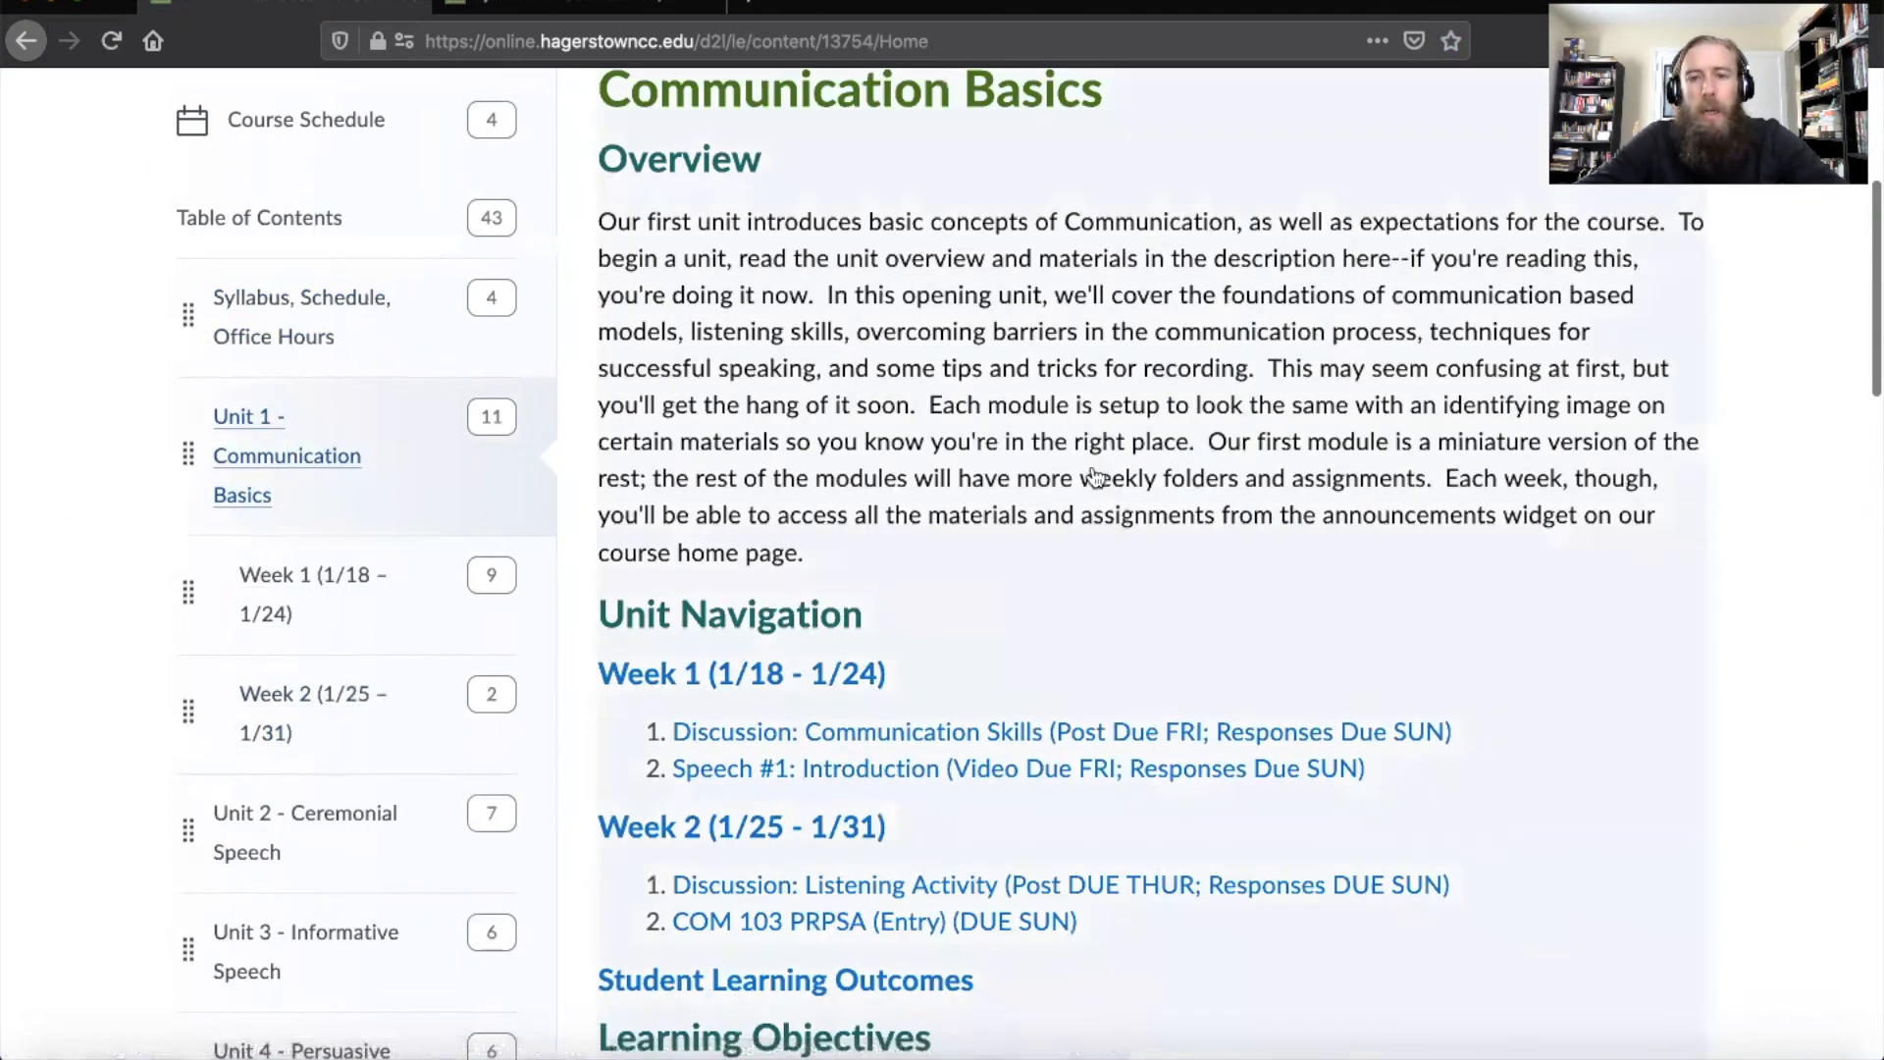
pyautogui.scroll(1, 1096, 477)
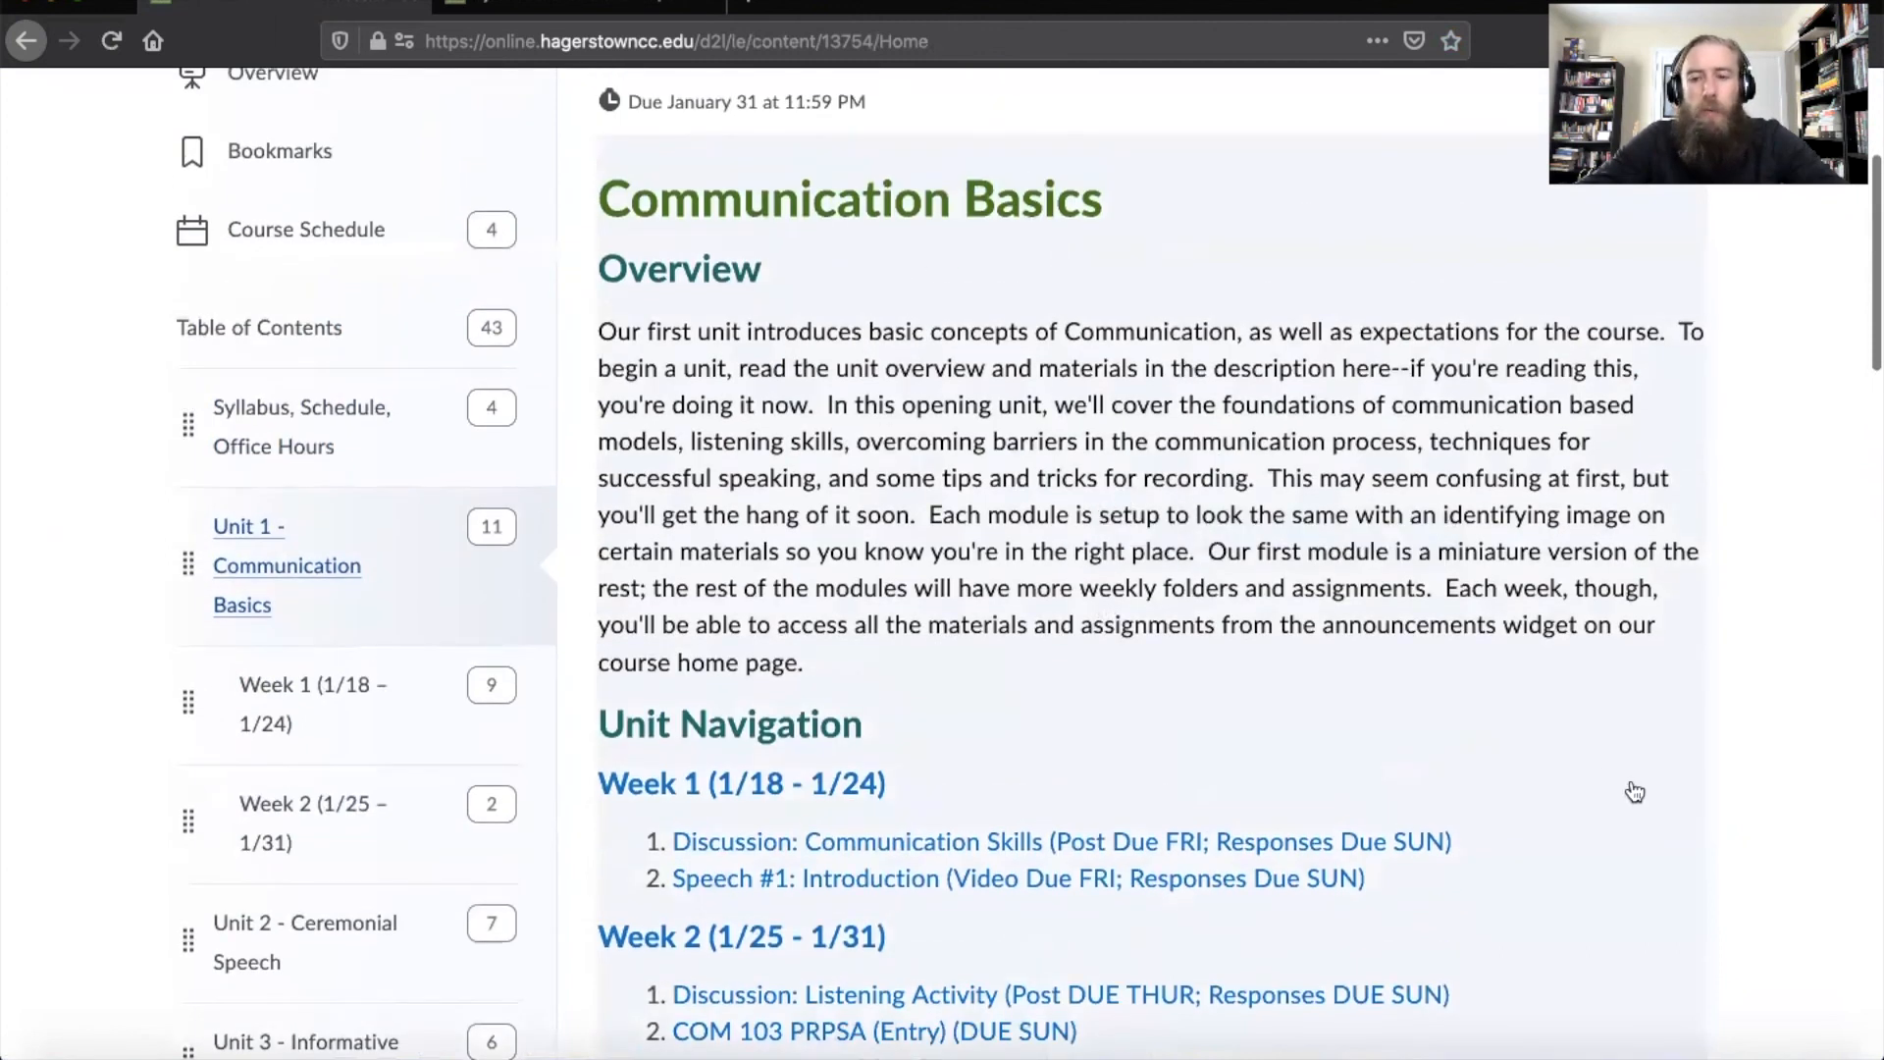
pyautogui.scroll(-4, 1634, 792)
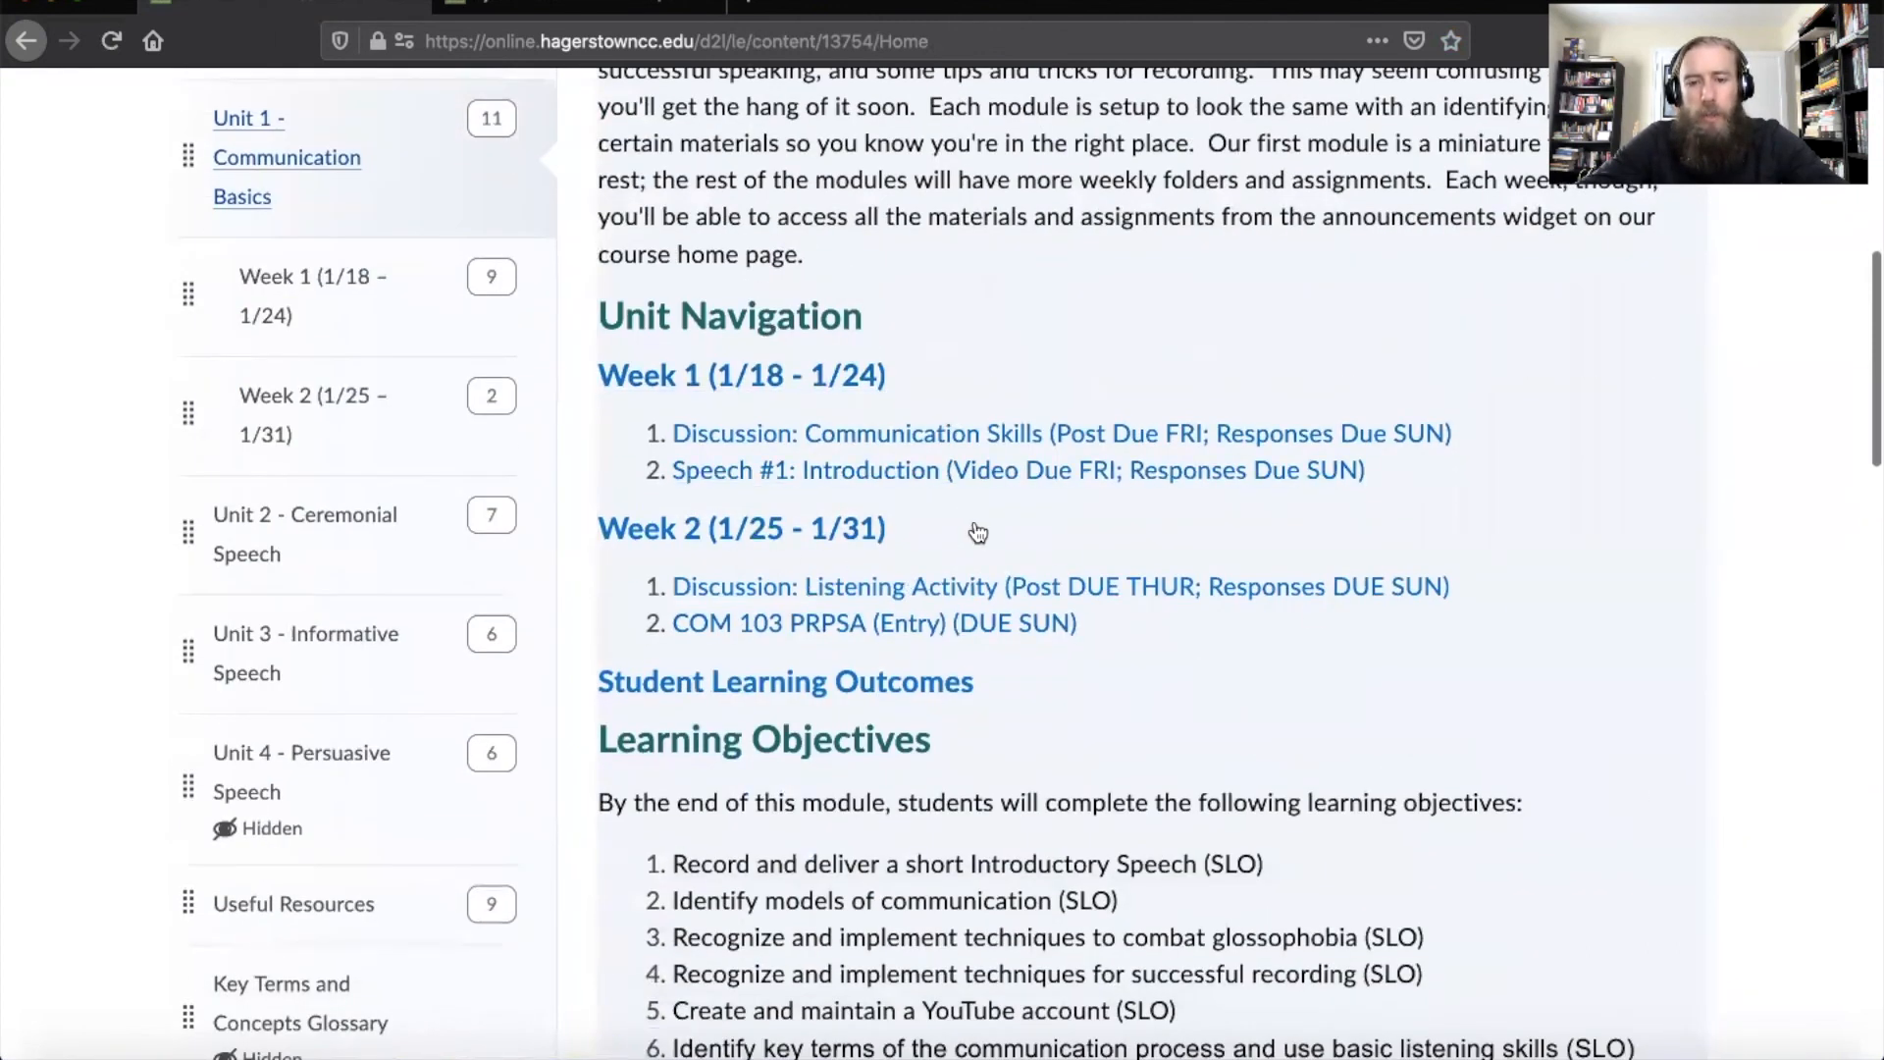
pyautogui.scroll(-4, 1657, 683)
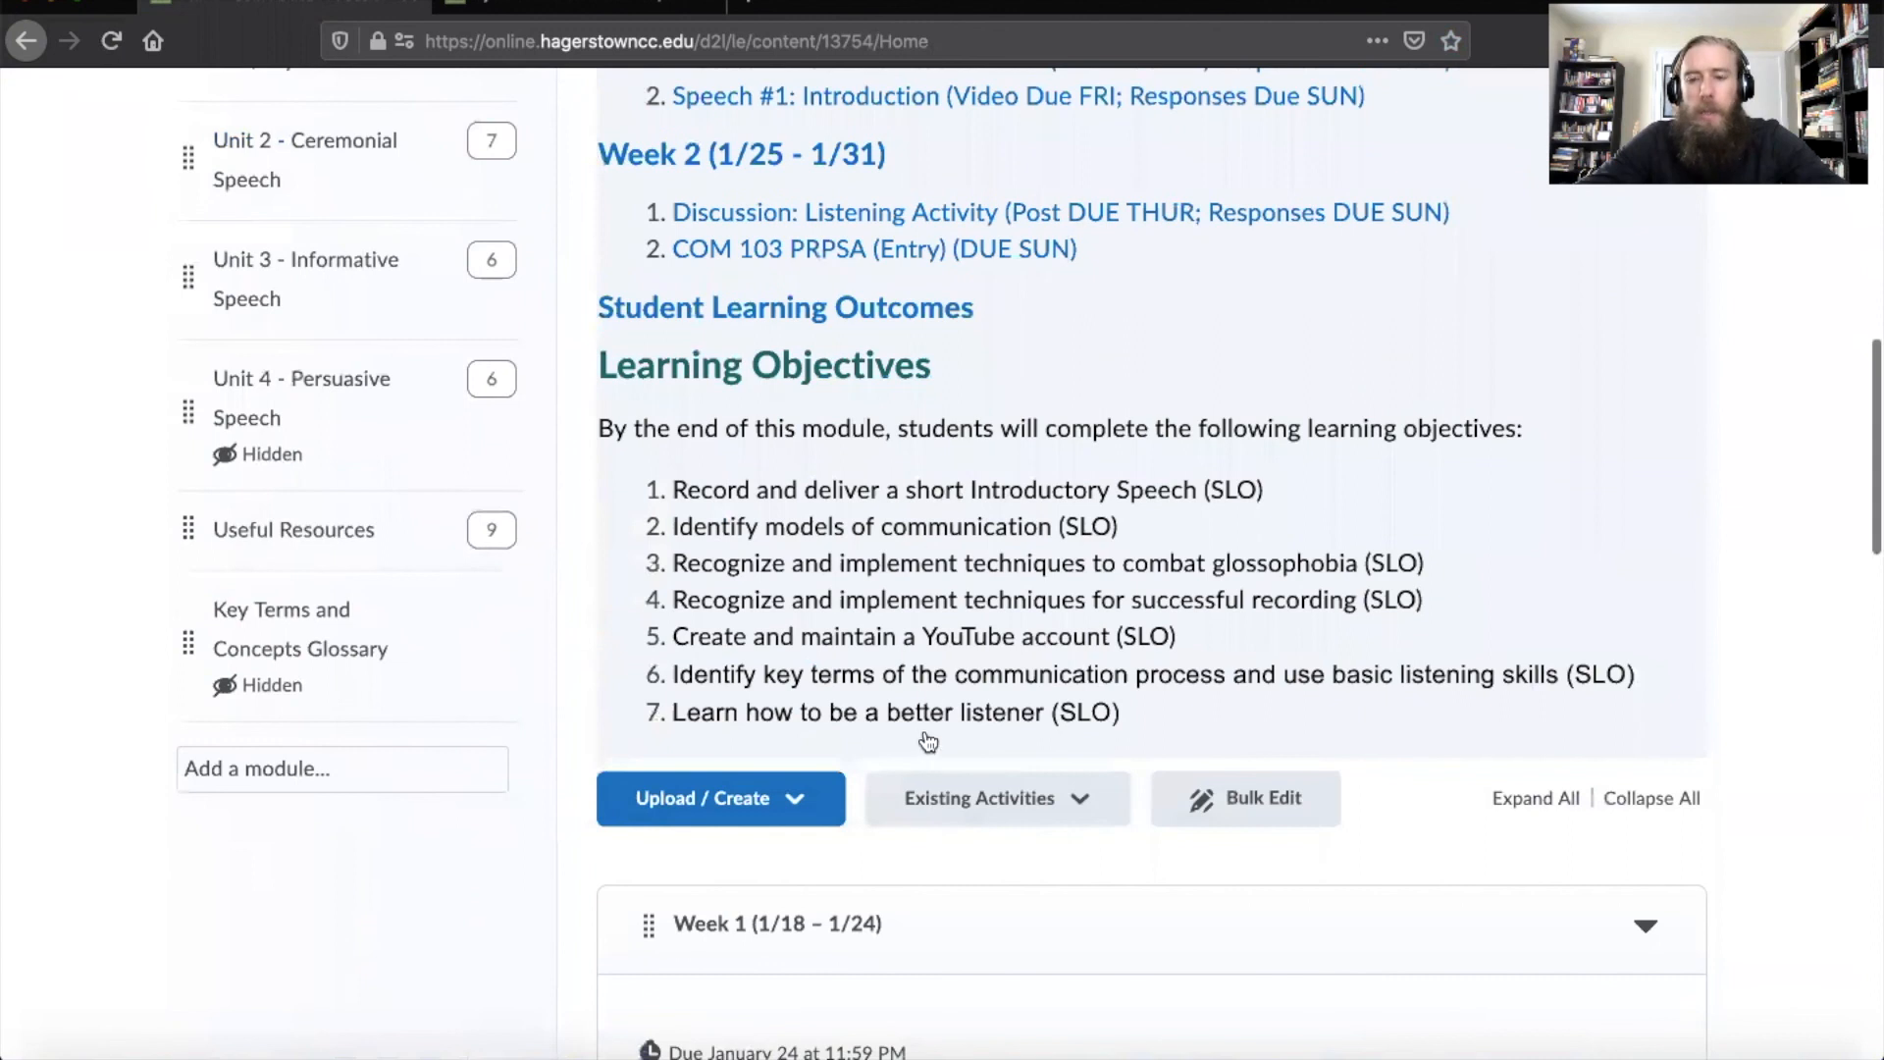
# Examine the Week 1 (1/18 – 1/24) sub-module's welcome text, due-date guidance, and resource and assignment folders
pyautogui.scroll(-7, 933, 768)
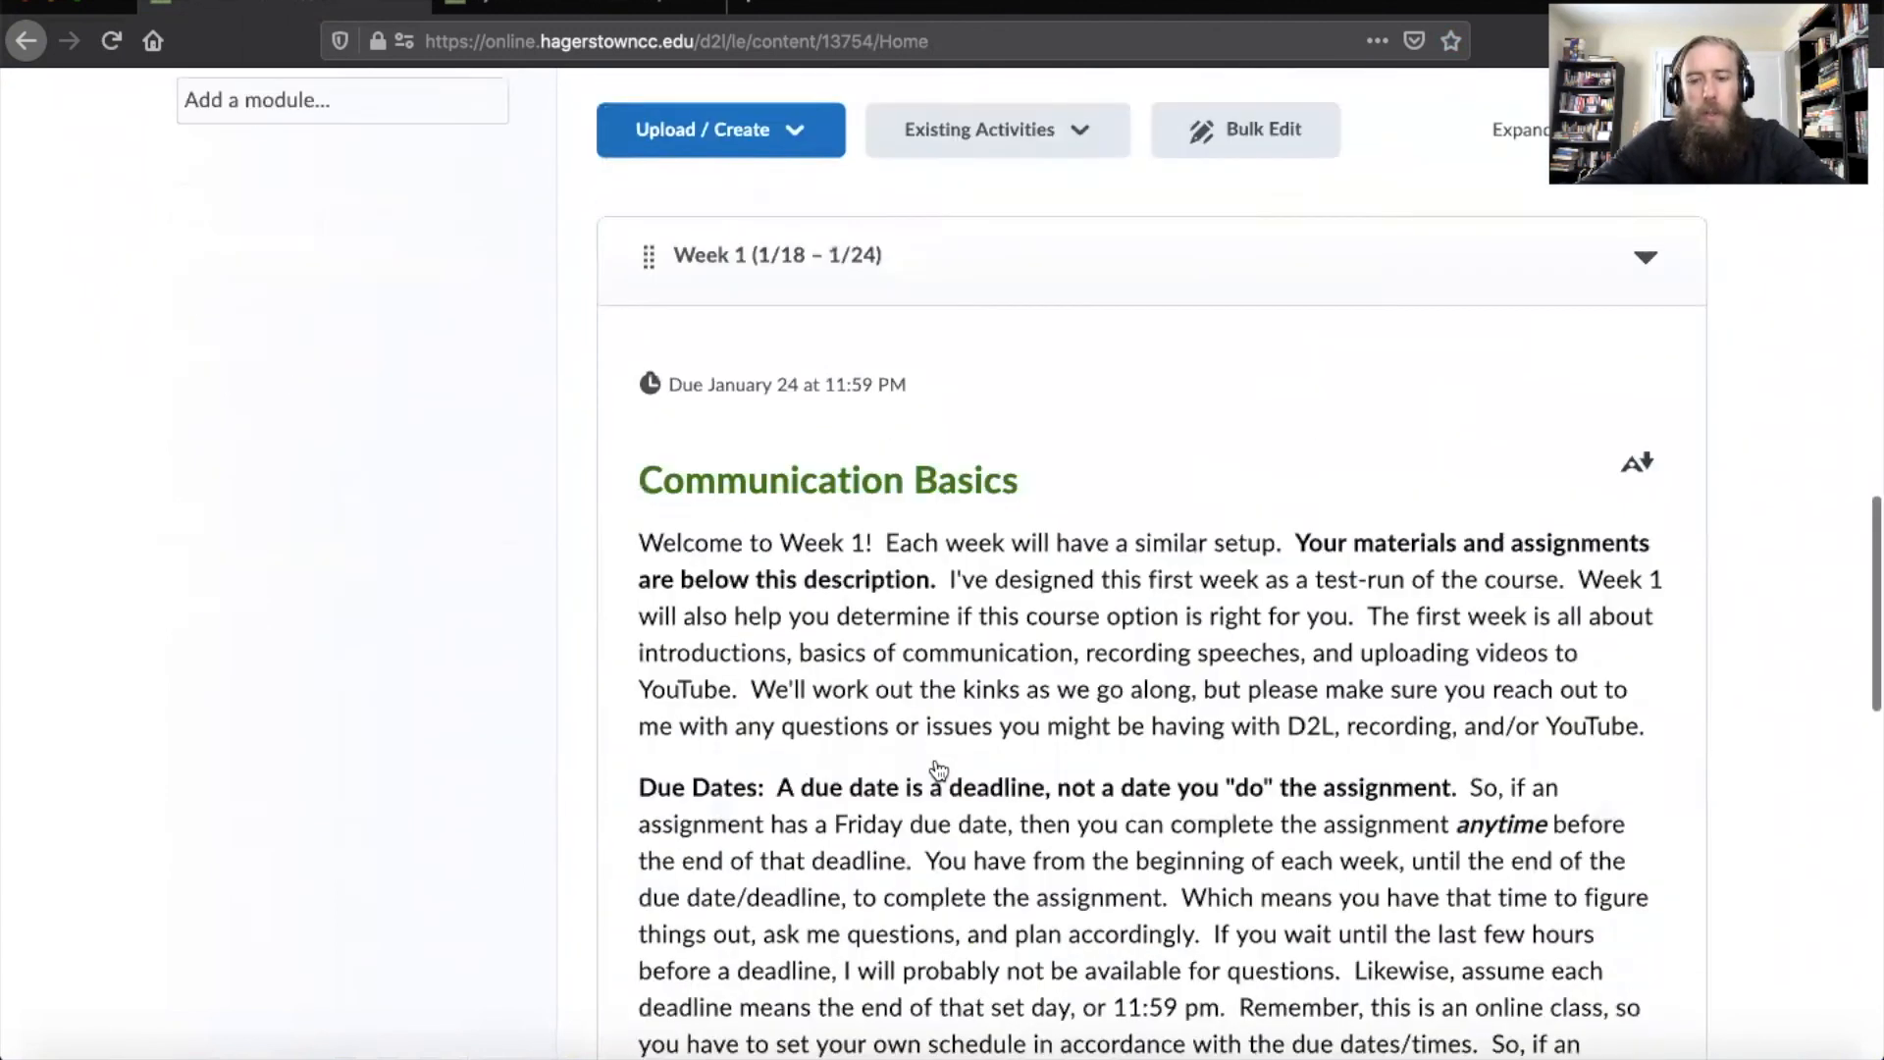
pyautogui.scroll(-2, 940, 770)
pyautogui.scroll(-4, 934, 770)
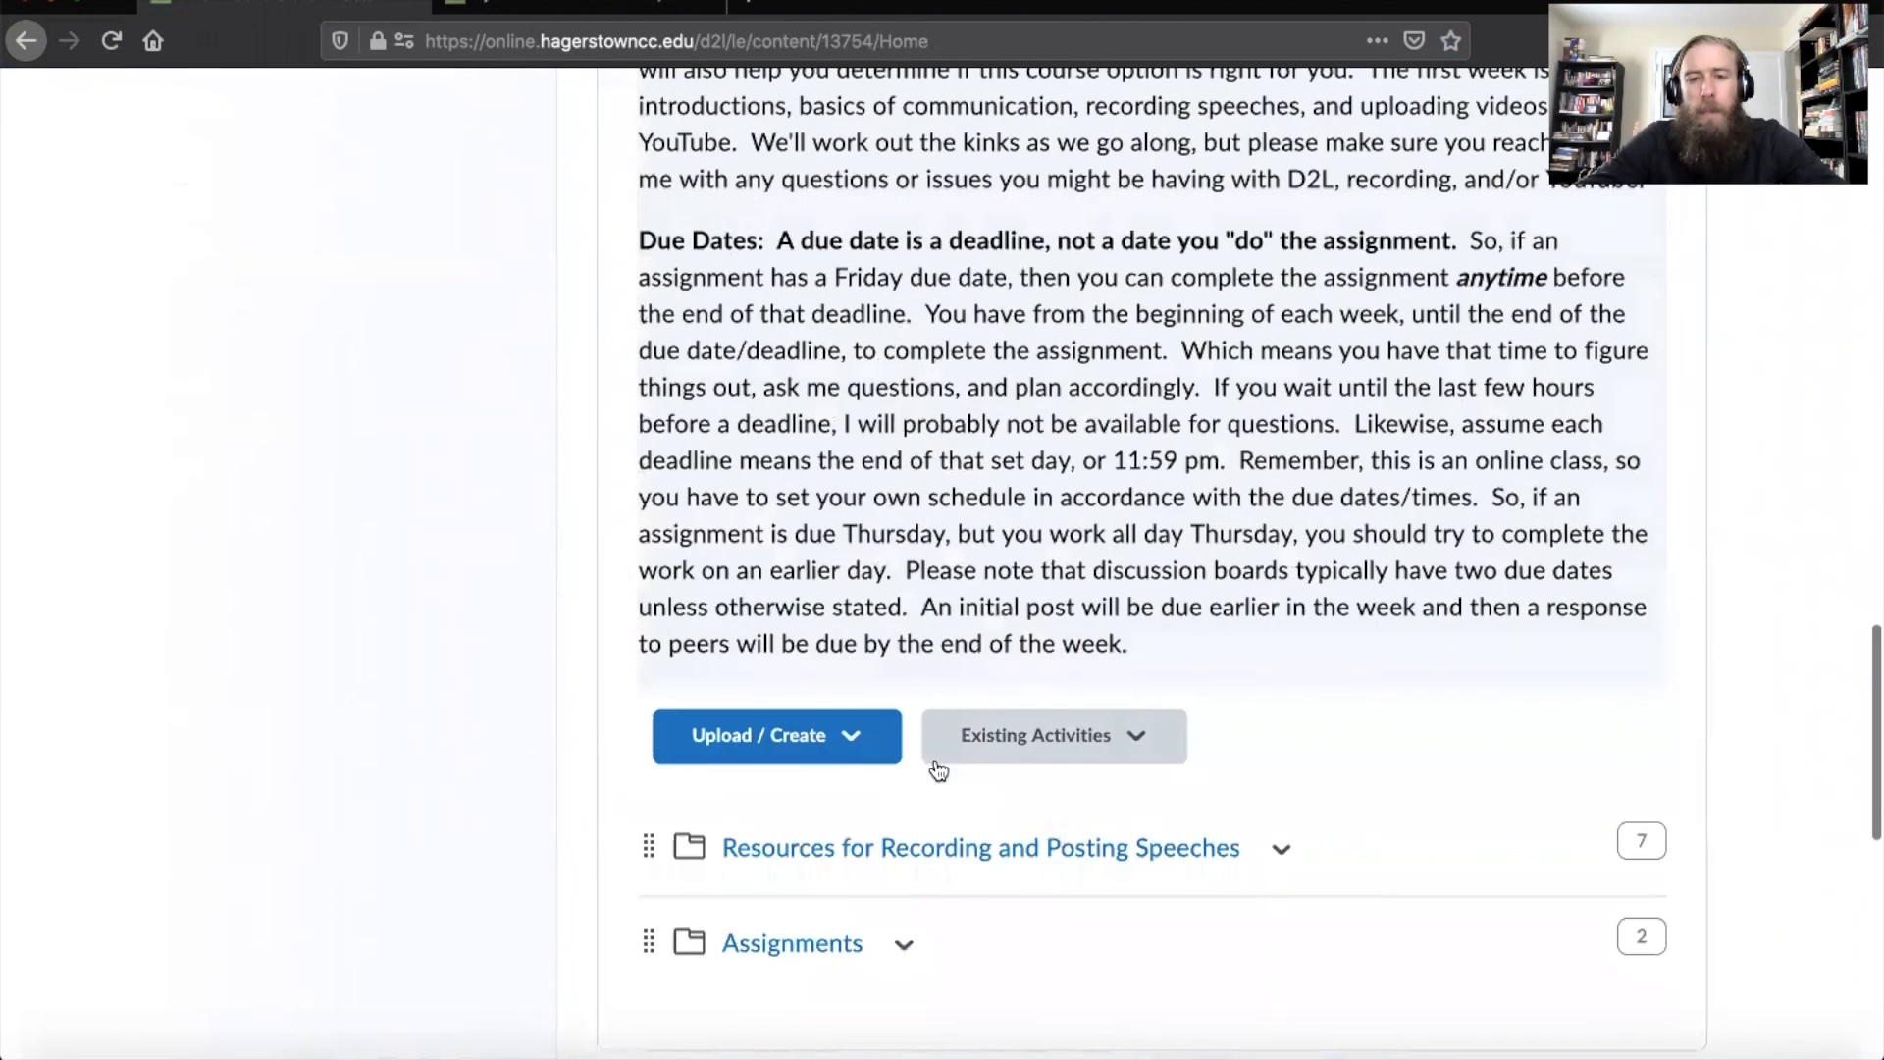
pyautogui.scroll(3, 933, 766)
pyautogui.scroll(1, 901, 159)
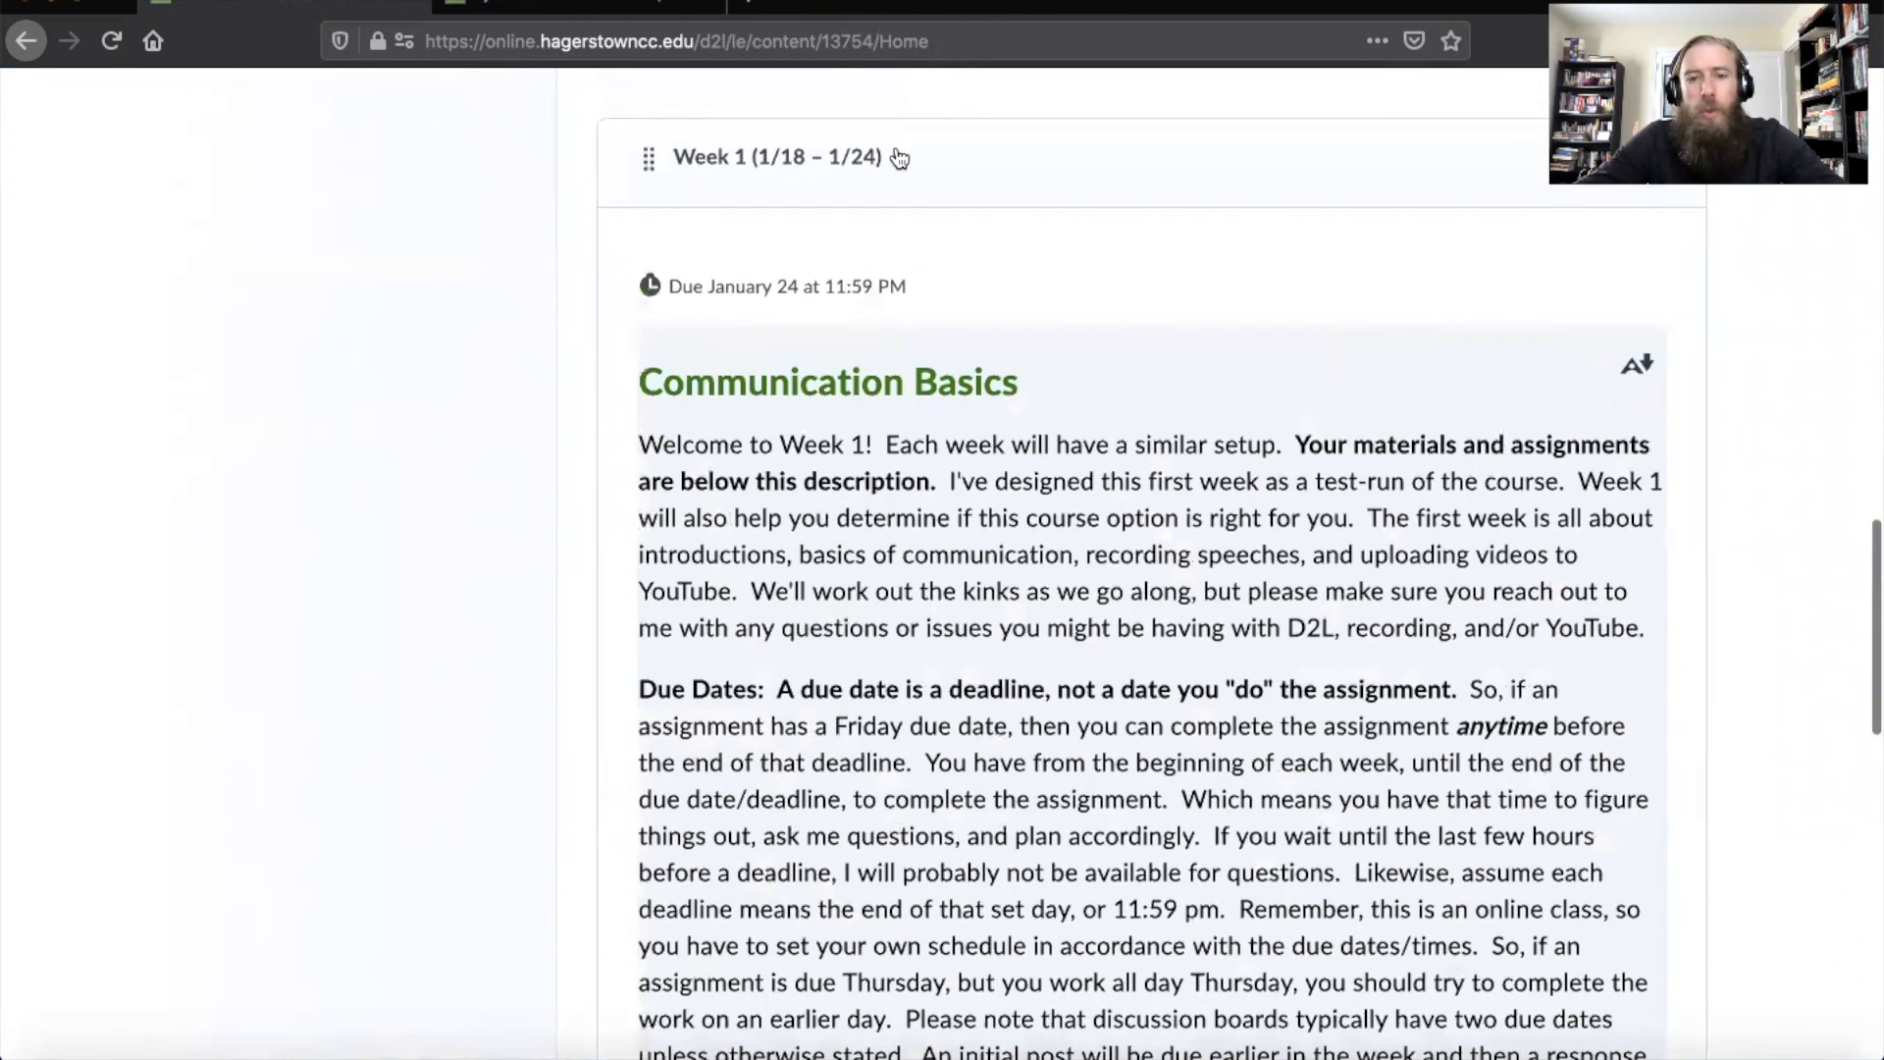
pyautogui.scroll(-5, 1053, 548)
pyautogui.scroll(-6, 1053, 548)
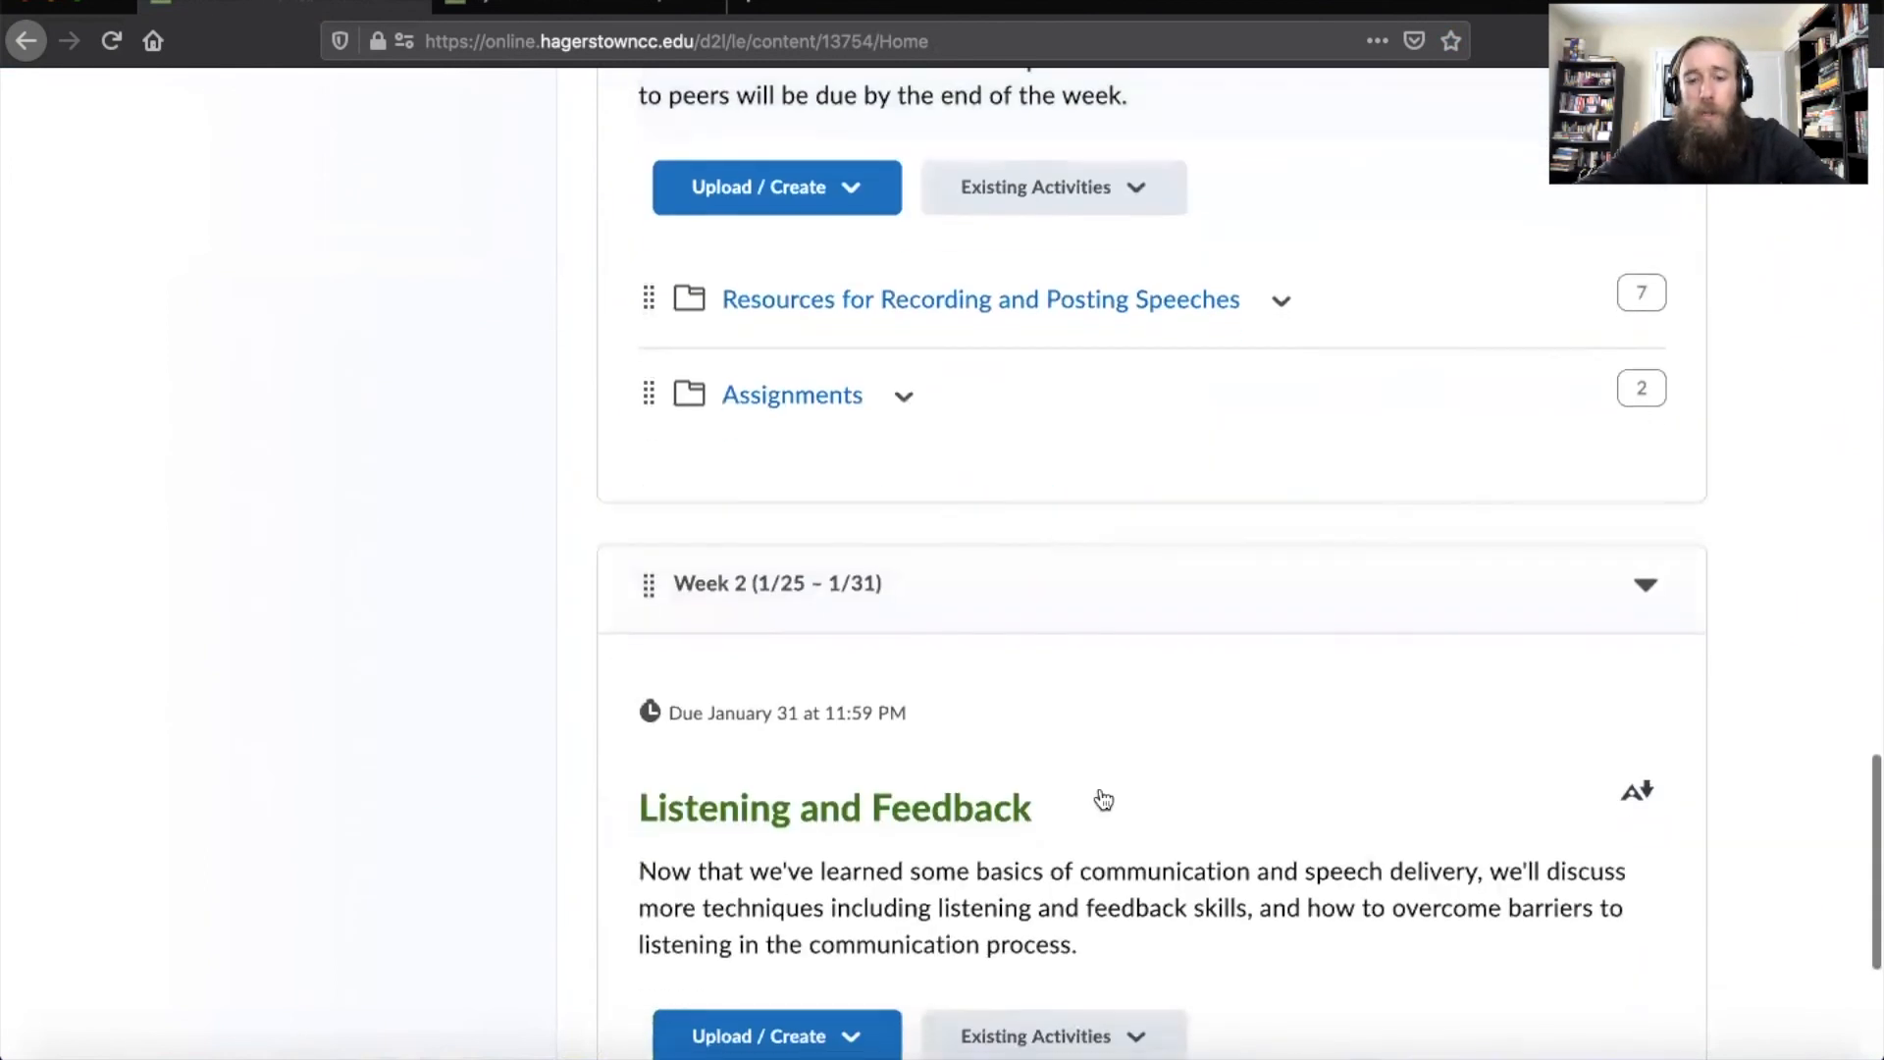
pyautogui.scroll(1, 1055, 392)
pyautogui.scroll(8, 1055, 394)
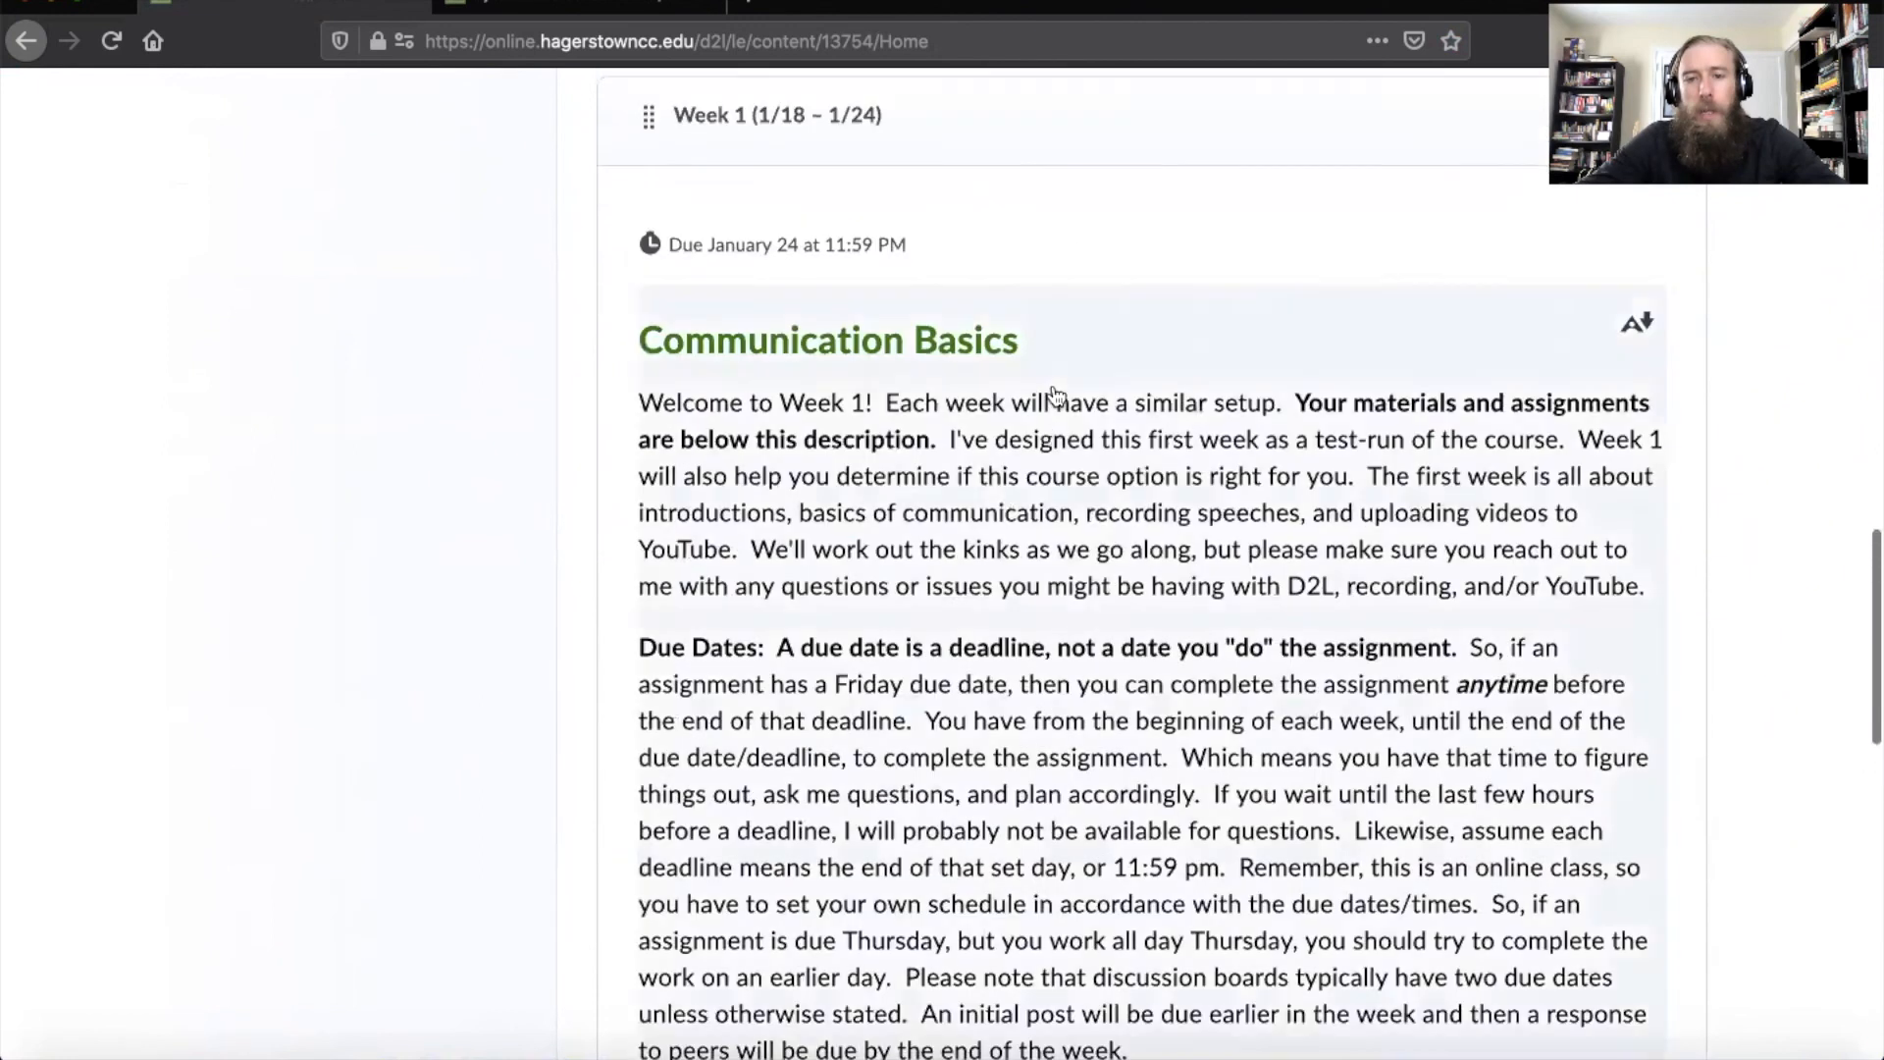
pyautogui.scroll(-2, 1107, 755)
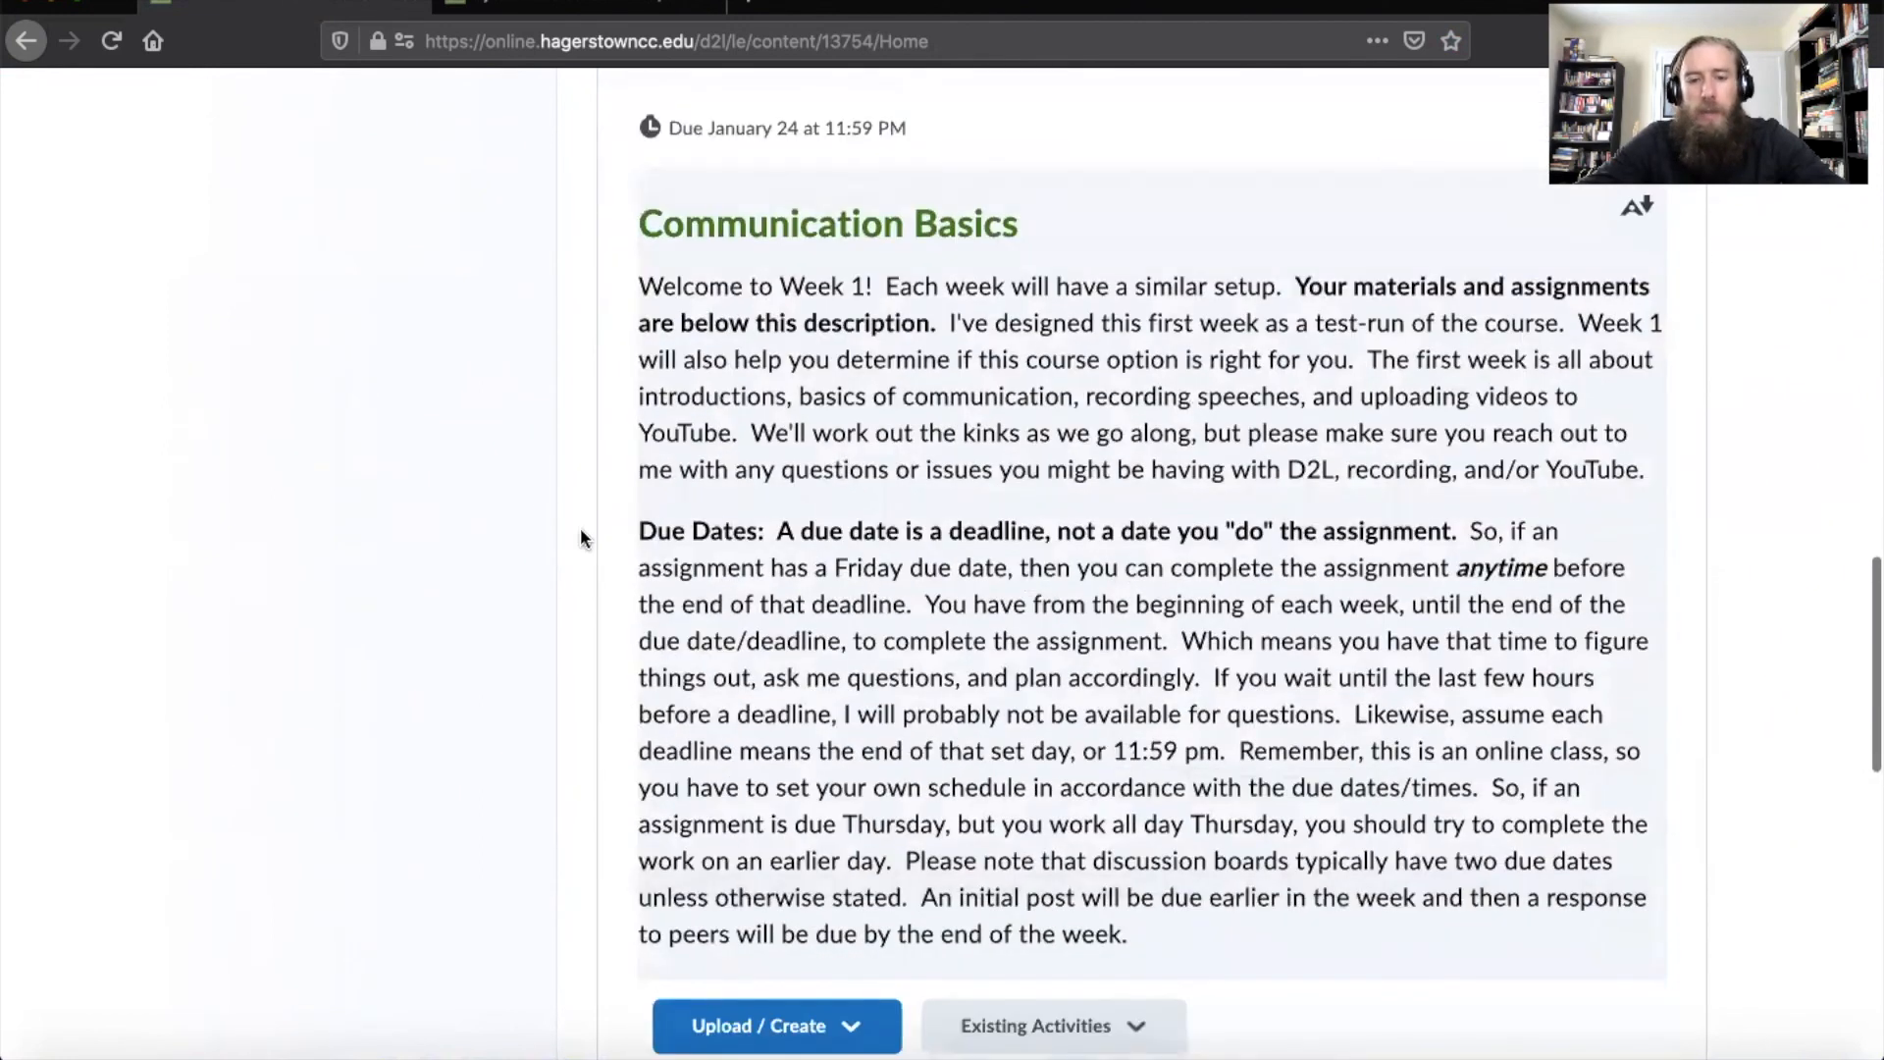
# Look over the Week 2 (1/25 – 1/31) sub-module's Listening and Feedback description and its Assignments folder
pyautogui.scroll(-8, 1307, 808)
pyautogui.scroll(-4, 1306, 808)
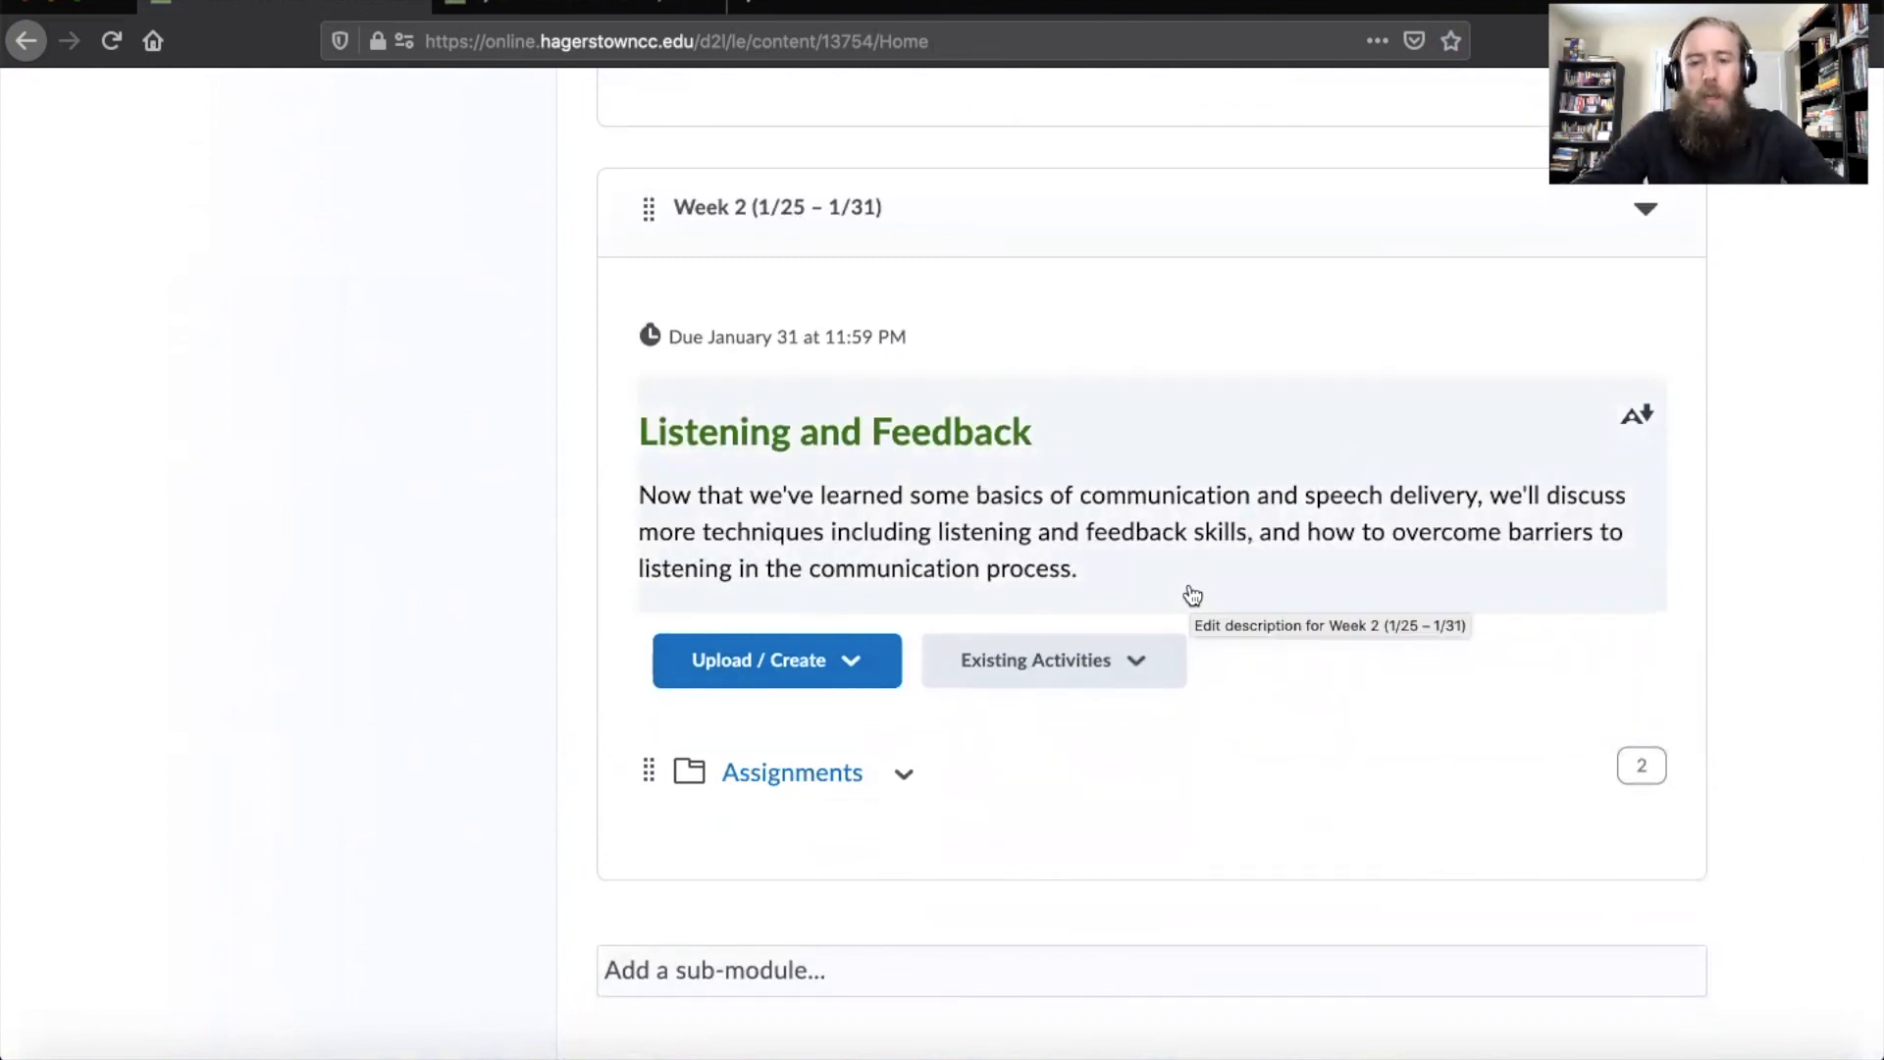
pyautogui.scroll(1, 890, 275)
pyautogui.scroll(-1, 890, 277)
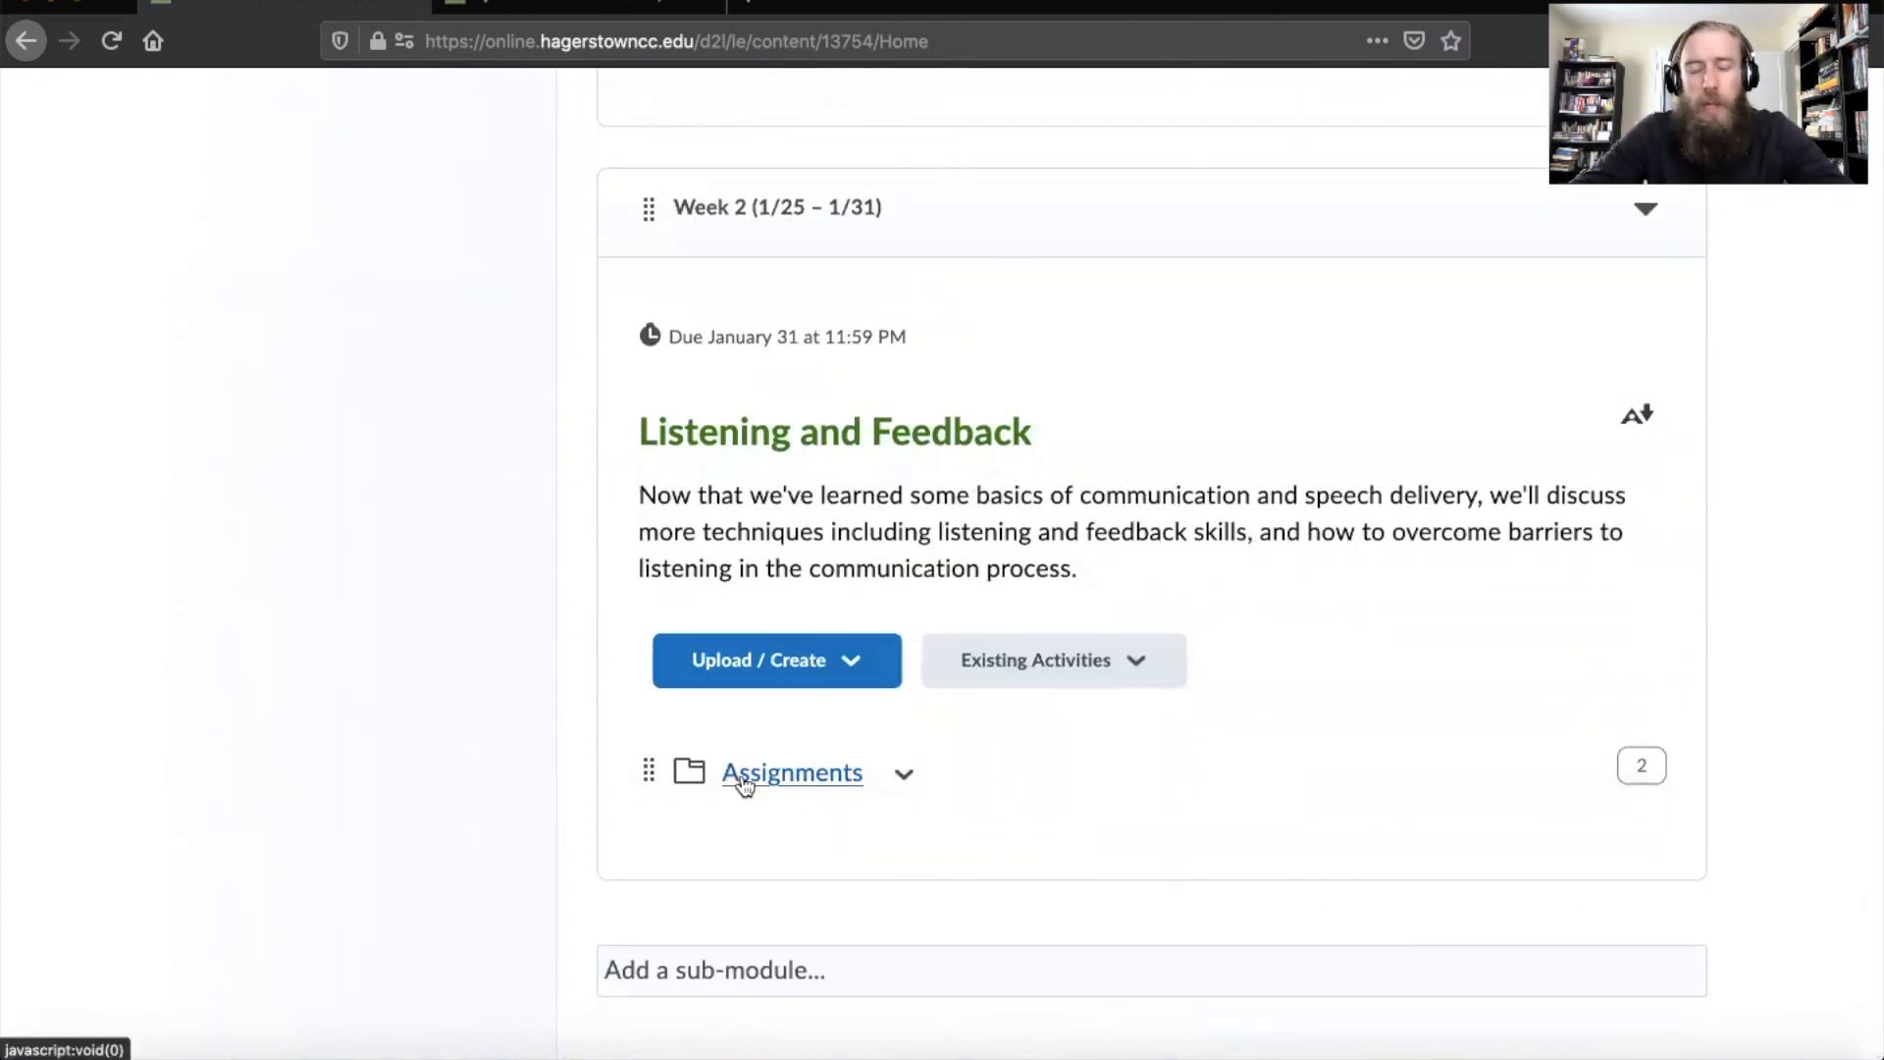
# Check the Week 1 sub-module's recording resources and assignments folders, and collapse that sub-module
pyautogui.scroll(5, 744, 783)
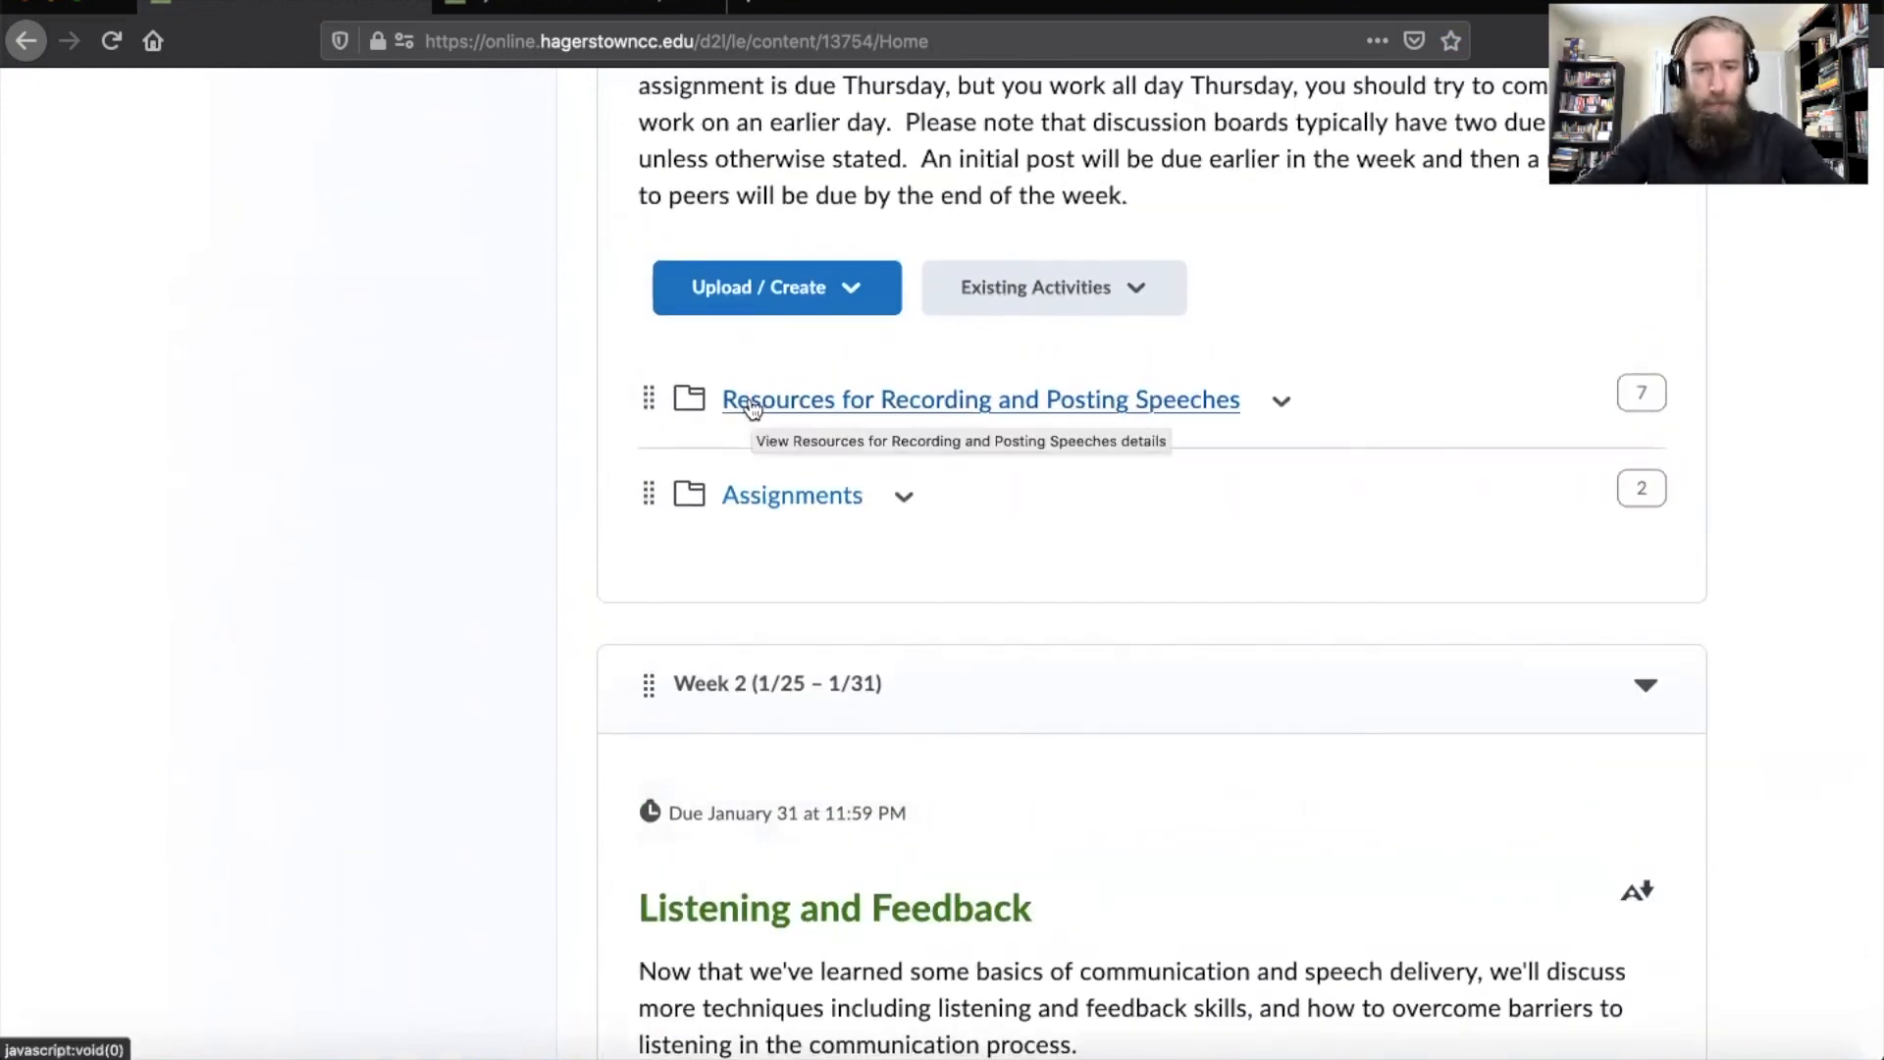
pyautogui.scroll(10, 754, 407)
pyautogui.click(852, 551)
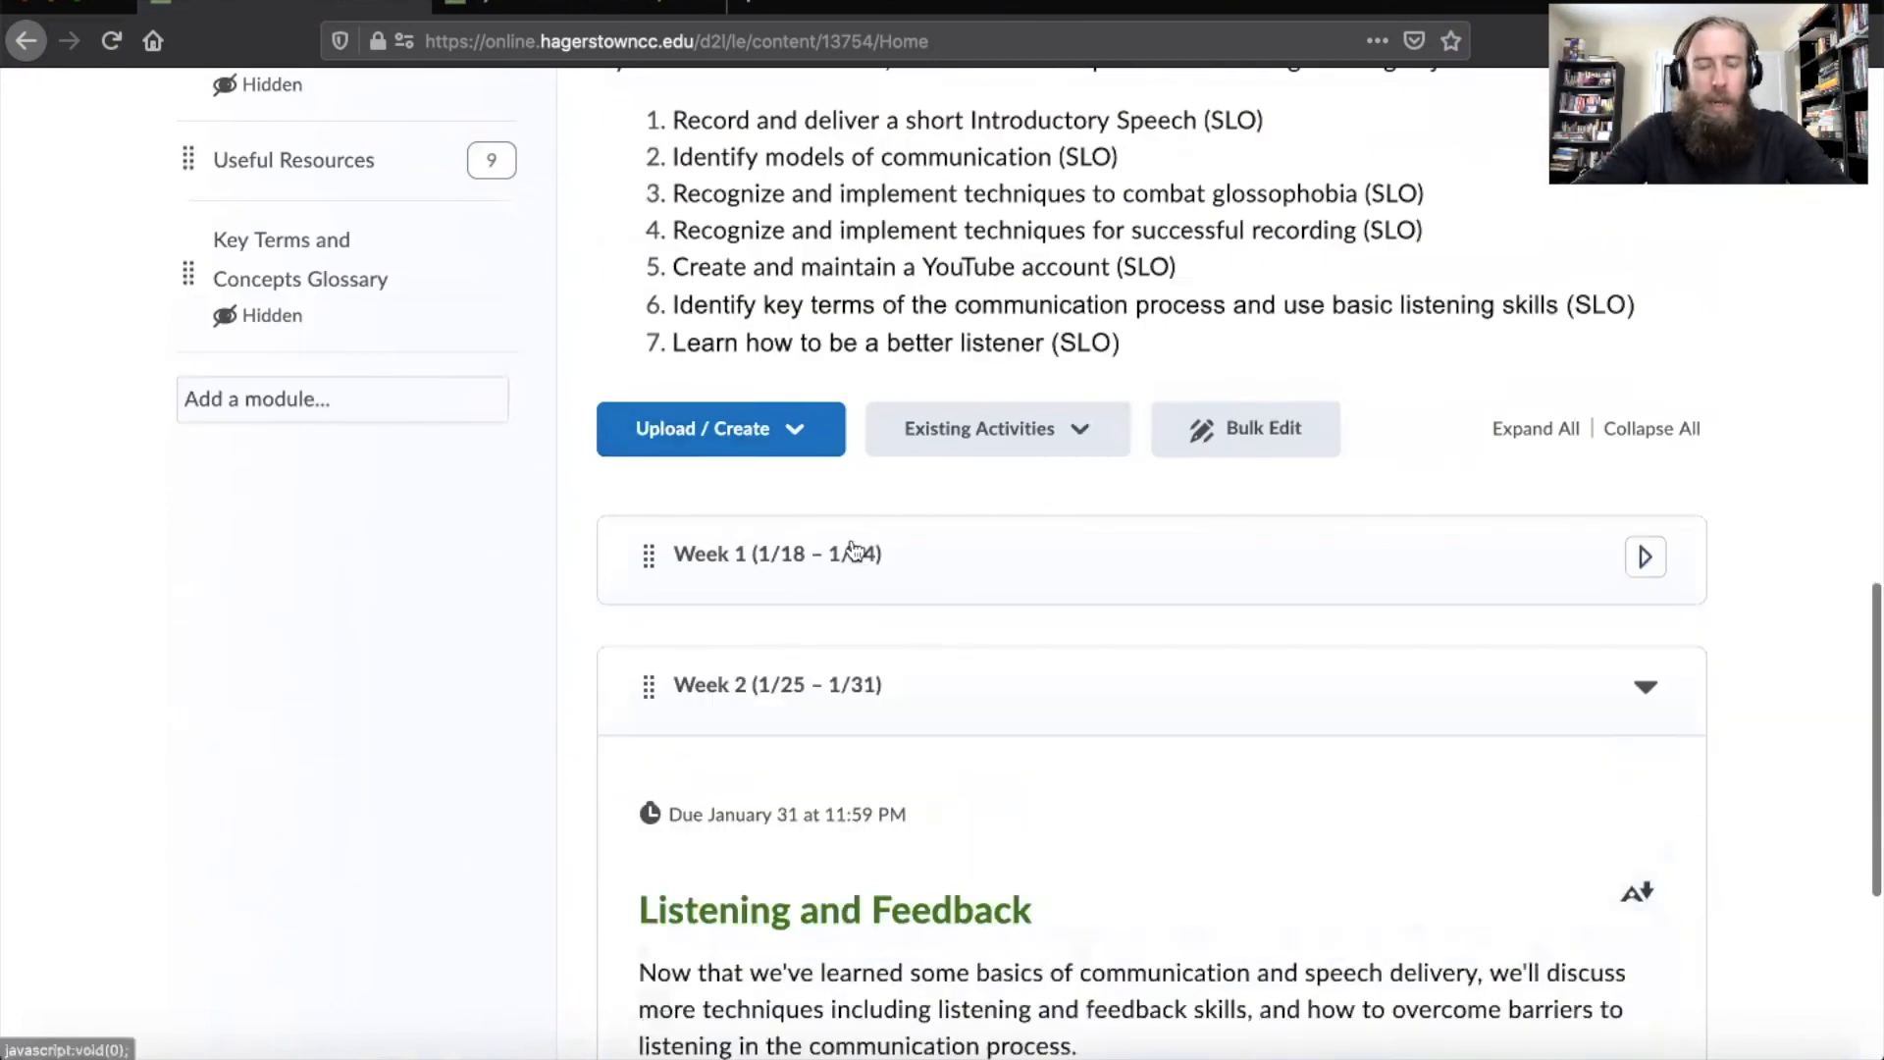
# Open the course's Overview page and look at the instructor contact details and office hours
pyautogui.scroll(9, 622, 429)
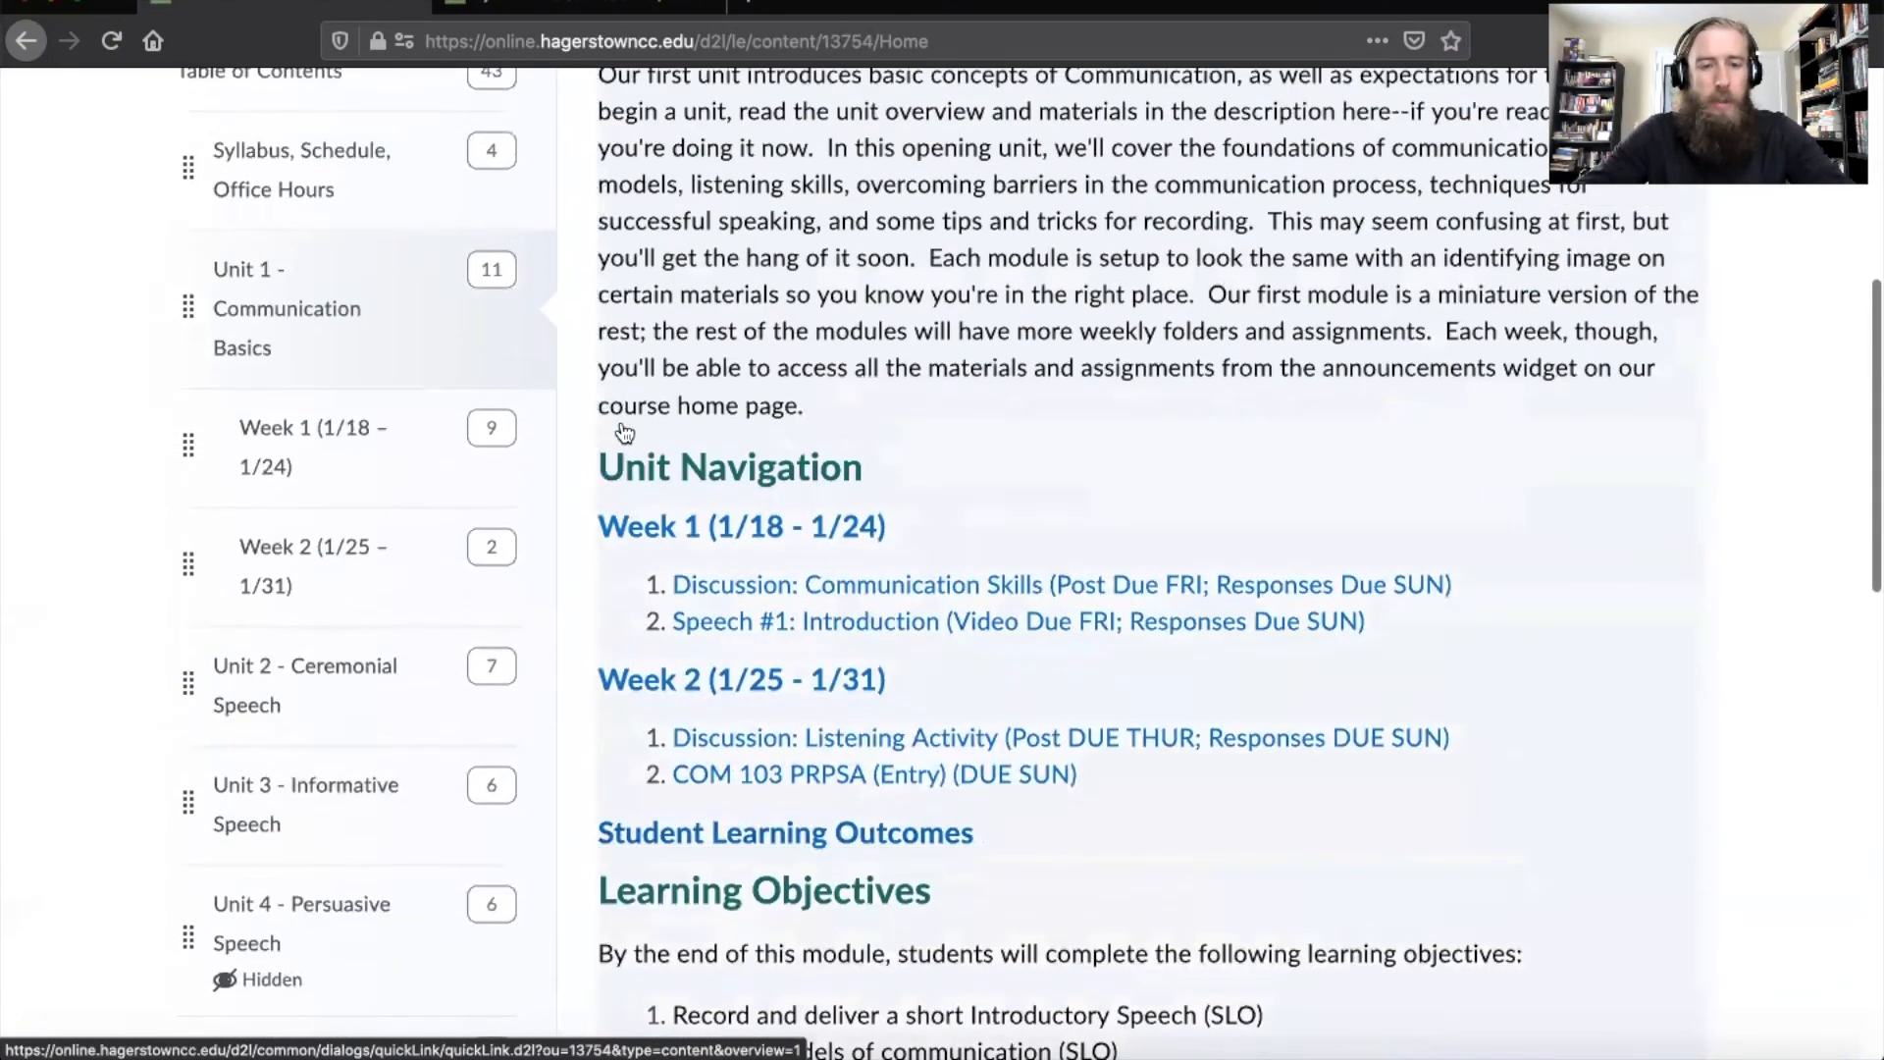
pyautogui.scroll(6, 622, 432)
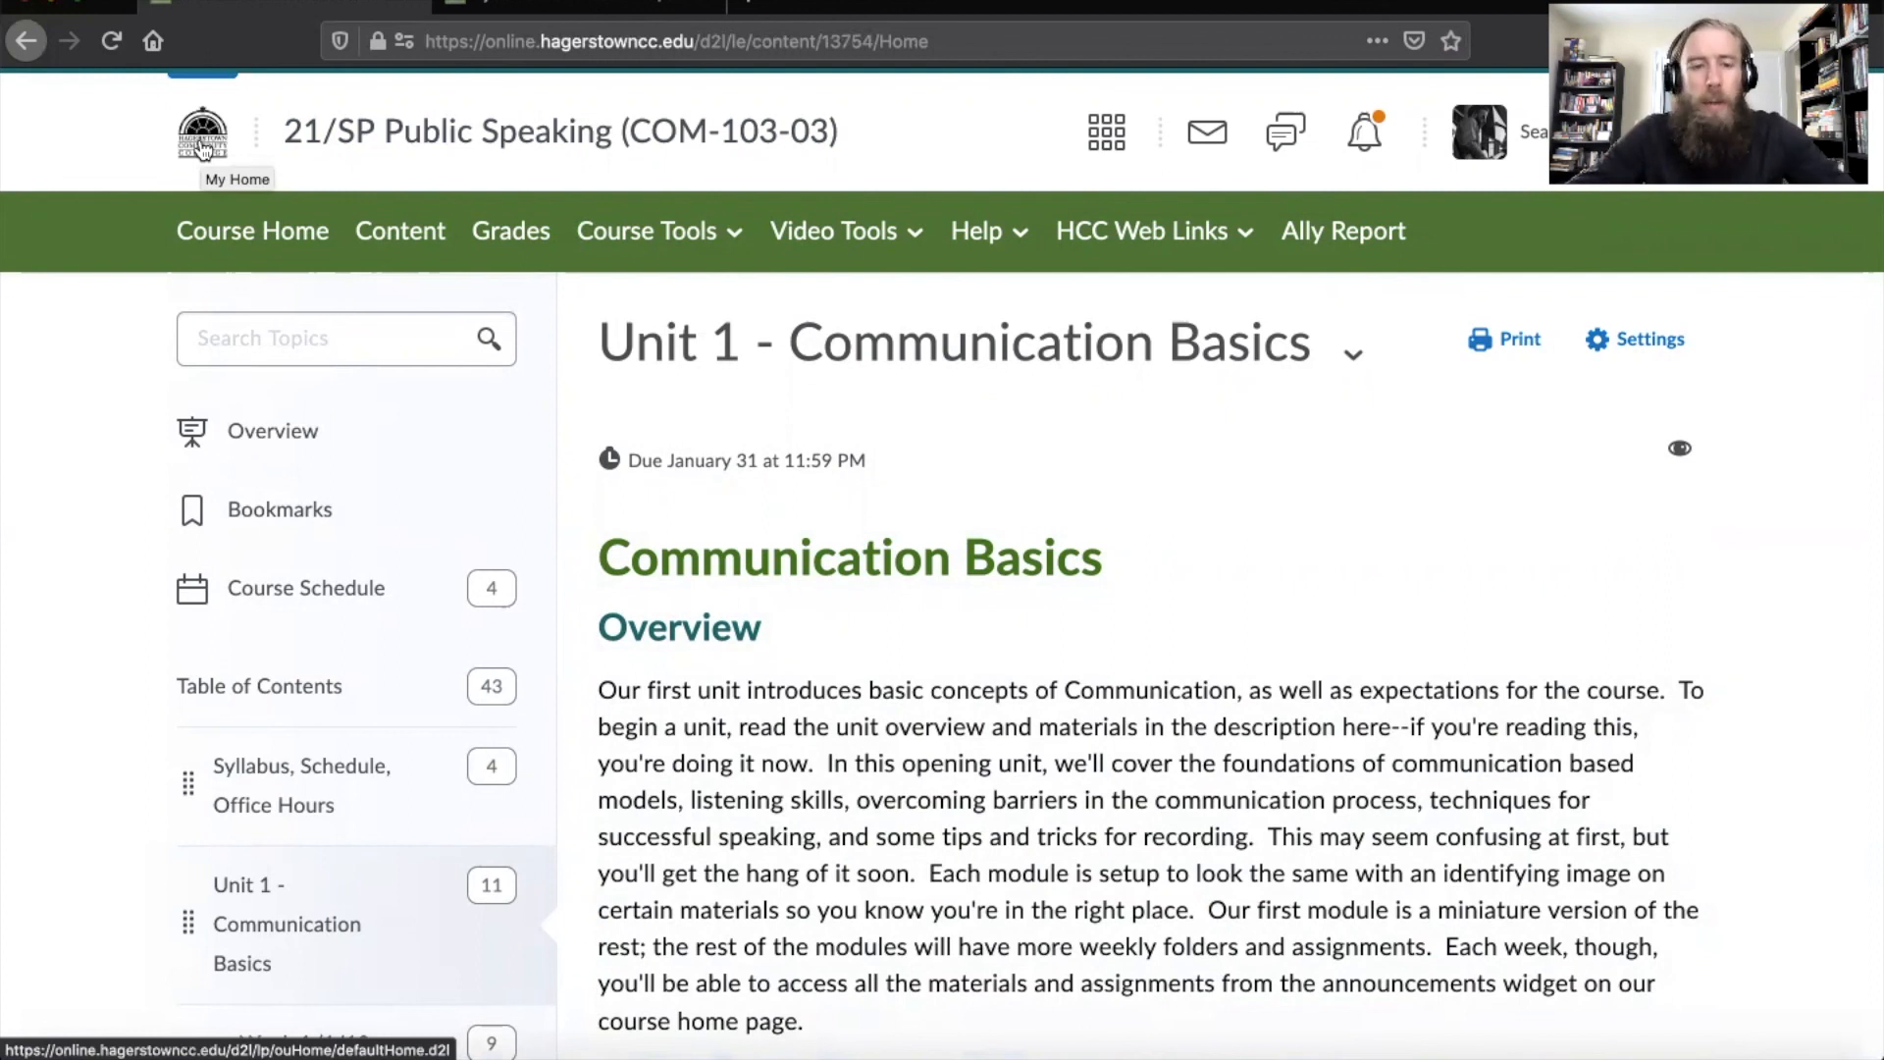
pyautogui.click(263, 432)
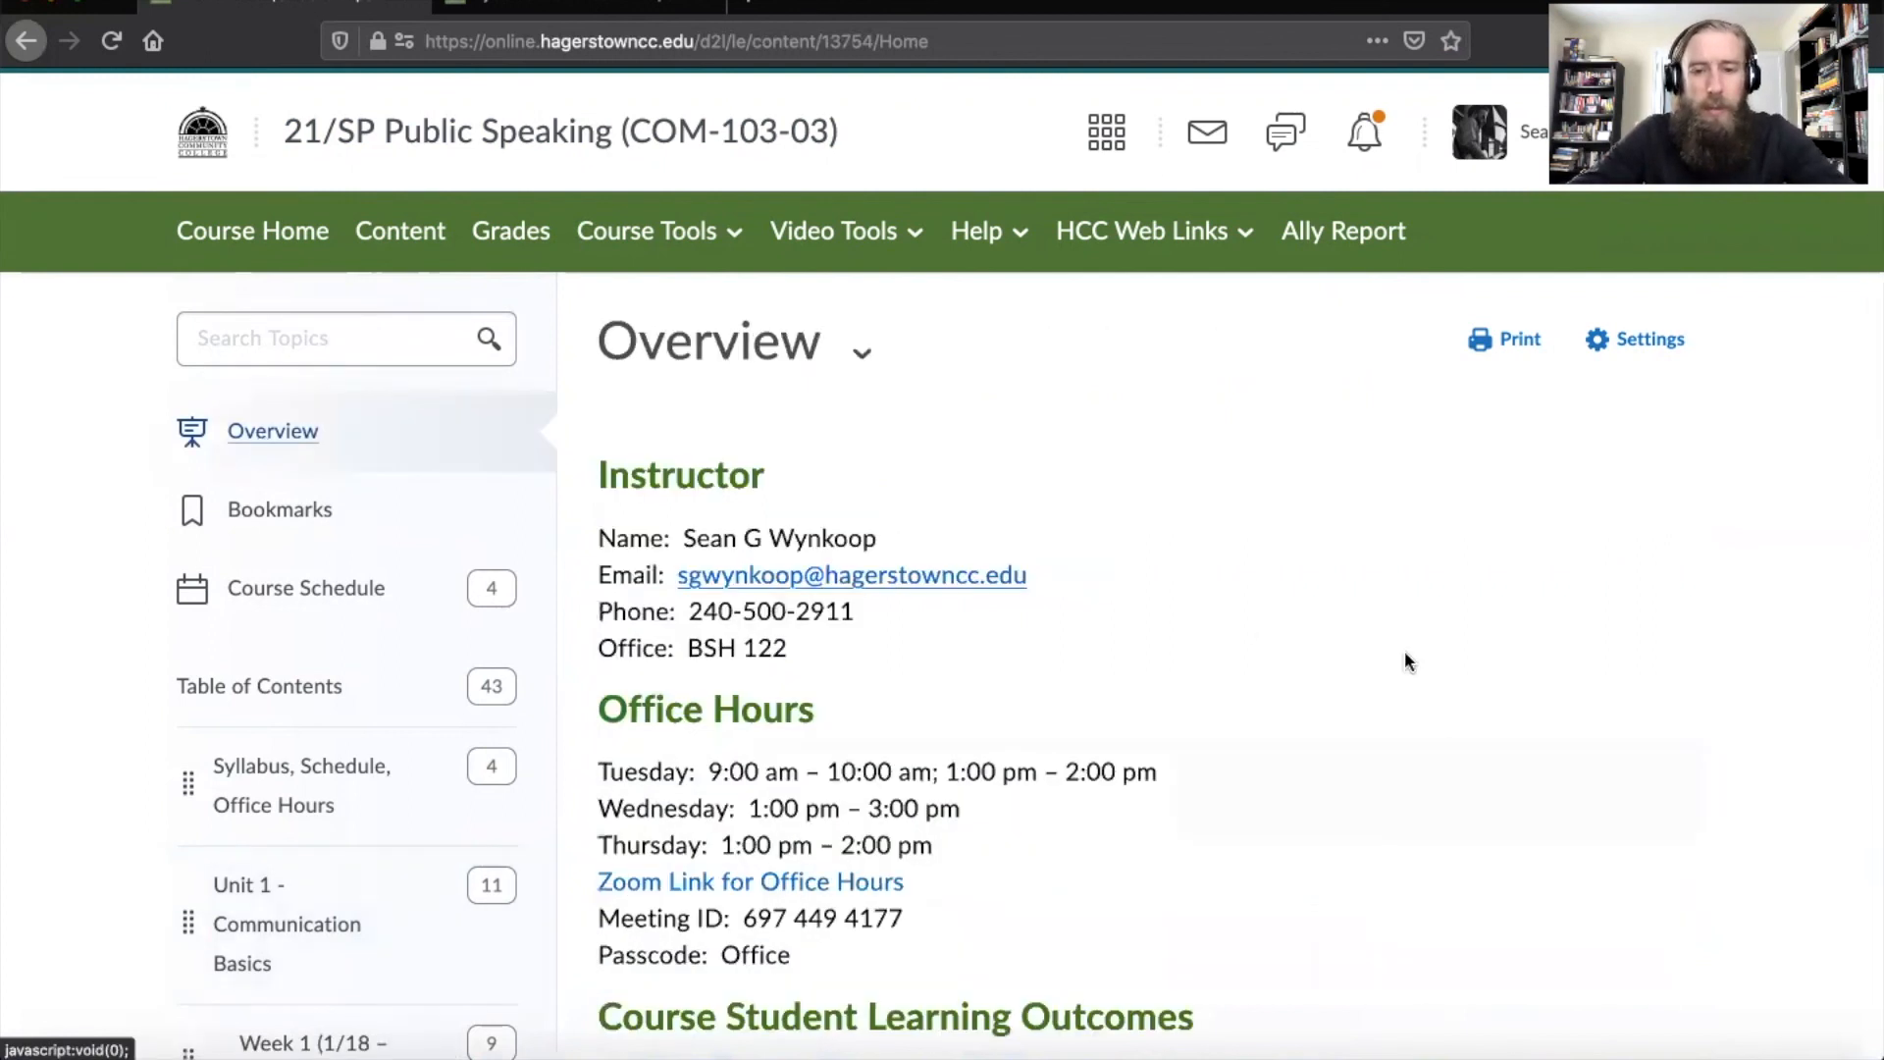
pyautogui.scroll(-1, 1404, 651)
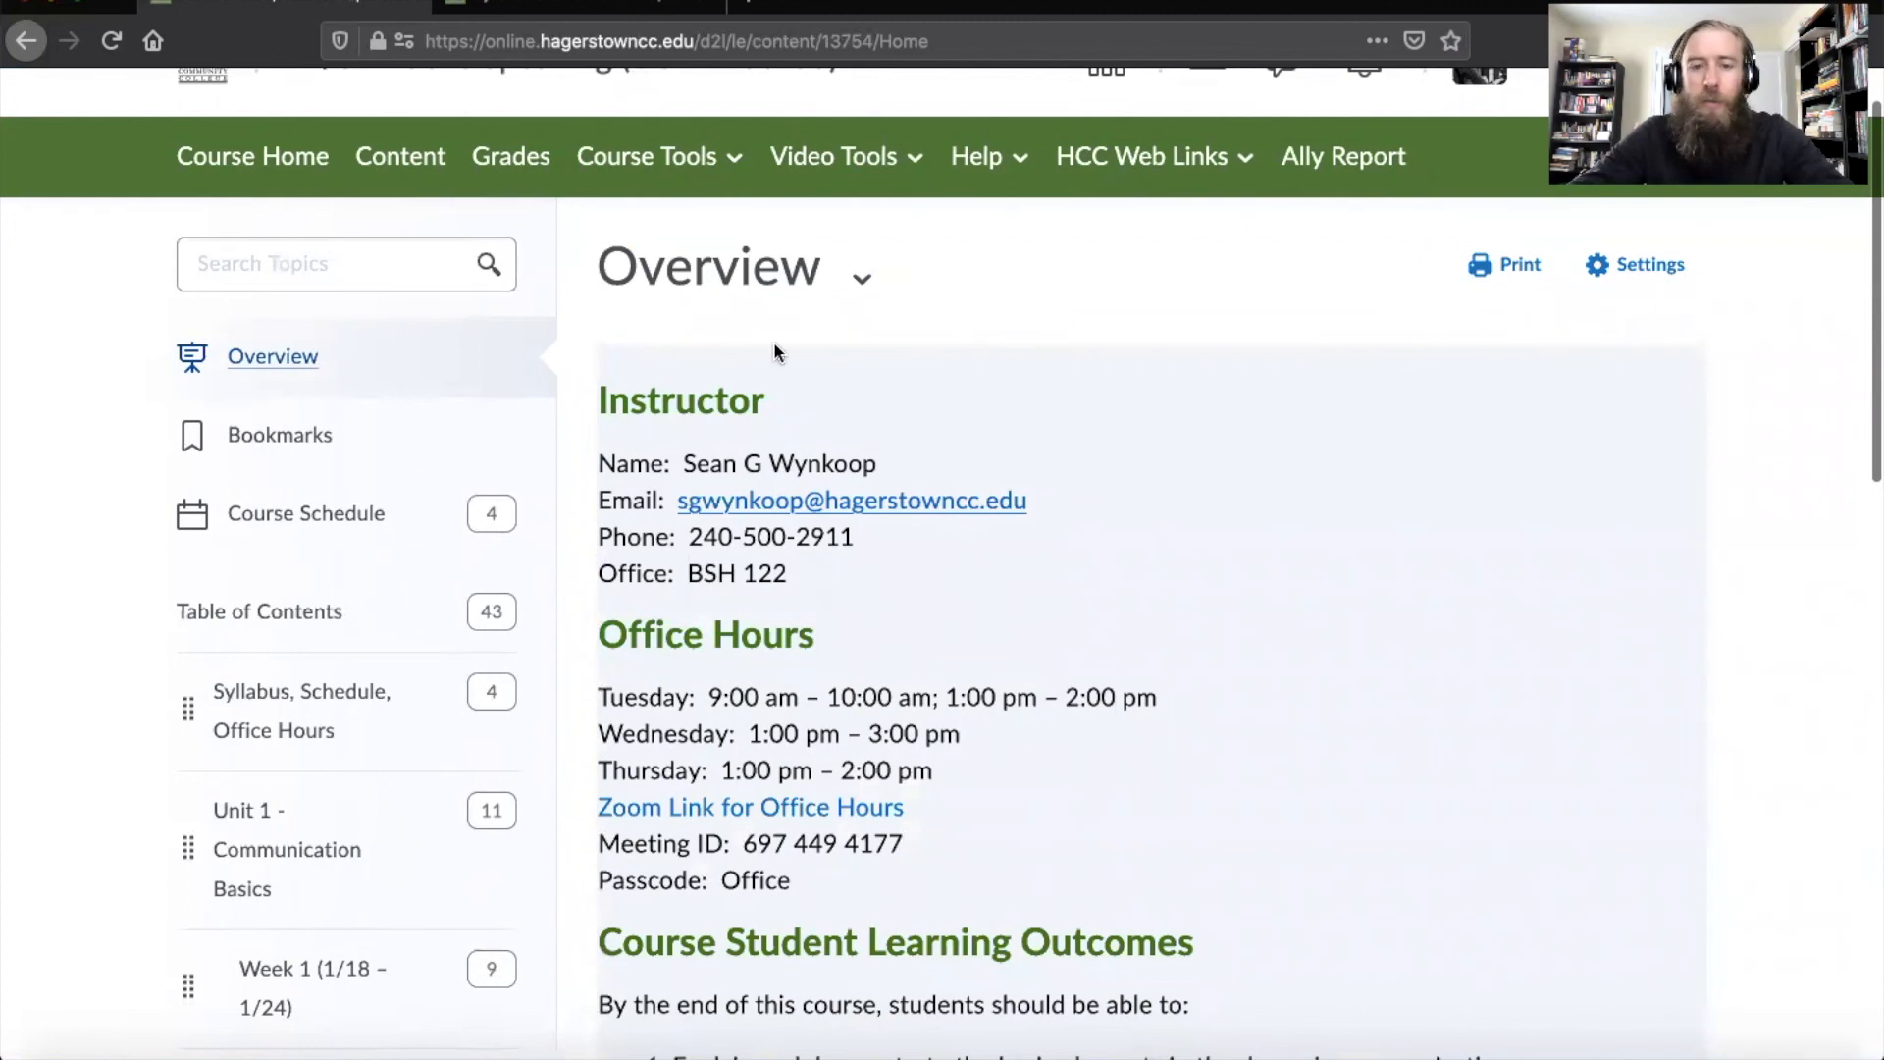